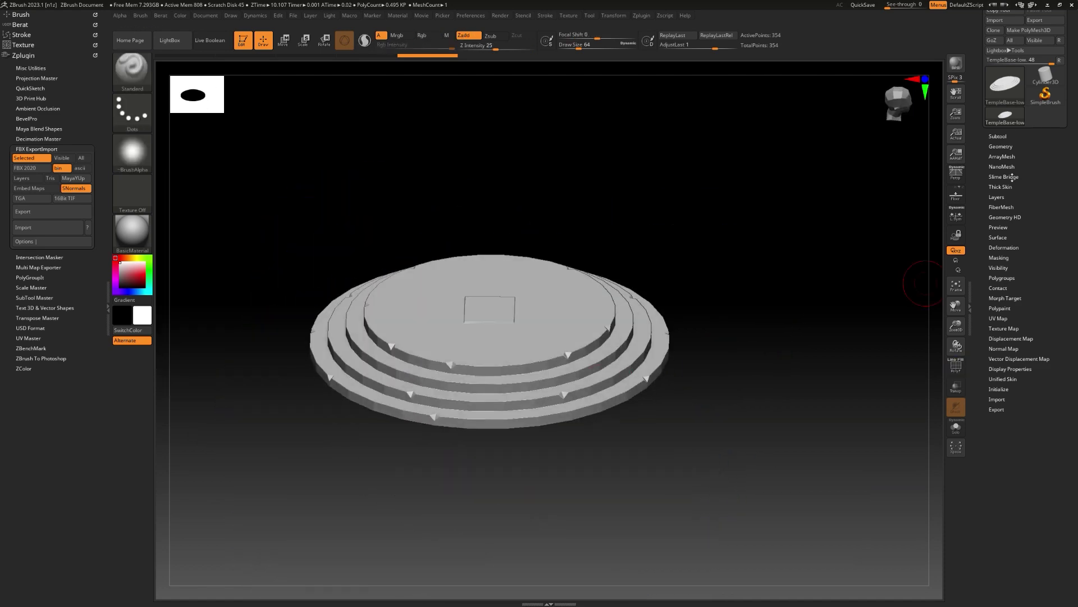
# Step: Try converting the temple base to a DynaMesh at resolution 816
pyautogui.click(1001, 147)
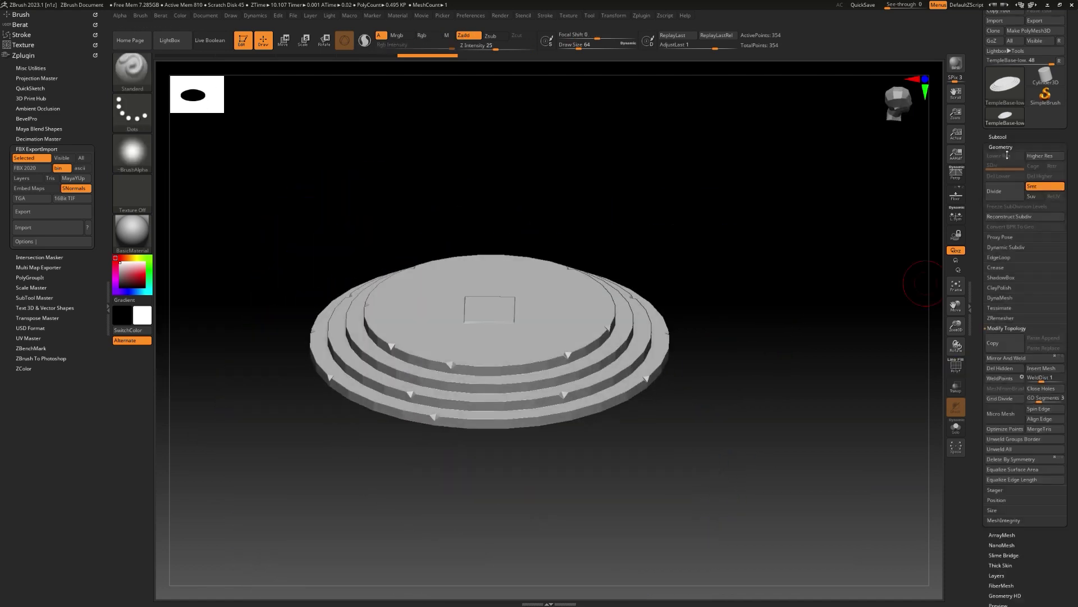
pyautogui.click(998, 137)
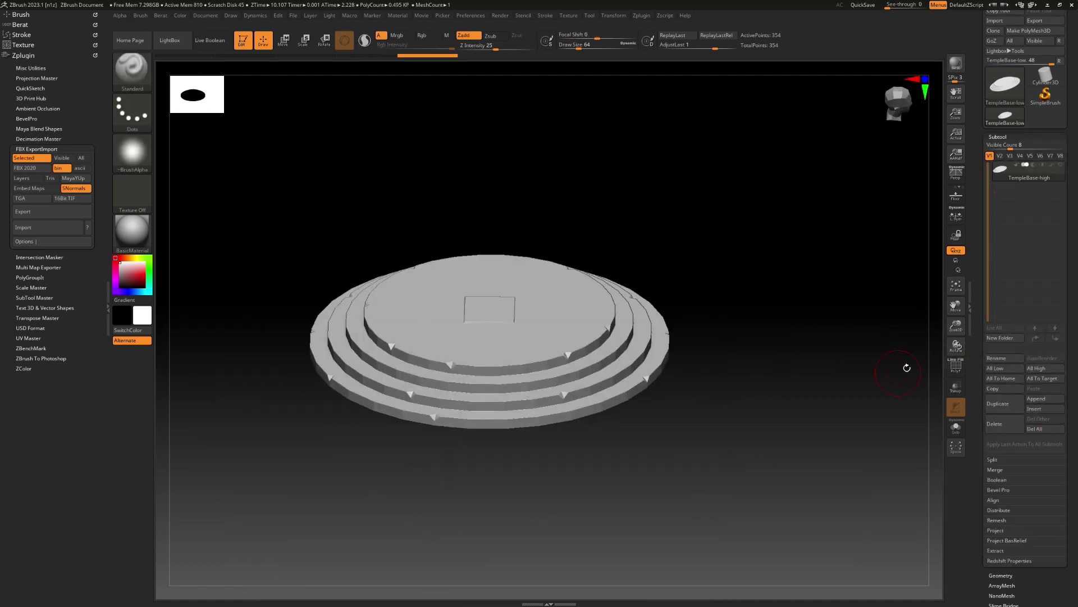
pyautogui.click(998, 136)
pyautogui.click(1001, 147)
pyautogui.click(1007, 300)
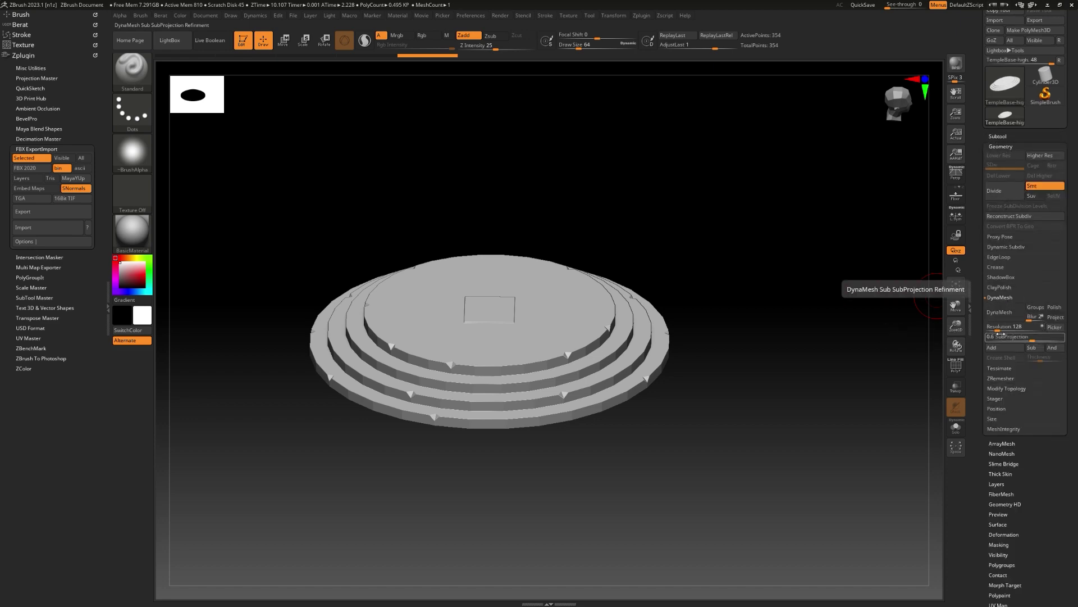
pyautogui.click(1003, 316)
pyautogui.hotkey('shift', 'f')
pyautogui.keyDown('ctrl'); pyautogui.moveTo(592, 356); pyautogui.dragTo(568, 454, button='right'); pyautogui.keyUp('ctrl')
pyautogui.hotkey('ctrl', 'z')
pyautogui.hotkey('shift', 'f')
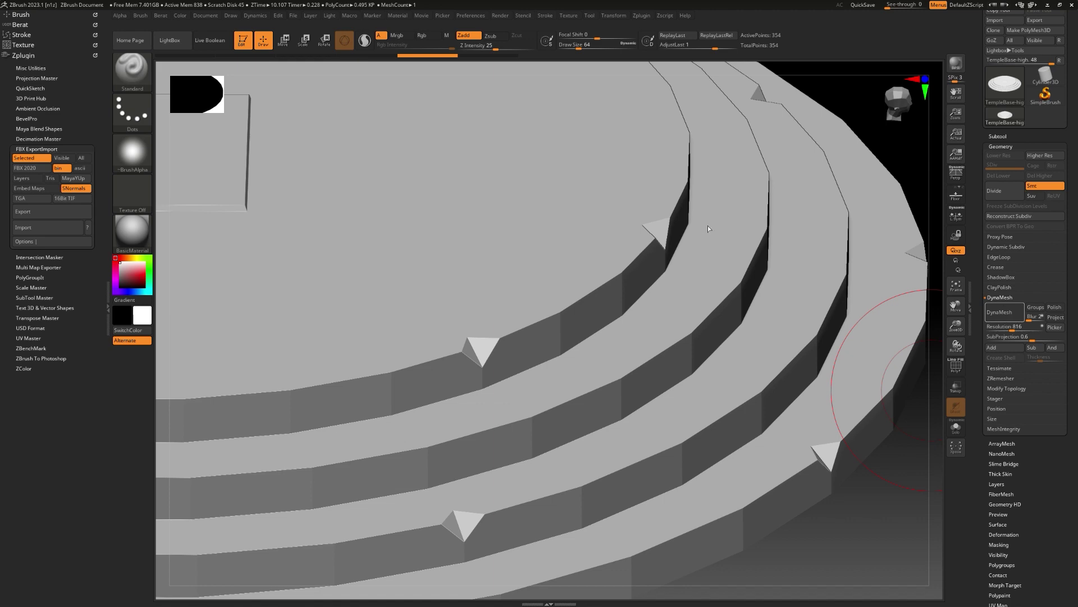
pyautogui.moveTo(674, 461); pyautogui.dragTo(650, 400, button='right')
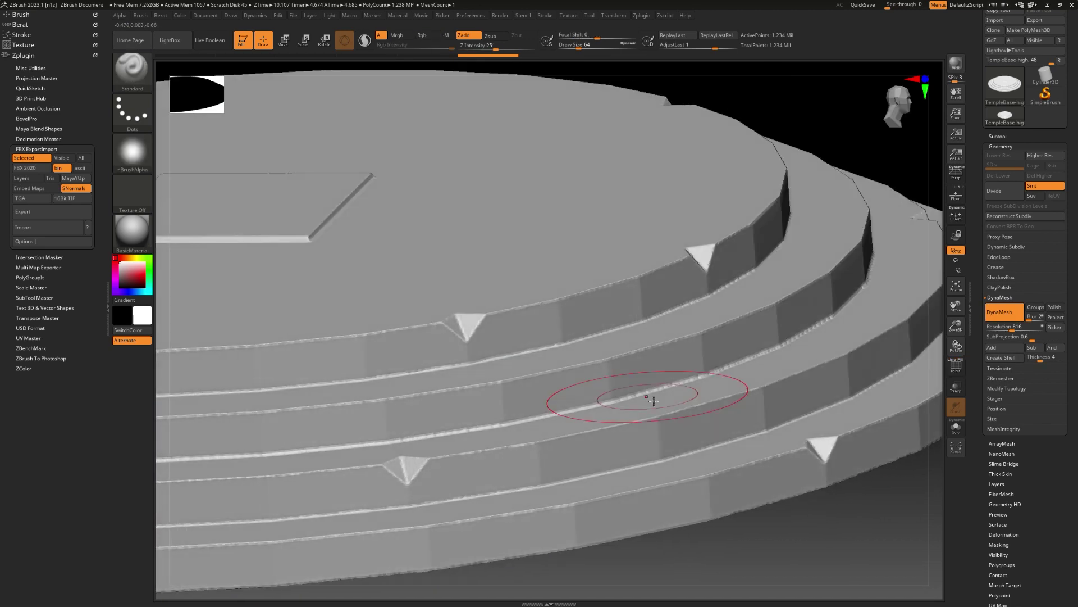
# Step: Undo the last DynaMesh conversion and remesh the temple base with DynaMesh at resolution 624
pyautogui.hotkey('ctrl', 'z')
pyautogui.click(1000, 311)
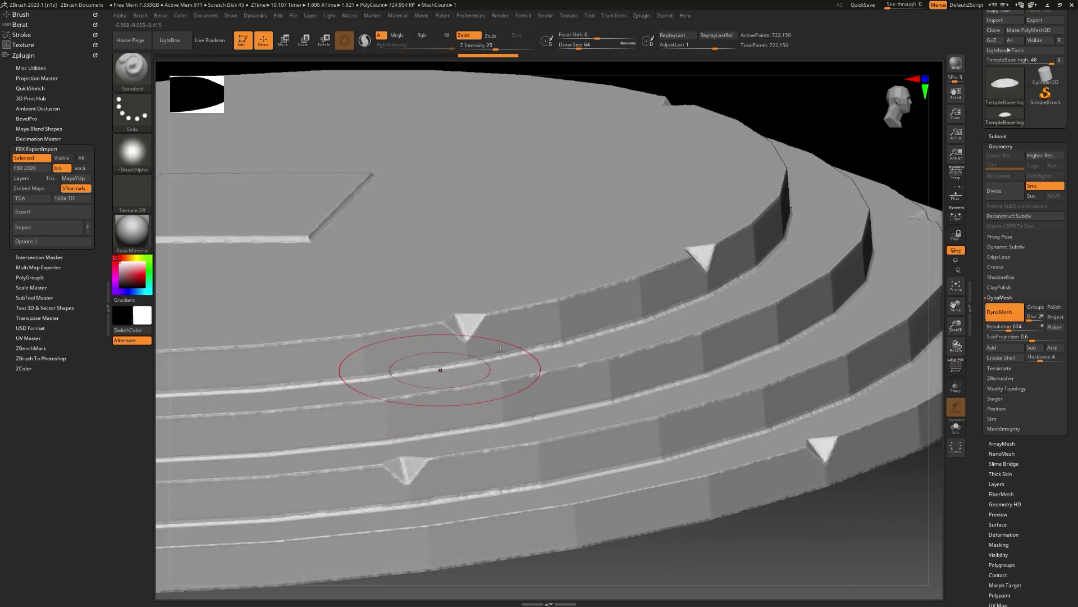
pyautogui.moveTo(433, 361)
pyautogui.mouseDown(button='right')
pyautogui.moveTo(505, 385)
pyautogui.moveTo(533, 342)
pyautogui.moveTo(530, 300)
pyautogui.mouseUp(button='right')
# Step: Select the TrimDynamic brush and set its draw size to about 51
pyautogui.click(133, 72)
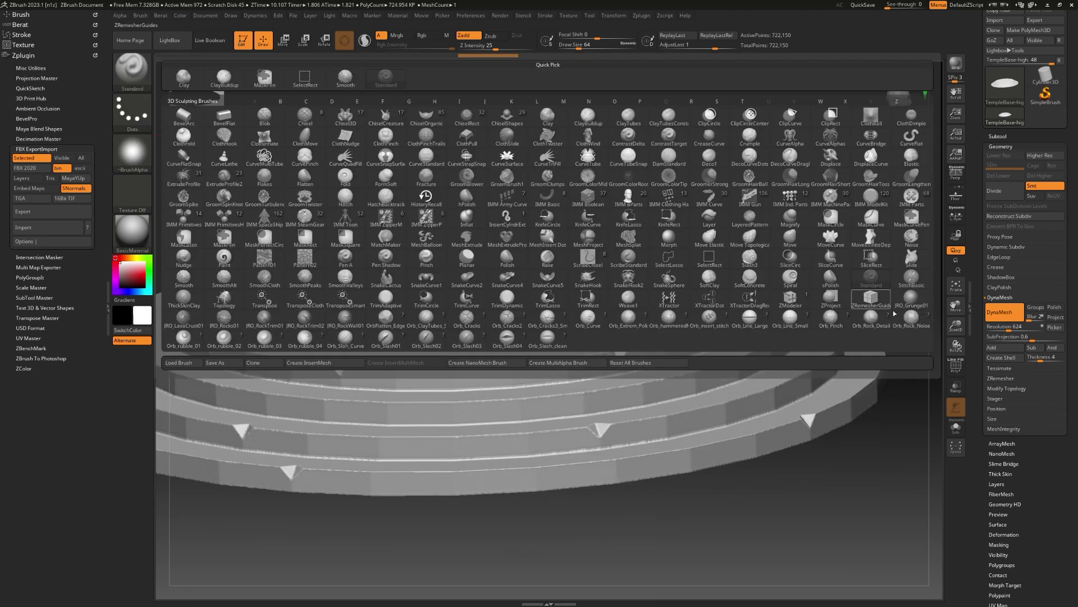
pyautogui.press('t')
pyautogui.press('d')
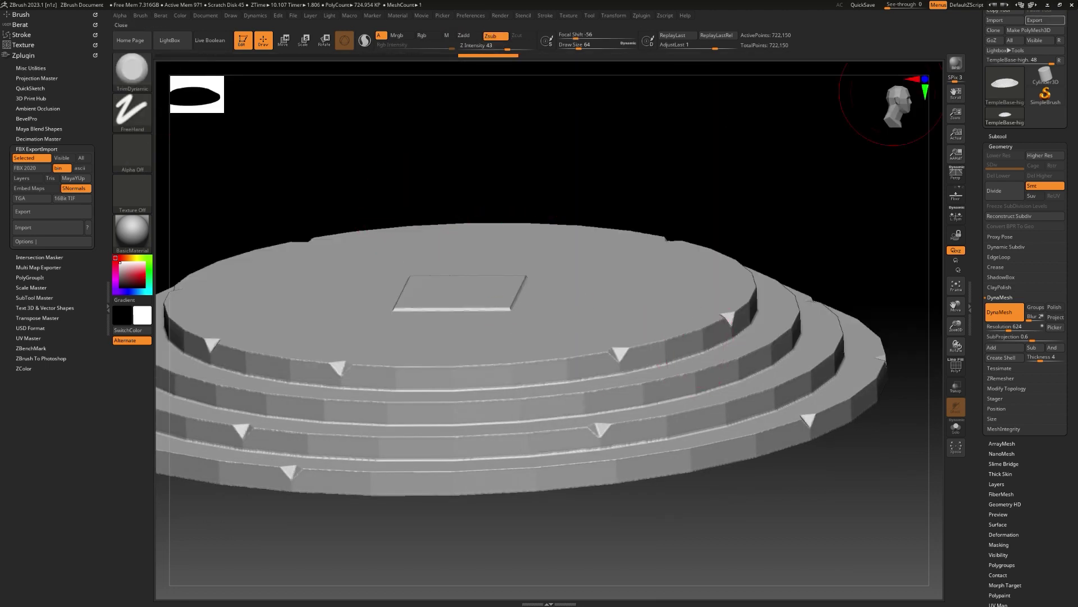
pyautogui.press('s')
pyautogui.moveTo(776, 232); pyautogui.dragTo(753, 236)
pyautogui.moveTo(638, 505); pyautogui.dragTo(679, 437, button='right')
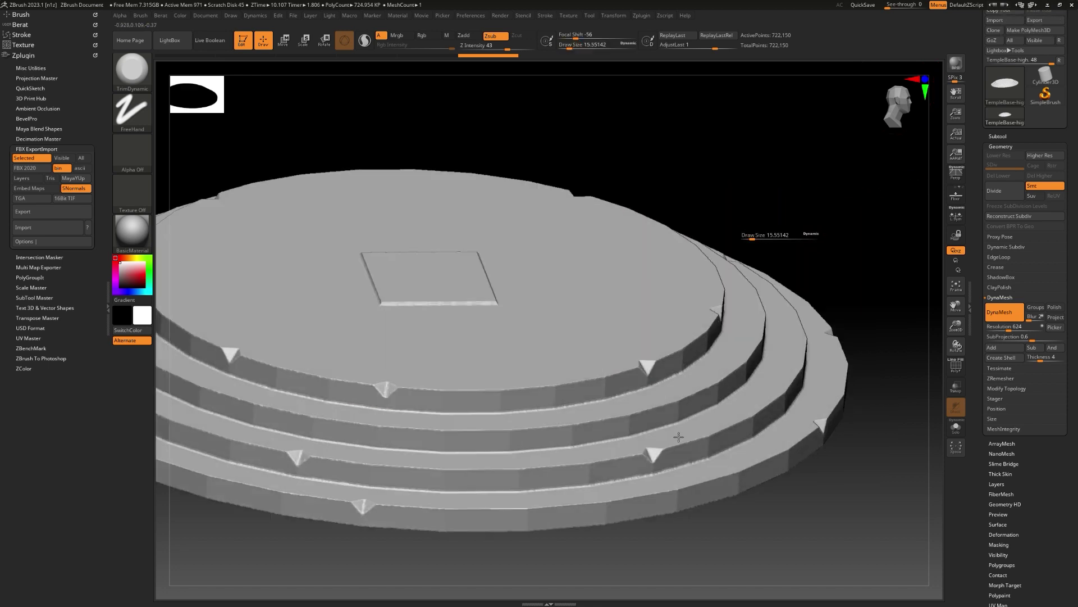
pyautogui.keyDown('ctrl'); pyautogui.moveTo(617, 374); pyautogui.dragTo(609, 432, button='right'); pyautogui.keyUp('ctrl')
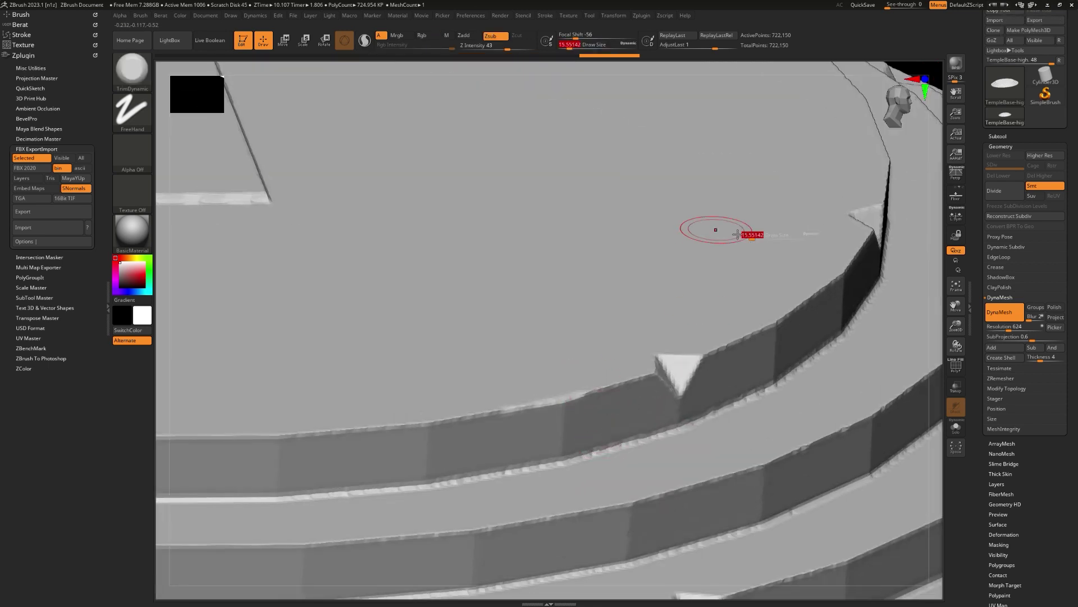
pyautogui.press('s')
pyautogui.moveTo(612, 337); pyautogui.dragTo(618, 341)
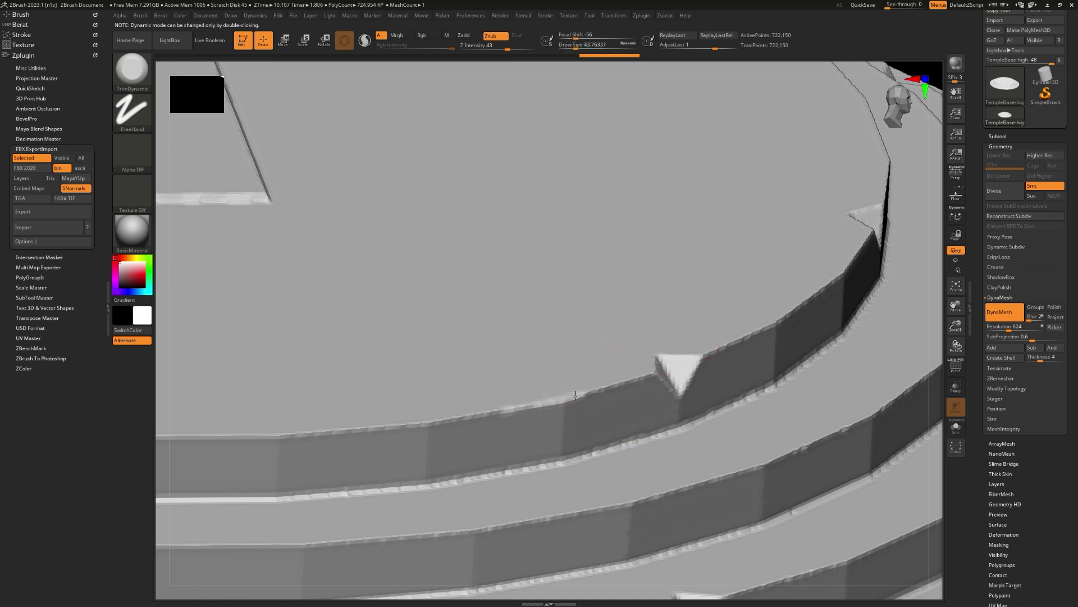
pyautogui.press('s')
# Step: Try a trim stroke along the top tier's front edge and undo it
pyautogui.moveTo(575, 396); pyautogui.dragTo(365, 431)
pyautogui.hotkey('ctrl', 'z')
pyautogui.hotkey('ctrl', 'z')
pyautogui.hotkey('ctrl', 'z')
# Step: Flatten the top tier's front rim between the triangular notches with TrimDynamic strokes and smooth part of the edge
pyautogui.keyDown('ctrl'); pyautogui.moveTo(667, 361); pyautogui.dragTo(624, 343, button='right'); pyautogui.keyUp('ctrl')
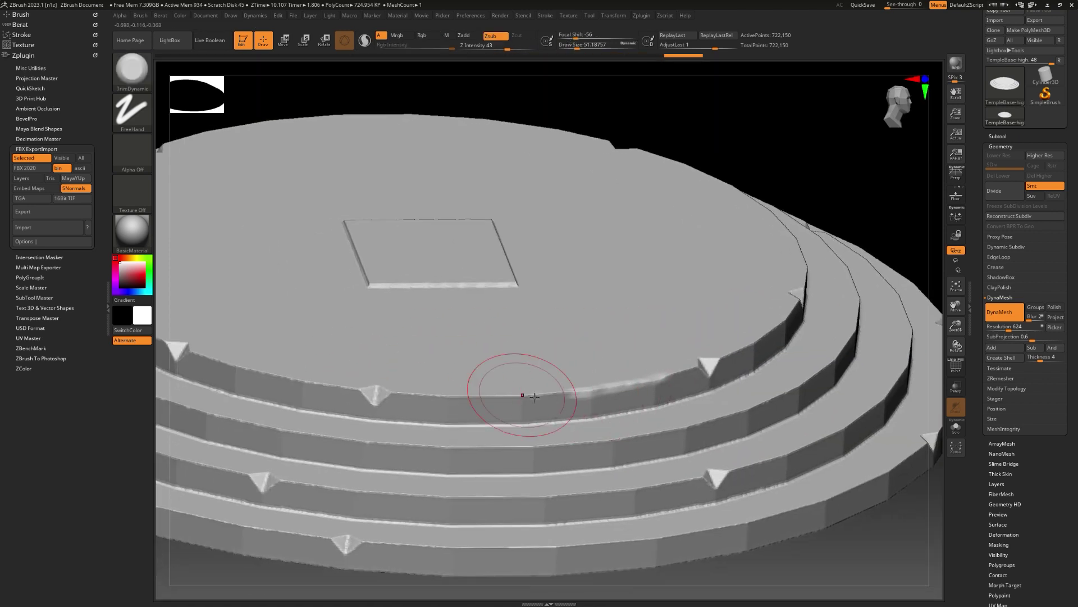
pyautogui.moveTo(534, 397); pyautogui.dragTo(424, 395)
pyautogui.moveTo(816, 494)
pyautogui.keyDown('alt'); pyautogui.mouseDown(button='right')
pyautogui.moveTo(626, 467)
pyautogui.moveTo(700, 447)
pyautogui.mouseUp(button='right'); pyautogui.keyUp('alt')
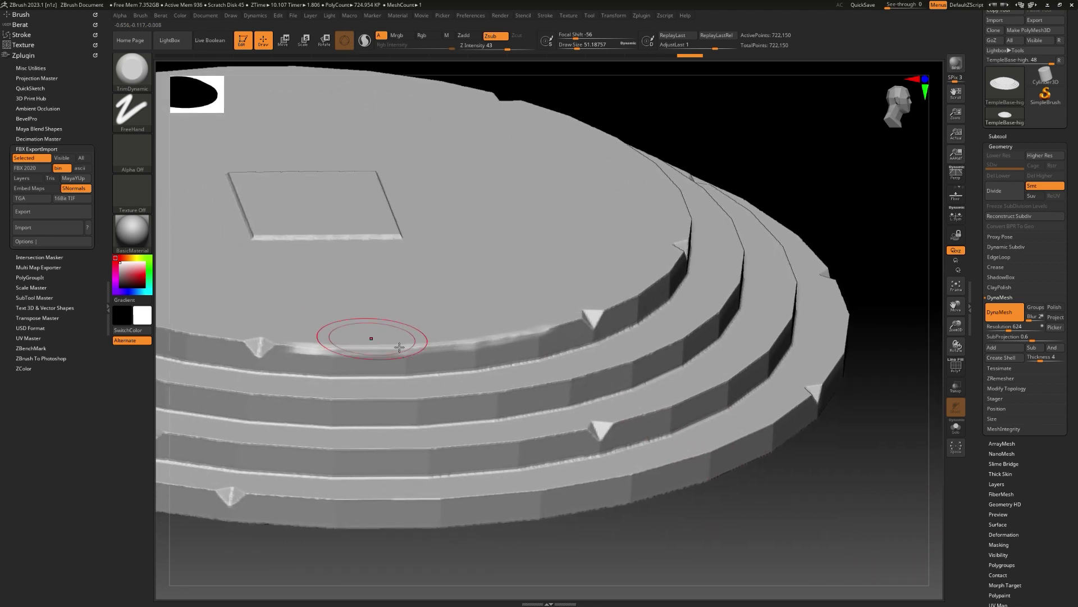
pyautogui.moveTo(842, 436)
pyautogui.mouseDown(button='right')
pyautogui.moveTo(686, 359)
pyautogui.moveTo(597, 343)
pyautogui.mouseUp(button='right')
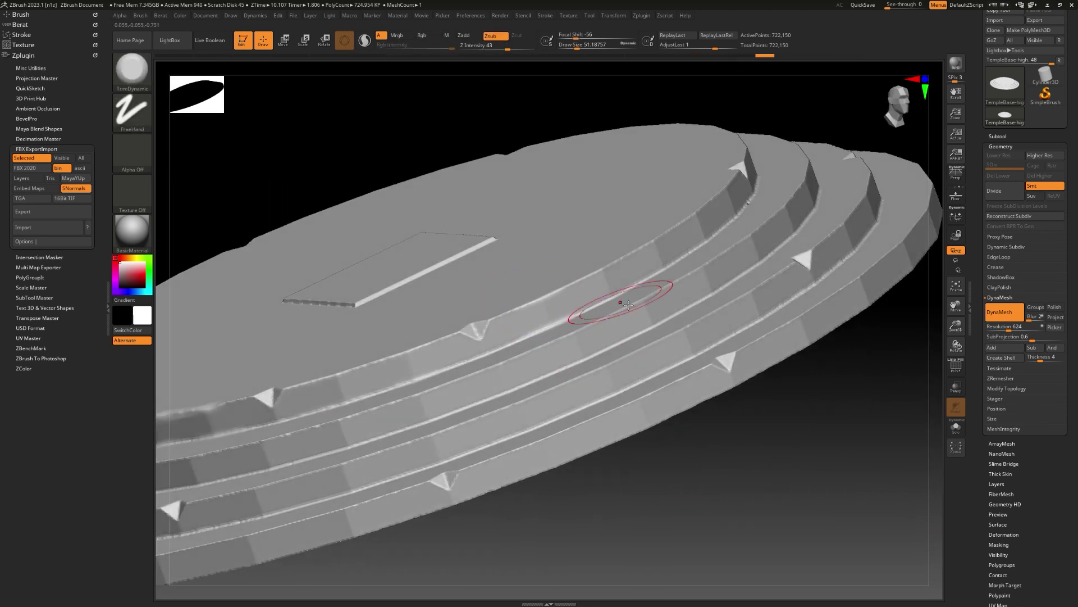
pyautogui.press('shift')
pyautogui.keyDown('alt'); pyautogui.moveTo(468, 513); pyautogui.dragTo(817, 441); pyautogui.keyUp('alt')
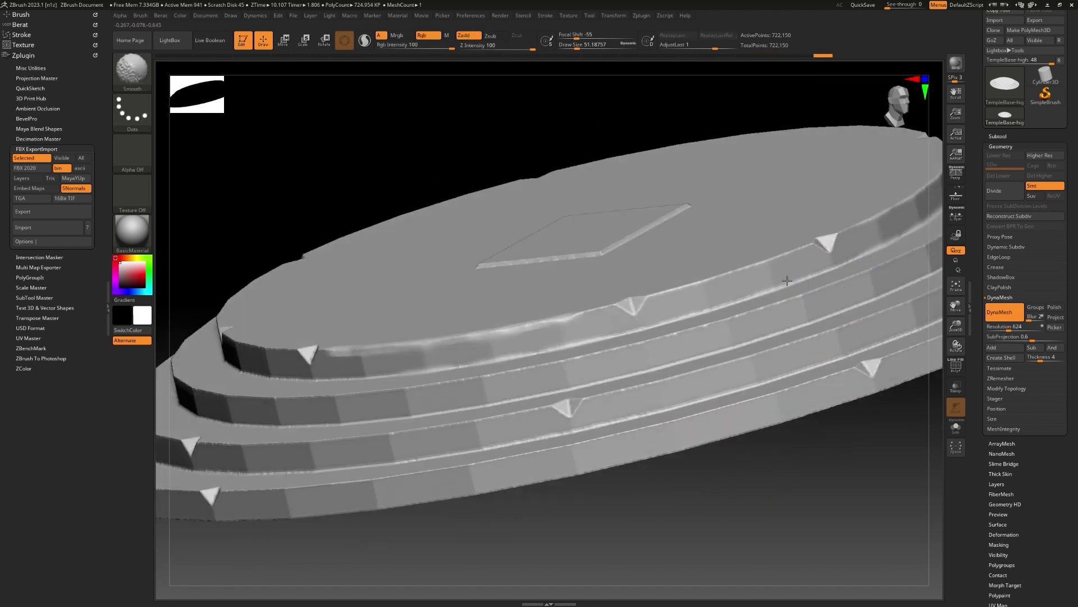
pyautogui.keyDown('shift'); pyautogui.moveTo(787, 279); pyautogui.dragTo(722, 292); pyautogui.keyUp('shift')
pyautogui.keyDown('alt'); pyautogui.moveTo(534, 492); pyautogui.dragTo(681, 457); pyautogui.keyUp('alt')
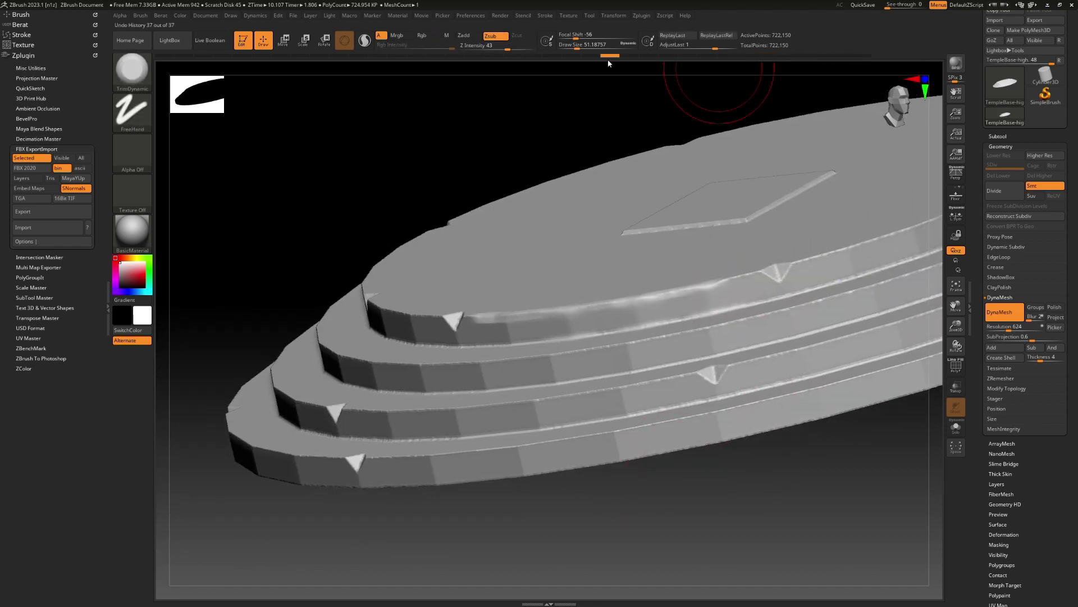
# Step: Revert the temple base to its low-poly state before DynaMesh and try DynaMesh at resolution 128
pyautogui.click(242, 56)
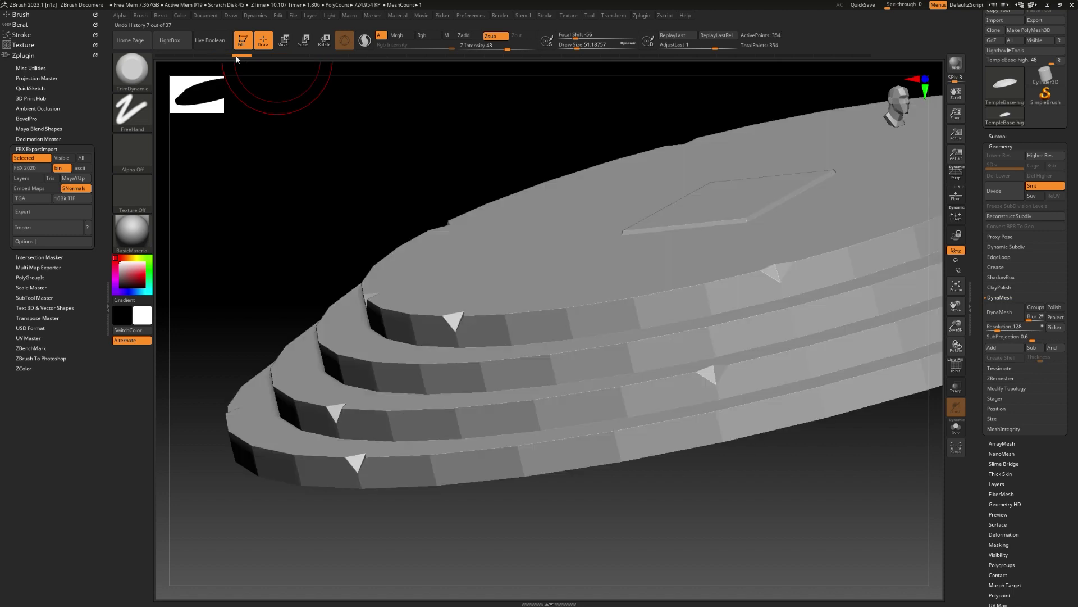
pyautogui.moveTo(275, 107)
pyautogui.mouseDown()
pyautogui.moveTo(682, 221)
pyautogui.moveTo(404, 229)
pyautogui.mouseUp()
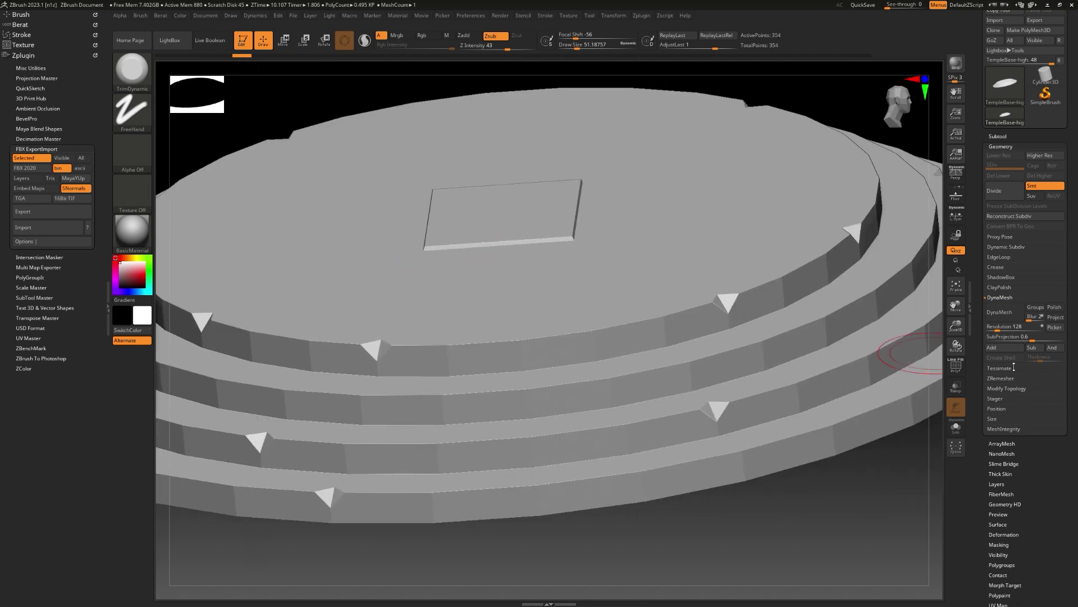
pyautogui.click(1004, 312)
pyautogui.hotkey('ctrl', 'z')
# Step: Try DynaMesh at a higher resolution and a single subdivision on the low-poly temple base
pyautogui.moveTo(1002, 331); pyautogui.dragTo(1007, 332)
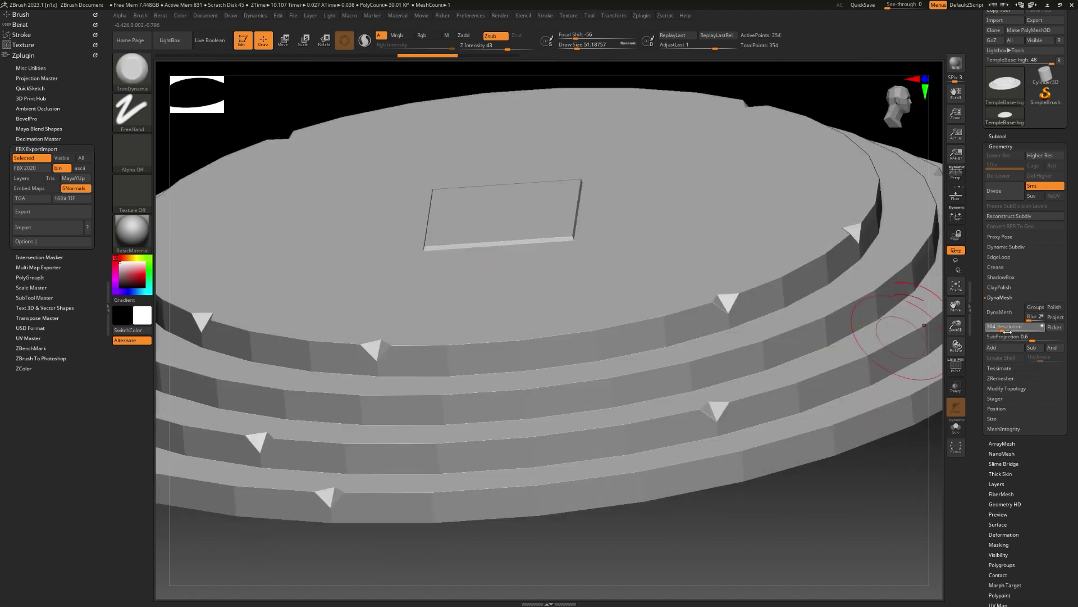
pyautogui.click(1003, 313)
pyautogui.hotkey('ctrl', 'z')
pyautogui.click(1003, 195)
pyautogui.hotkey('ctrl', 'z')
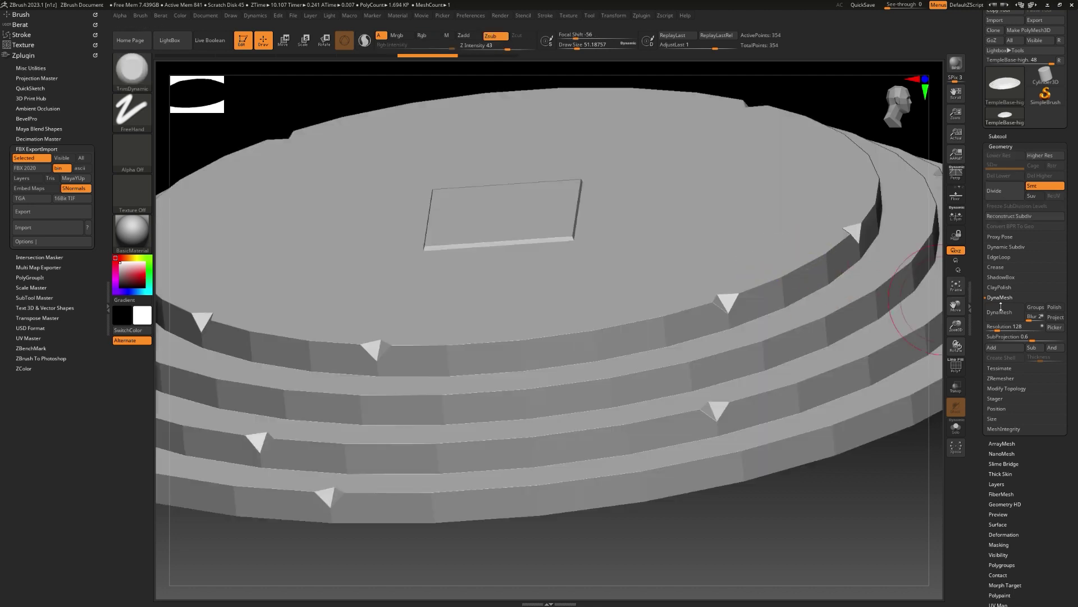
# Step: Try remeshing the temple base with ZRemesher, raising the target polygon count to about 50 and 100
pyautogui.click(1001, 378)
pyautogui.click(1009, 334)
pyautogui.hotkey('ctrl', 'z')
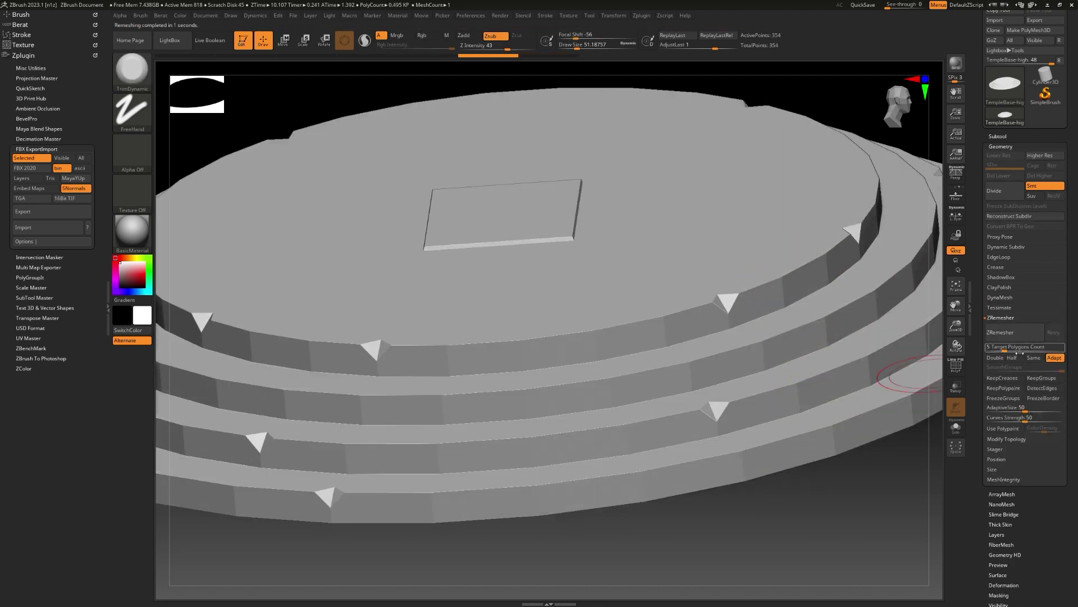
pyautogui.click(1012, 333)
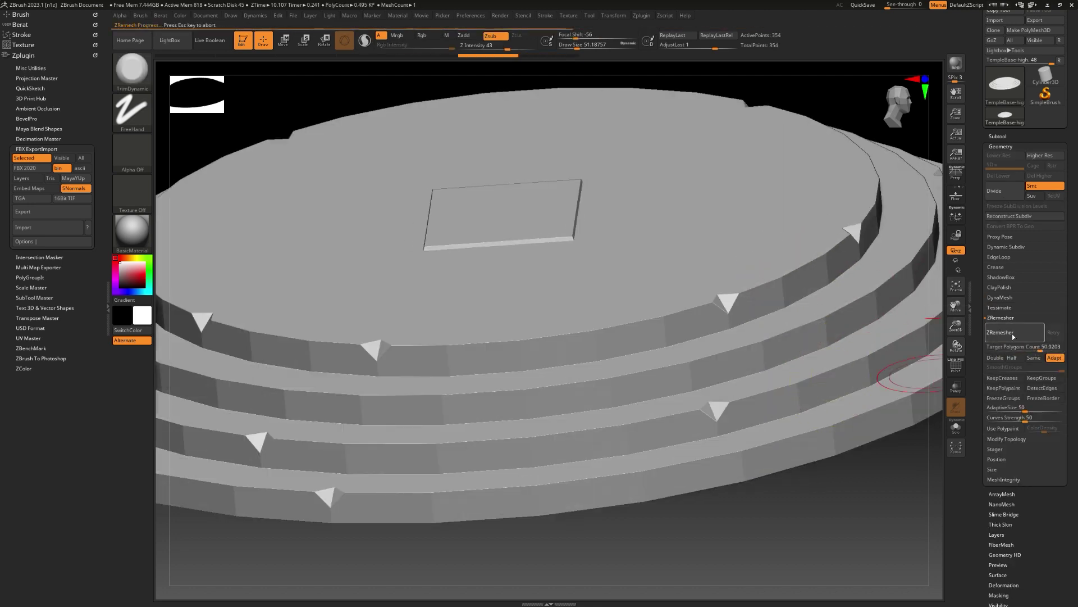
pyautogui.moveTo(755, 458); pyautogui.dragTo(765, 406, button='right')
pyautogui.hotkey('ctrl', 'z')
pyautogui.moveTo(1045, 352); pyautogui.dragTo(997, 353)
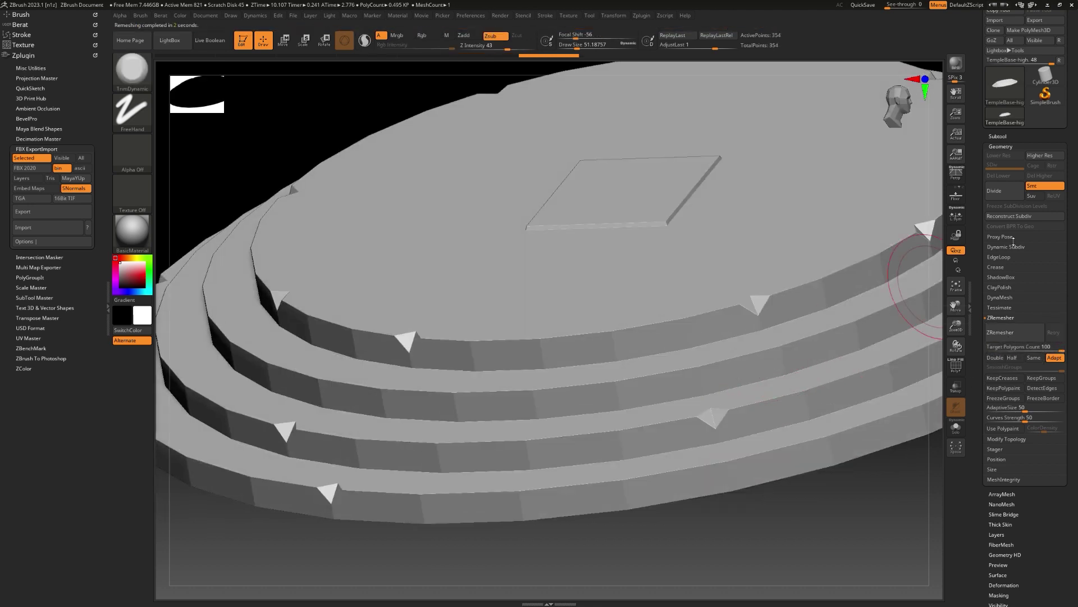
# Step: Convert the temple base to a DynaMesh at resolution 504 and subdivide it twice
pyautogui.click(1001, 297)
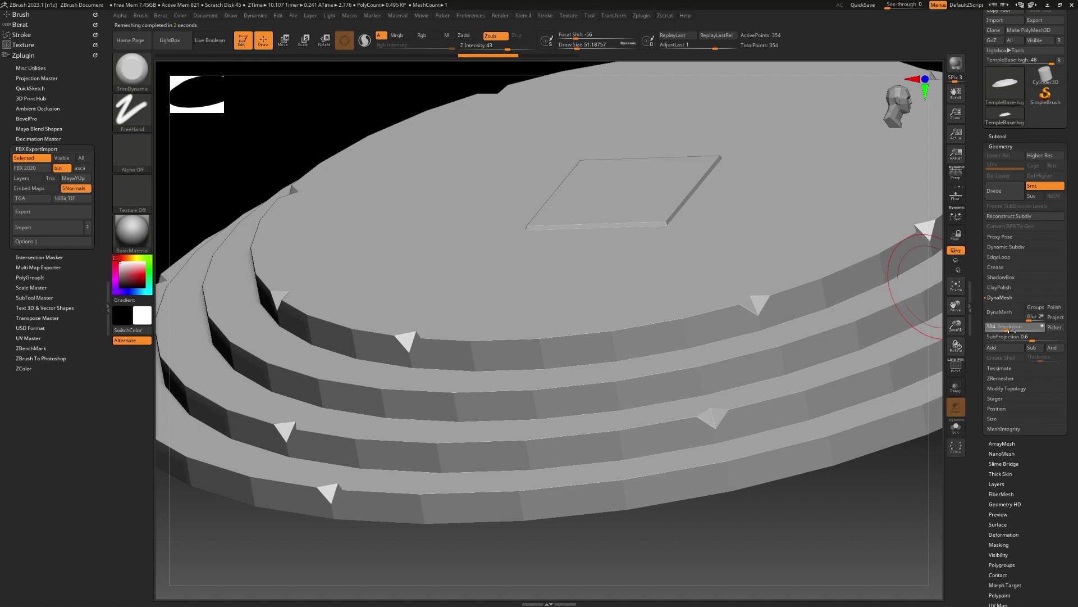
pyautogui.click(1005, 317)
pyautogui.click(996, 191)
pyautogui.click(997, 191)
pyautogui.moveTo(753, 359)
pyautogui.mouseDown(button='right')
pyautogui.moveTo(732, 321)
pyautogui.moveTo(740, 349)
pyautogui.mouseUp(button='right')
pyautogui.moveTo(979, 359); pyautogui.dragTo(979, 409)
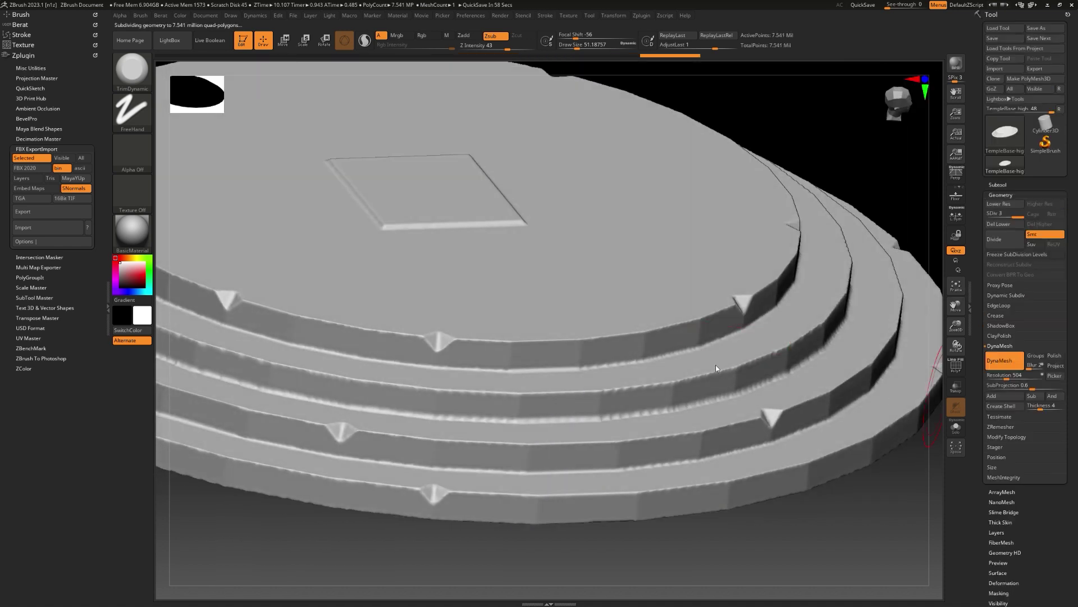
# Step: Set the TrimDynamic draw size to about 27 and trim irregular wear into the top tier's upper edge
pyautogui.moveTo(688, 298); pyautogui.dragTo(682, 466, button='right')
pyautogui.press('s')
pyautogui.moveTo(705, 318); pyautogui.dragTo(710, 318)
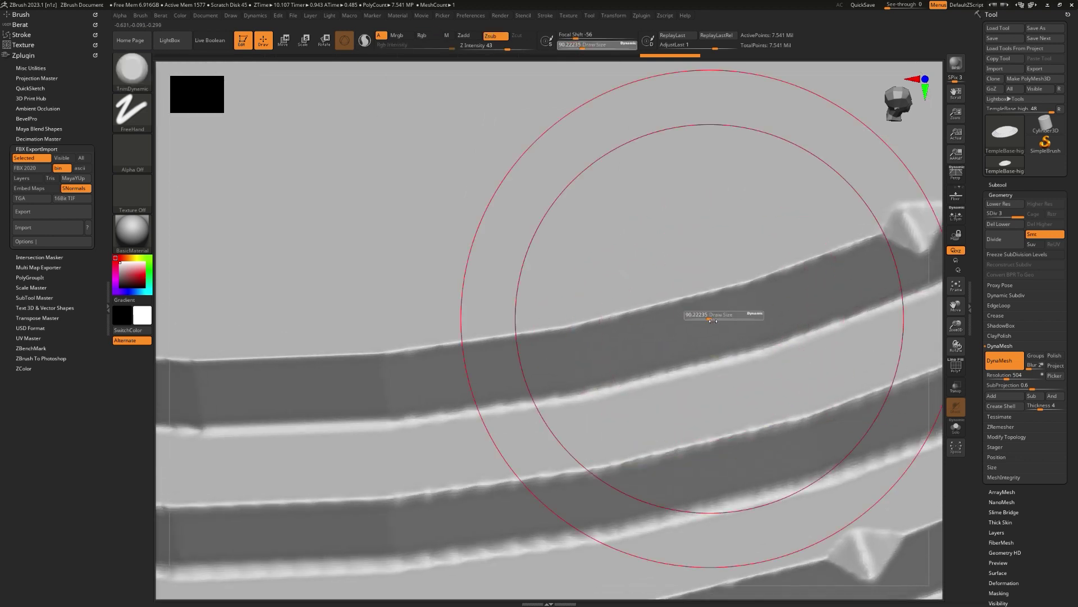
pyautogui.press('s')
pyautogui.moveTo(835, 262)
pyautogui.mouseDown()
pyautogui.moveTo(695, 293)
pyautogui.moveTo(871, 243)
pyautogui.mouseUp()
pyautogui.moveTo(871, 242)
pyautogui.mouseDown()
pyautogui.moveTo(584, 324)
pyautogui.moveTo(318, 356)
pyautogui.mouseUp()
pyautogui.keyDown('alt'); pyautogui.moveTo(506, 371); pyautogui.dragTo(702, 398, button='right'); pyautogui.keyUp('alt')
pyautogui.moveTo(702, 399)
pyautogui.keyDown('ctrl'); pyautogui.mouseDown(button='right')
pyautogui.moveTo(706, 370)
pyautogui.moveTo(717, 410)
pyautogui.moveTo(676, 349)
pyautogui.mouseUp(button='right'); pyautogui.keyUp('ctrl')
pyautogui.moveTo(676, 349); pyautogui.dragTo(564, 360)
pyautogui.moveTo(477, 336)
pyautogui.keyDown('alt'); pyautogui.mouseDown(button='right')
pyautogui.moveTo(669, 335)
pyautogui.moveTo(694, 375)
pyautogui.mouseUp(button='right'); pyautogui.keyUp('alt')
pyautogui.moveTo(672, 386)
pyautogui.mouseDown()
pyautogui.moveTo(506, 358)
pyautogui.moveTo(349, 303)
pyautogui.mouseUp()
# Step: Work around the rest of the top tier, chipping its rim between the triangular notches with TrimDynamic strokes
pyautogui.keyDown('ctrl'); pyautogui.moveTo(622, 373); pyautogui.dragTo(680, 337, button='right'); pyautogui.keyUp('ctrl')
pyautogui.keyDown('ctrl'); pyautogui.moveTo(679, 337); pyautogui.dragTo(685, 385, button='right'); pyautogui.keyUp('ctrl')
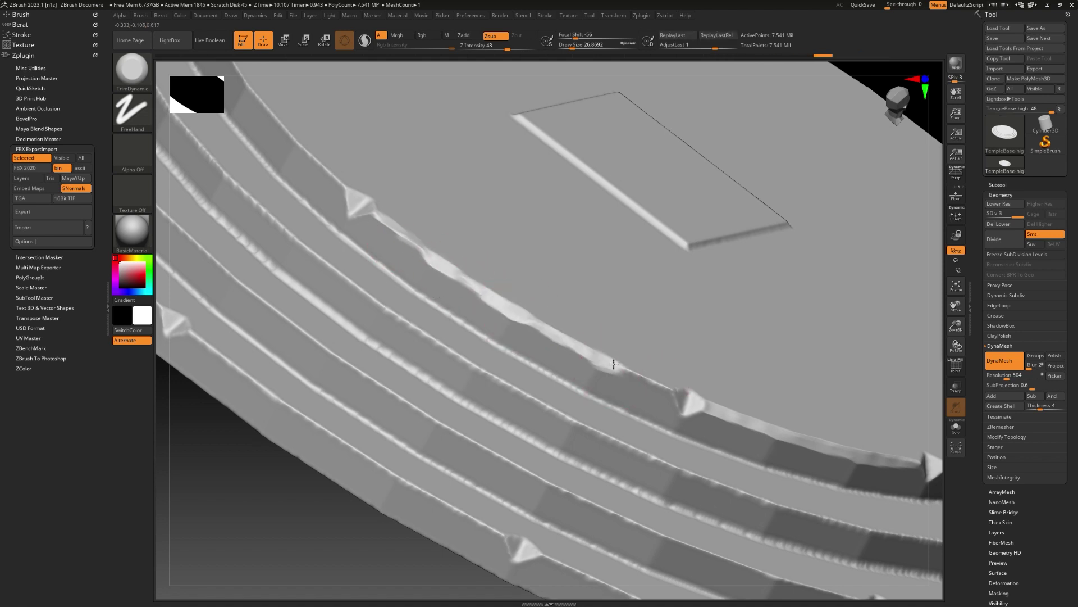
pyautogui.moveTo(595, 350); pyautogui.dragTo(665, 421, button='right')
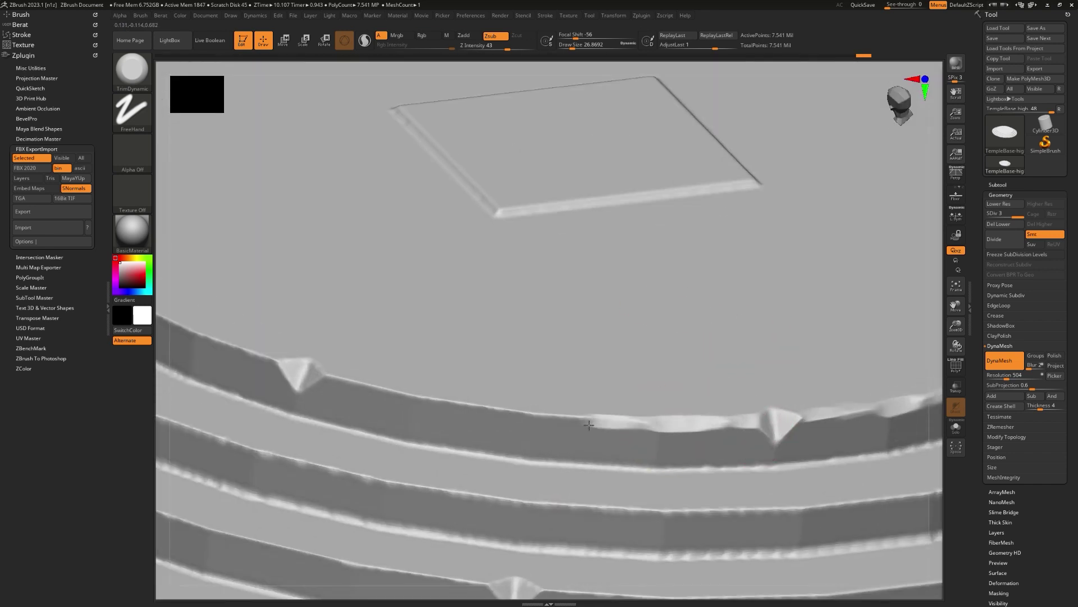
pyautogui.moveTo(416, 337)
pyautogui.mouseDown(button='right')
pyautogui.moveTo(424, 327)
pyautogui.moveTo(537, 421)
pyautogui.mouseUp(button='right')
pyautogui.moveTo(664, 418); pyautogui.dragTo(570, 377)
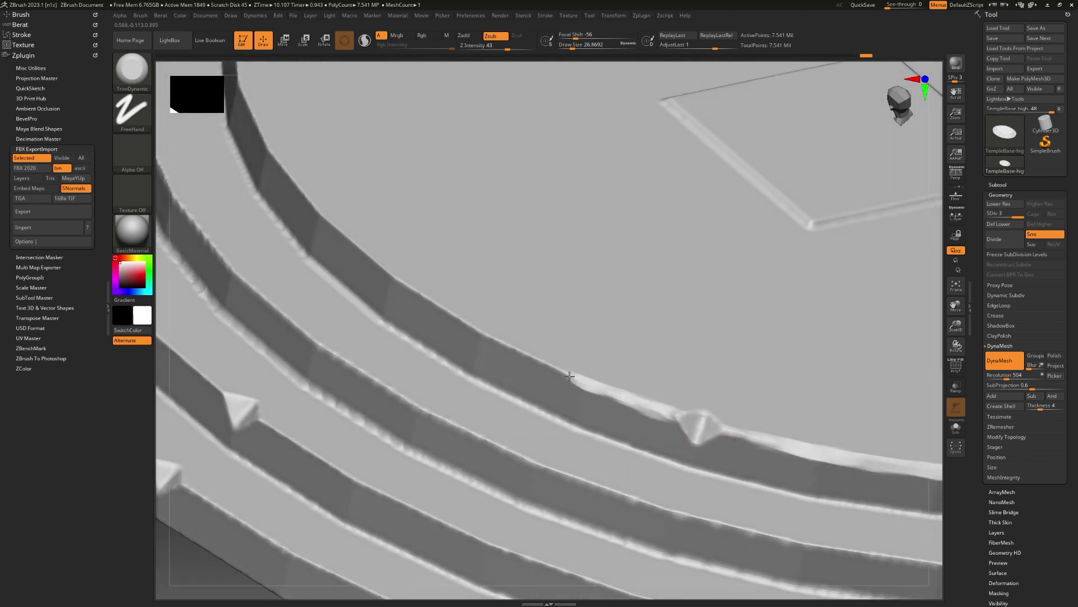
pyautogui.moveTo(477, 316)
pyautogui.mouseDown(button='right')
pyautogui.moveTo(565, 311)
pyautogui.moveTo(580, 290)
pyautogui.mouseUp(button='right')
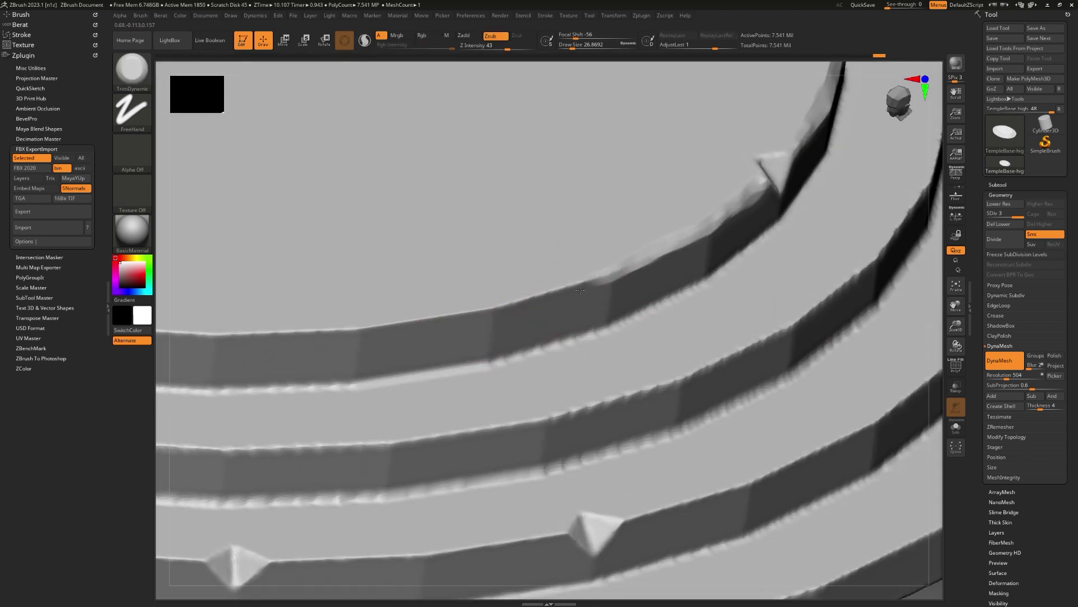
pyautogui.moveTo(488, 312); pyautogui.dragTo(379, 323)
pyautogui.moveTo(371, 332)
pyautogui.keyDown('alt'); pyautogui.mouseDown(button='right')
pyautogui.moveTo(520, 317)
pyautogui.moveTo(756, 320)
pyautogui.mouseUp(button='right'); pyautogui.keyUp('alt')
pyautogui.moveTo(784, 320)
pyautogui.mouseDown()
pyautogui.moveTo(624, 327)
pyautogui.moveTo(354, 304)
pyautogui.mouseUp()
pyautogui.moveTo(368, 308); pyautogui.dragTo(578, 323)
pyautogui.moveTo(168, 286)
pyautogui.keyDown('alt'); pyautogui.mouseDown(button='right')
pyautogui.moveTo(304, 288)
pyautogui.moveTo(497, 413)
pyautogui.mouseUp(button='right'); pyautogui.keyUp('alt')
pyautogui.moveTo(629, 413)
pyautogui.mouseDown()
pyautogui.moveTo(465, 369)
pyautogui.moveTo(492, 398)
pyautogui.mouseUp()
pyautogui.moveTo(500, 343)
pyautogui.mouseDown(button='right')
pyautogui.moveTo(523, 320)
pyautogui.moveTo(635, 287)
pyautogui.mouseUp(button='right')
pyautogui.keyDown('alt'); pyautogui.moveTo(419, 318); pyautogui.dragTo(699, 294, button='right'); pyautogui.keyUp('alt')
pyautogui.moveTo(827, 310)
pyautogui.mouseDown()
pyautogui.moveTo(747, 312)
pyautogui.moveTo(552, 359)
pyautogui.mouseUp()
pyautogui.moveTo(454, 350); pyautogui.dragTo(435, 352)
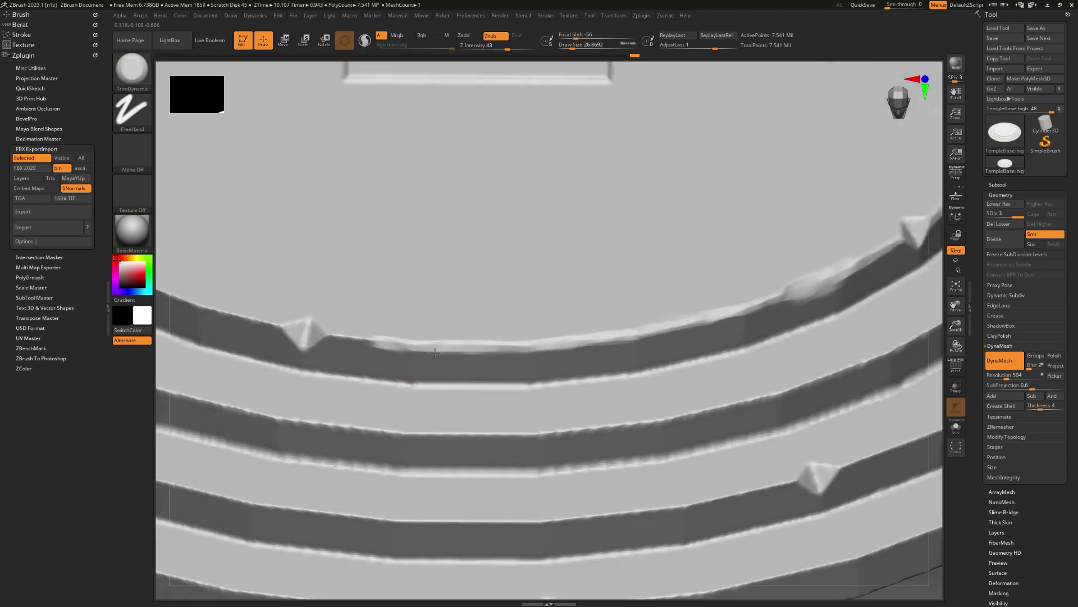
# Step: Chip the upper edge of the second tier with TrimDynamic strokes, roughening the rim below the worn top tier
pyautogui.moveTo(409, 345)
pyautogui.mouseDown(button='right')
pyautogui.moveTo(530, 308)
pyautogui.moveTo(506, 349)
pyautogui.mouseUp(button='right')
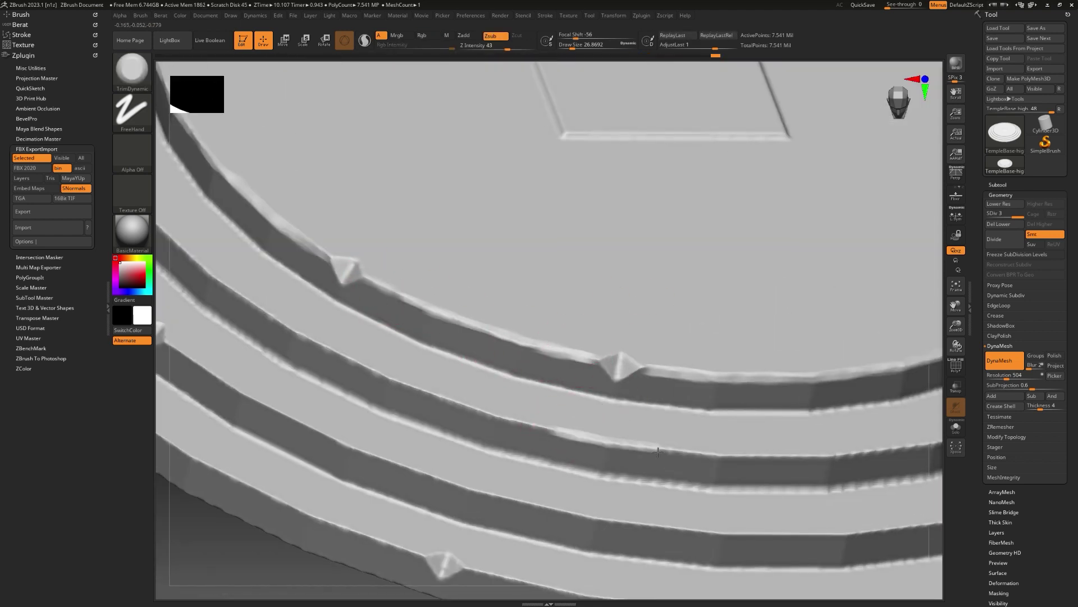
pyautogui.moveTo(658, 452); pyautogui.dragTo(683, 452)
pyautogui.moveTo(713, 455); pyautogui.dragTo(887, 448)
pyautogui.moveTo(918, 445)
pyautogui.mouseDown()
pyautogui.moveTo(832, 455)
pyautogui.moveTo(634, 449)
pyautogui.mouseUp()
pyautogui.moveTo(741, 398)
pyautogui.keyDown('alt'); pyautogui.mouseDown(button='right')
pyautogui.moveTo(489, 308)
pyautogui.moveTo(589, 313)
pyautogui.mouseUp(button='right'); pyautogui.keyUp('alt')
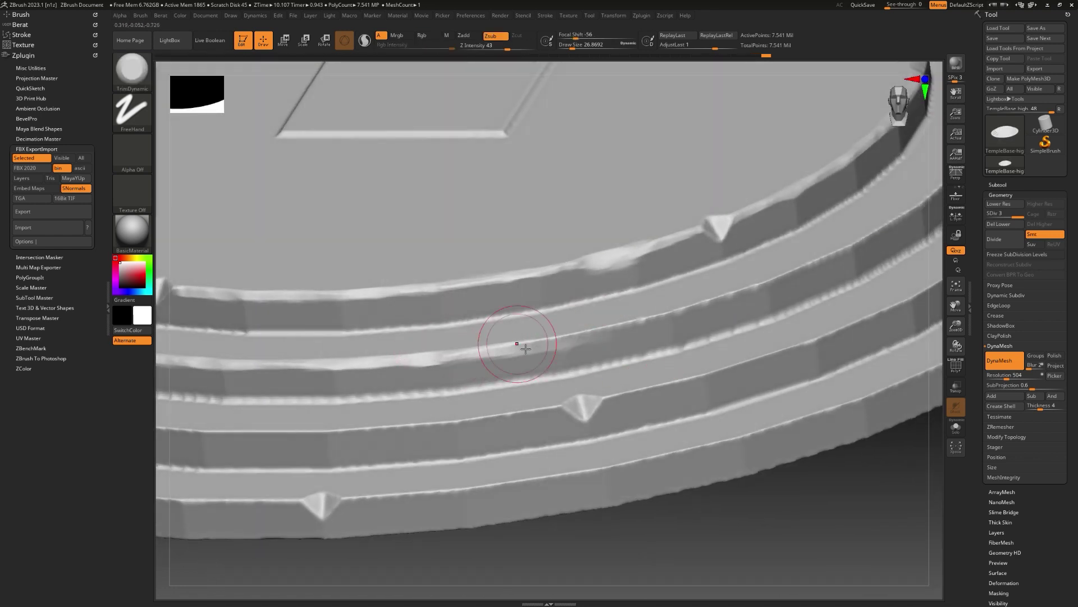
pyautogui.moveTo(525, 348); pyautogui.dragTo(669, 328)
pyautogui.moveTo(668, 328); pyautogui.dragTo(656, 354, button='right')
pyautogui.moveTo(663, 320); pyautogui.dragTo(823, 246)
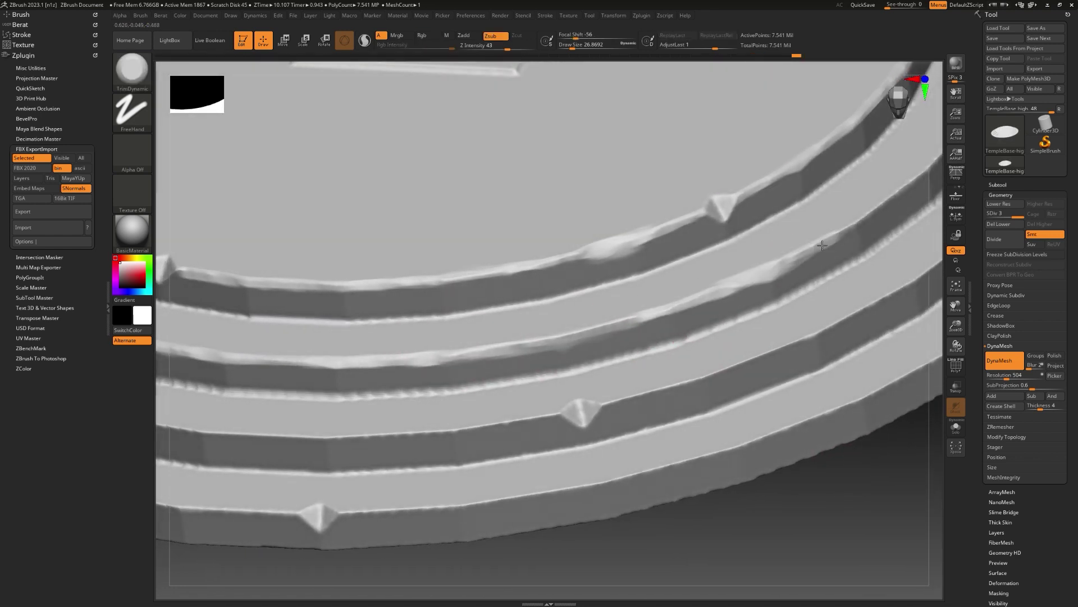
# Step: Extend the TrimDynamic wear along the second tier's rim around the curved side of the base
pyautogui.moveTo(822, 245); pyautogui.dragTo(601, 310, button='right')
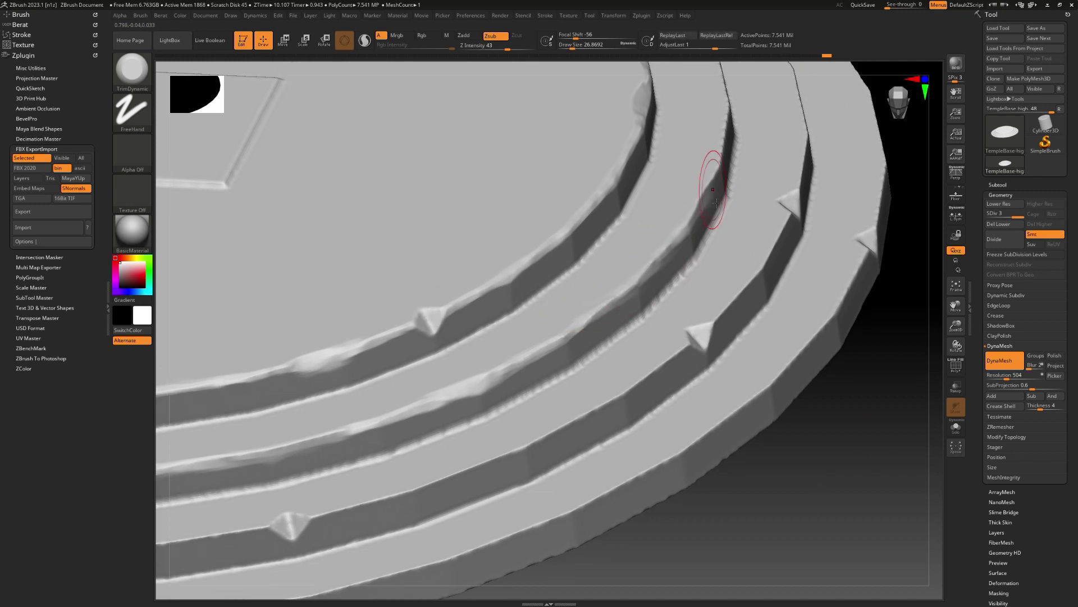
pyautogui.moveTo(710, 181)
pyautogui.mouseDown(button='right')
pyautogui.moveTo(762, 370)
pyautogui.moveTo(581, 257)
pyautogui.mouseUp(button='right')
pyautogui.moveTo(833, 401); pyautogui.dragTo(601, 283, button='right')
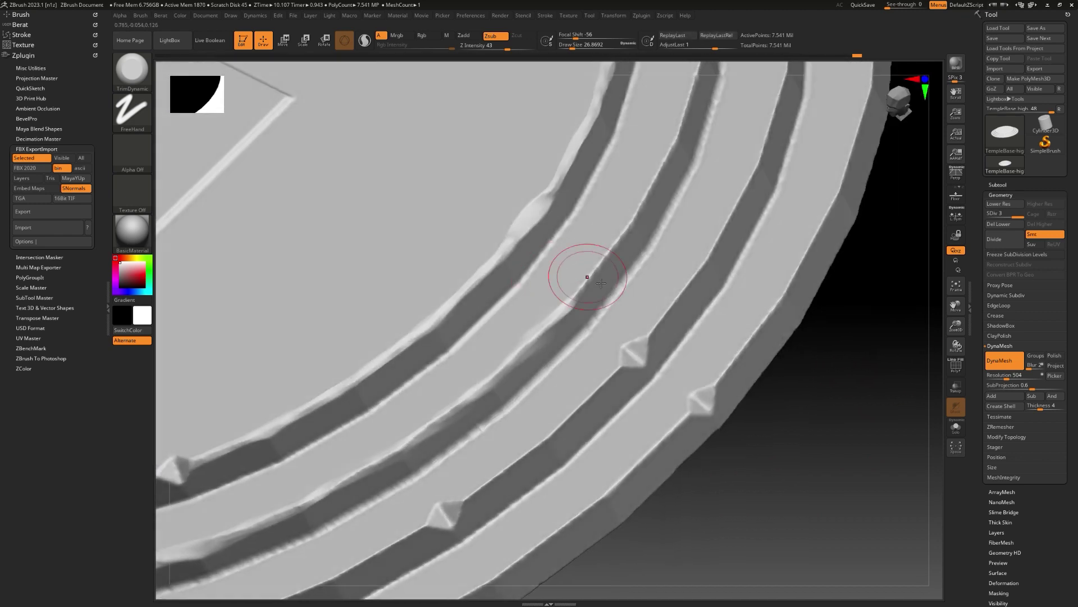
pyautogui.moveTo(676, 163)
pyautogui.mouseDown(button='right')
pyautogui.moveTo(811, 368)
pyautogui.moveTo(749, 354)
pyautogui.moveTo(818, 373)
pyautogui.moveTo(778, 425)
pyautogui.moveTo(847, 508)
pyautogui.mouseUp(button='right')
pyautogui.moveTo(847, 509)
pyautogui.keyDown('alt'); pyautogui.mouseDown(button='right')
pyautogui.moveTo(714, 366)
pyautogui.moveTo(614, 435)
pyautogui.mouseUp(button='right'); pyautogui.keyUp('alt')
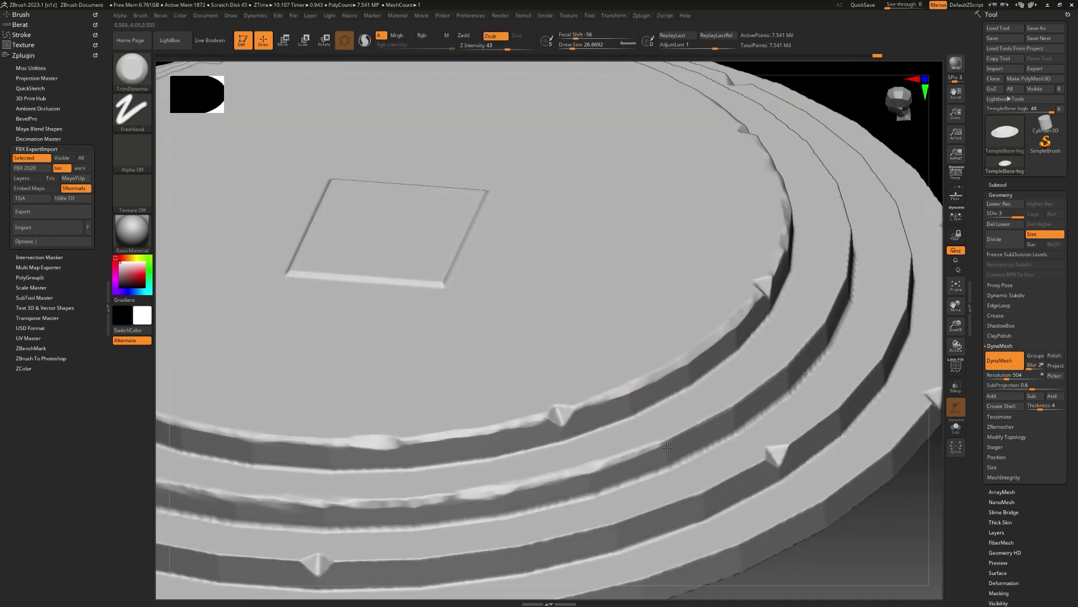
pyautogui.keyDown('alt'); pyautogui.moveTo(749, 365); pyautogui.dragTo(725, 315, button='right'); pyautogui.keyUp('alt')
# Step: Trim the remaining clean stretches of the second tier's rim to complete its irregular wear around the base
pyautogui.moveTo(725, 314); pyautogui.dragTo(731, 422, button='right')
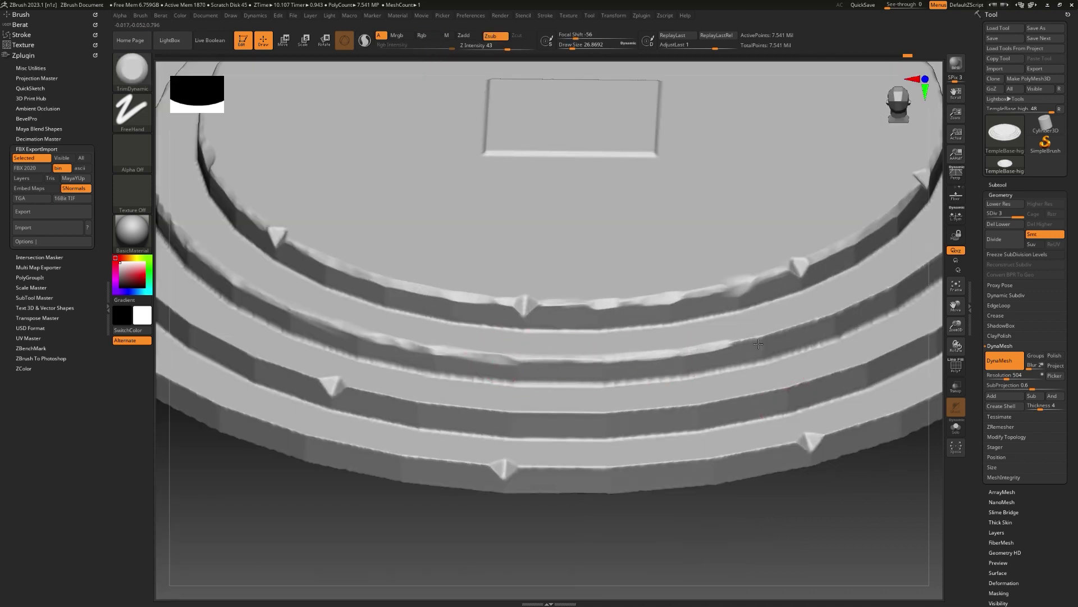
pyautogui.moveTo(845, 318); pyautogui.dragTo(492, 373, button='right')
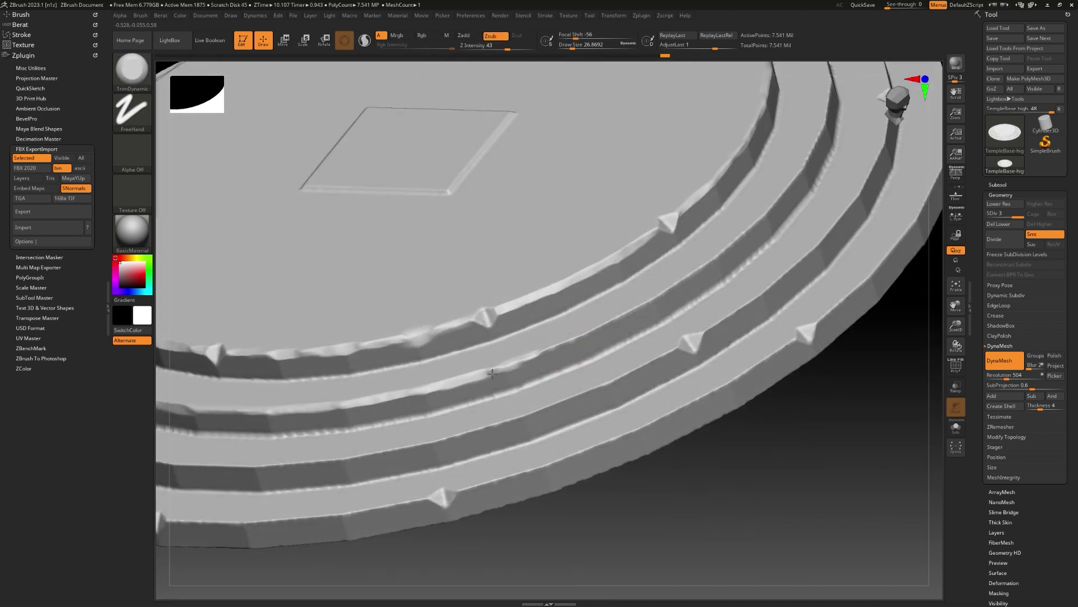
pyautogui.moveTo(741, 254); pyautogui.dragTo(572, 308, button='right')
pyautogui.moveTo(765, 340); pyautogui.dragTo(622, 273, button='right')
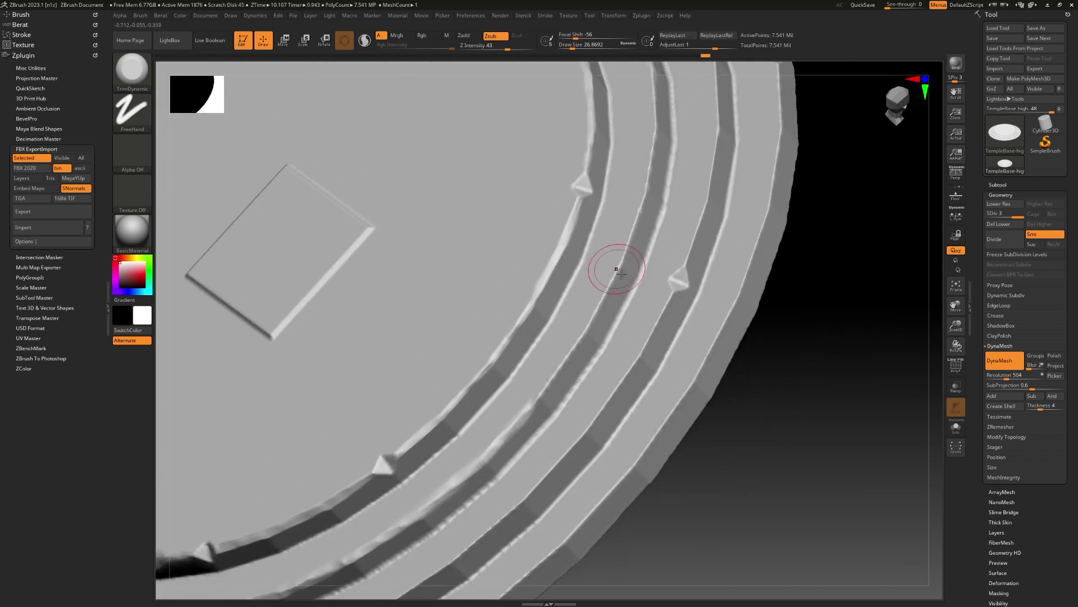
pyautogui.moveTo(547, 390); pyautogui.dragTo(580, 250, button='right')
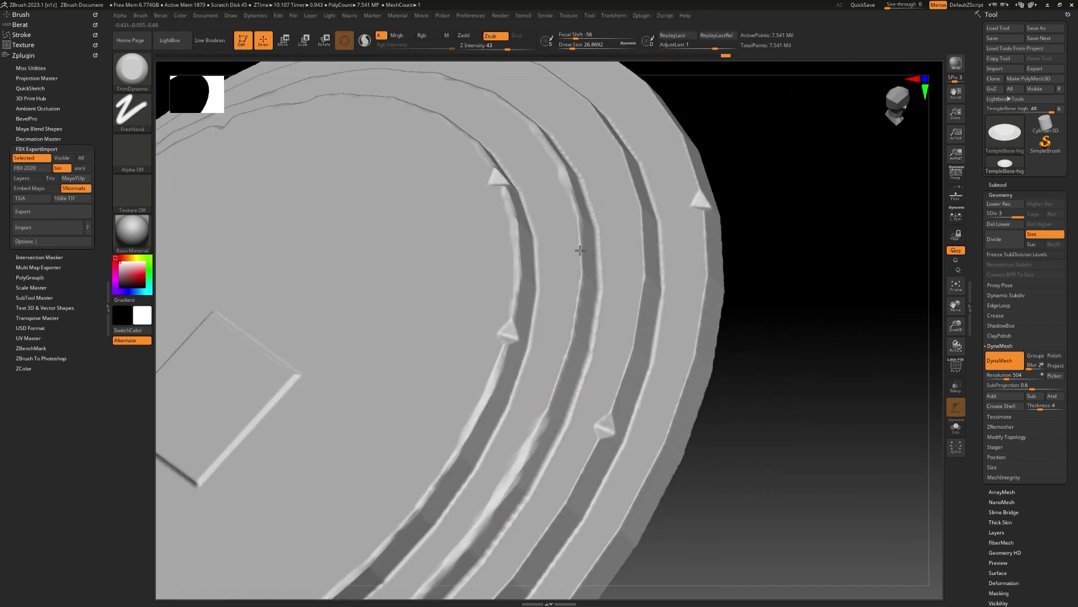
# Step: Wear down the third tier's upper edge between its triangular notches with TrimDynamic strokes
pyautogui.moveTo(563, 398); pyautogui.dragTo(864, 371, button='right')
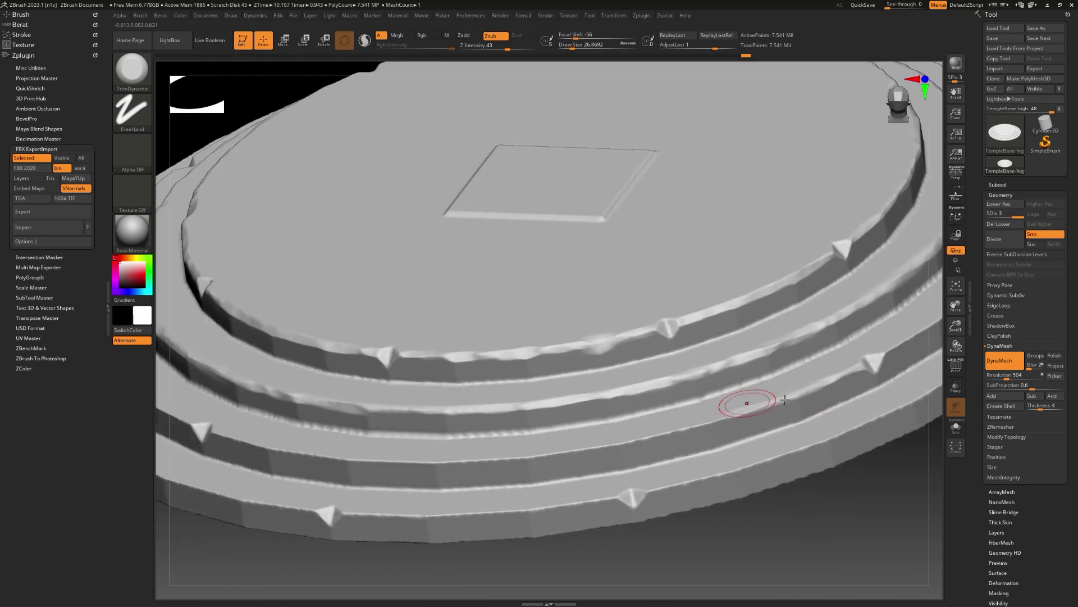
pyautogui.moveTo(602, 454); pyautogui.dragTo(864, 401, button='right')
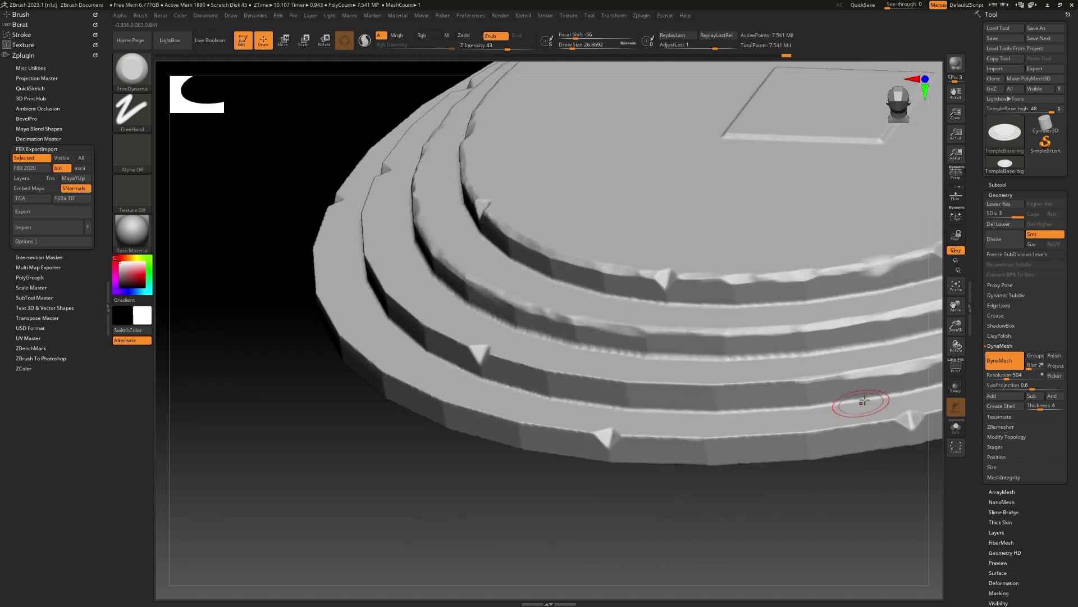
pyautogui.moveTo(588, 382); pyautogui.dragTo(771, 440, button='right')
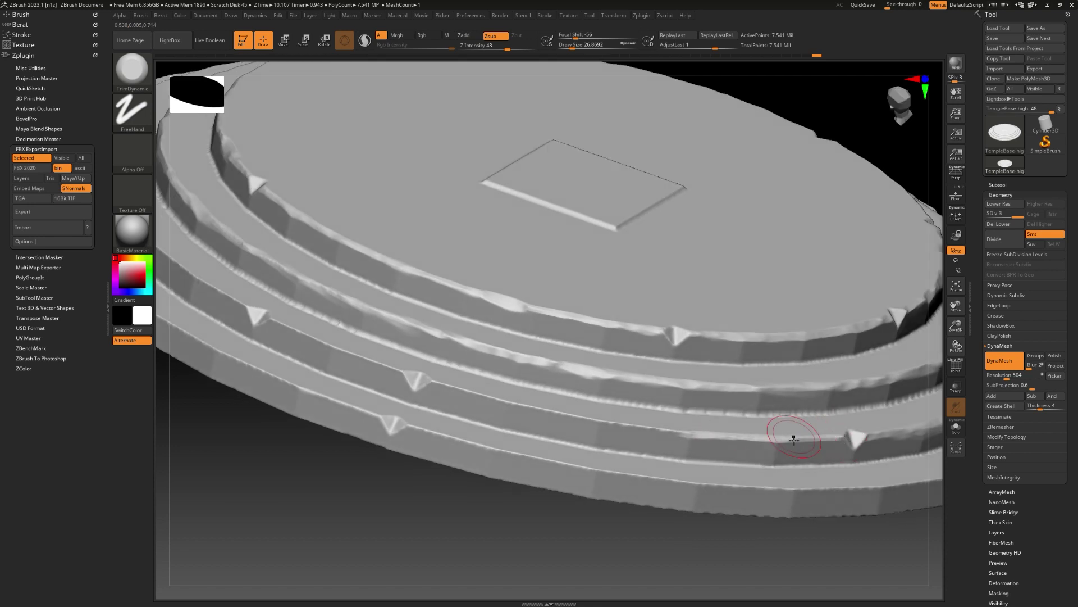
pyautogui.moveTo(571, 417); pyautogui.dragTo(472, 322, button='right')
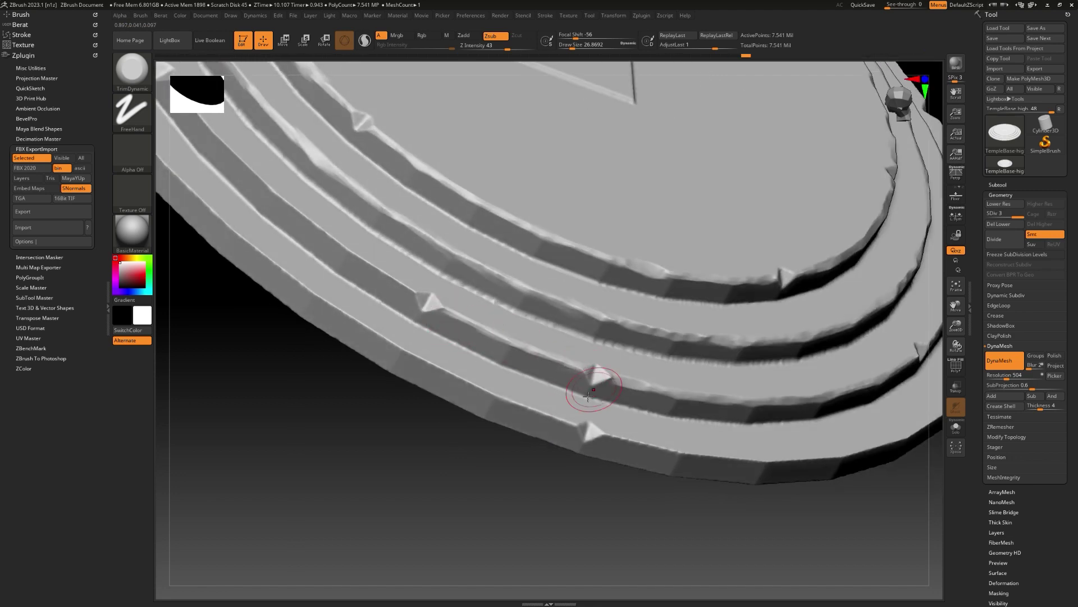
pyautogui.moveTo(588, 396); pyautogui.dragTo(568, 353, button='right')
# Step: Work around the rest of the third tier, trimming uneven chips into its remaining sharp rim
pyautogui.moveTo(438, 337); pyautogui.dragTo(516, 372, button='right')
pyautogui.moveTo(477, 336)
pyautogui.mouseDown(button='right')
pyautogui.moveTo(412, 402)
pyautogui.moveTo(506, 385)
pyautogui.moveTo(398, 385)
pyautogui.mouseUp(button='right')
pyautogui.press('ctrl')
pyautogui.moveTo(348, 462)
pyautogui.mouseDown(button='right')
pyautogui.moveTo(522, 360)
pyautogui.moveTo(772, 313)
pyautogui.moveTo(702, 382)
pyautogui.moveTo(698, 322)
pyautogui.moveTo(558, 340)
pyautogui.moveTo(611, 396)
pyautogui.moveTo(677, 390)
pyautogui.mouseUp(button='right')
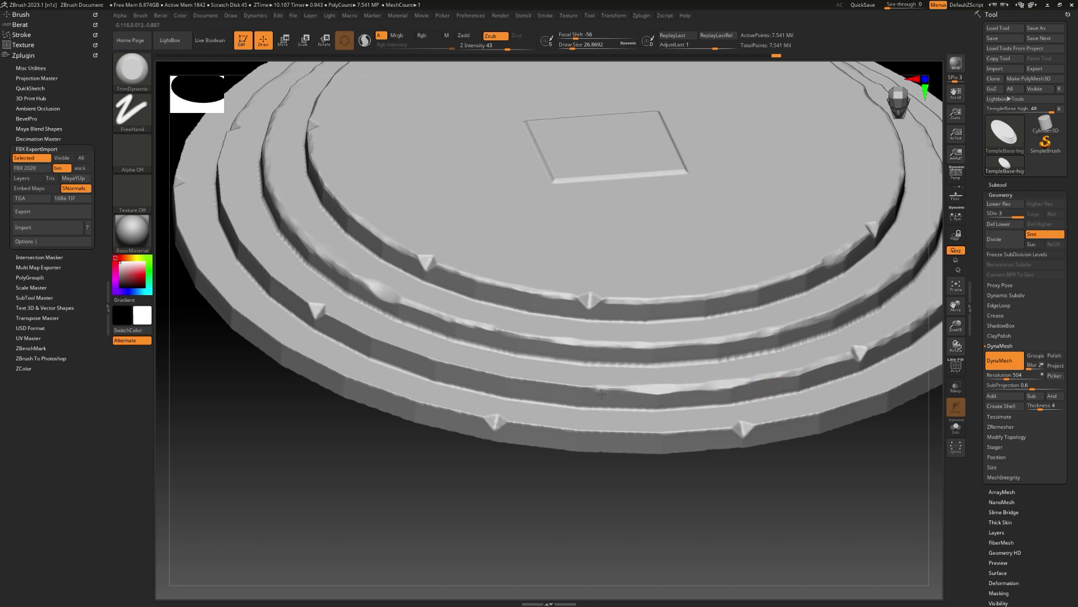
pyautogui.keyDown('alt'); pyautogui.moveTo(530, 387); pyautogui.dragTo(712, 390, button='right'); pyautogui.keyUp('alt')
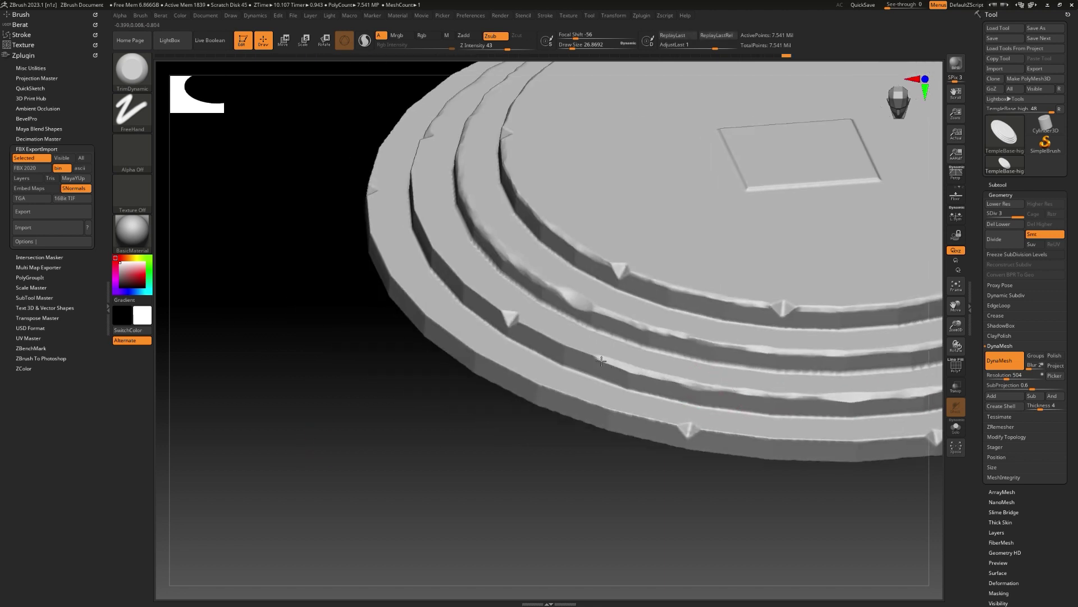
pyautogui.moveTo(529, 332)
pyautogui.mouseDown(button='right')
pyautogui.moveTo(462, 429)
pyautogui.moveTo(440, 433)
pyautogui.moveTo(583, 385)
pyautogui.mouseUp(button='right')
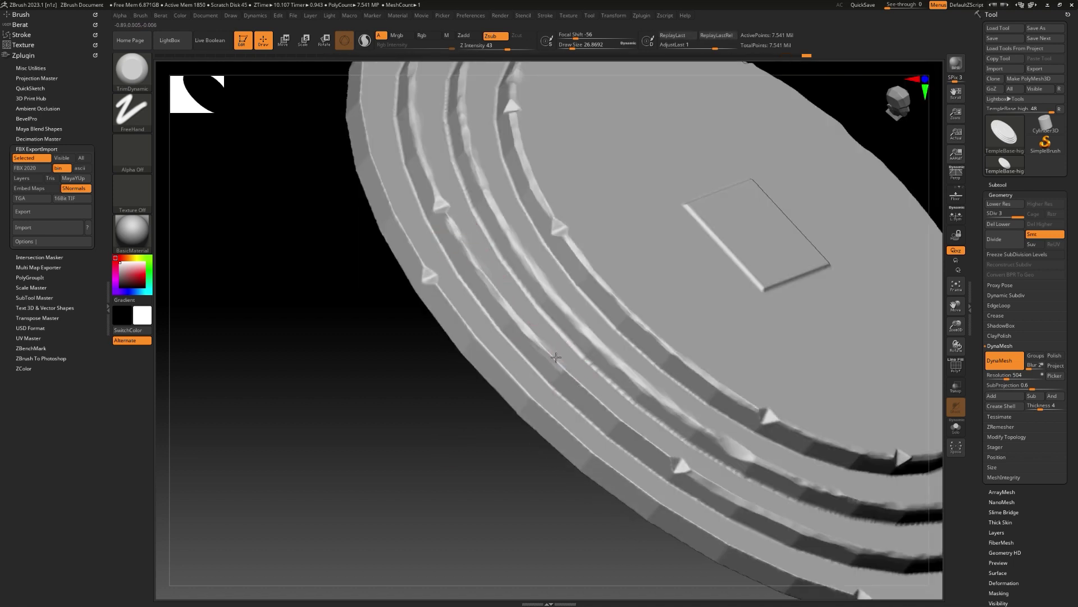
# Step: Trim irregular wear into the upper edge of the lowest tier, starting between its triangular notches
pyautogui.moveTo(679, 456)
pyautogui.mouseDown(button='right')
pyautogui.moveTo(450, 394)
pyautogui.moveTo(565, 286)
pyautogui.moveTo(585, 421)
pyautogui.mouseUp(button='right')
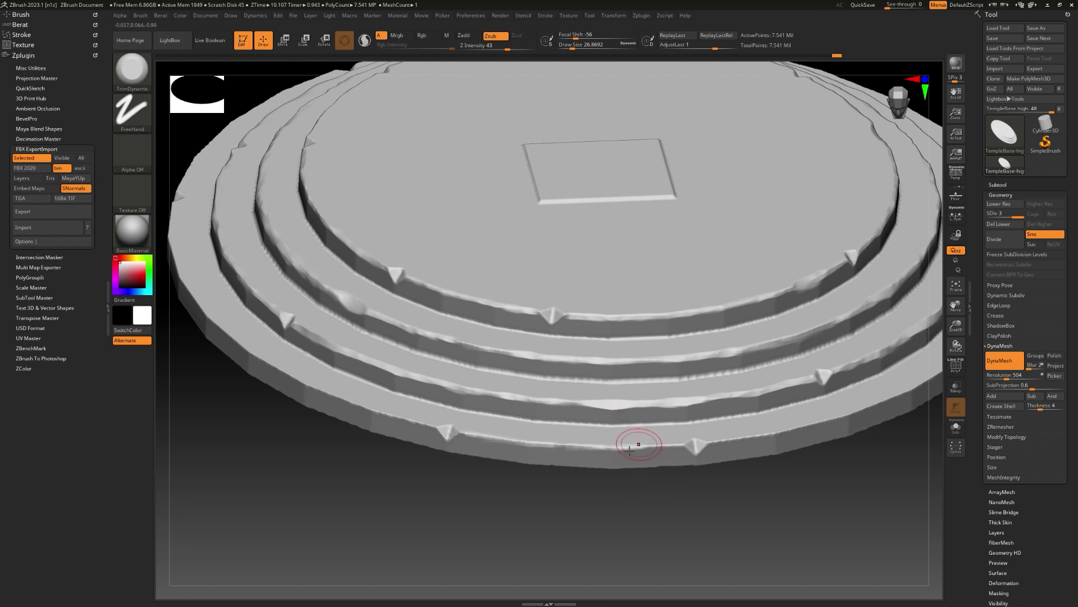
pyautogui.moveTo(691, 478); pyautogui.dragTo(503, 436, button='right')
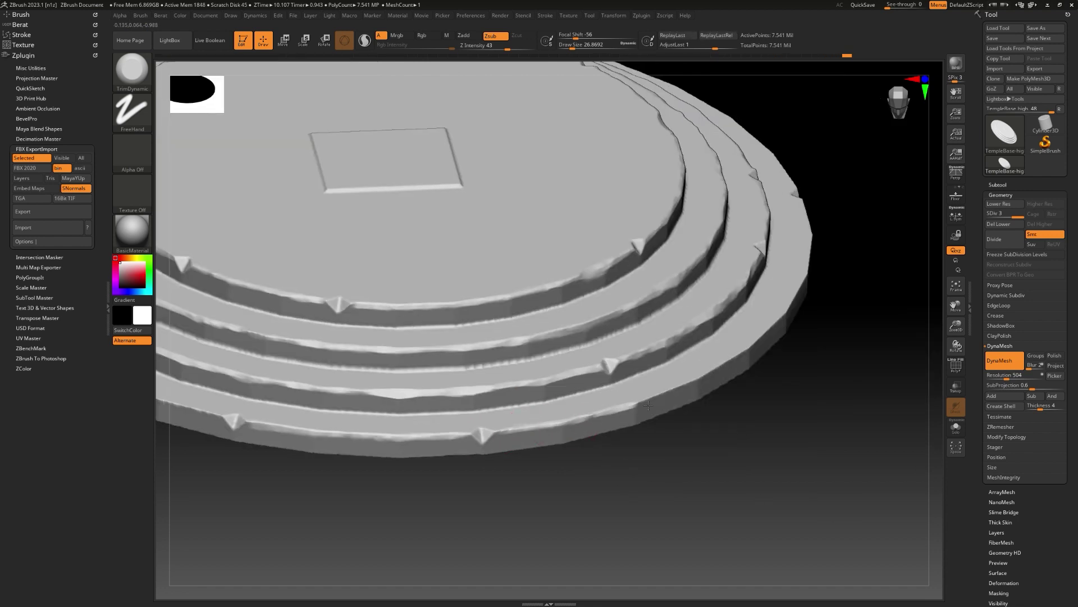
pyautogui.moveTo(648, 405); pyautogui.dragTo(629, 431, button='right')
pyautogui.moveTo(531, 476); pyautogui.dragTo(586, 453, button='right')
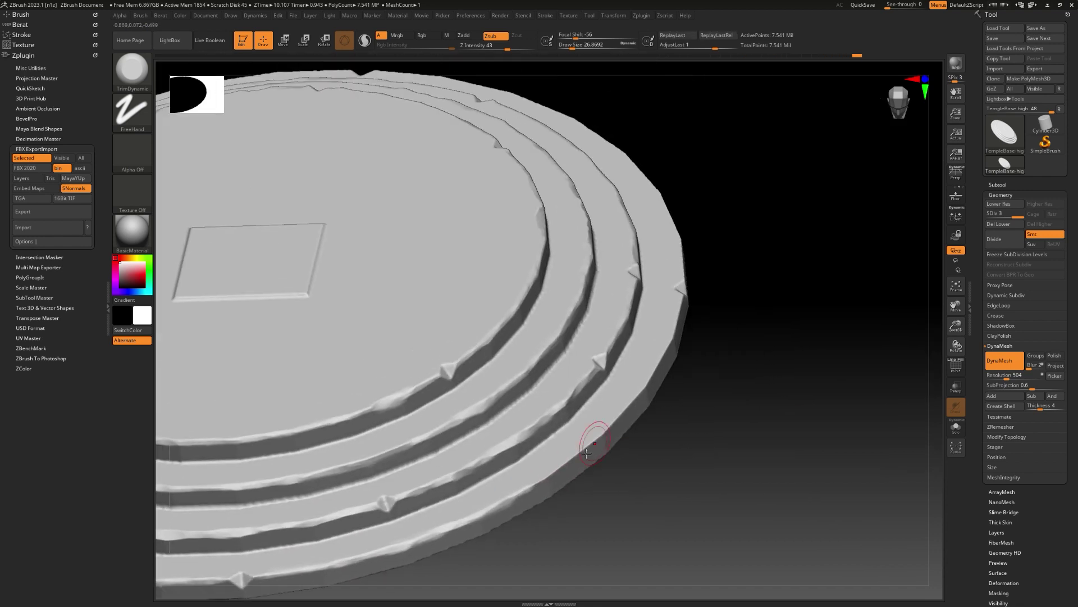
pyautogui.moveTo(714, 421); pyautogui.dragTo(749, 285, button='right')
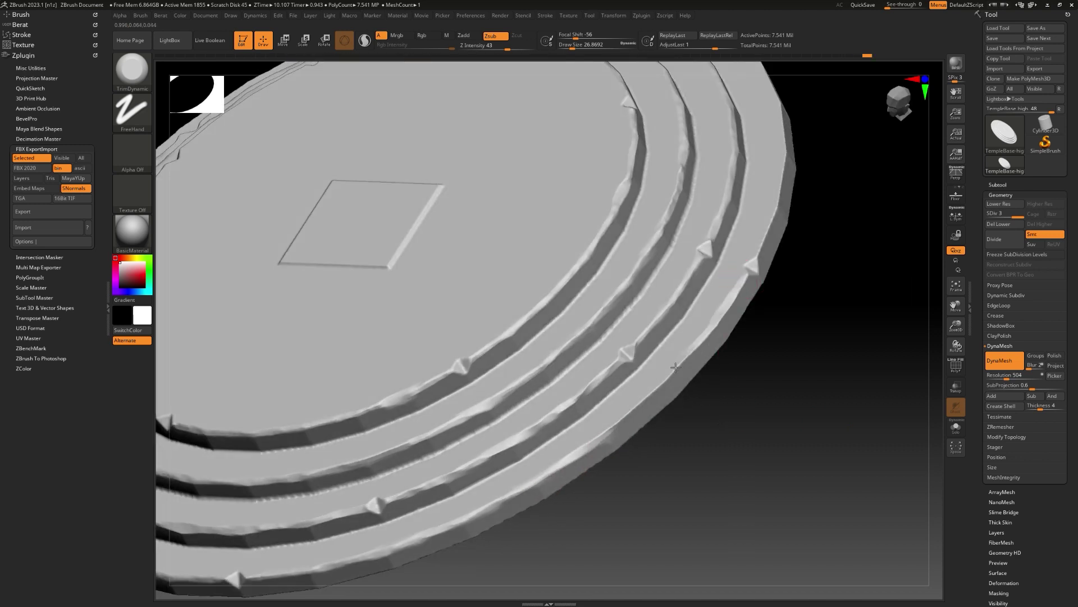
# Step: Carry the TrimDynamic chipping further around the lowest tier's outer rim, cutting uneven dents beside the notches
pyautogui.moveTo(821, 371); pyautogui.dragTo(568, 494, button='right')
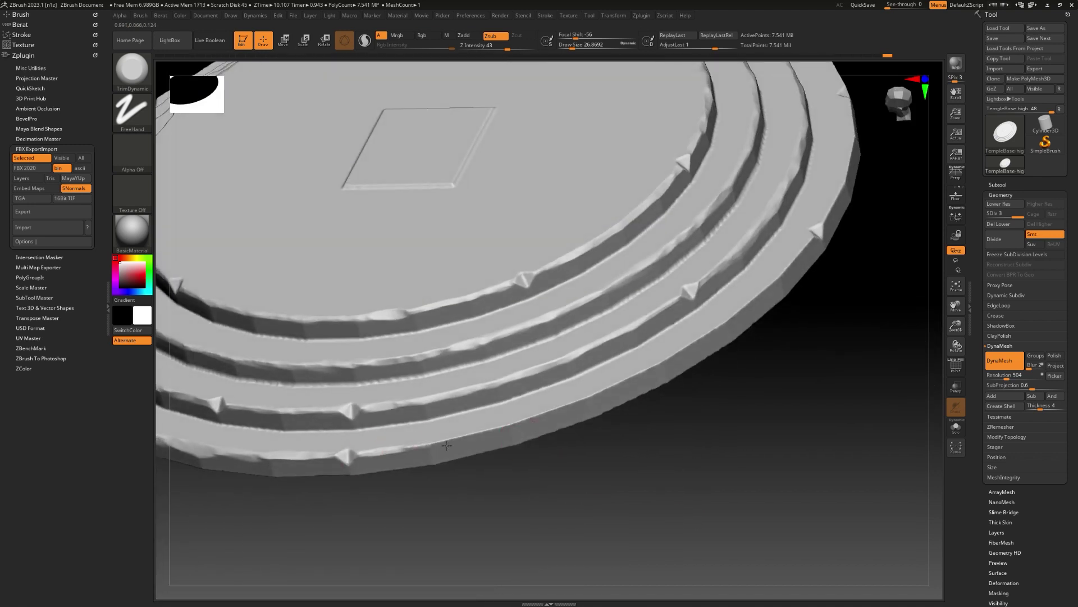
pyautogui.moveTo(649, 408); pyautogui.dragTo(547, 438, button='right')
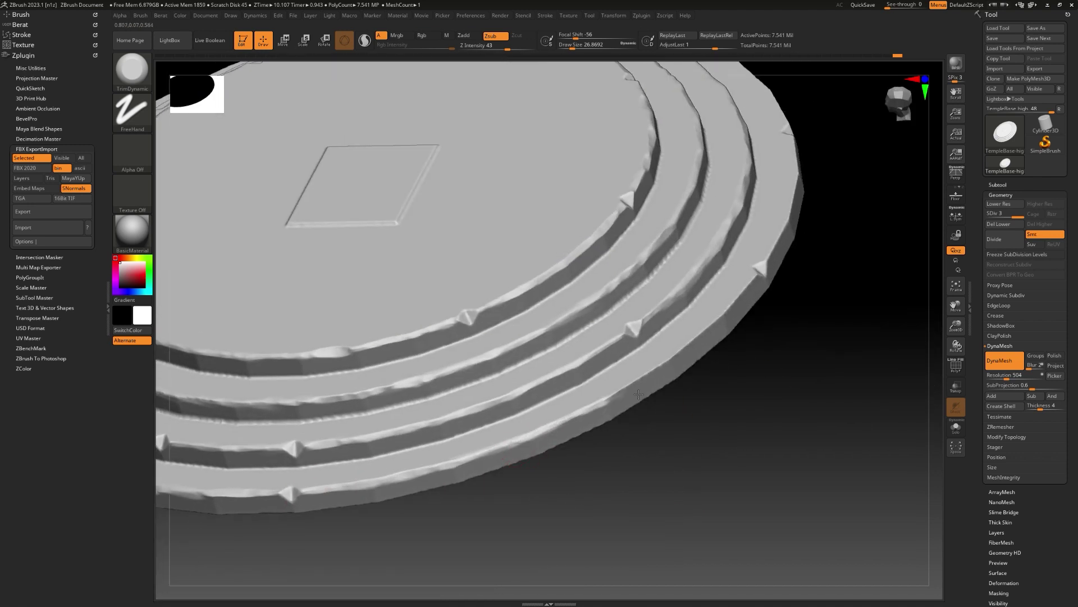
pyautogui.moveTo(639, 394); pyautogui.dragTo(555, 427, button='right')
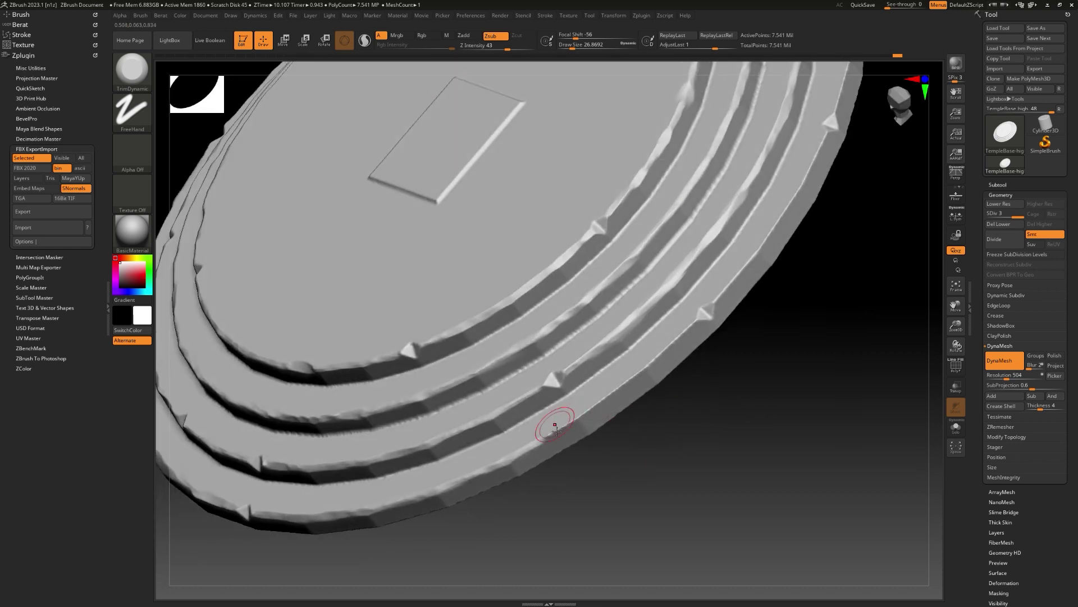
pyautogui.moveTo(726, 371); pyautogui.dragTo(616, 397)
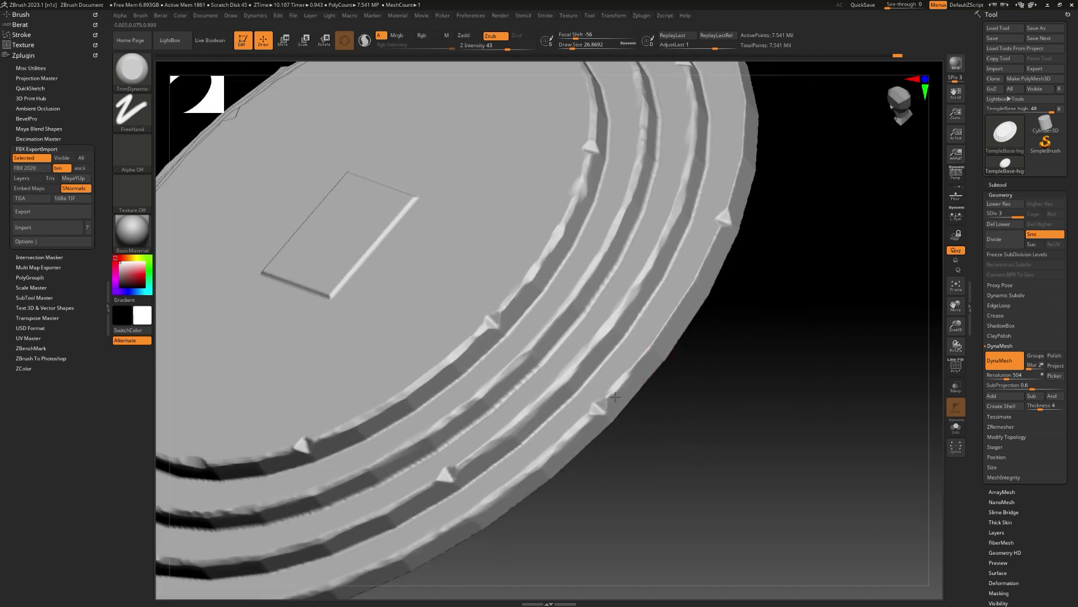
pyautogui.moveTo(671, 330); pyautogui.dragTo(655, 354)
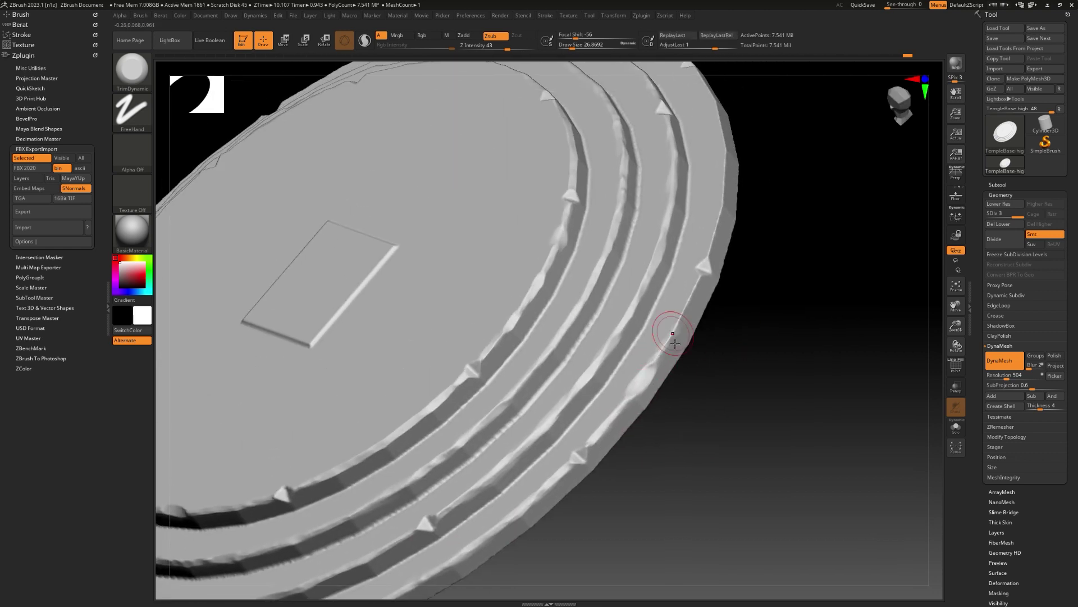
pyautogui.keyDown('shift'); pyautogui.moveTo(816, 349); pyautogui.dragTo(612, 457); pyautogui.keyUp('shift')
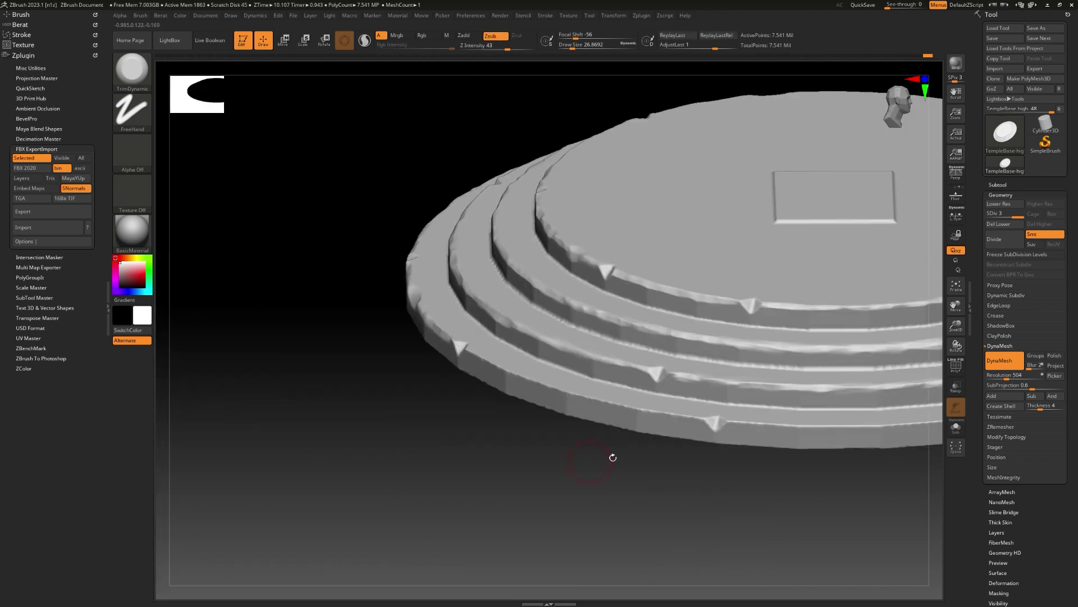
# Step: Trim the last clean stretches of the lowest tier's rim so the wear runs around the whole base
pyautogui.moveTo(639, 411); pyautogui.dragTo(668, 414)
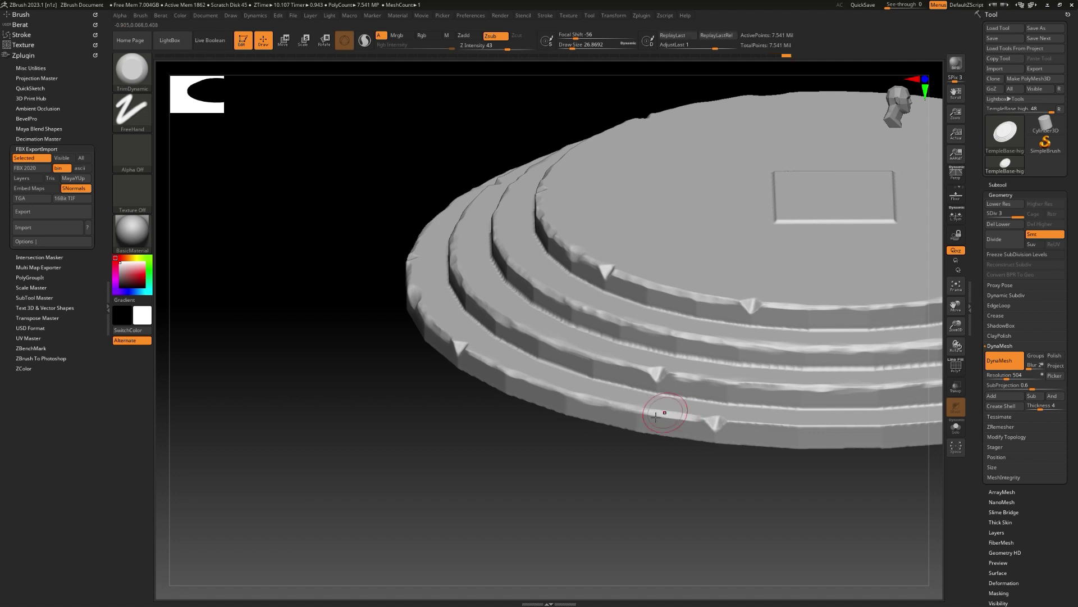
pyautogui.keyDown('alt'); pyautogui.moveTo(766, 489); pyautogui.dragTo(601, 470); pyautogui.keyUp('alt')
pyautogui.moveTo(644, 423); pyautogui.dragTo(663, 418)
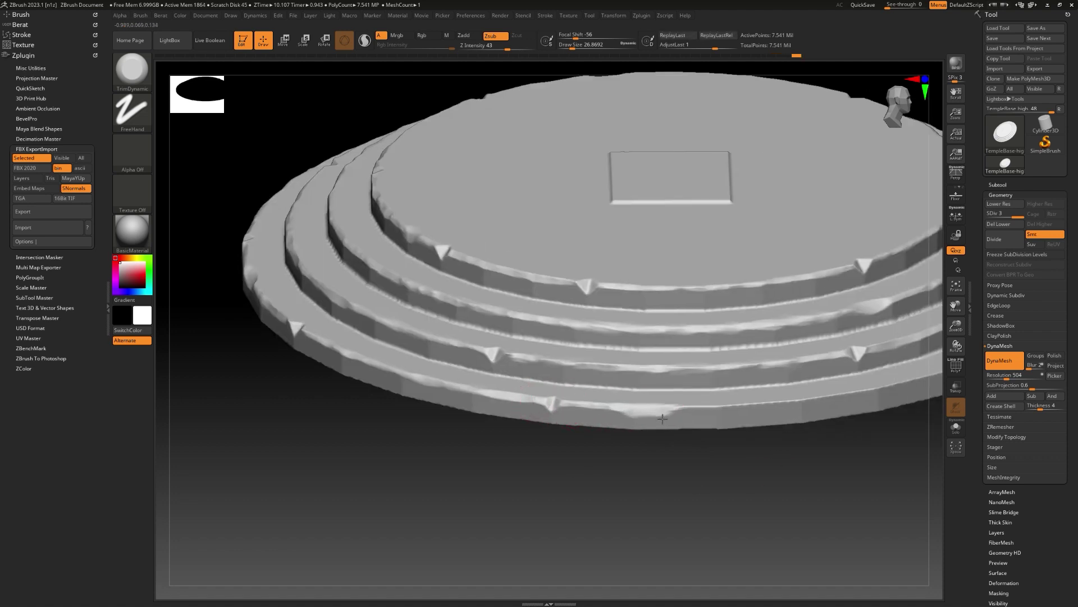
pyautogui.moveTo(699, 461); pyautogui.dragTo(694, 497)
pyautogui.moveTo(705, 414); pyautogui.dragTo(800, 401)
pyautogui.keyDown('alt'); pyautogui.moveTo(891, 436); pyautogui.dragTo(719, 445); pyautogui.keyUp('alt')
pyautogui.moveTo(553, 430); pyautogui.dragTo(707, 387)
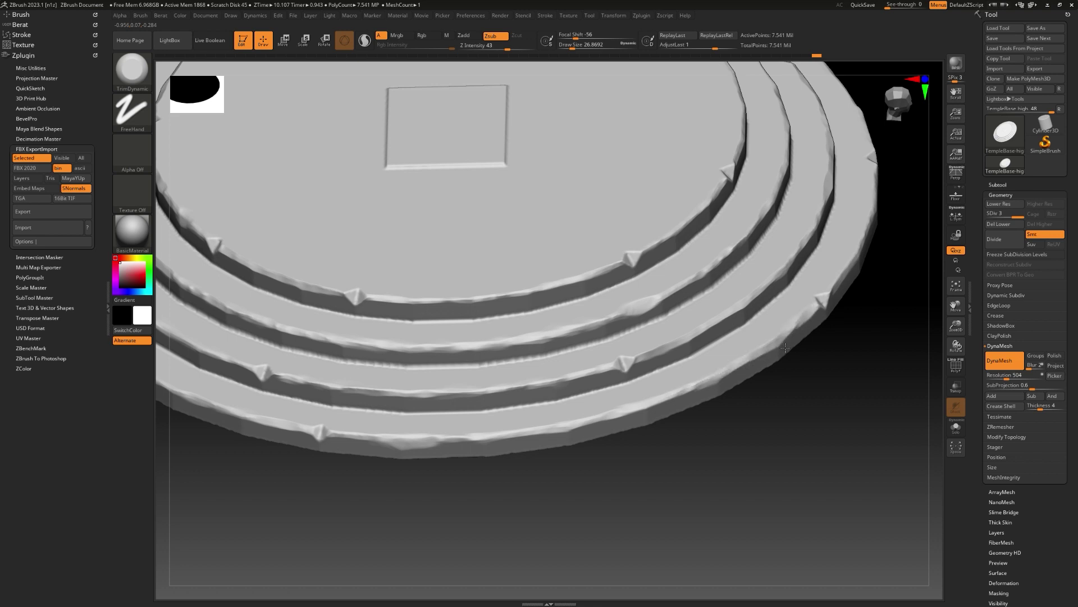
pyautogui.moveTo(755, 447)
pyautogui.mouseDown()
pyautogui.moveTo(758, 438)
pyautogui.moveTo(696, 427)
pyautogui.moveTo(720, 470)
pyautogui.moveTo(775, 460)
pyautogui.moveTo(789, 426)
pyautogui.moveTo(725, 419)
pyautogui.moveTo(765, 441)
pyautogui.moveTo(755, 531)
pyautogui.moveTo(747, 449)
pyautogui.mouseUp()
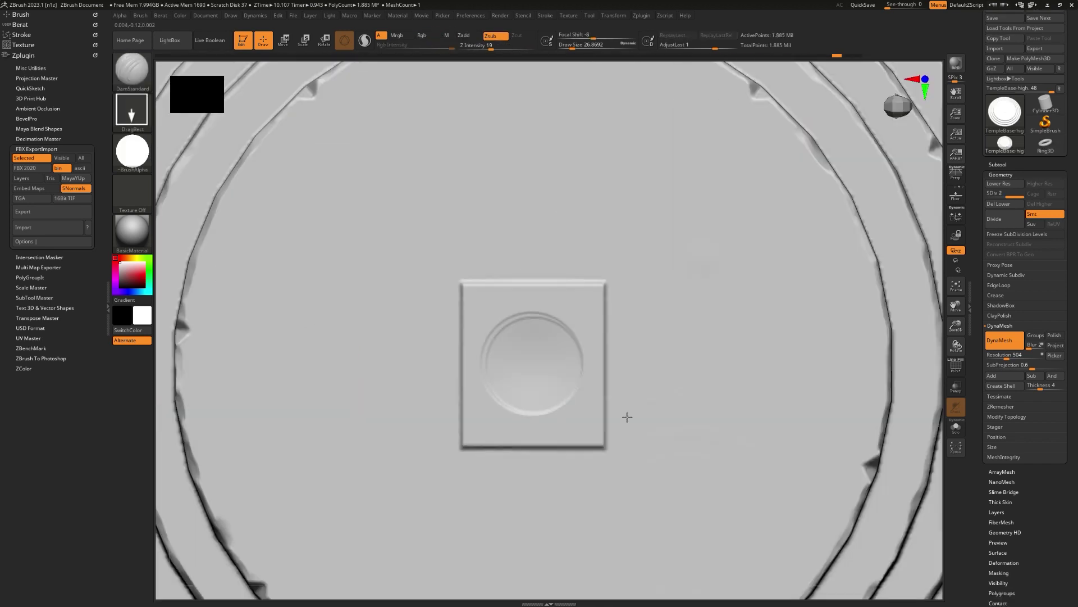
# Step: Stamp concentric circular grooves of increasing size around the central square with DamStandard, using the DragRect stroke and round alpha
pyautogui.moveTo(532, 362); pyautogui.dragTo(734, 445)
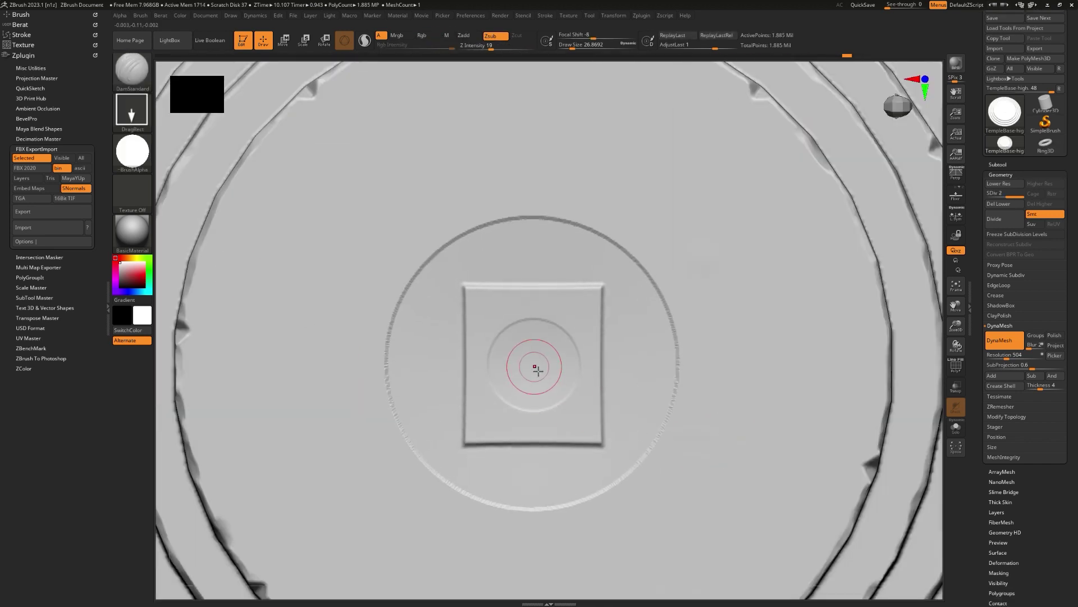
pyautogui.moveTo(532, 368)
pyautogui.mouseDown()
pyautogui.moveTo(698, 442)
pyautogui.moveTo(937, 481)
pyautogui.mouseUp()
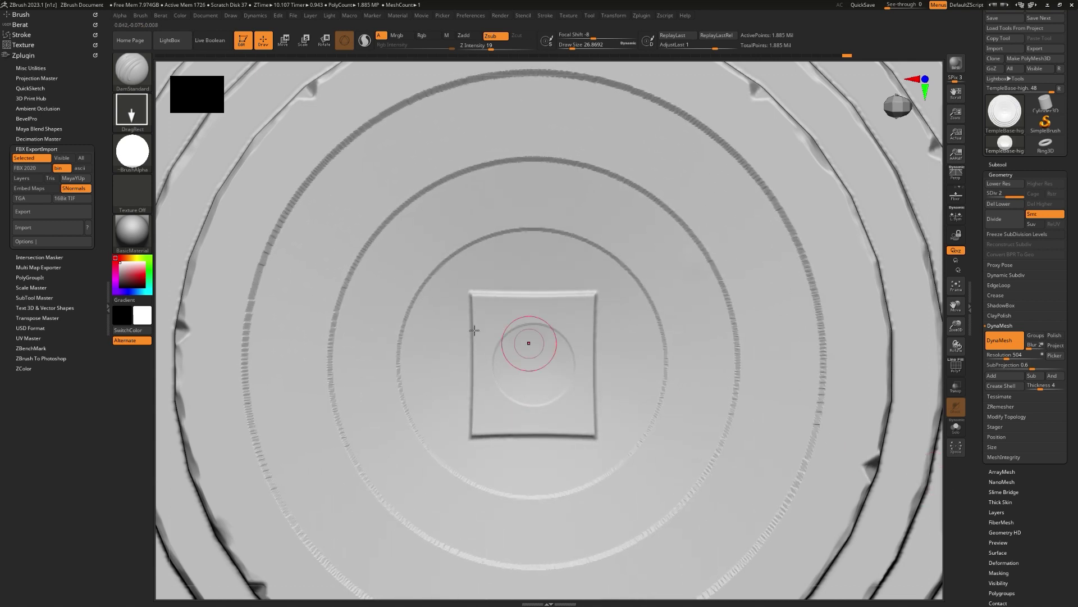
# Step: Set DamStandard to the FreeHand stroke with a soft round alpha and a draw size of about 5.75
pyautogui.click(131, 112)
pyautogui.click(265, 120)
pyautogui.click(132, 152)
pyautogui.click(224, 161)
pyautogui.keyDown('ctrl'); pyautogui.moveTo(649, 289); pyautogui.dragTo(643, 348, button='right'); pyautogui.keyUp('ctrl')
pyautogui.press('s')
pyautogui.moveTo(647, 351); pyautogui.dragTo(636, 349)
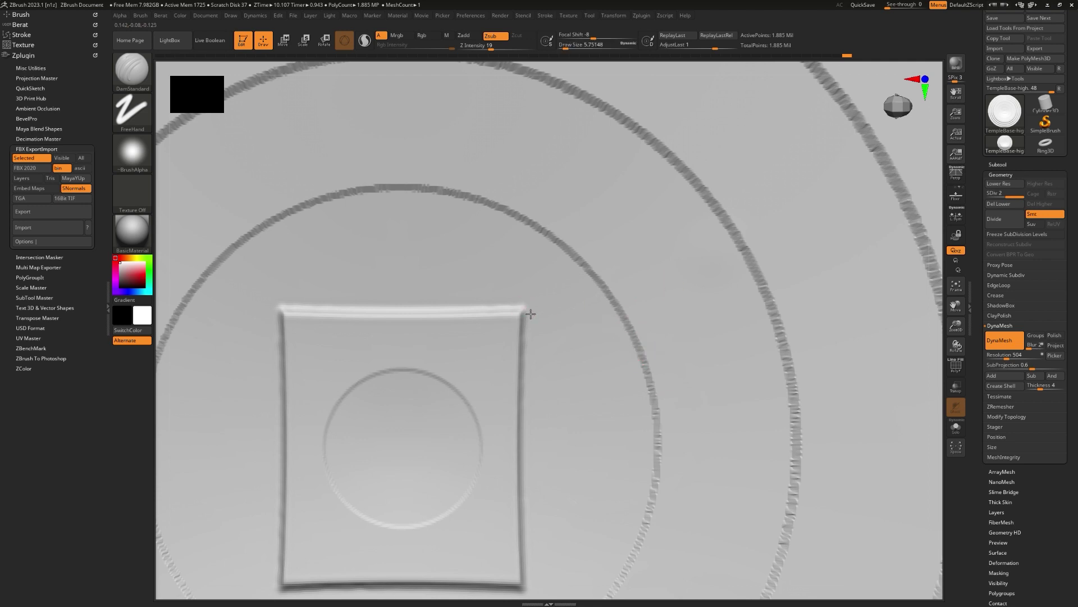
# Step: Carve a straight diagonal line from each corner of the central square out to the inner ring with DamStandard
pyautogui.moveTo(529, 310); pyautogui.dragTo(583, 261)
pyautogui.keyDown('alt'); pyautogui.moveTo(632, 377); pyautogui.dragTo(650, 236, button='right'); pyautogui.keyUp('alt')
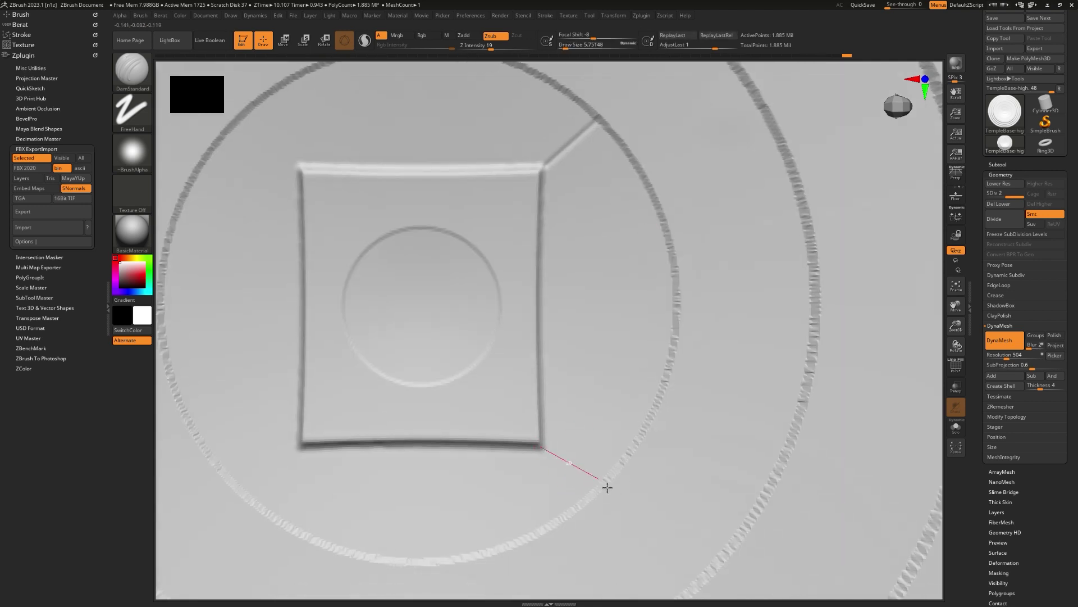
pyautogui.moveTo(593, 495); pyautogui.dragTo(594, 497)
pyautogui.keyDown('alt'); pyautogui.moveTo(514, 293); pyautogui.dragTo(688, 211, button='right'); pyautogui.keyUp('alt')
pyautogui.moveTo(475, 366); pyautogui.dragTo(421, 407)
pyautogui.keyDown('alt'); pyautogui.moveTo(541, 142); pyautogui.dragTo(618, 386, button='right'); pyautogui.keyUp('alt')
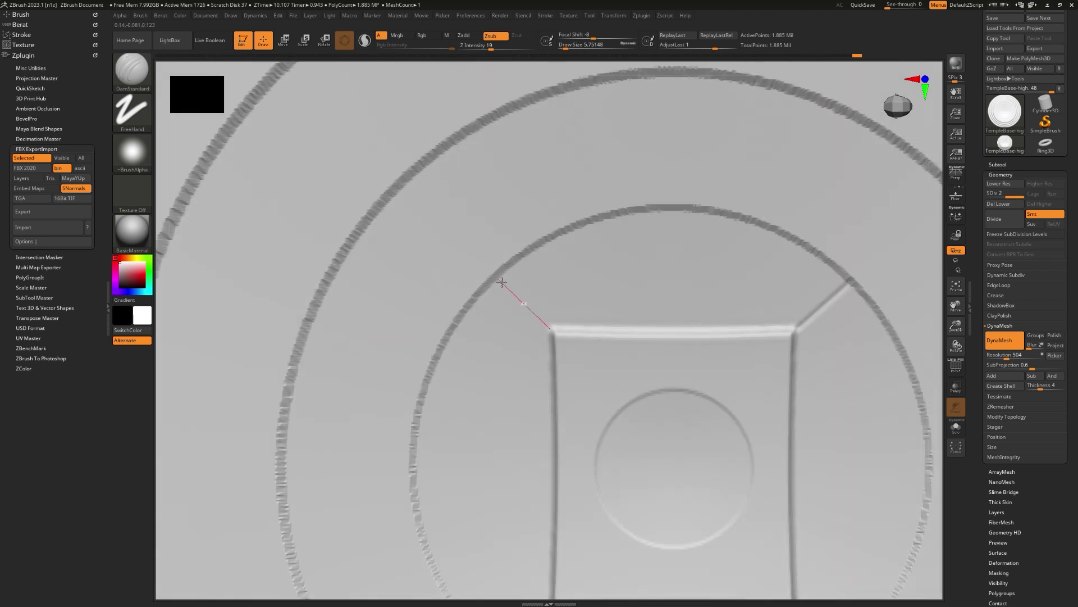
pyautogui.moveTo(501, 283); pyautogui.dragTo(496, 273)
# Step: Carve straight radial joint lines between the inner and second rings, above the central square and along its right side
pyautogui.keyDown('alt'); pyautogui.moveTo(621, 234); pyautogui.dragTo(391, 321, button='right'); pyautogui.keyUp('alt')
pyautogui.moveTo(438, 331); pyautogui.dragTo(452, 209)
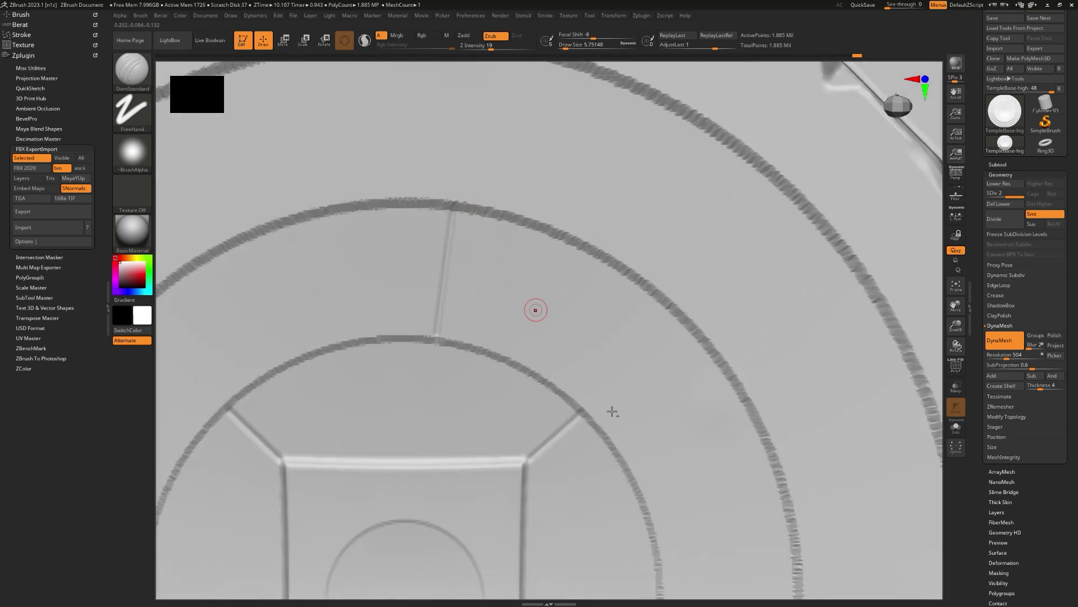
pyautogui.keyDown('alt'); pyautogui.moveTo(613, 411); pyautogui.dragTo(506, 183, button='right'); pyautogui.keyUp('alt')
pyautogui.moveTo(555, 332)
pyautogui.mouseDown()
pyautogui.moveTo(691, 298)
pyautogui.moveTo(694, 313)
pyautogui.mouseUp()
pyautogui.keyDown('alt'); pyautogui.moveTo(652, 390); pyautogui.dragTo(650, 296, button='right'); pyautogui.keyUp('alt')
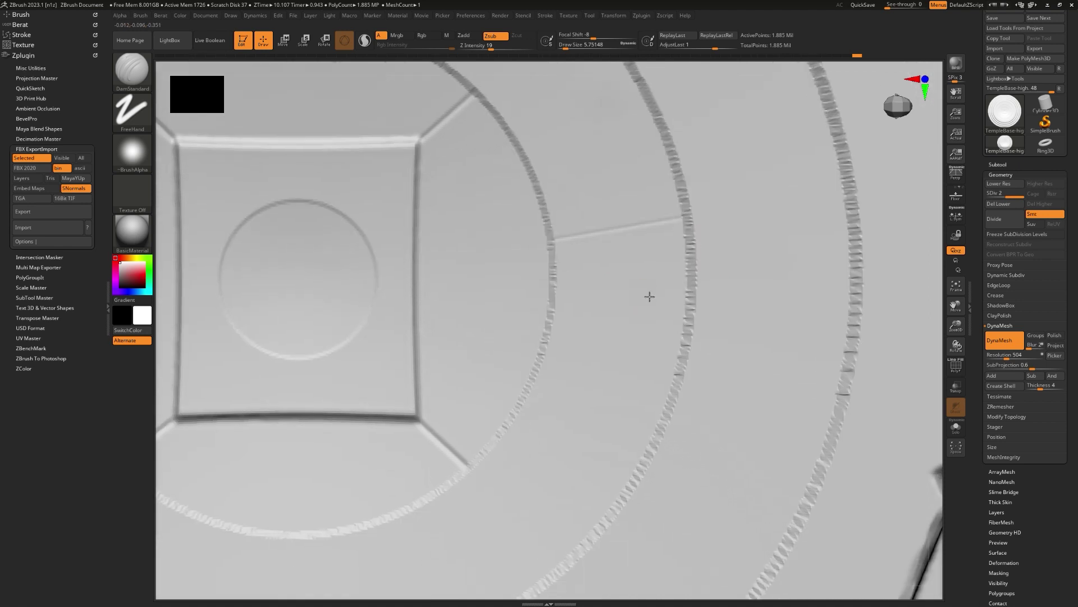
pyautogui.moveTo(557, 253); pyautogui.dragTo(697, 249)
pyautogui.keyDown('alt'); pyautogui.moveTo(698, 250); pyautogui.dragTo(753, 256, button='right'); pyautogui.keyUp('alt')
pyautogui.moveTo(565, 325); pyautogui.dragTo(675, 412)
# Step: Continue the radial joint lines between the inner and second rings below the central square and along its left side
pyautogui.keyDown('alt'); pyautogui.moveTo(483, 453); pyautogui.dragTo(655, 369, button='right'); pyautogui.keyUp('alt')
pyautogui.moveTo(467, 329)
pyautogui.mouseDown()
pyautogui.moveTo(431, 435)
pyautogui.moveTo(436, 460)
pyautogui.mouseUp()
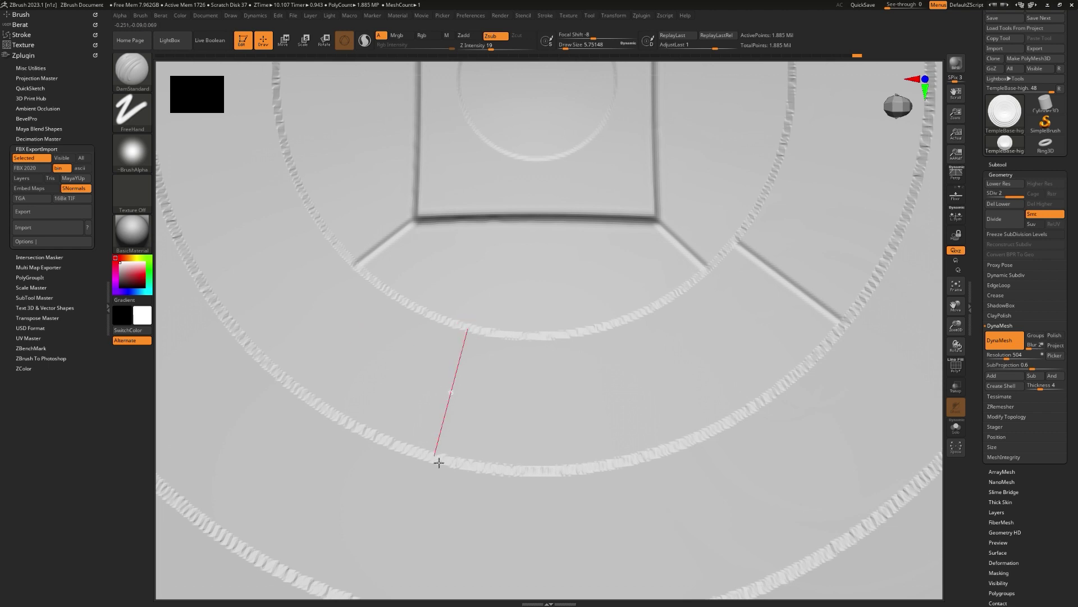
pyautogui.moveTo(435, 460)
pyautogui.keyDown('alt'); pyautogui.mouseDown(button='right')
pyautogui.moveTo(520, 414)
pyautogui.moveTo(490, 324)
pyautogui.mouseUp(button='right'); pyautogui.keyUp('alt')
pyautogui.moveTo(392, 357); pyautogui.dragTo(359, 365)
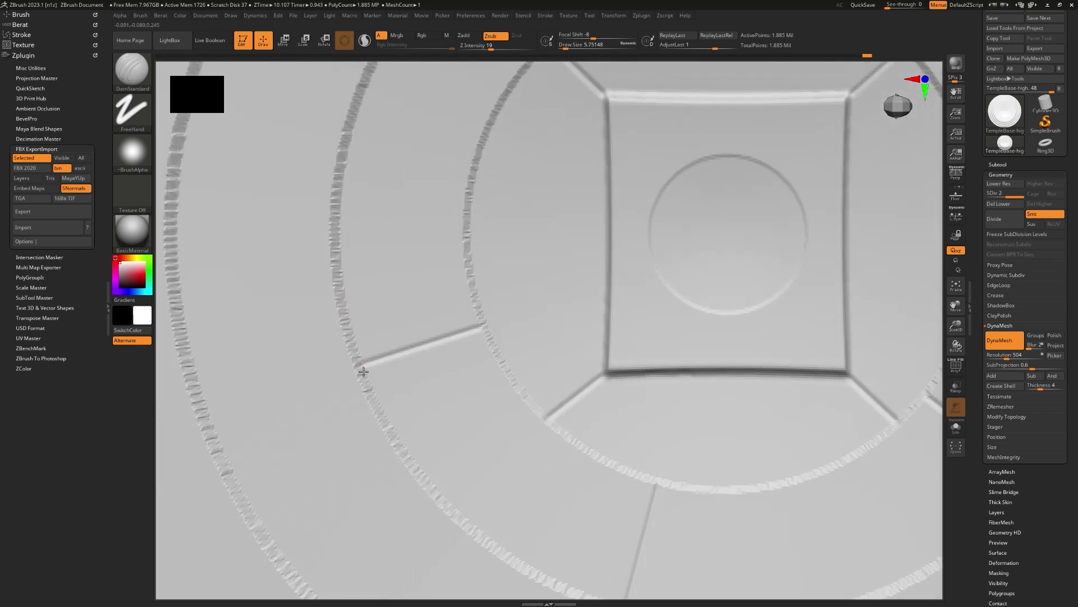
pyautogui.keyDown('alt'); pyautogui.moveTo(359, 366); pyautogui.dragTo(415, 355, button='right'); pyautogui.keyUp('alt')
pyautogui.moveTo(510, 279); pyautogui.dragTo(394, 214)
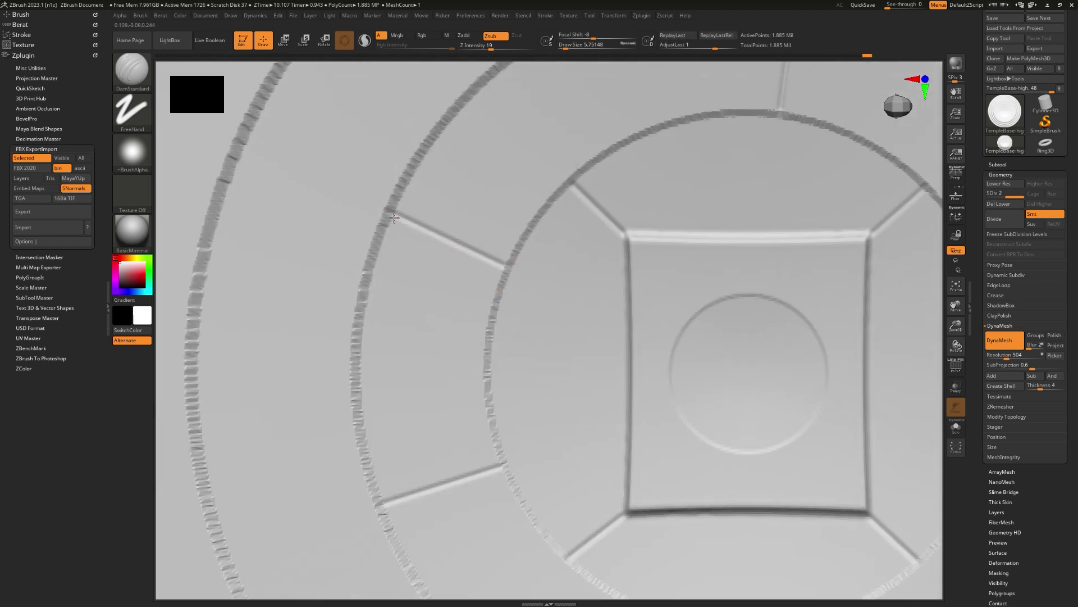
# Step: Close the second ring's joints with an upper-left radial line, undoing and recutting it until its angle fits
pyautogui.moveTo(398, 168)
pyautogui.keyDown('alt'); pyautogui.mouseDown(button='right')
pyautogui.moveTo(501, 349)
pyautogui.moveTo(562, 346)
pyautogui.mouseUp(button='right'); pyautogui.keyUp('alt')
pyautogui.moveTo(470, 244); pyautogui.dragTo(468, 240)
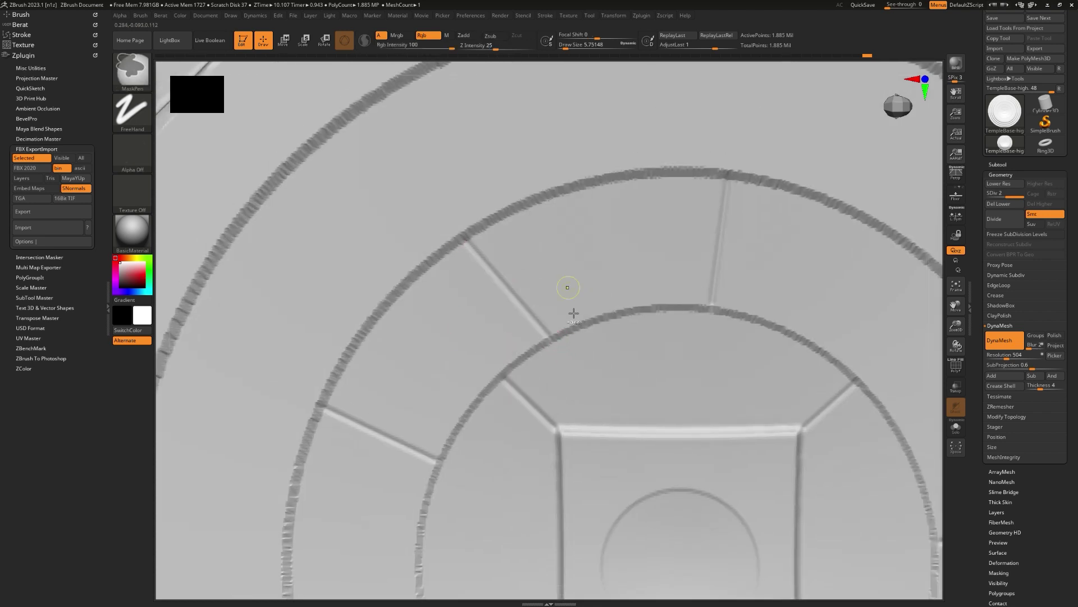
pyautogui.hotkey('ctrl', 'z')
pyautogui.moveTo(550, 339); pyautogui.dragTo(493, 243)
pyautogui.hotkey('ctrl', 'z')
pyautogui.moveTo(550, 340); pyautogui.dragTo(481, 231)
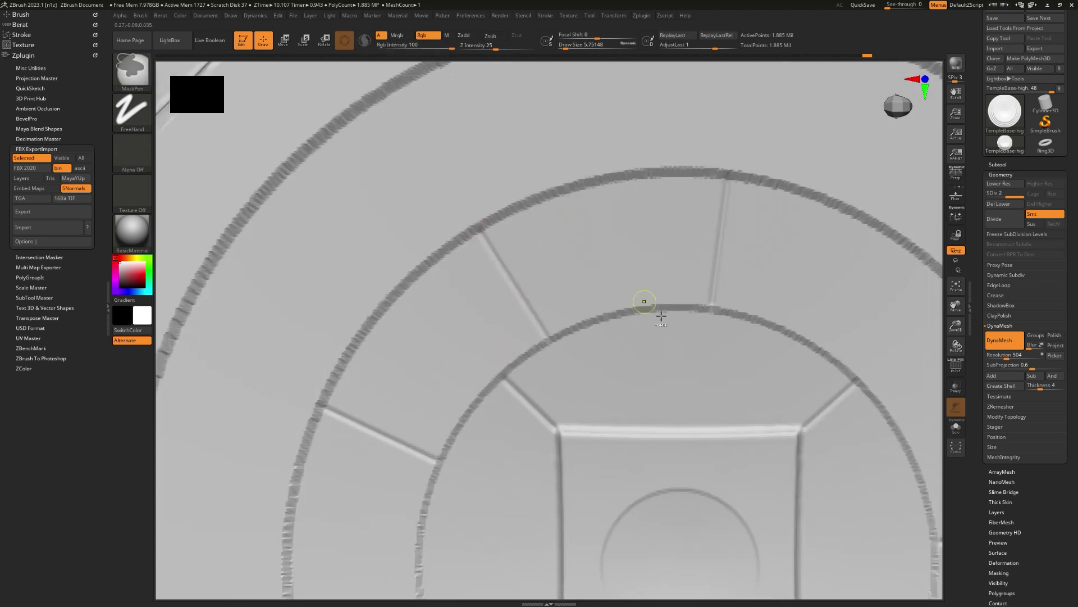
# Step: Carve straight radial joint lines between the second and outermost rings on the right and upper sides, offset from the inner joints
pyautogui.moveTo(654, 312)
pyautogui.keyDown('ctrl'); pyautogui.mouseDown(button='right')
pyautogui.moveTo(614, 251)
pyautogui.moveTo(627, 302)
pyautogui.mouseUp(button='right'); pyautogui.keyUp('ctrl')
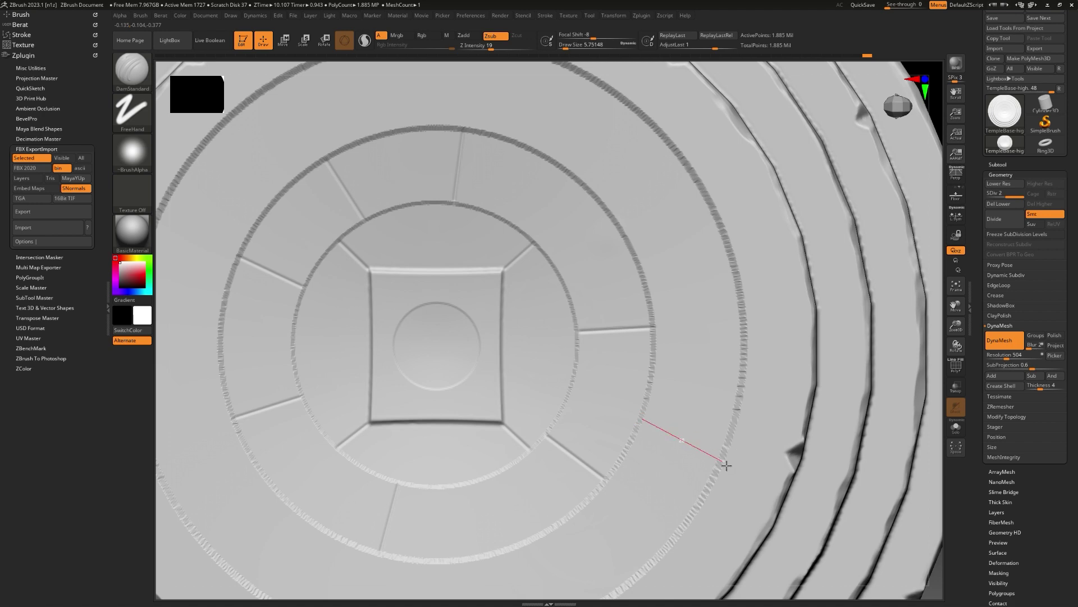
pyautogui.moveTo(727, 465); pyautogui.dragTo(727, 465)
pyautogui.moveTo(711, 198); pyautogui.dragTo(711, 198)
pyautogui.keyDown('alt'); pyautogui.moveTo(549, 237); pyautogui.dragTo(627, 393, button='right'); pyautogui.keyUp('alt')
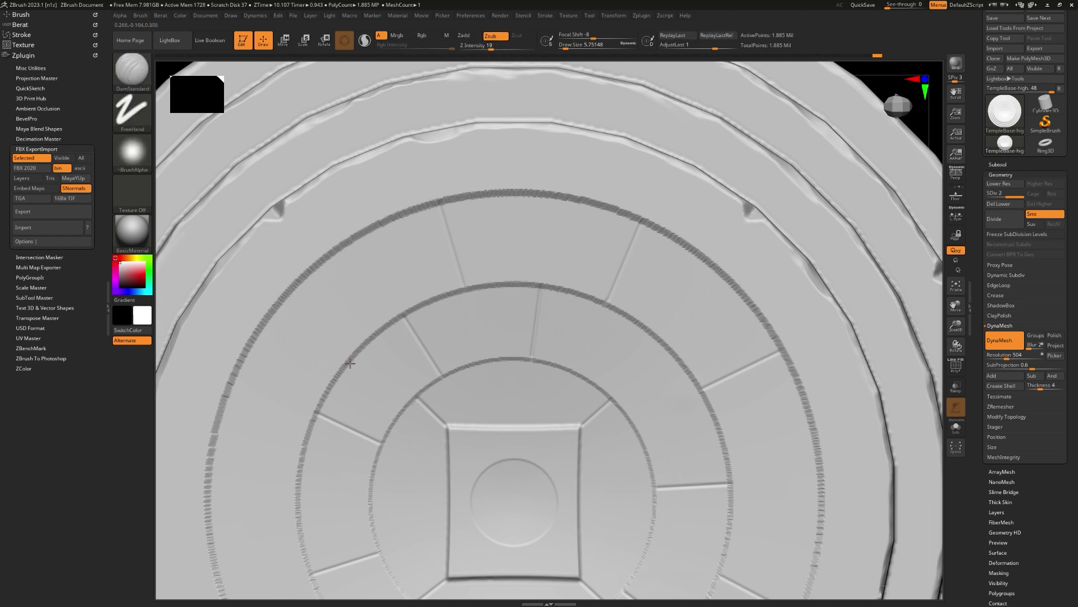
pyautogui.moveTo(291, 300); pyautogui.dragTo(288, 298)
# Step: Continue the radial joint lines between the second and outermost rings around the left and lower sides
pyautogui.keyDown('alt'); pyautogui.moveTo(291, 301); pyautogui.dragTo(385, 156, button='right'); pyautogui.keyUp('alt')
pyautogui.moveTo(390, 361); pyautogui.dragTo(304, 372)
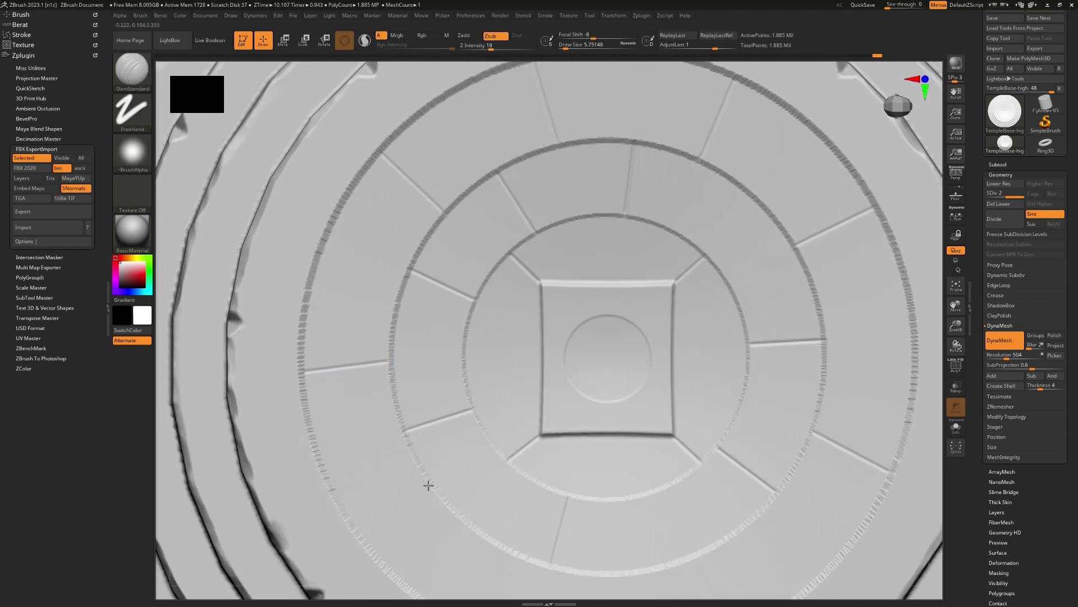
pyautogui.moveTo(359, 532); pyautogui.dragTo(357, 533)
pyautogui.keyDown('alt'); pyautogui.moveTo(571, 377); pyautogui.dragTo(483, 251, button='right'); pyautogui.keyUp('alt')
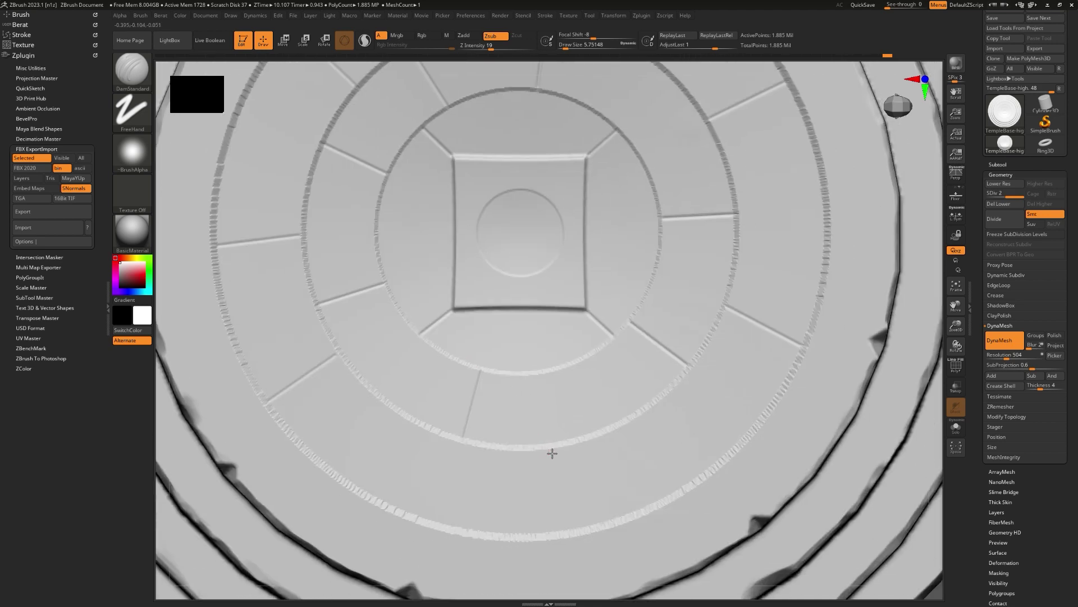
pyautogui.moveTo(560, 539); pyautogui.dragTo(561, 540)
# Step: Carve radial joint lines from the outermost ring to the top tier's rim on the lower and right sides
pyautogui.keyDown('ctrl'); pyautogui.moveTo(576, 403); pyautogui.dragTo(590, 450, button='right'); pyautogui.keyUp('ctrl')
pyautogui.keyDown('alt'); pyautogui.moveTo(591, 450); pyautogui.dragTo(551, 375, button='right'); pyautogui.keyUp('alt')
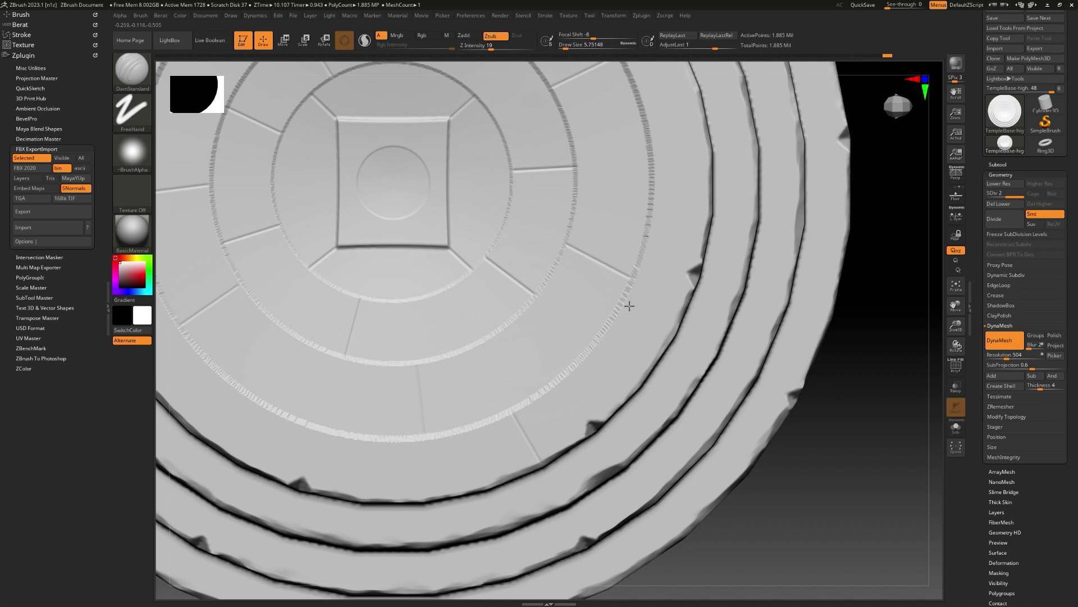
pyautogui.keyDown('alt'); pyautogui.moveTo(890, 351); pyautogui.dragTo(821, 421, button='right'); pyautogui.keyUp('alt')
pyautogui.moveTo(585, 251); pyautogui.dragTo(649, 256)
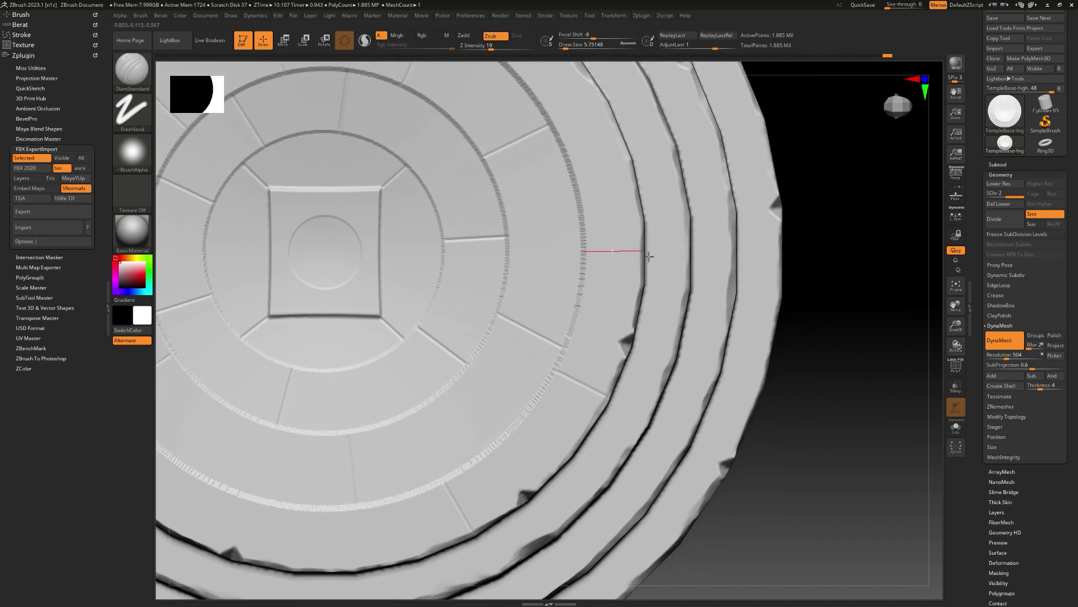
pyautogui.keyDown('alt'); pyautogui.moveTo(571, 149); pyautogui.dragTo(515, 266, button='right'); pyautogui.keyUp('alt')
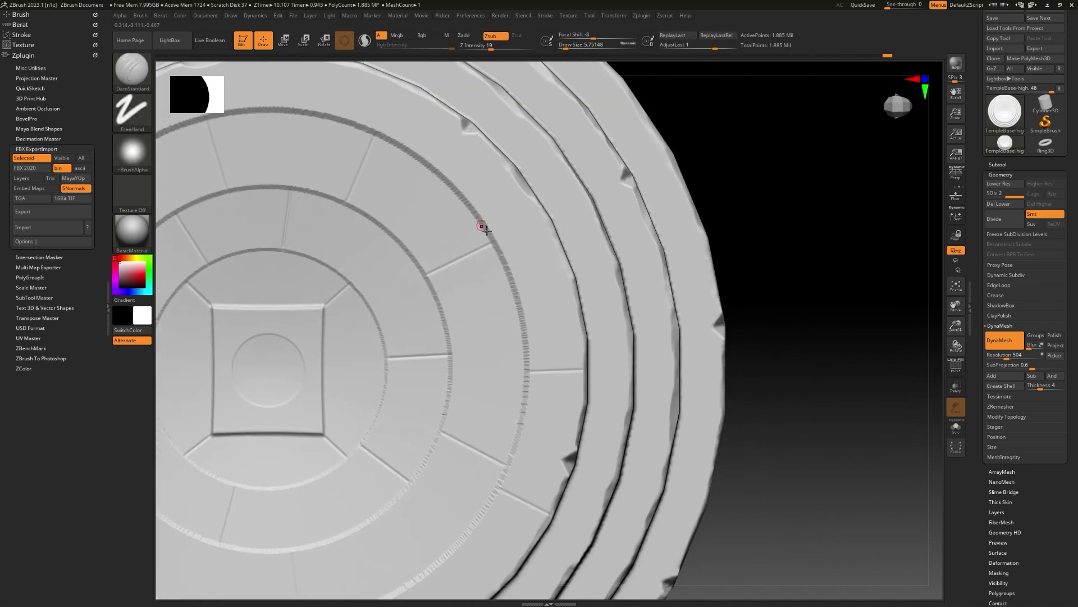
pyautogui.moveTo(535, 193); pyautogui.dragTo(536, 192)
# Step: Complete the radial joints between the outermost ring and the top tier's rim around the upper and left sides
pyautogui.keyDown('alt'); pyautogui.moveTo(710, 182); pyautogui.dragTo(816, 301, button='right'); pyautogui.keyUp('alt')
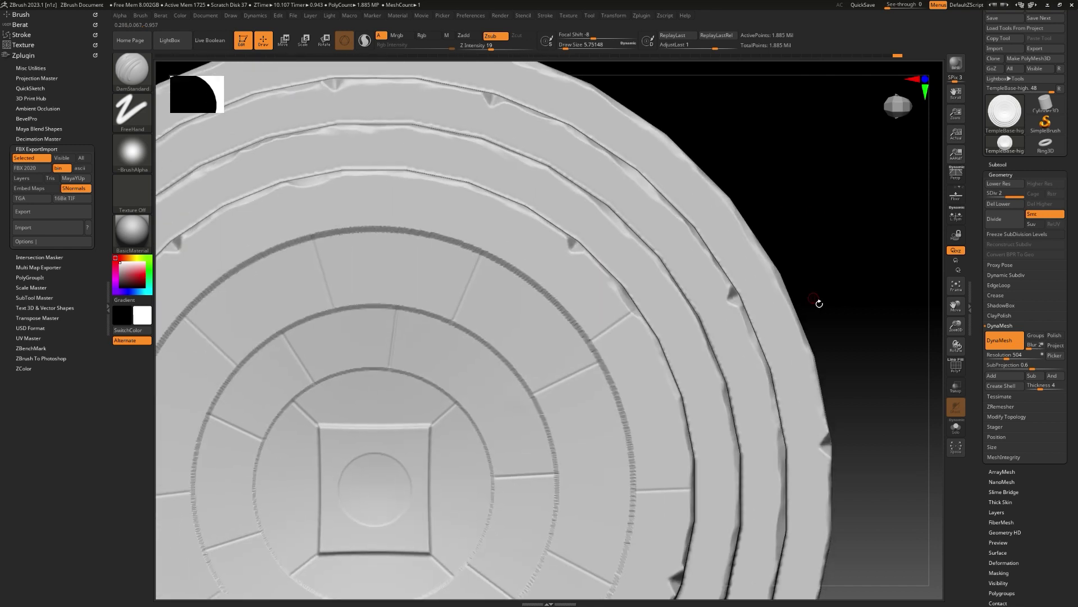
pyautogui.keyDown('alt'); pyautogui.moveTo(796, 182); pyautogui.dragTo(854, 245, button='right'); pyautogui.keyUp('alt')
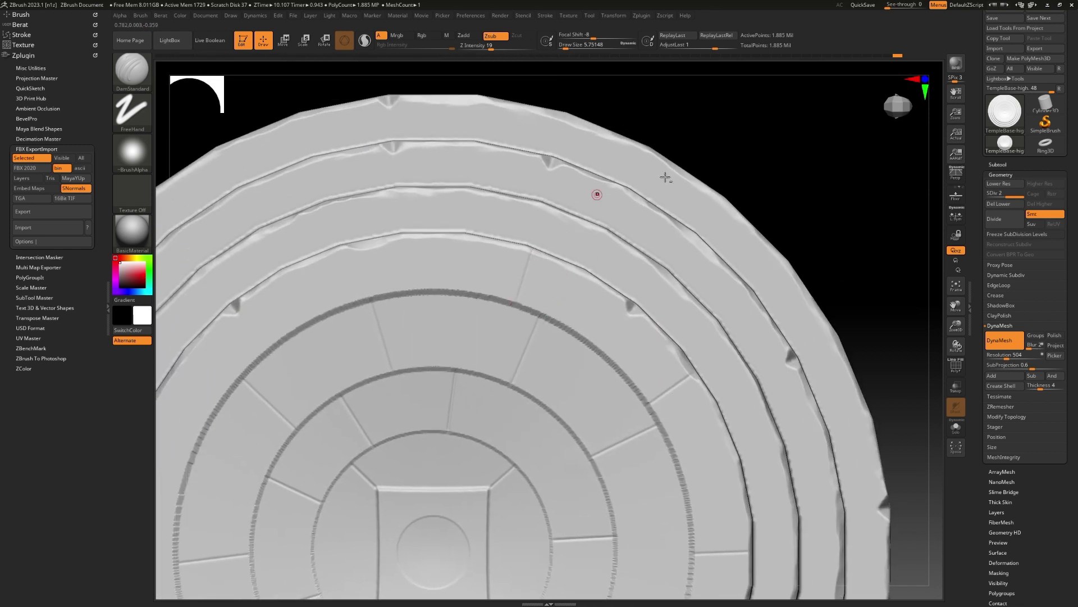
pyautogui.moveTo(666, 177); pyautogui.dragTo(594, 293, button='right')
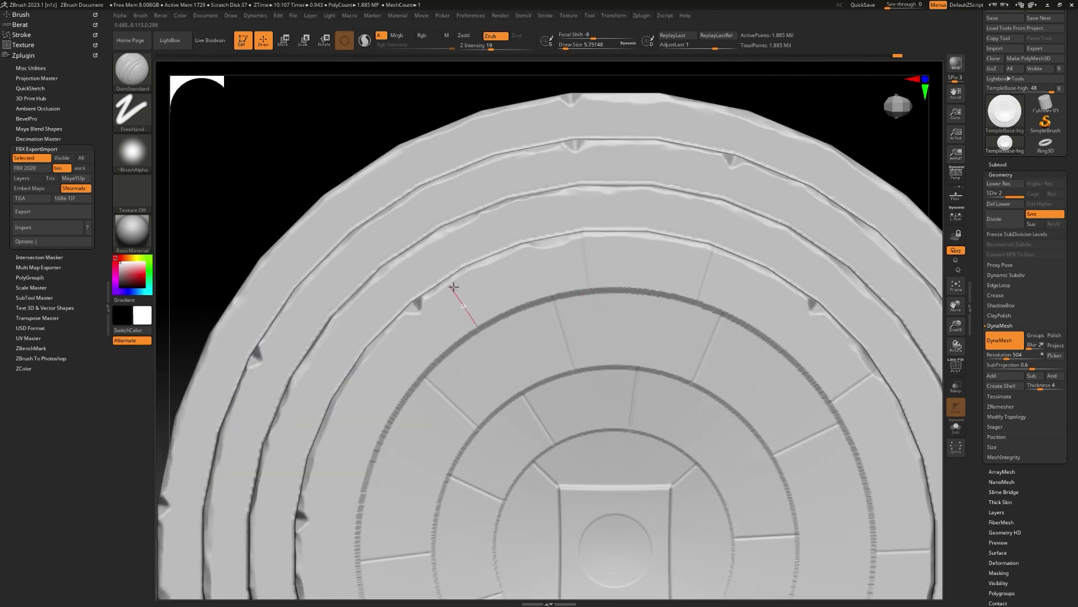
pyautogui.moveTo(326, 434)
pyautogui.mouseDown(button='right')
pyautogui.moveTo(522, 448)
pyautogui.moveTo(603, 391)
pyautogui.mouseUp(button='right')
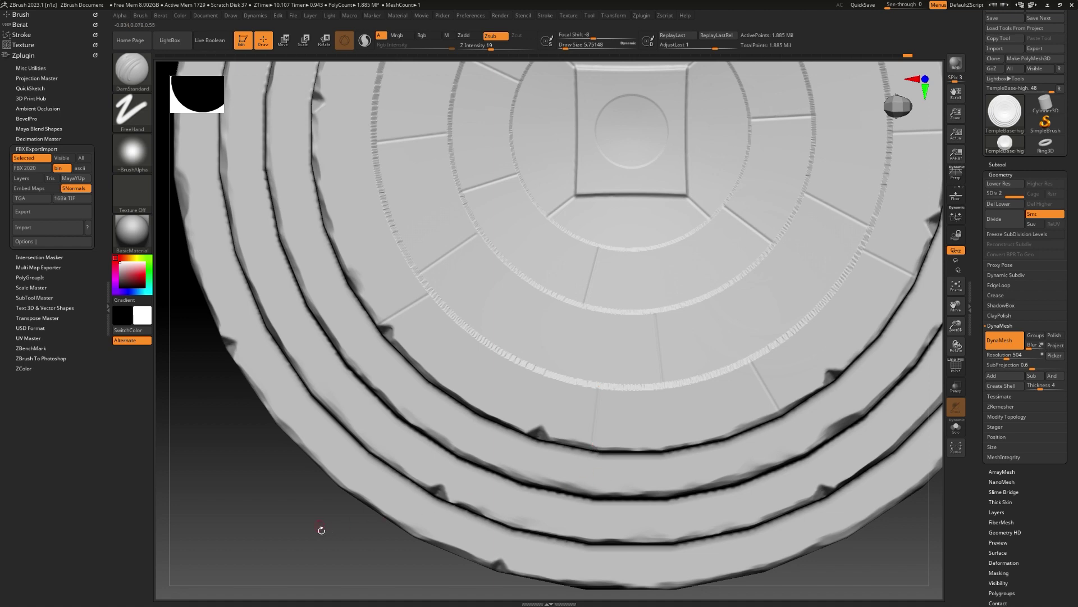
# Step: Extend one radial joint line over the top tier's rim and down its side wall
pyautogui.keyDown('ctrl'); pyautogui.moveTo(321, 531); pyautogui.dragTo(340, 535, button='right'); pyautogui.keyUp('ctrl')
pyautogui.moveTo(578, 412)
pyautogui.mouseDown(button='right')
pyautogui.moveTo(612, 338)
pyautogui.moveTo(634, 404)
pyautogui.moveTo(582, 418)
pyautogui.mouseUp(button='right')
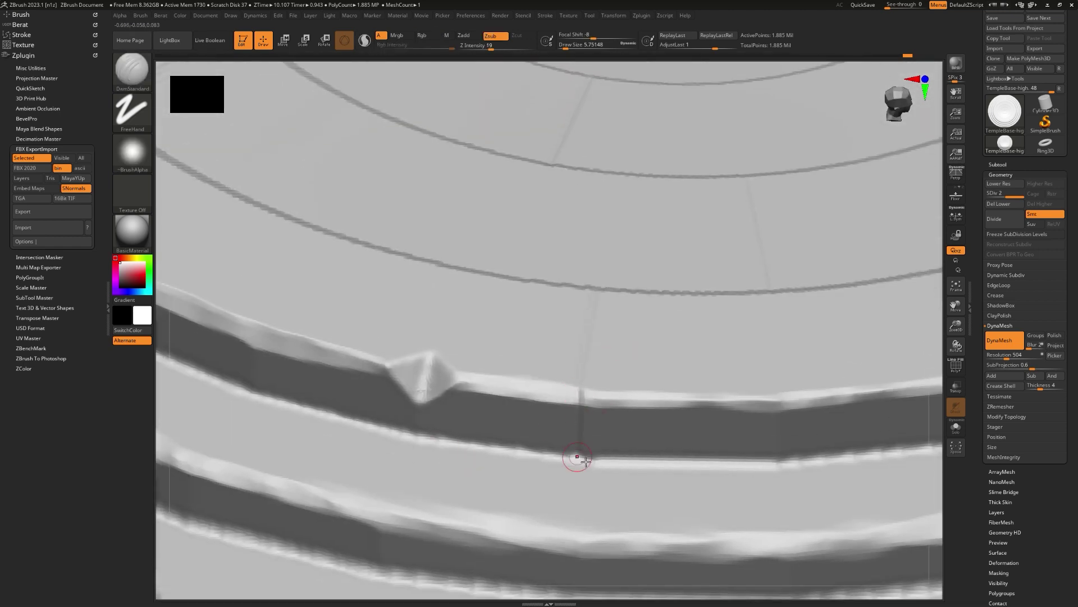
pyautogui.moveTo(578, 458)
pyautogui.mouseDown(button='right')
pyautogui.moveTo(679, 318)
pyautogui.moveTo(517, 359)
pyautogui.moveTo(573, 375)
pyautogui.mouseUp(button='right')
# Step: Smooth the jagged groove of the outermost ring all the way around with the Smooth brush
pyautogui.press('shift')
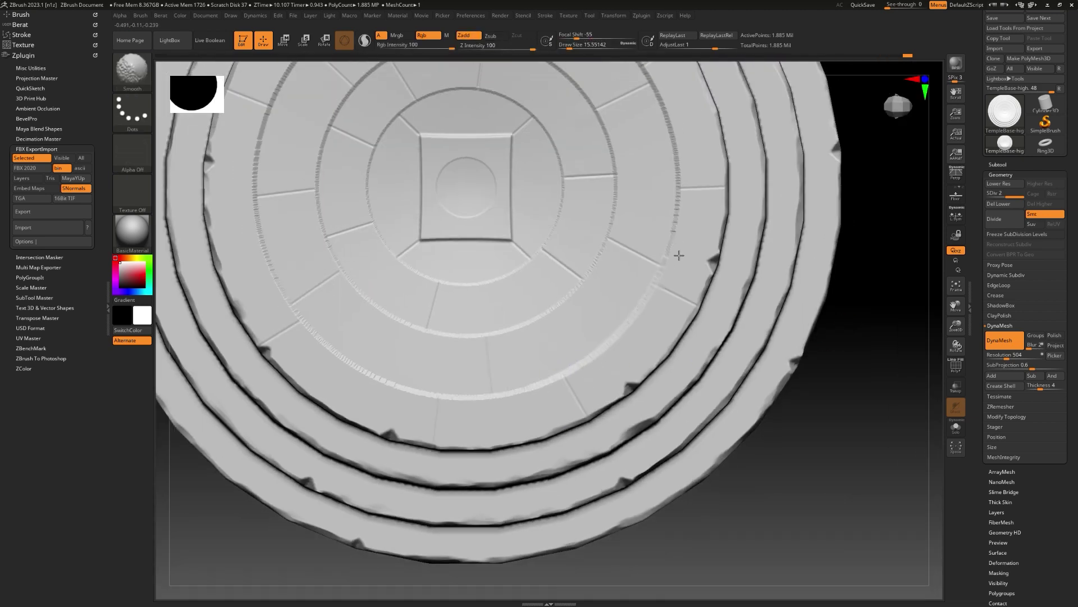
pyautogui.moveTo(679, 255); pyautogui.dragTo(612, 308, button='right')
pyautogui.moveTo(575, 210); pyautogui.dragTo(607, 294, button='right')
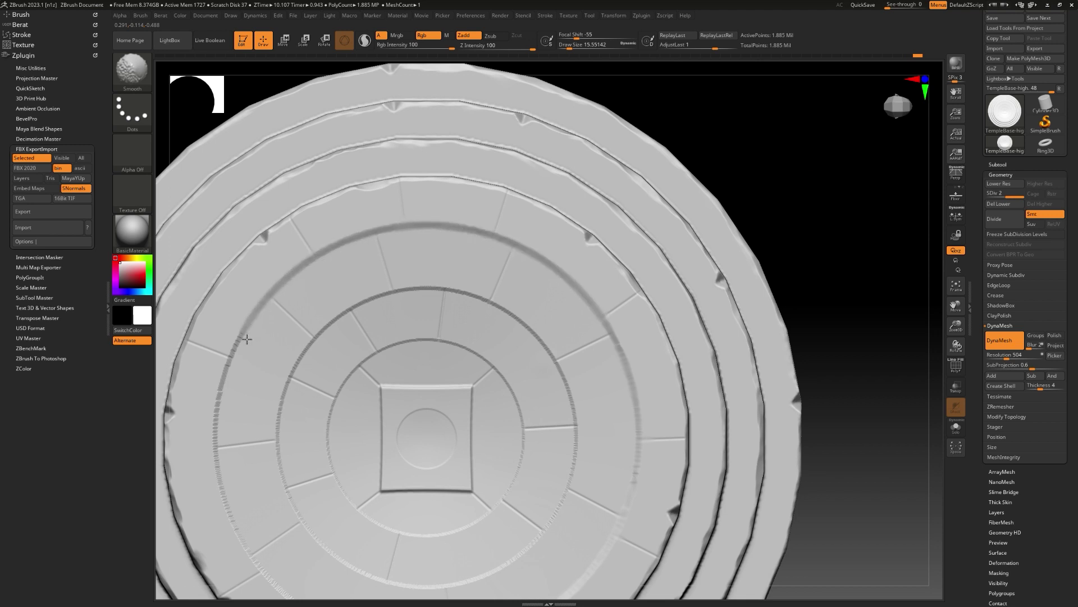
pyautogui.keyDown('shift'); pyautogui.moveTo(221, 441); pyautogui.dragTo(221, 488); pyautogui.keyUp('shift')
pyautogui.keyDown('alt'); pyautogui.moveTo(889, 427); pyautogui.dragTo(881, 307); pyautogui.keyUp('alt')
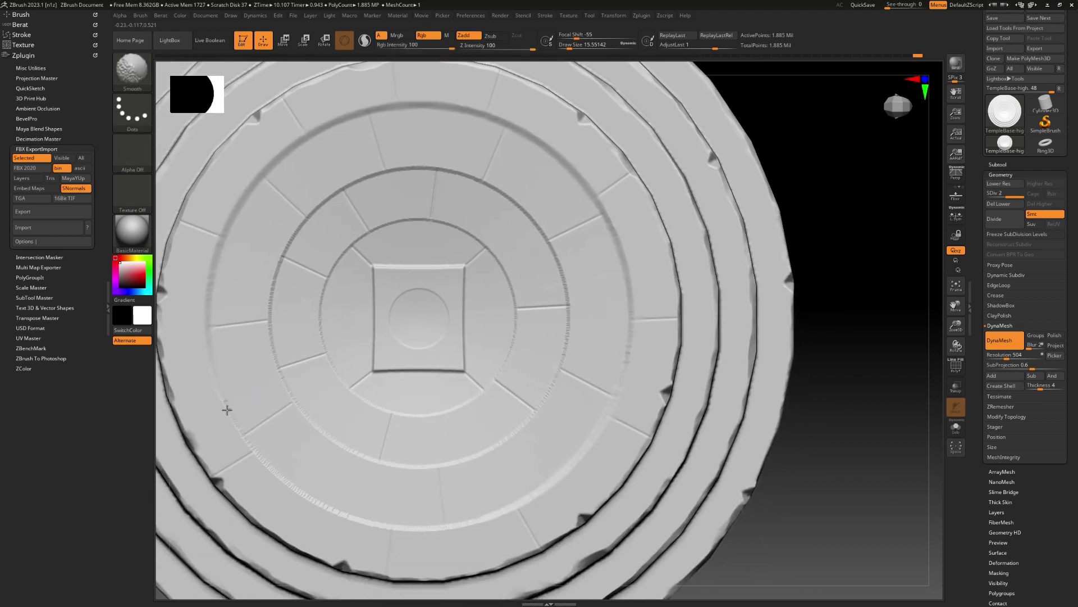
pyautogui.keyDown('shift'); pyautogui.moveTo(226, 410); pyautogui.dragTo(253, 436); pyautogui.keyUp('shift')
pyautogui.press('shift')
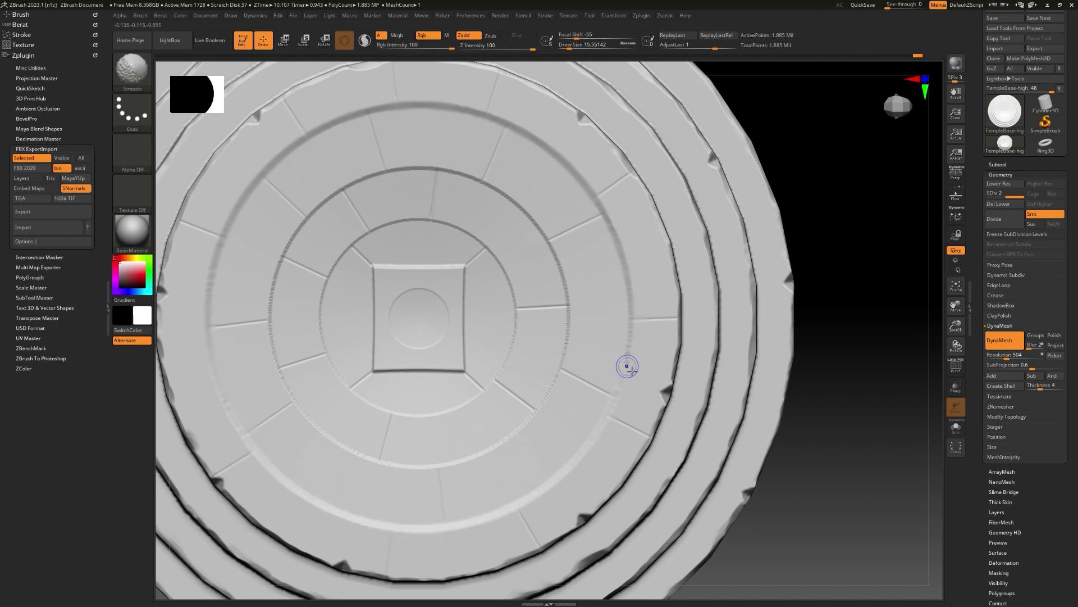
# Step: Smooth the jagged grooves of the second and inner rings around the central square
pyautogui.press('ctrl')
pyautogui.press('shift')
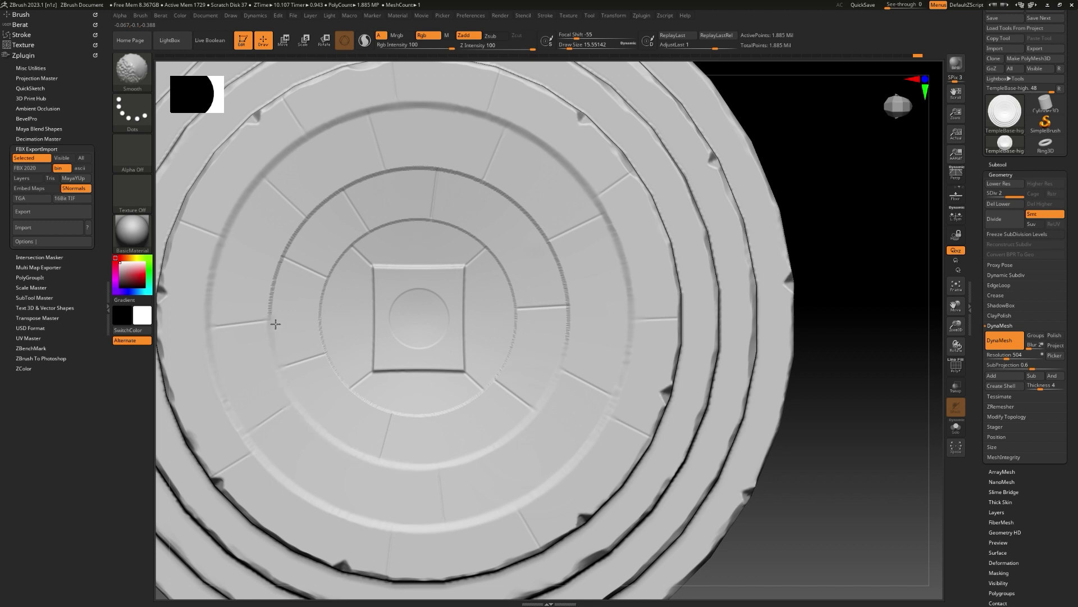
pyautogui.keyDown('shift'); pyautogui.moveTo(389, 180); pyautogui.dragTo(501, 190); pyautogui.keyUp('shift')
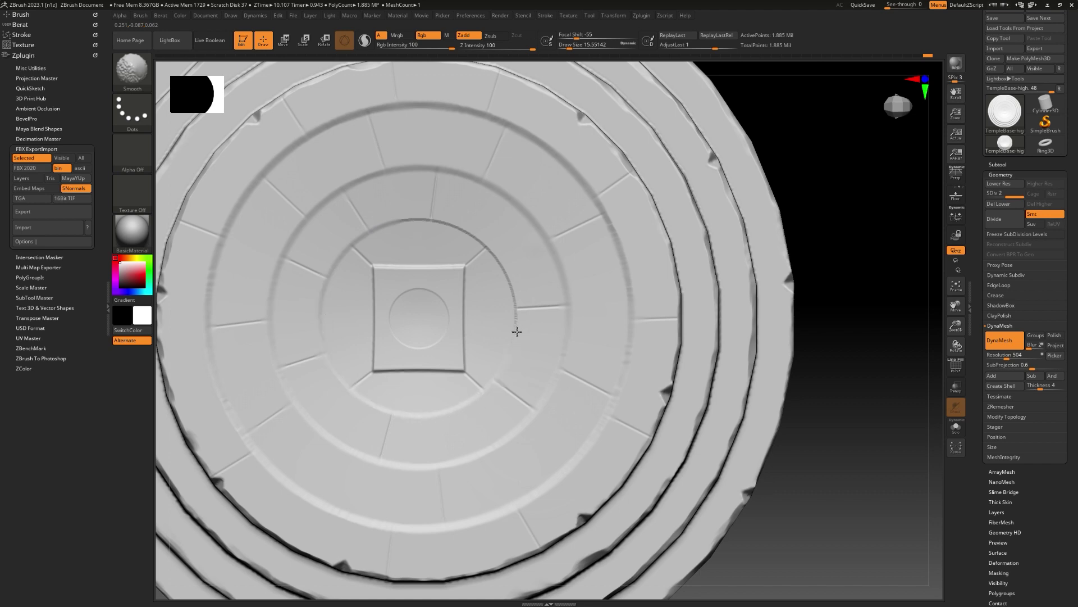
pyautogui.keyDown('shift'); pyautogui.moveTo(484, 248); pyautogui.dragTo(407, 218); pyautogui.keyUp('shift')
pyautogui.moveTo(539, 393)
pyautogui.keyDown('ctrl'); pyautogui.mouseDown(button='right')
pyautogui.moveTo(518, 309)
pyautogui.moveTo(508, 385)
pyautogui.moveTo(492, 364)
pyautogui.moveTo(570, 405)
pyautogui.moveTo(544, 393)
pyautogui.moveTo(592, 513)
pyautogui.moveTo(601, 474)
pyautogui.mouseUp(button='right'); pyautogui.keyUp('ctrl')
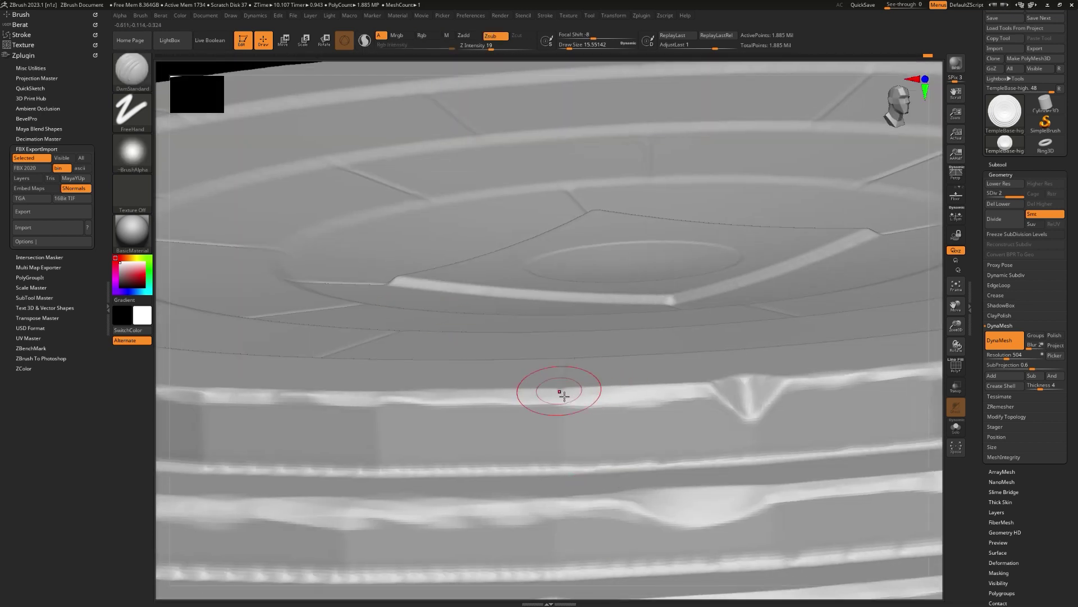
pyautogui.moveTo(560, 391); pyautogui.dragTo(565, 473)
pyautogui.hotkey('ctrl', 'z')
# Step: Try a thin joint line down the top tier's side wall at draw size 4.3, and set the size to about 7.47
pyautogui.press('s')
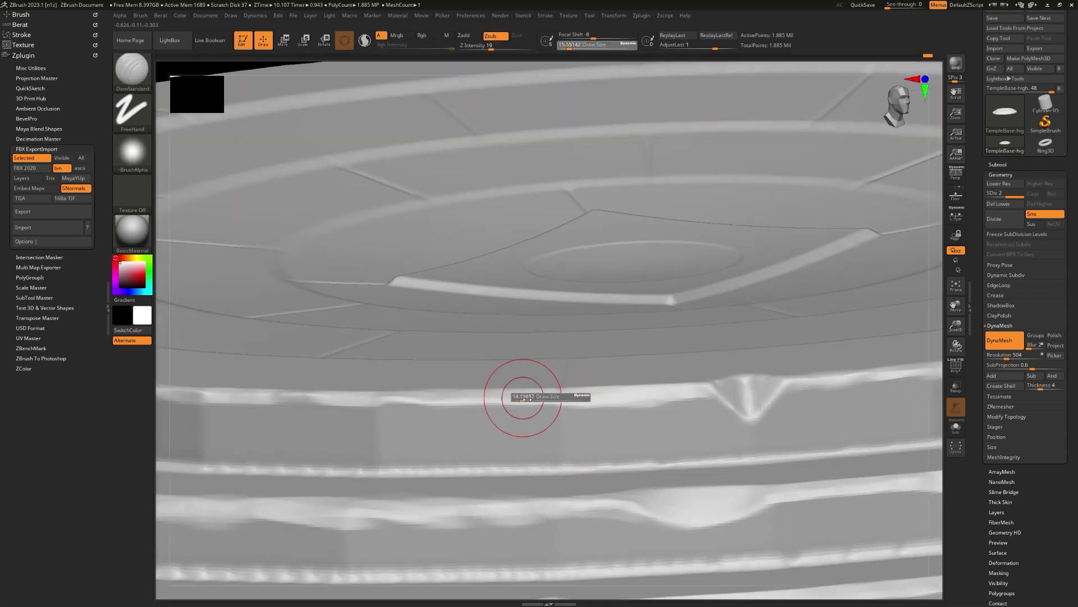
pyautogui.moveTo(522, 400); pyautogui.dragTo(518, 399)
pyautogui.moveTo(562, 389); pyautogui.dragTo(566, 406)
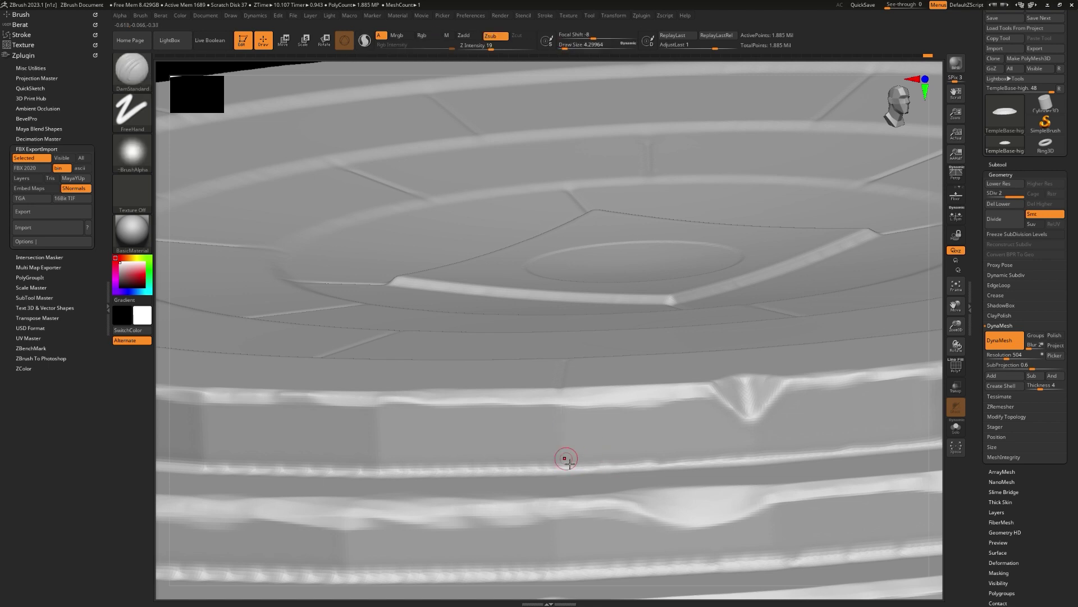
pyautogui.moveTo(578, 392); pyautogui.dragTo(576, 430, button='right')
pyautogui.moveTo(576, 430)
pyautogui.keyDown('ctrl'); pyautogui.mouseDown(button='right')
pyautogui.moveTo(549, 334)
pyautogui.moveTo(554, 398)
pyautogui.moveTo(546, 353)
pyautogui.mouseUp(button='right'); pyautogui.keyUp('ctrl')
pyautogui.press('s')
pyautogui.moveTo(543, 404); pyautogui.dragTo(546, 404)
# Step: Carve vertical block joint lines down the top tier's side wall with the DamStandard brush at draw size 7.47
pyautogui.keyDown('ctrl'); pyautogui.moveTo(542, 406); pyautogui.dragTo(503, 487, button='right'); pyautogui.keyUp('ctrl')
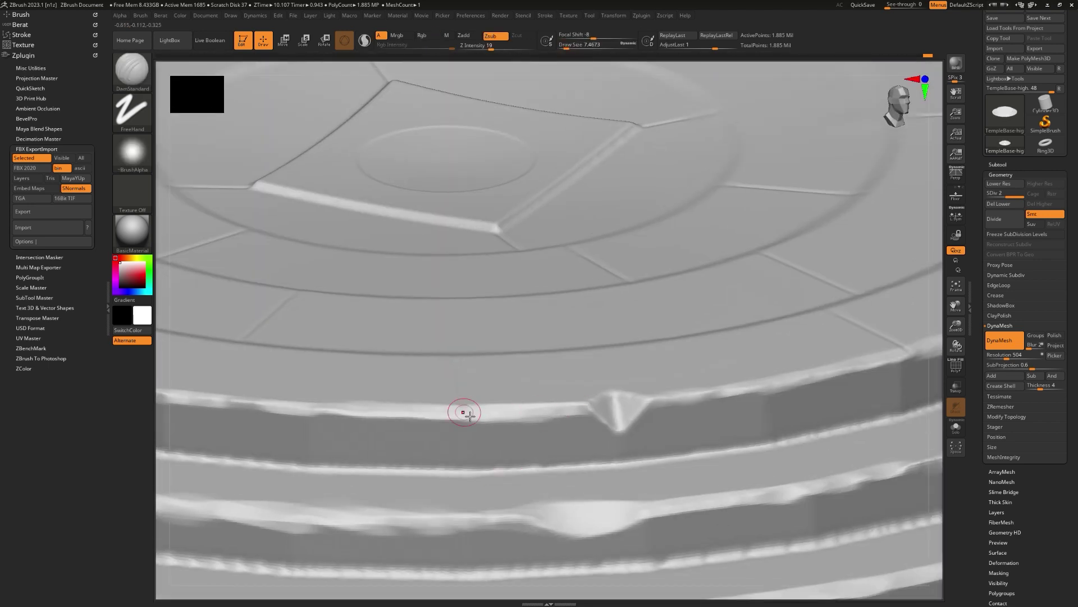
pyautogui.moveTo(449, 441)
pyautogui.mouseDown(button='right')
pyautogui.moveTo(436, 337)
pyautogui.moveTo(558, 409)
pyautogui.moveTo(578, 341)
pyautogui.mouseUp(button='right')
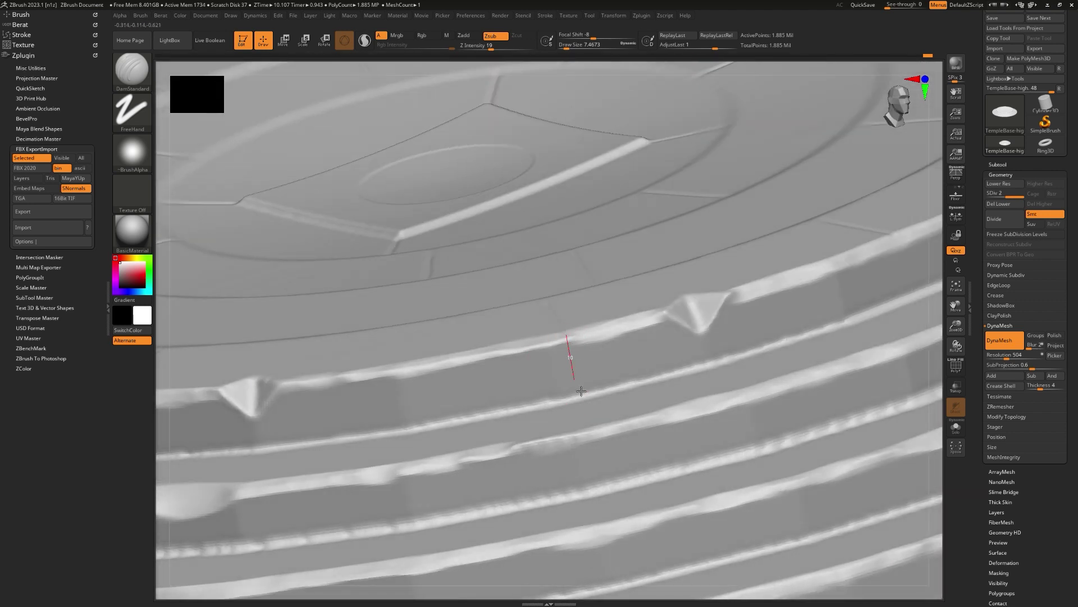
pyautogui.moveTo(584, 402)
pyautogui.mouseDown(button='right')
pyautogui.moveTo(508, 411)
pyautogui.moveTo(571, 387)
pyautogui.moveTo(510, 414)
pyautogui.moveTo(491, 471)
pyautogui.moveTo(655, 417)
pyautogui.moveTo(741, 411)
pyautogui.moveTo(498, 428)
pyautogui.moveTo(525, 370)
pyautogui.mouseUp(button='right')
pyautogui.moveTo(538, 431)
pyautogui.mouseDown(button='right')
pyautogui.moveTo(397, 453)
pyautogui.moveTo(594, 436)
pyautogui.moveTo(646, 381)
pyautogui.mouseUp(button='right')
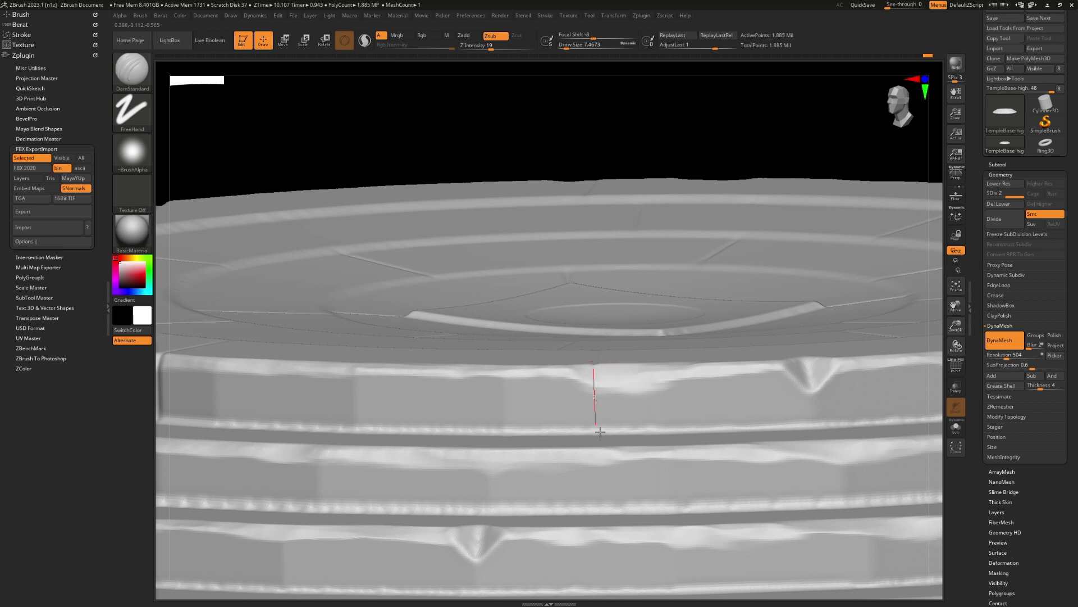
pyautogui.moveTo(594, 433); pyautogui.dragTo(684, 311, button='right')
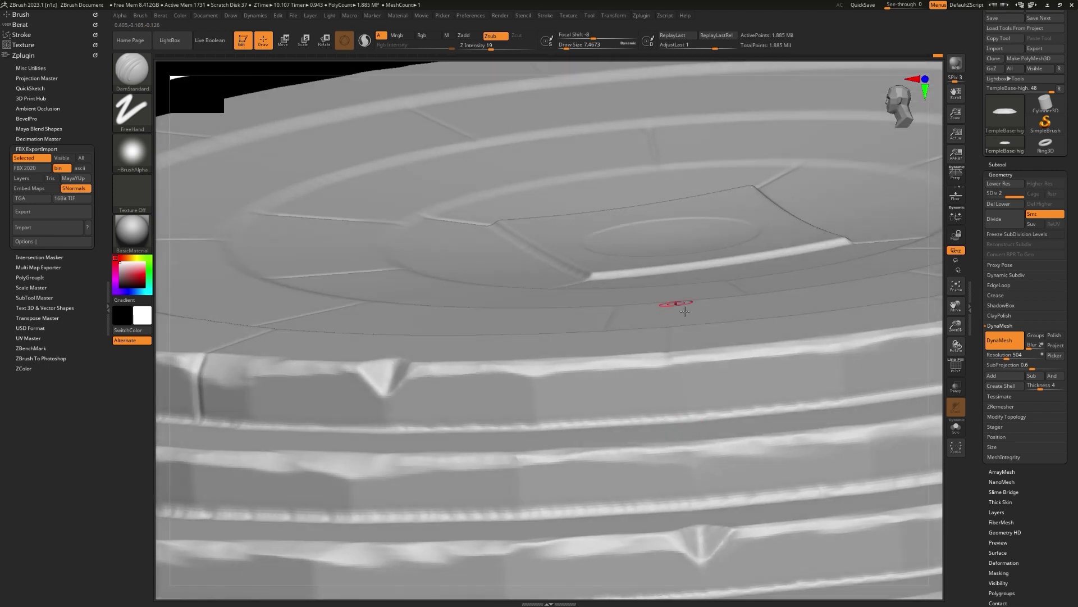
pyautogui.moveTo(786, 431); pyautogui.dragTo(679, 453, button='right')
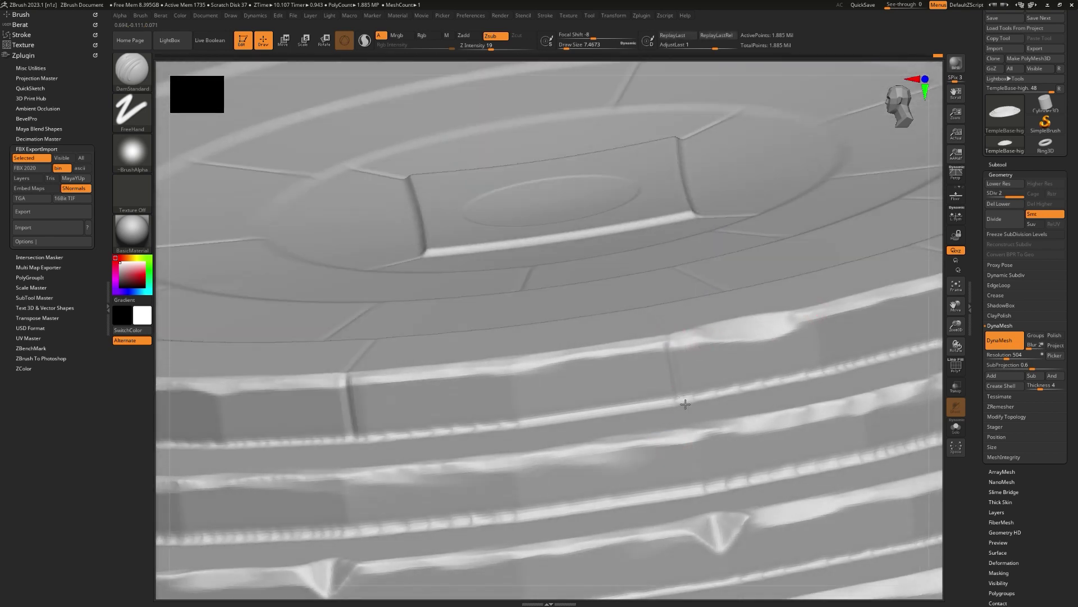
pyautogui.moveTo(685, 404)
pyautogui.mouseDown(button='right')
pyautogui.moveTo(646, 427)
pyautogui.moveTo(667, 433)
pyautogui.moveTo(578, 441)
pyautogui.moveTo(769, 382)
pyautogui.moveTo(771, 425)
pyautogui.moveTo(666, 388)
pyautogui.moveTo(507, 399)
pyautogui.moveTo(527, 436)
pyautogui.moveTo(450, 438)
pyautogui.moveTo(740, 403)
pyautogui.moveTo(707, 469)
pyautogui.moveTo(717, 473)
pyautogui.moveTo(667, 397)
pyautogui.mouseUp(button='right')
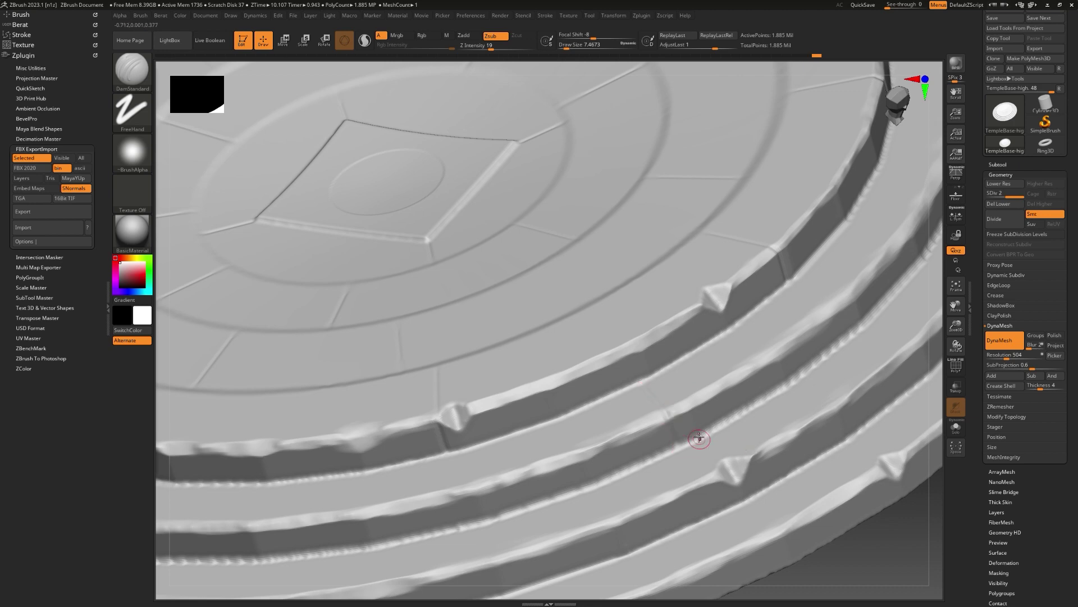
# Step: Carve block joint lines across the second tier's tread and down its side wall
pyautogui.moveTo(699, 441); pyautogui.dragTo(578, 385, button='right')
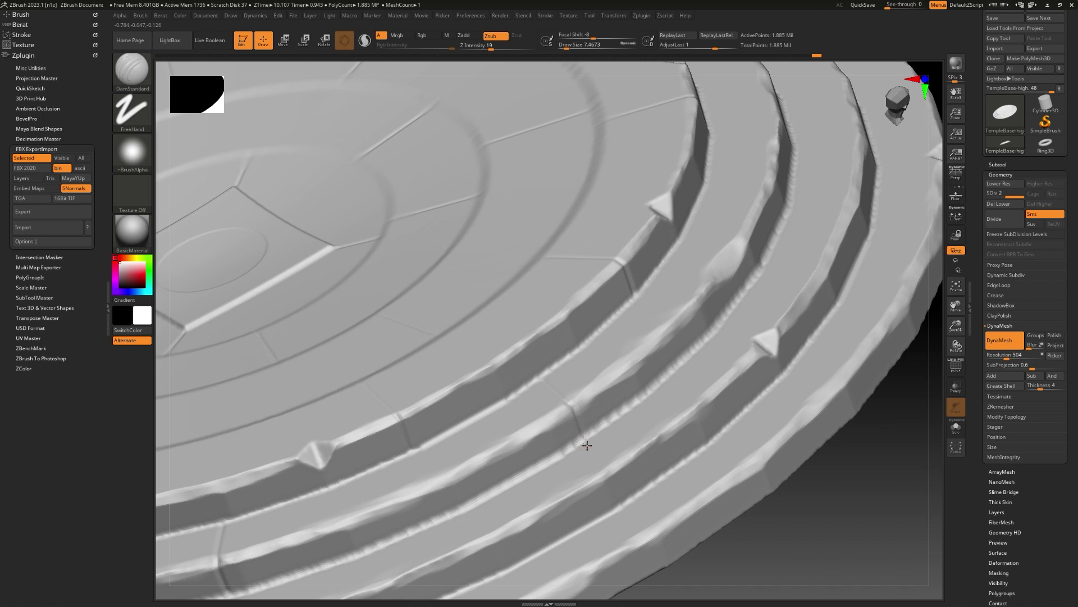
pyautogui.moveTo(587, 446); pyautogui.dragTo(824, 358, button='right')
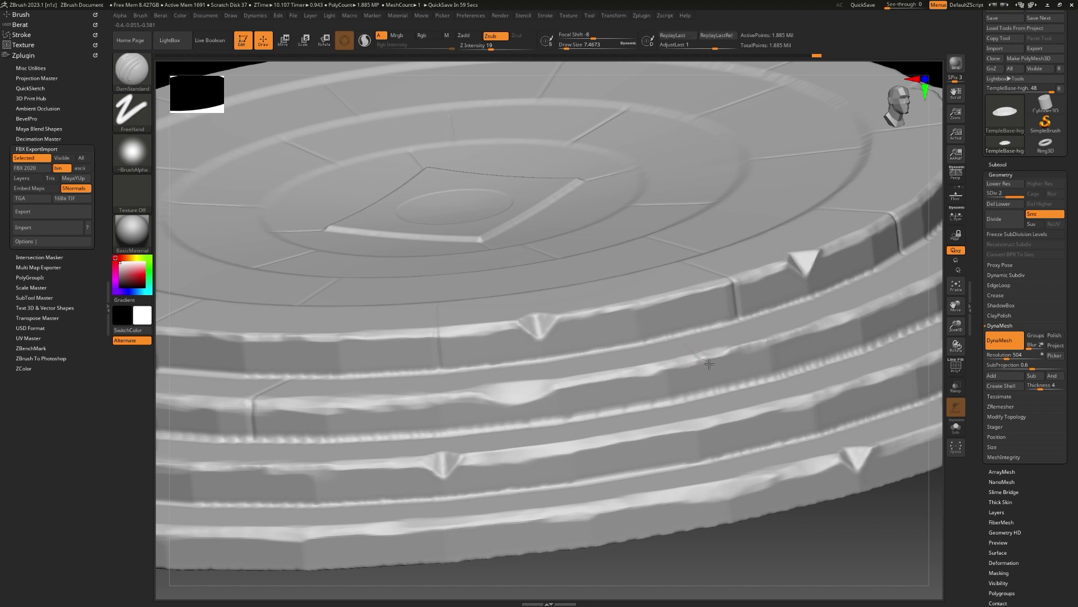
pyautogui.moveTo(710, 364); pyautogui.dragTo(710, 397)
pyautogui.moveTo(715, 400); pyautogui.dragTo(716, 467, button='right')
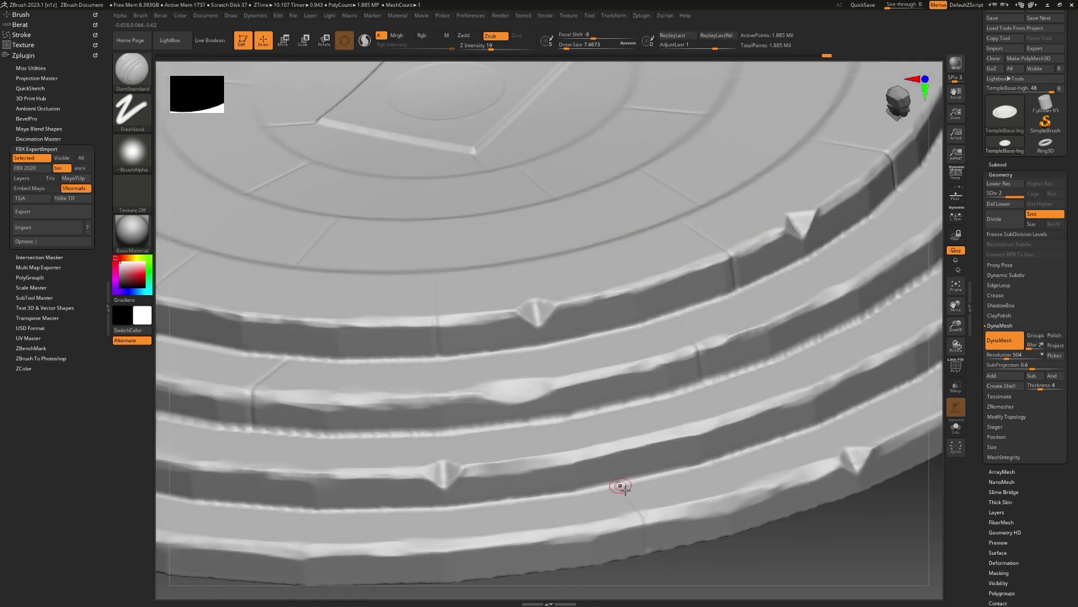
# Step: Continue the joint lines across the treads and side walls of the third and bottom tiers
pyautogui.moveTo(620, 486); pyautogui.dragTo(459, 402, button='right')
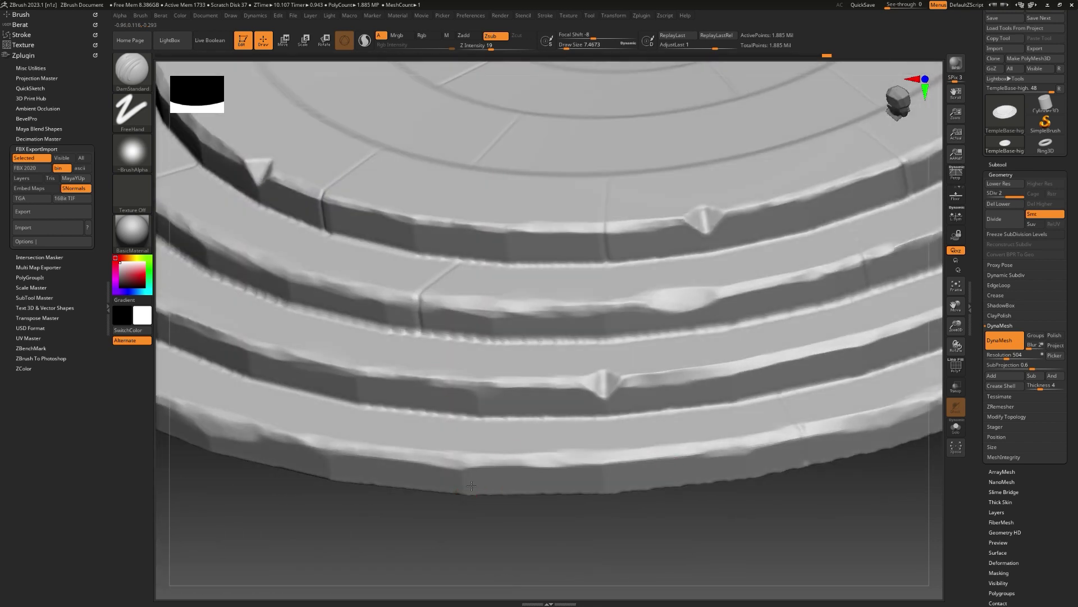
pyautogui.moveTo(570, 540); pyautogui.dragTo(598, 328, button='right')
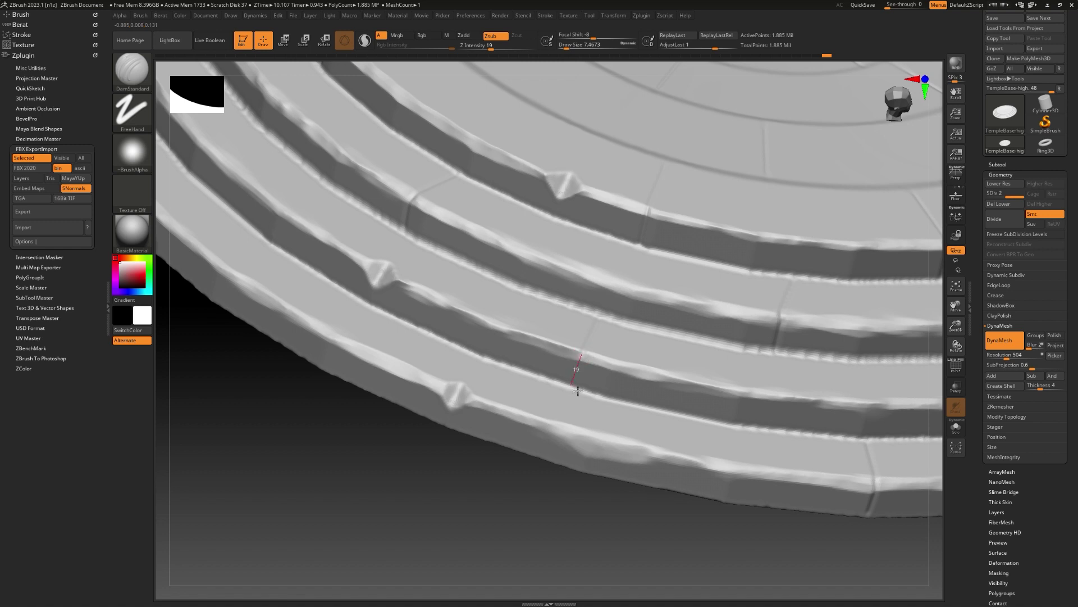
pyautogui.moveTo(578, 391); pyautogui.dragTo(517, 264, button='right')
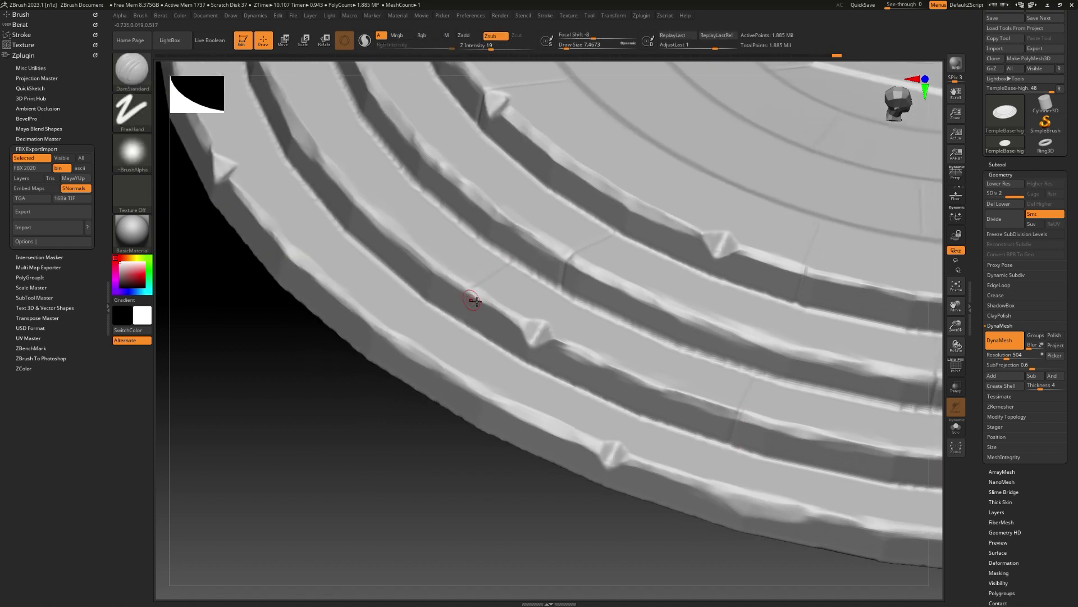
pyautogui.moveTo(356, 444); pyautogui.dragTo(511, 319, button='right')
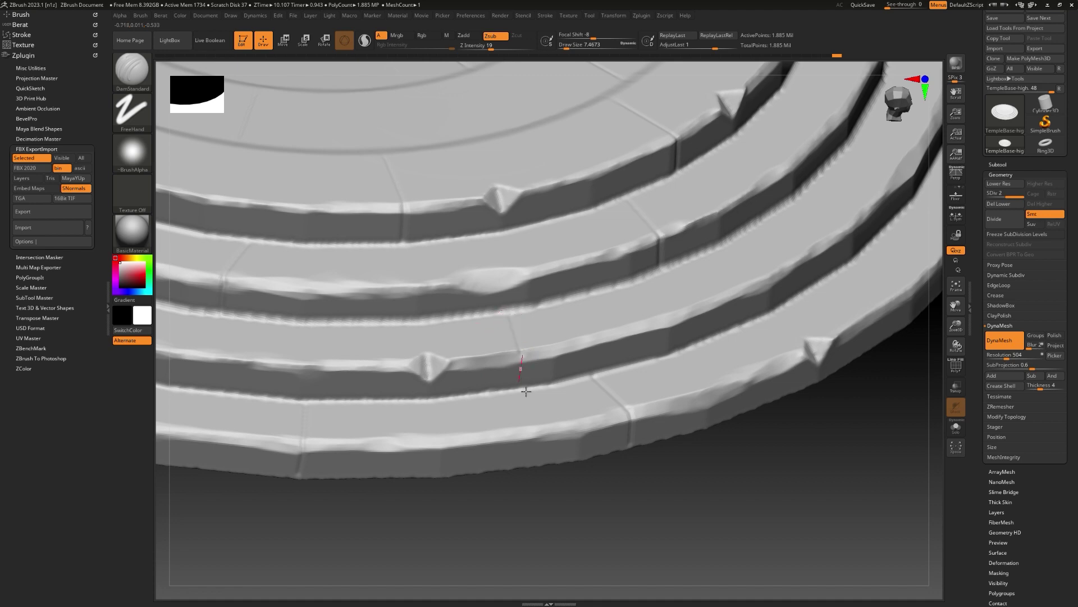
pyautogui.moveTo(542, 397); pyautogui.dragTo(835, 269, button='right')
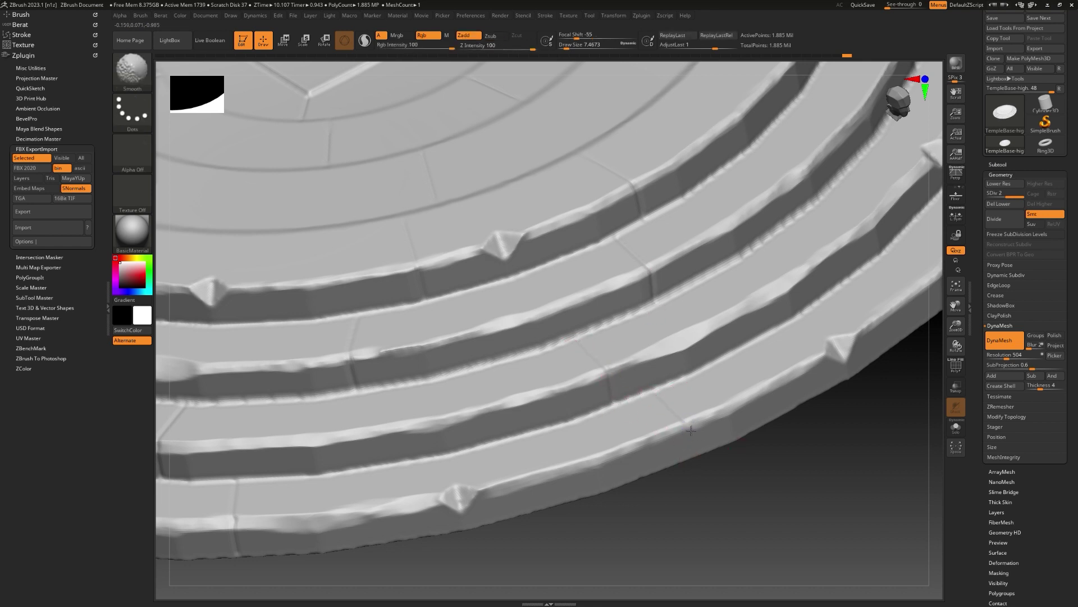
# Step: Redraw a joint line across the bottom tier's tread after undoing the first stroke, and extend it over the rim
pyautogui.moveTo(751, 497); pyautogui.dragTo(722, 387)
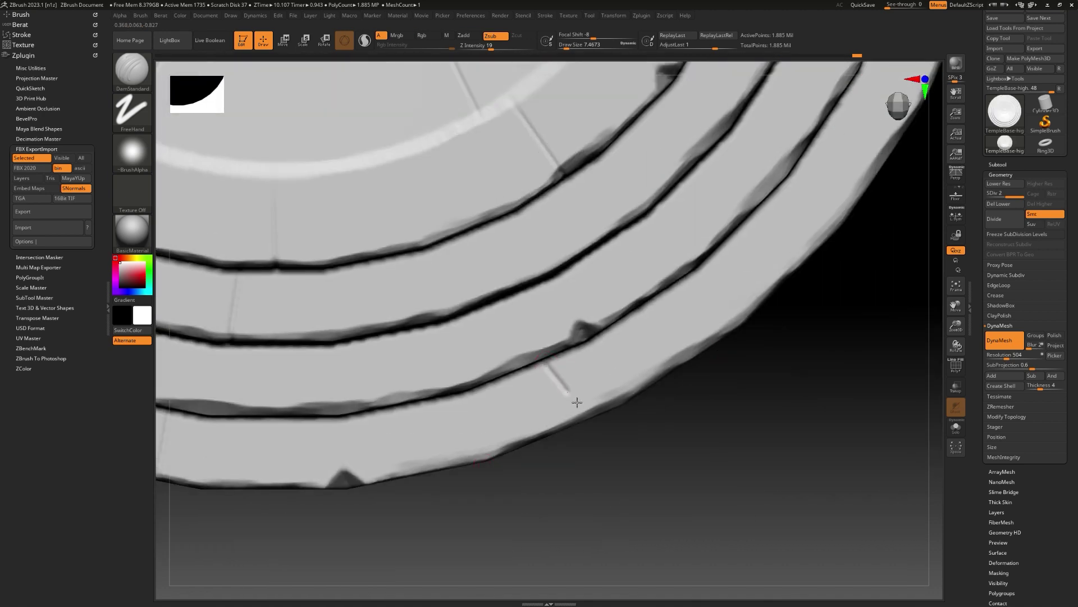
pyautogui.moveTo(577, 402); pyautogui.dragTo(590, 412)
pyautogui.hotkey('ctrl', 'z')
pyautogui.moveTo(548, 362); pyautogui.dragTo(569, 403)
pyautogui.moveTo(628, 443); pyautogui.dragTo(566, 409)
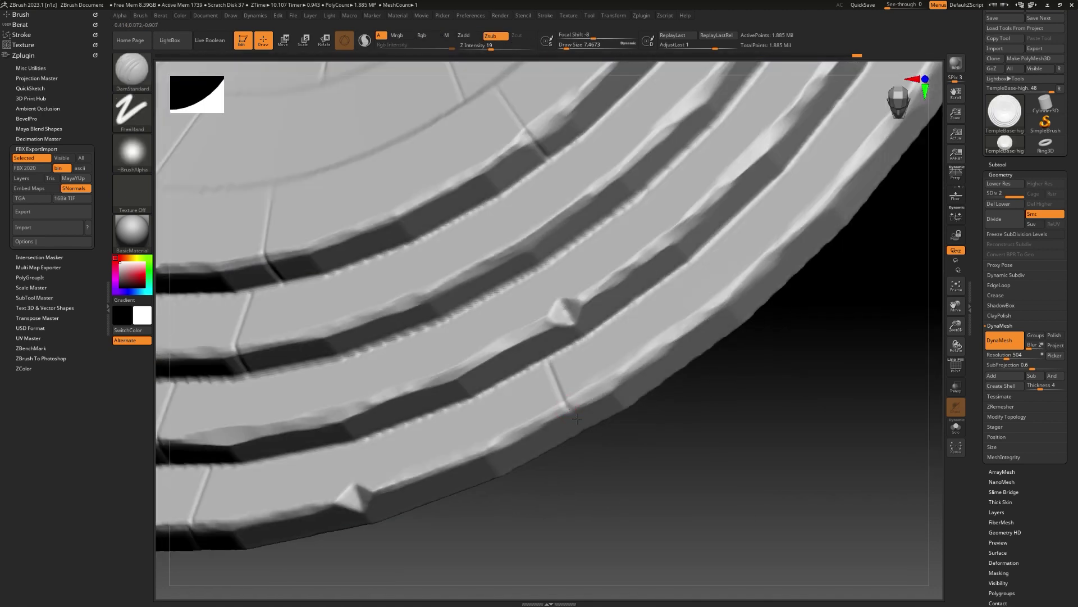
pyautogui.moveTo(639, 470)
pyautogui.mouseDown()
pyautogui.moveTo(690, 347)
pyautogui.moveTo(622, 275)
pyautogui.mouseUp()
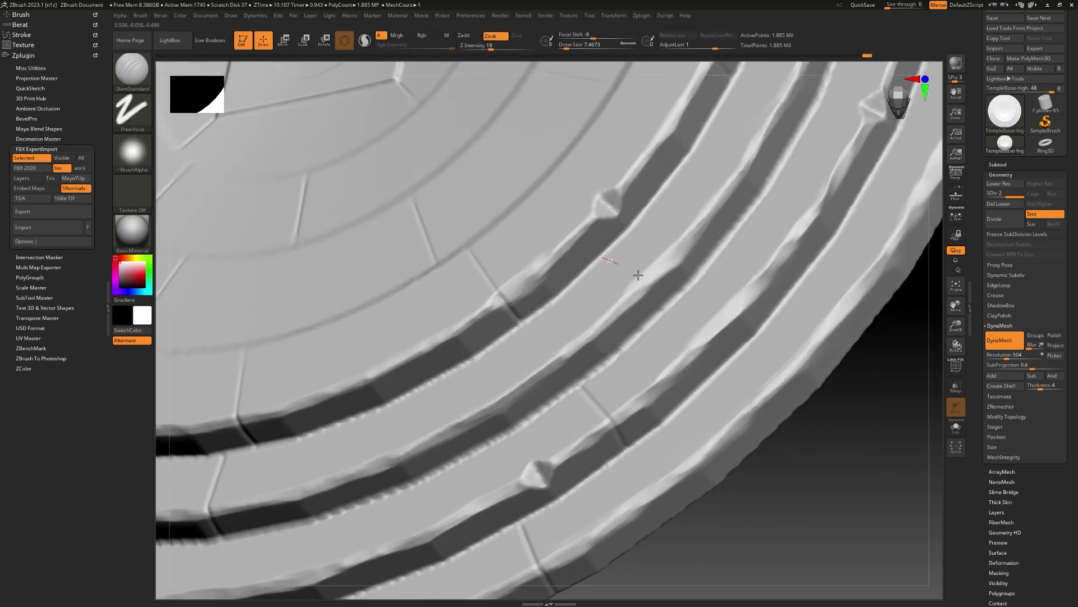
# Step: Carve the remaining joint lines on the treads and side walls of the second and third tiers
pyautogui.moveTo(672, 326); pyautogui.dragTo(530, 287)
pyautogui.moveTo(612, 319); pyautogui.dragTo(618, 324)
pyautogui.moveTo(893, 323)
pyautogui.keyDown('alt'); pyautogui.mouseDown(button='right')
pyautogui.moveTo(840, 429)
pyautogui.moveTo(792, 421)
pyautogui.mouseUp(button='right'); pyautogui.keyUp('alt')
pyautogui.moveTo(807, 375)
pyautogui.mouseDown(button='right')
pyautogui.moveTo(824, 351)
pyautogui.moveTo(790, 356)
pyautogui.mouseUp(button='right')
pyautogui.moveTo(786, 354); pyautogui.dragTo(855, 316)
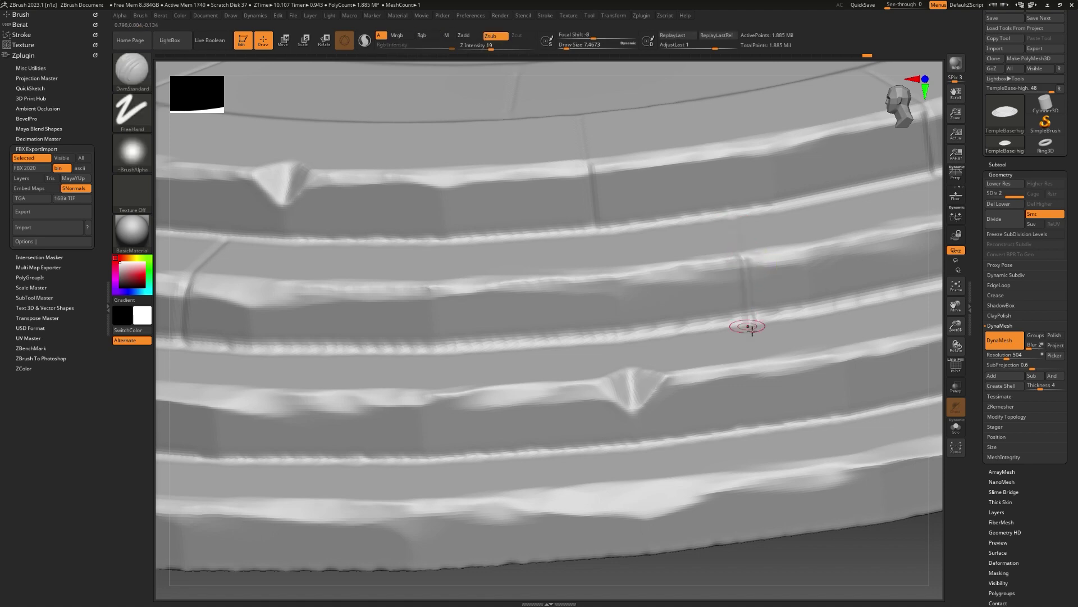
pyautogui.keyDown('ctrl'); pyautogui.moveTo(749, 326); pyautogui.dragTo(621, 365, button='right'); pyautogui.keyUp('ctrl')
pyautogui.keyDown('ctrl'); pyautogui.moveTo(621, 365); pyautogui.dragTo(650, 392, button='right'); pyautogui.keyUp('ctrl')
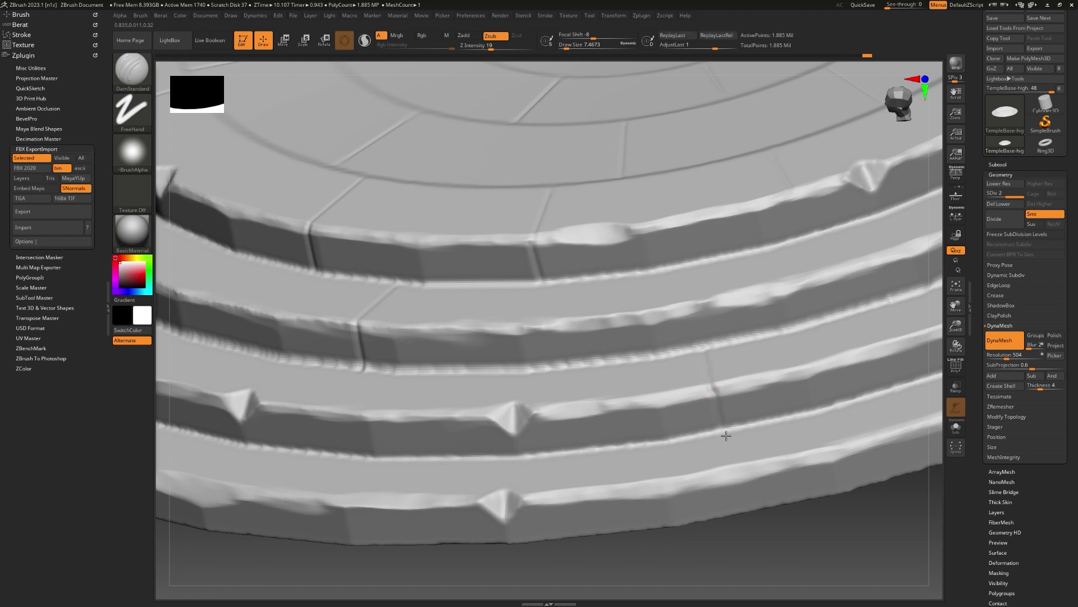
pyautogui.moveTo(781, 433); pyautogui.dragTo(651, 435, button='right')
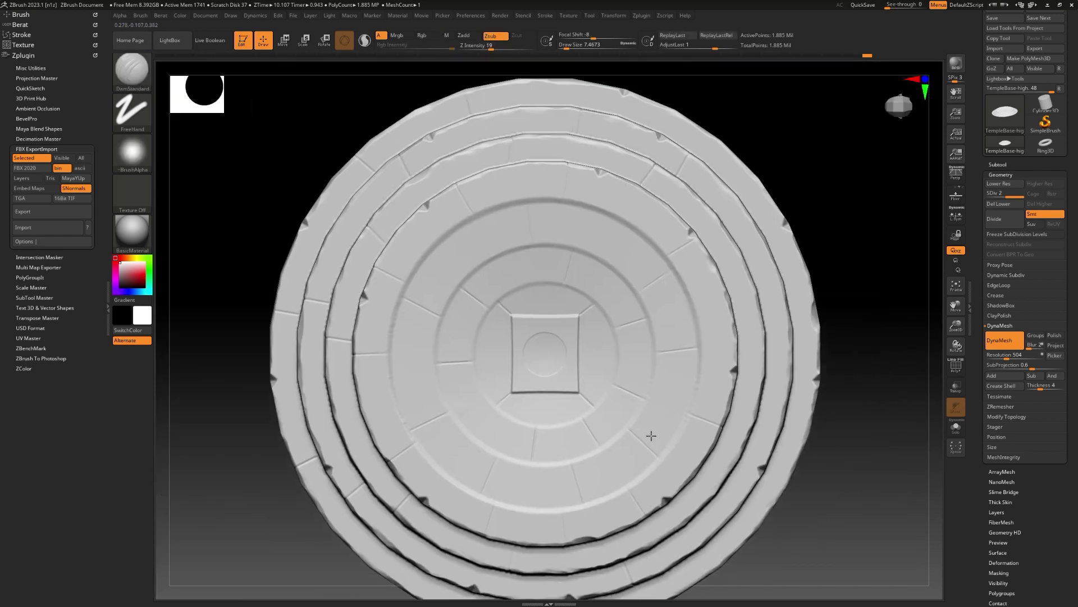
# Step: Undo a stray stroke, then add the last joint lines across the bottom tier and check all tiers for gaps
pyautogui.moveTo(651, 435)
pyautogui.mouseDown()
pyautogui.moveTo(479, 402)
pyautogui.moveTo(470, 429)
pyautogui.moveTo(509, 454)
pyautogui.moveTo(648, 459)
pyautogui.mouseUp()
pyautogui.hotkey('ctrl', 'z')
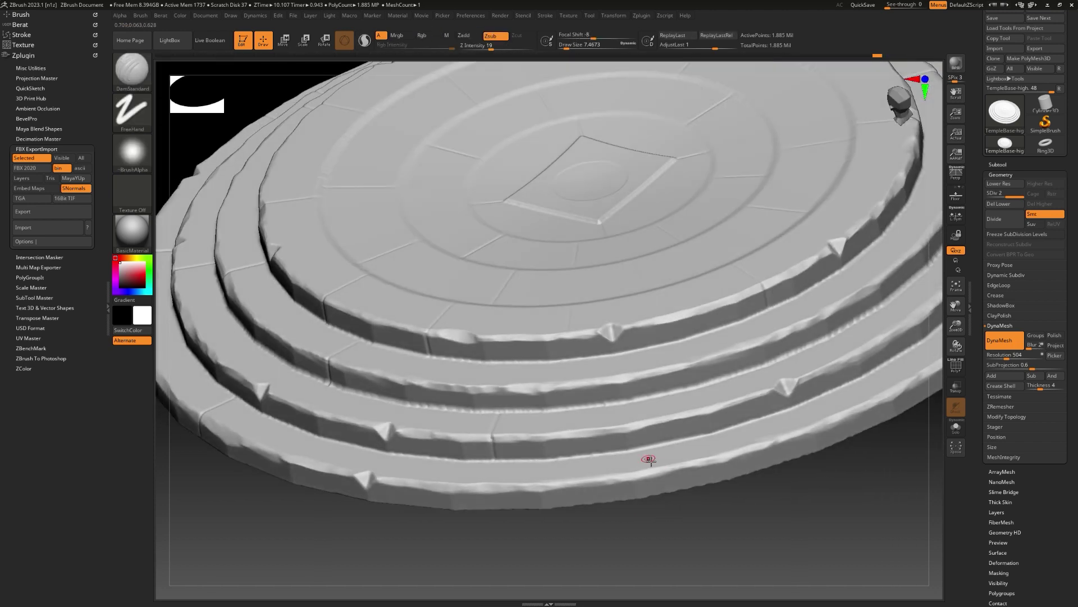
pyautogui.moveTo(657, 506); pyautogui.dragTo(666, 396)
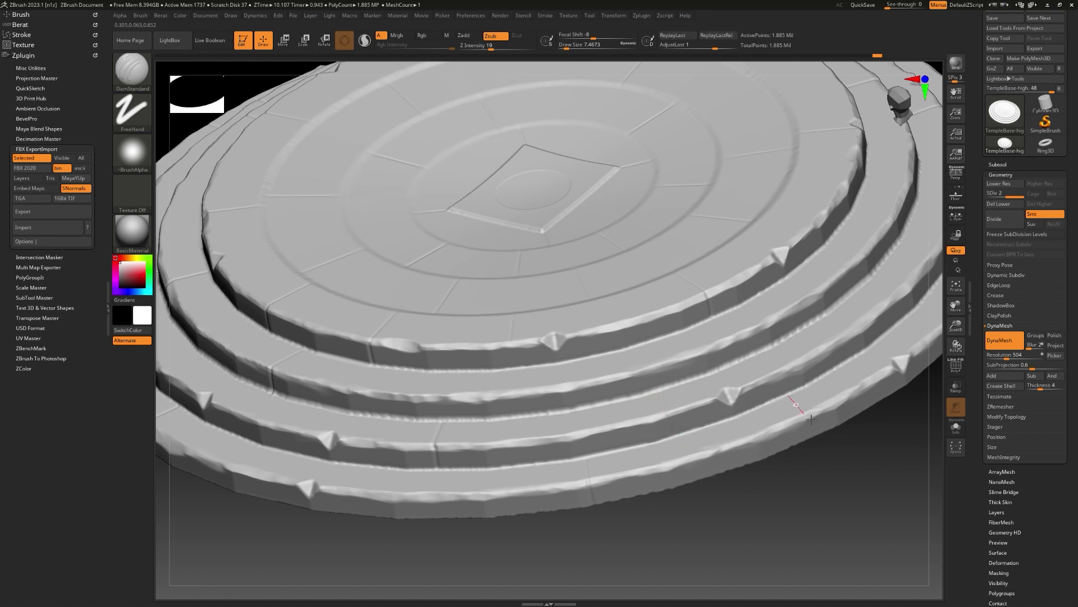
pyautogui.moveTo(820, 472); pyautogui.dragTo(522, 339)
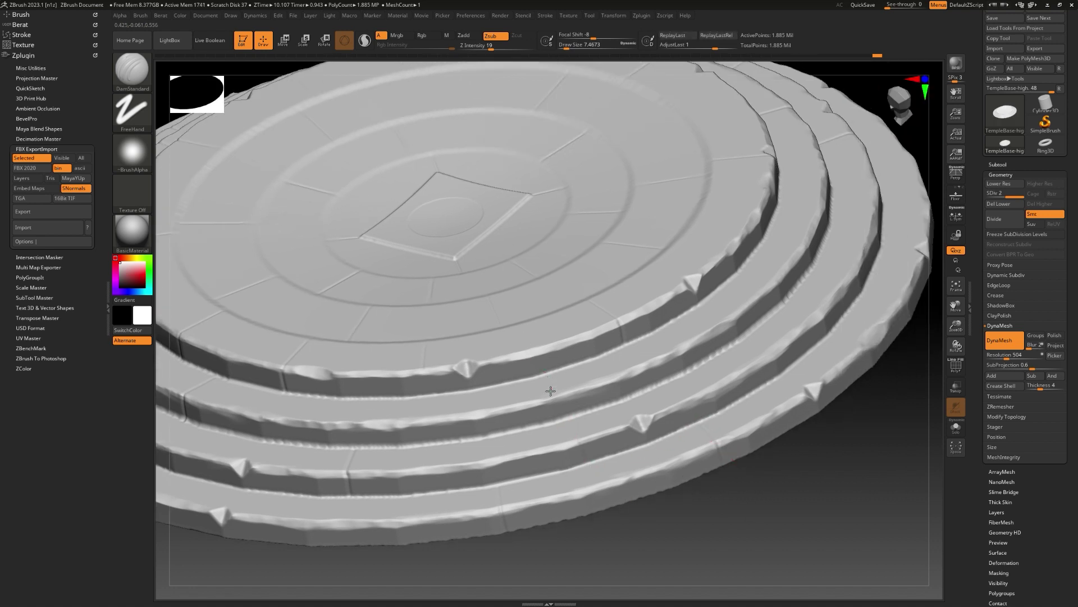
pyautogui.moveTo(556, 428)
pyautogui.keyDown('shift'); pyautogui.mouseDown()
pyautogui.moveTo(723, 499)
pyautogui.moveTo(706, 475)
pyautogui.moveTo(789, 510)
pyautogui.moveTo(674, 445)
pyautogui.moveTo(526, 484)
pyautogui.moveTo(576, 429)
pyautogui.mouseUp(); pyautogui.keyUp('shift')
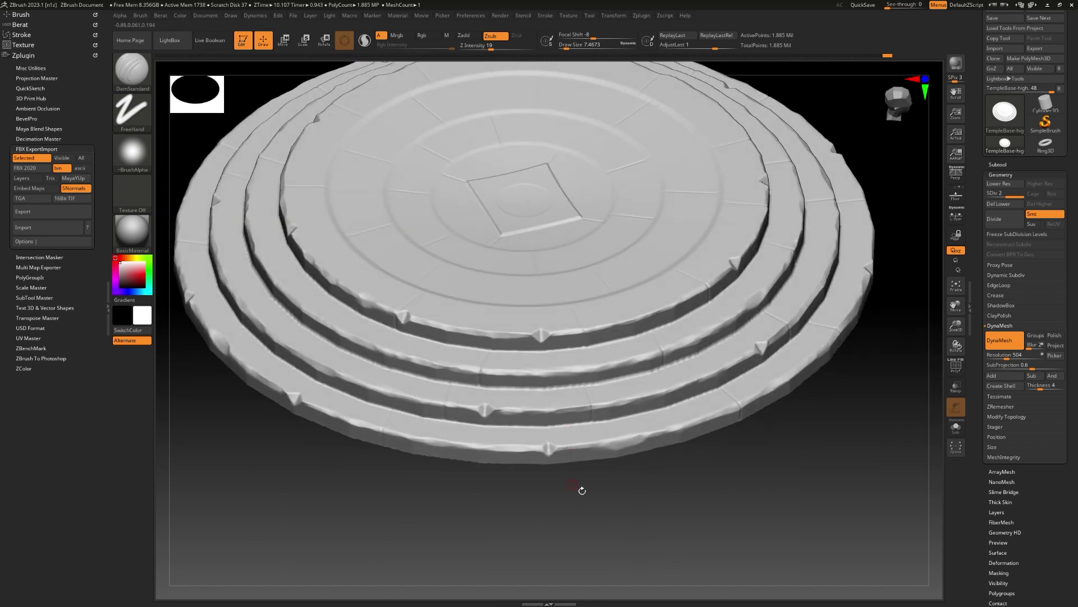
pyautogui.moveTo(582, 490); pyautogui.dragTo(494, 382)
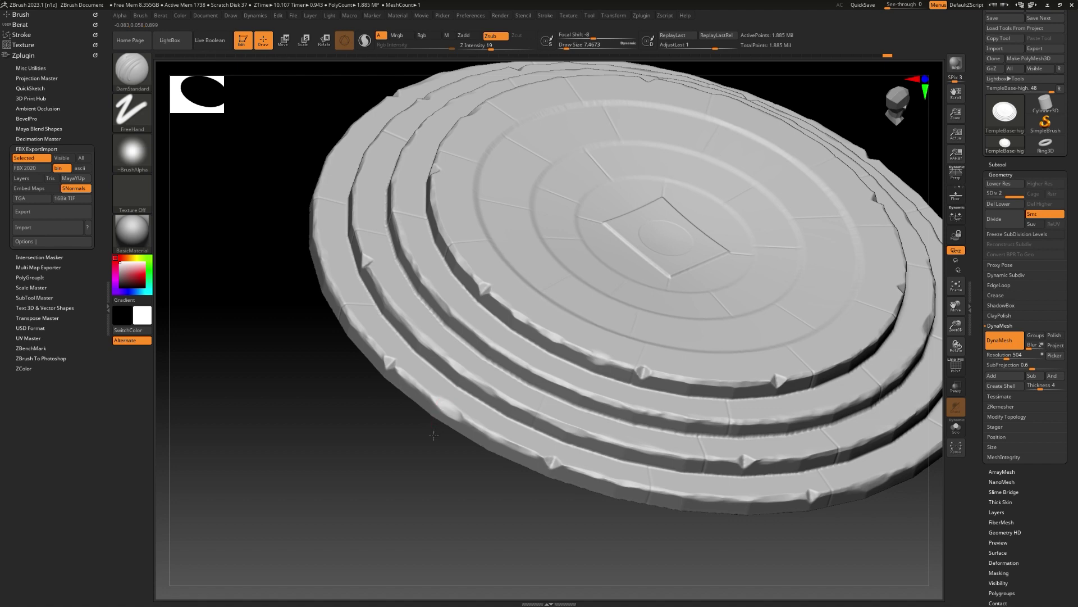
pyautogui.moveTo(434, 435); pyautogui.dragTo(658, 419)
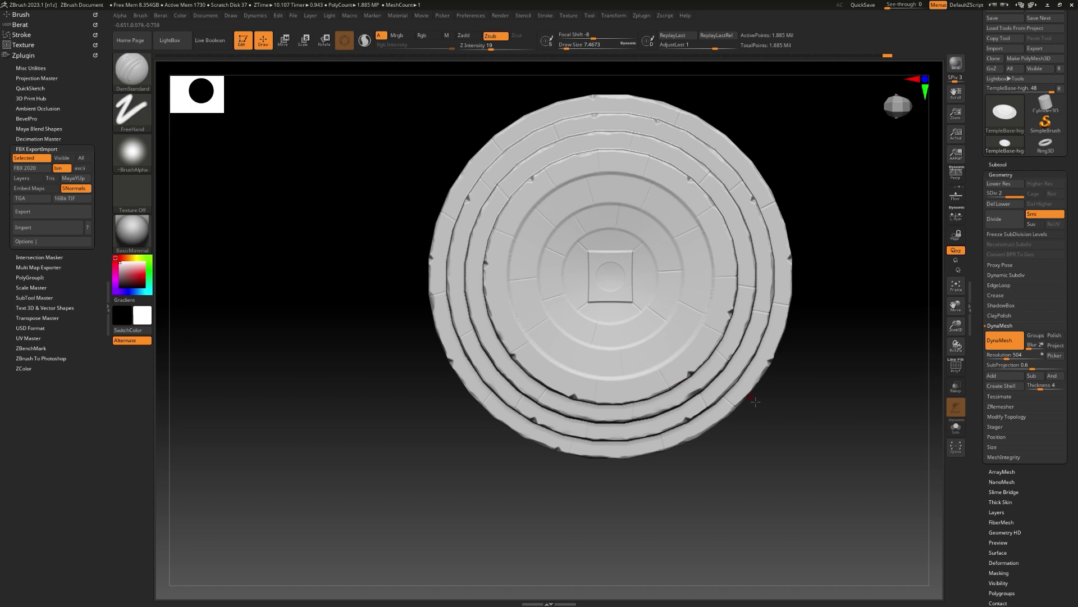
# Step: Stamp the Alpha 05 ring of ticks around the circle in the central square with the DragRect stroke at draw size 59.2
pyautogui.keyDown('ctrl'); pyautogui.moveTo(646, 269); pyautogui.dragTo(610, 407, button='right'); pyautogui.keyUp('ctrl')
pyautogui.click(145, 153)
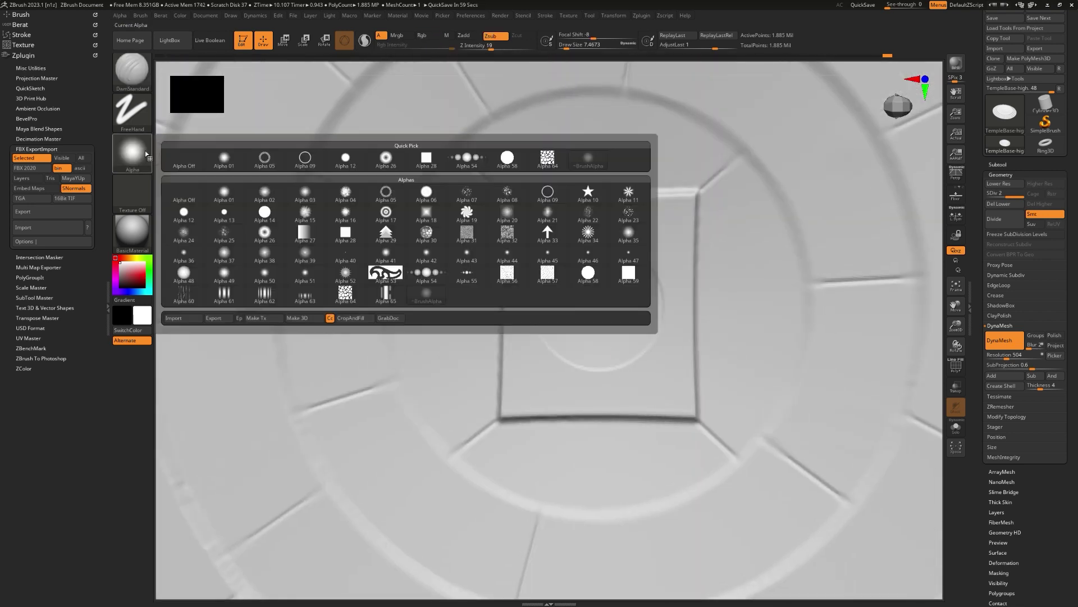
pyautogui.click(133, 152)
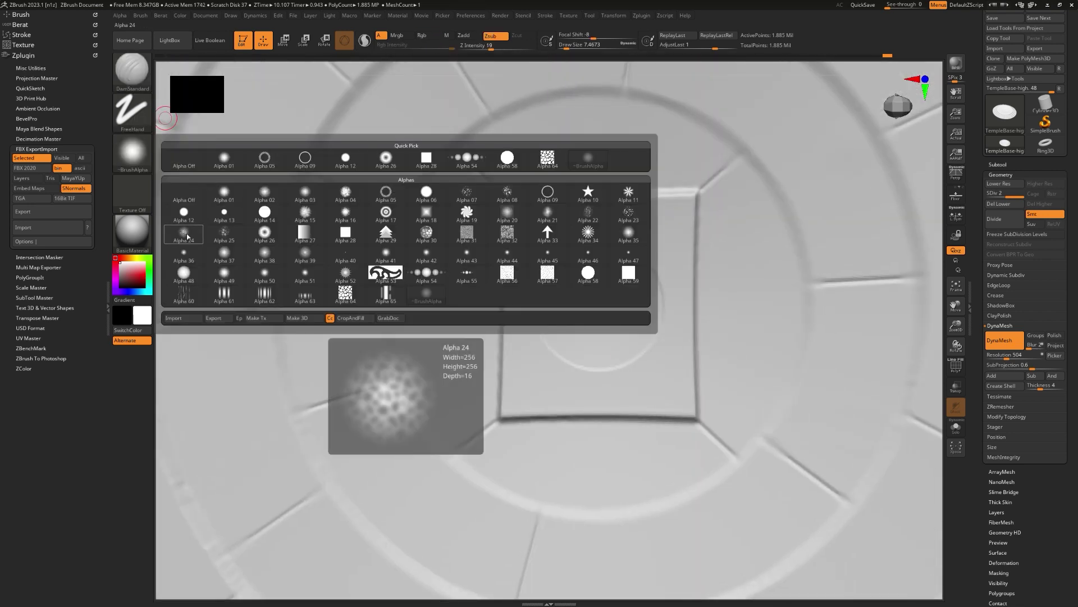
pyautogui.click(270, 160)
pyautogui.press('s')
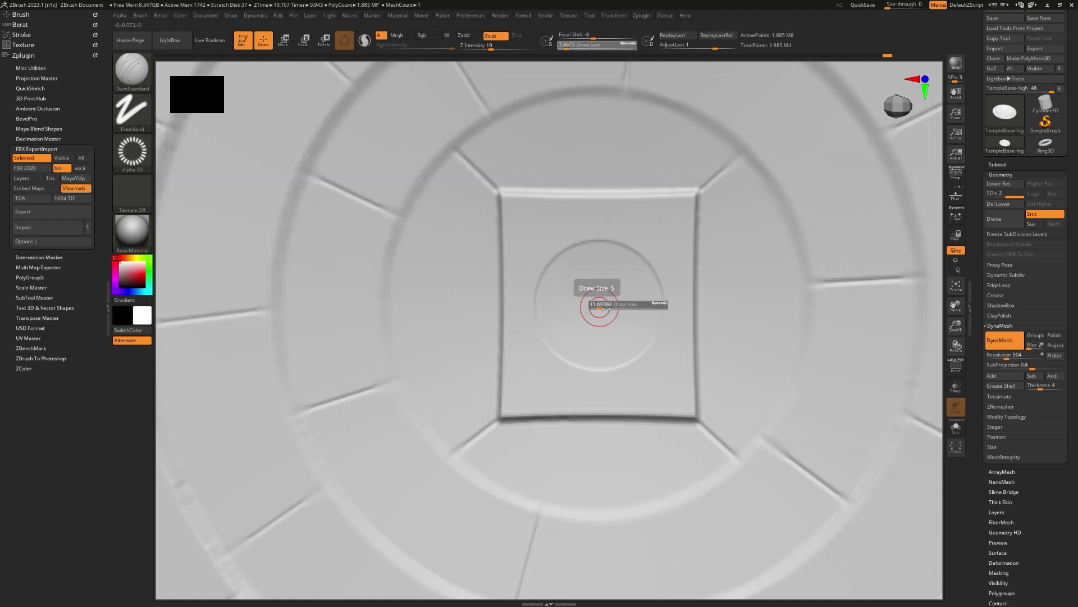
pyautogui.moveTo(599, 308)
pyautogui.mouseDown()
pyautogui.moveTo(732, 409)
pyautogui.moveTo(719, 397)
pyautogui.mouseUp()
pyautogui.hotkey('ctrl', 'z')
pyautogui.click(134, 115)
pyautogui.click(221, 118)
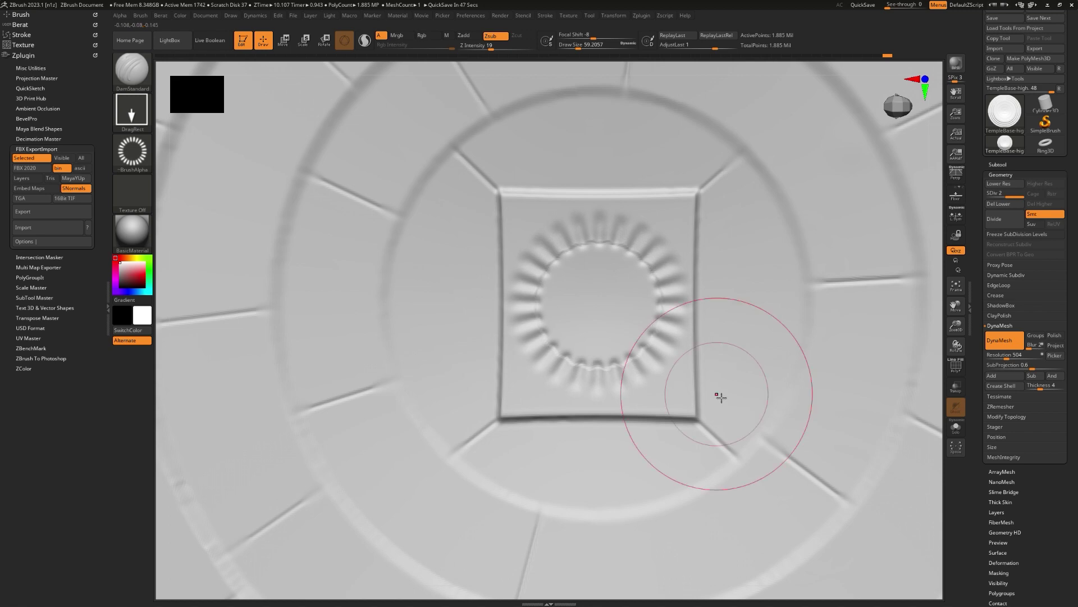
# Step: Stamp a second, smaller Alpha 05 ring concentrically inside the first to form a sun motif
pyautogui.keyDown('ctrl'); pyautogui.moveTo(717, 395); pyautogui.dragTo(696, 354, button='right'); pyautogui.keyUp('ctrl')
pyautogui.moveTo(696, 354)
pyautogui.mouseDown(button='right')
pyautogui.moveTo(668, 315)
pyautogui.moveTo(622, 423)
pyautogui.moveTo(621, 415)
pyautogui.mouseUp(button='right')
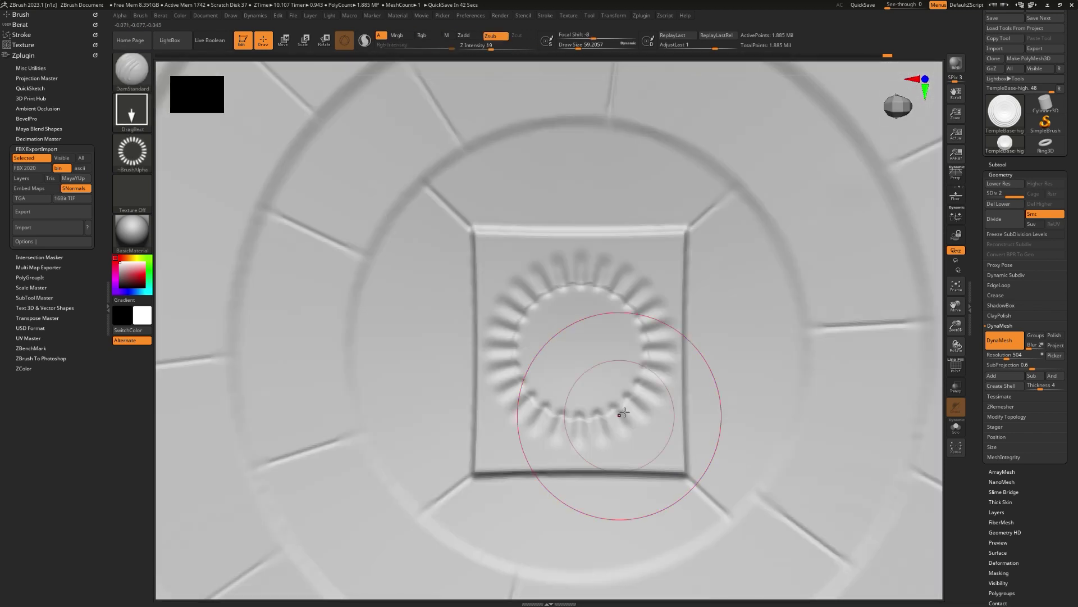
pyautogui.moveTo(581, 353)
pyautogui.mouseDown()
pyautogui.moveTo(668, 452)
pyautogui.moveTo(684, 427)
pyautogui.mouseUp()
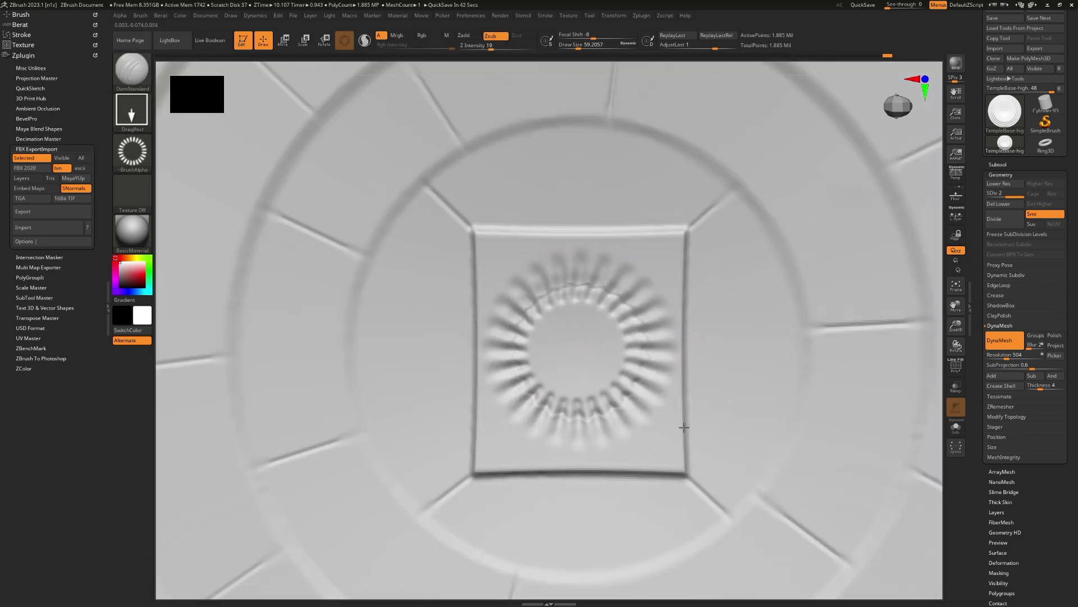
# Step: Inspect the whole sculpted base and its mesh wireframe from a wider view
pyautogui.moveTo(669, 418)
pyautogui.mouseDown(button='right')
pyautogui.moveTo(607, 372)
pyautogui.moveTo(663, 351)
pyautogui.moveTo(632, 418)
pyautogui.moveTo(633, 342)
pyautogui.mouseUp(button='right')
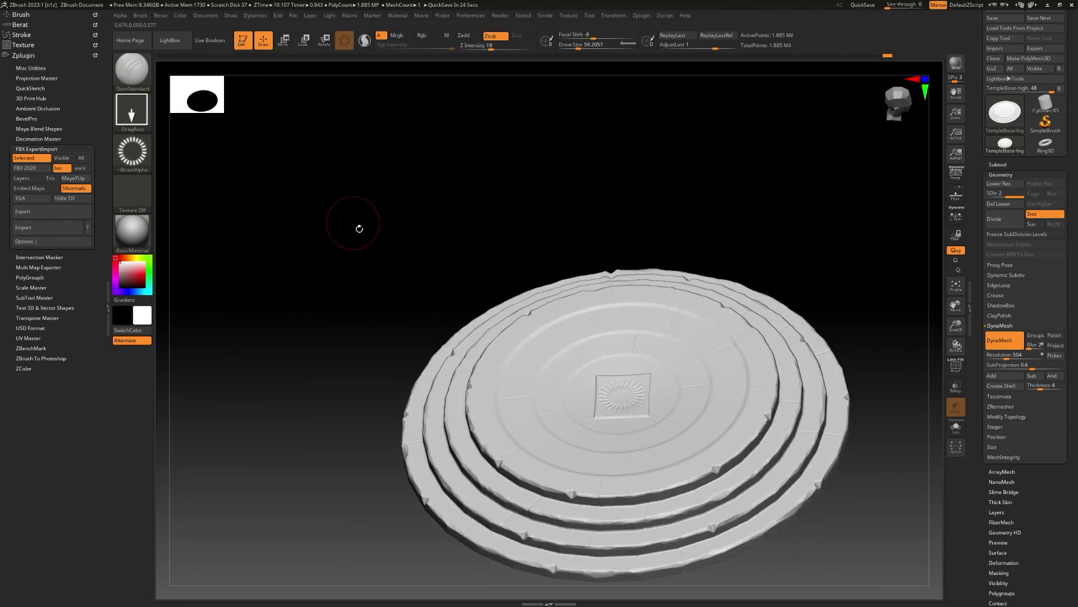
pyautogui.hotkey('shift', 'f')
pyautogui.keyDown('ctrl'); pyautogui.moveTo(539, 342); pyautogui.dragTo(636, 328, button='right'); pyautogui.keyUp('ctrl')
pyautogui.hotkey('shift', 'f')
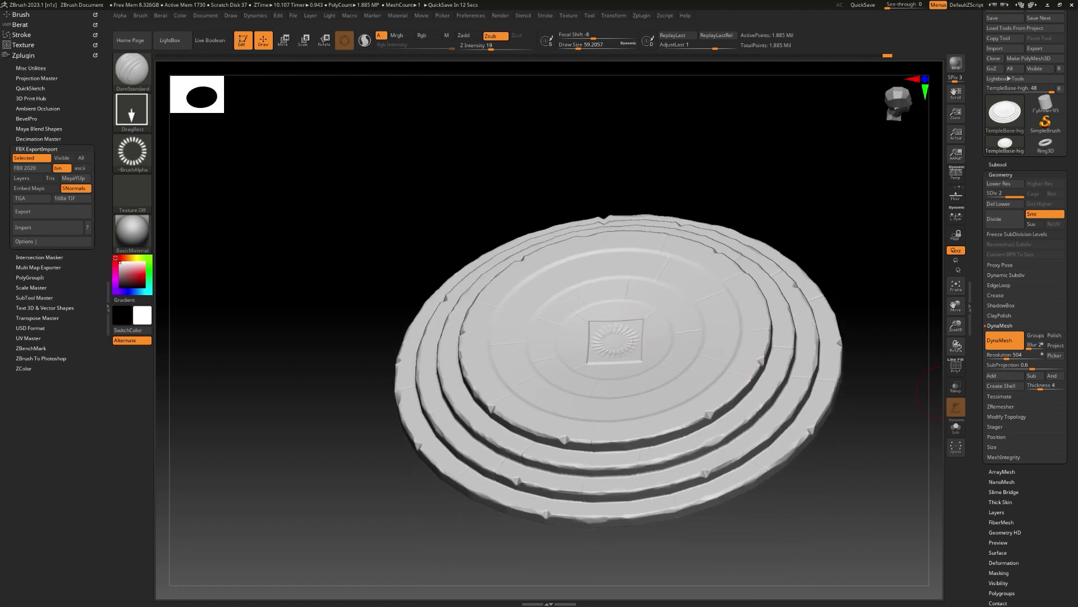
pyautogui.moveTo(979, 409); pyautogui.dragTo(960, 360)
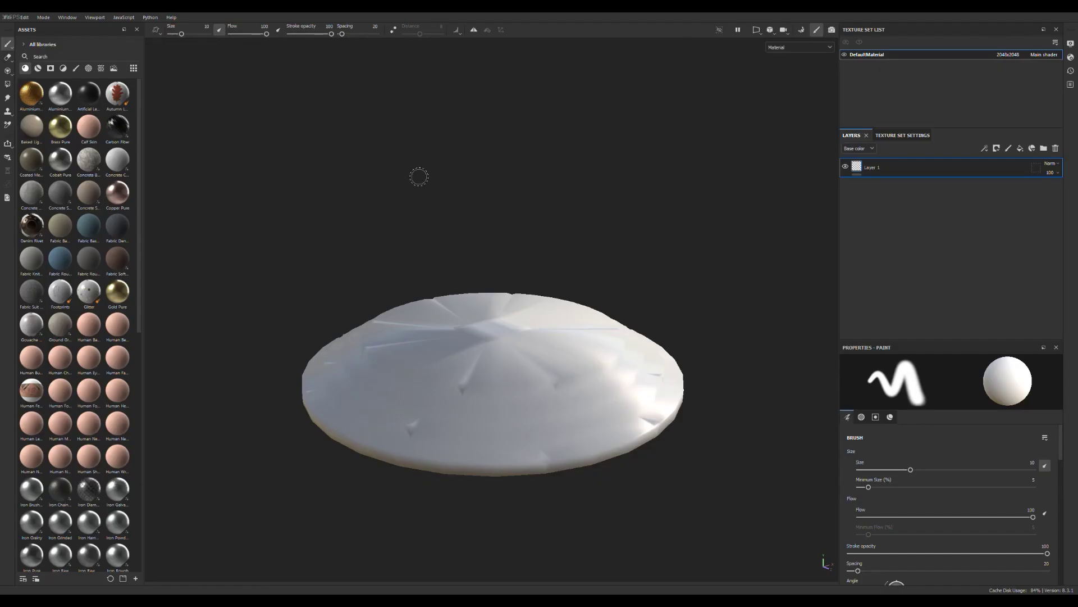
# Step: Open the mesh map baking settings for the DefaultMaterial texture set and set the dilation width to 10
pyautogui.click(903, 135)
pyautogui.scroll(-5, 986, 238)
pyautogui.click(1026, 315)
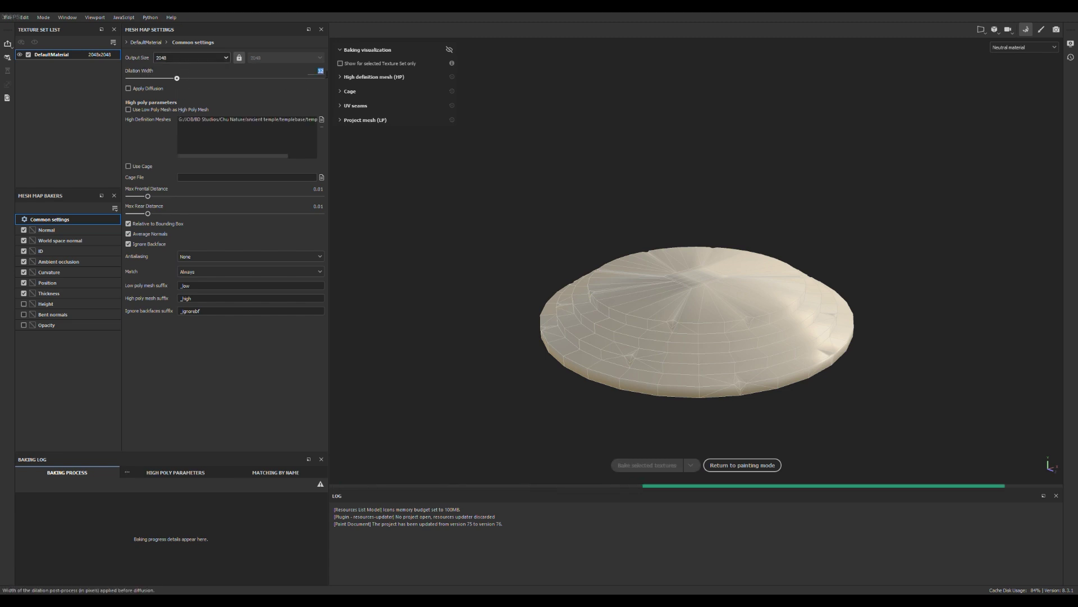
pyautogui.write('10')
pyautogui.press('Return')
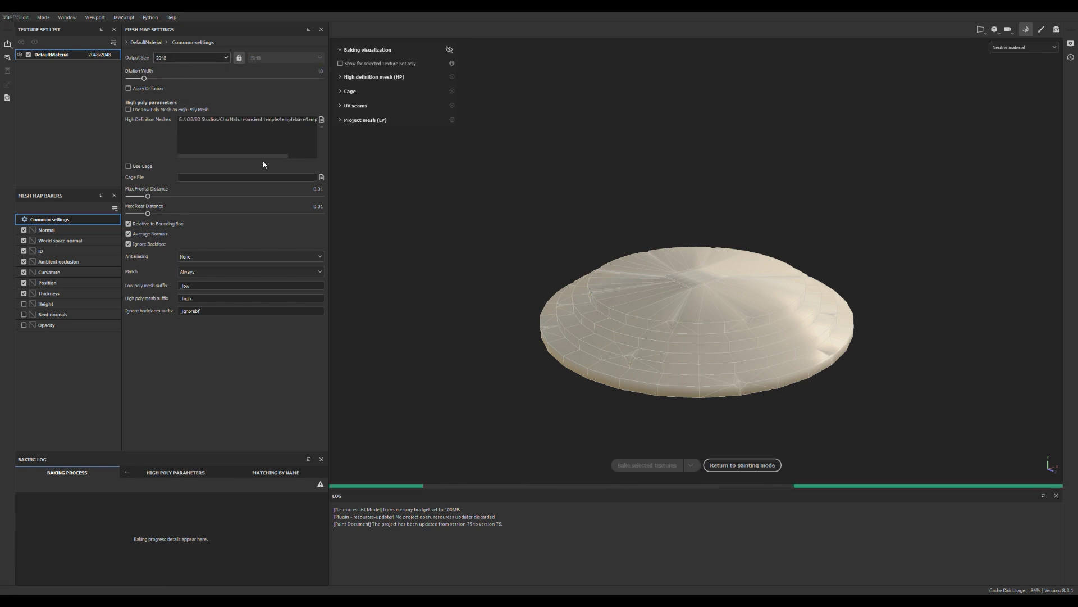
# Step: Set both the max frontal distance and the max rear distance for the bake to 0.0215
pyautogui.moveTo(148, 196); pyautogui.dragTo(157, 197)
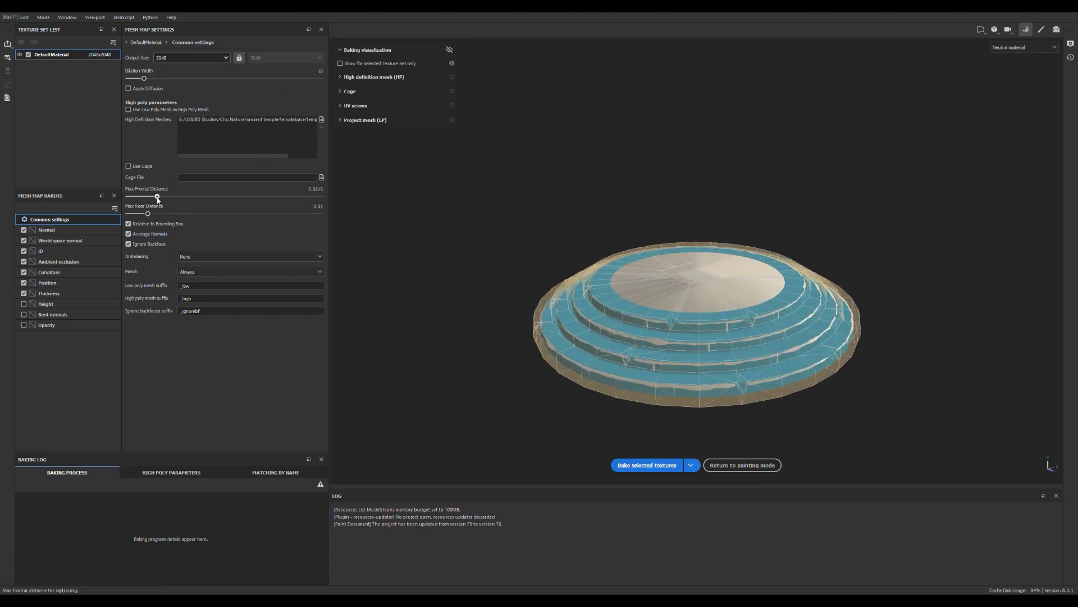
pyautogui.doubleClick(319, 207)
pyautogui.write('0.0215')
# Step: Exclude the ID map, use Supersampling 4x antialiasing, and bake the selected mesh maps onto the temple base
pyautogui.click(23, 251)
pyautogui.click(647, 465)
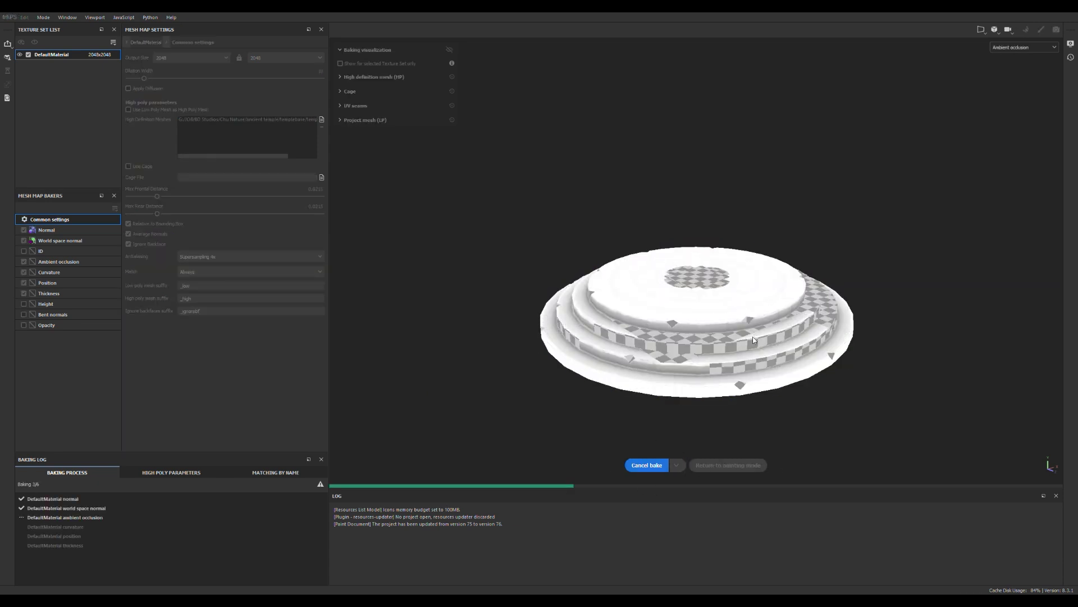
pyautogui.scroll(4, 754, 339)
pyautogui.keyDown('alt'); pyautogui.moveTo(753, 338); pyautogui.dragTo(806, 319); pyautogui.keyUp('alt')
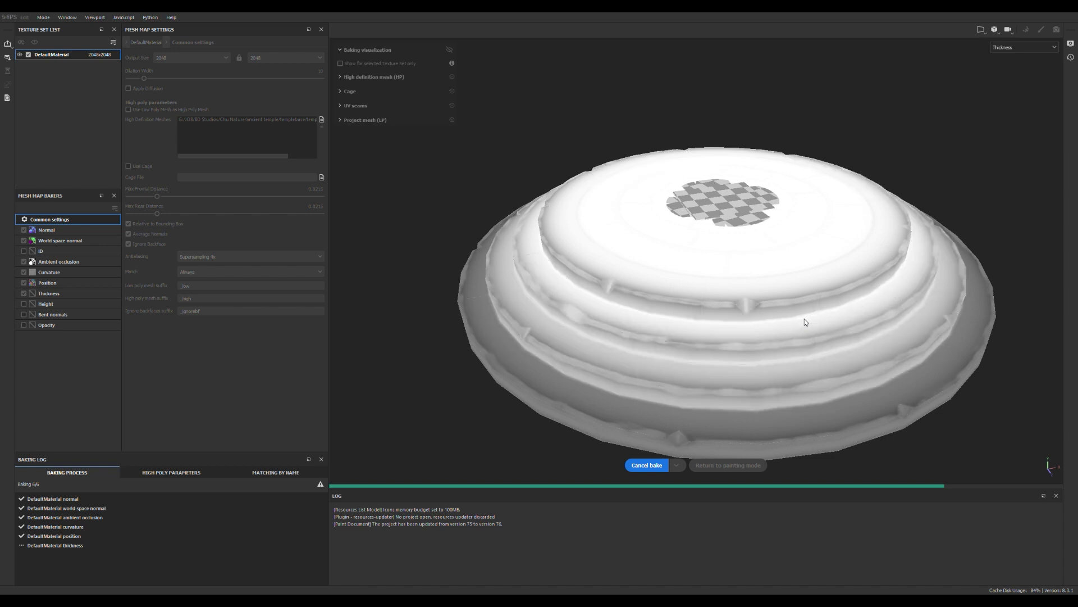
pyautogui.click(737, 466)
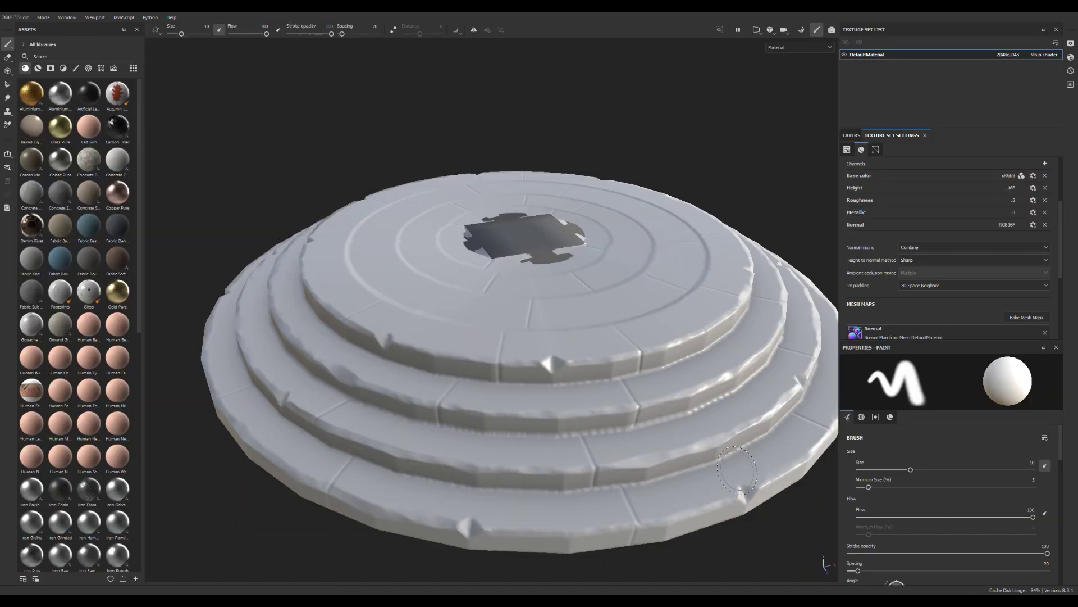
# Step: Check the central square for bake gaps, then rebake with max frontal and rear distances of 0.0397
pyautogui.scroll(-3, 623, 326)
pyautogui.keyDown('alt'); pyautogui.moveTo(623, 332); pyautogui.dragTo(141, 157); pyautogui.keyUp('alt')
pyautogui.scroll(6, 621, 336)
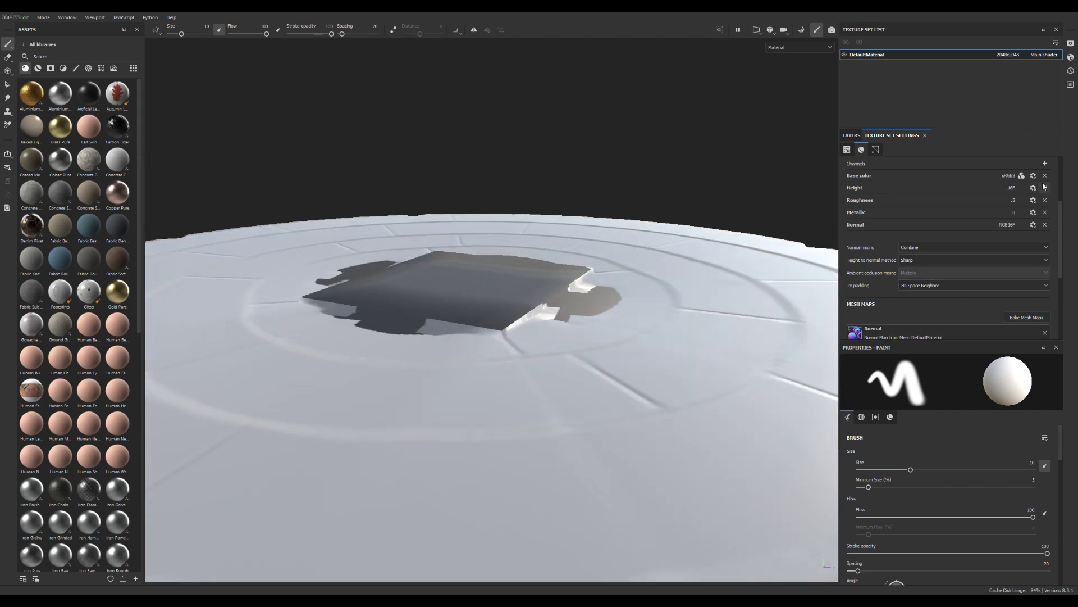
pyautogui.click(1027, 317)
pyautogui.moveTo(157, 197); pyautogui.dragTo(167, 196)
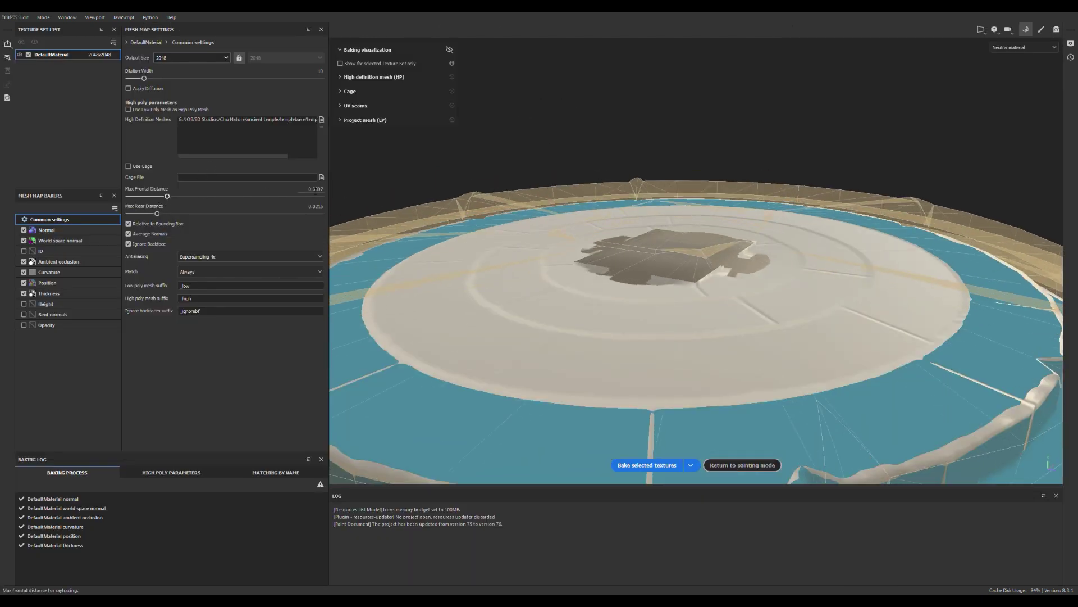
pyautogui.click(646, 460)
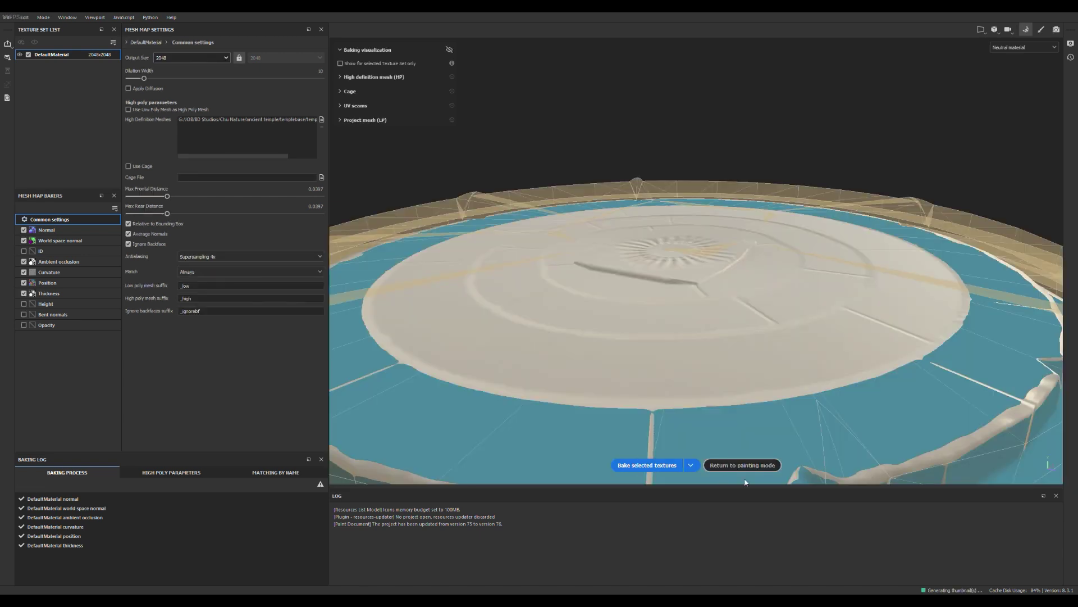
# Step: Return to painting mode and inspect the baked sun motif, stone joints and worn tier edges
pyautogui.click(744, 466)
pyautogui.moveTo(544, 345)
pyautogui.keyDown('alt'); pyautogui.mouseDown()
pyautogui.moveTo(669, 392)
pyautogui.moveTo(424, 393)
pyautogui.mouseUp(); pyautogui.keyUp('alt')
pyautogui.scroll(4, 421, 430)
pyautogui.keyDown('alt'); pyautogui.moveTo(421, 429); pyautogui.dragTo(550, 420); pyautogui.keyUp('alt')
pyautogui.scroll(-5, 558, 386)
pyautogui.scroll(5, 549, 420)
pyautogui.scroll(-8, 549, 420)
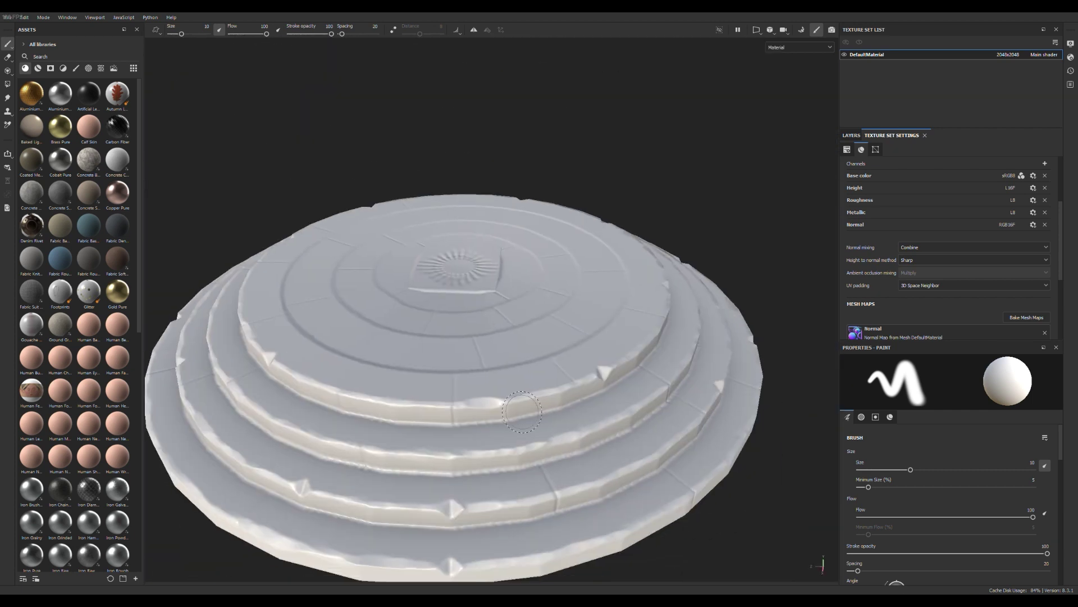
pyautogui.keyDown('alt'); pyautogui.moveTo(431, 483); pyautogui.dragTo(567, 517); pyautogui.keyUp('alt')
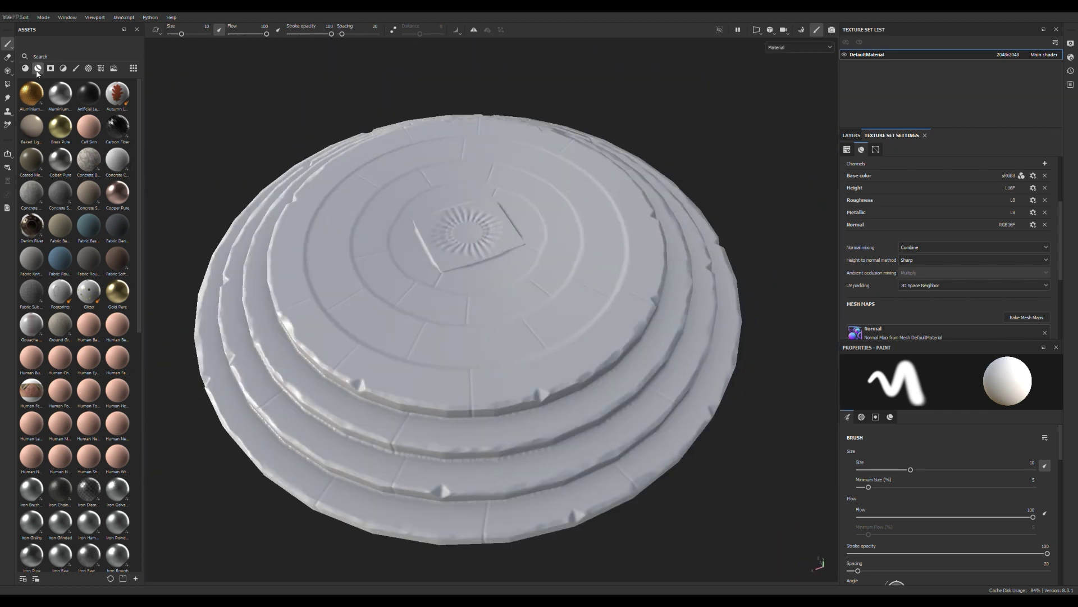
# Step: Apply the Chu Stone smart material to the temple base and check it on the top and tier sides
pyautogui.click(37, 69)
pyautogui.moveTo(60, 226); pyautogui.dragTo(504, 268)
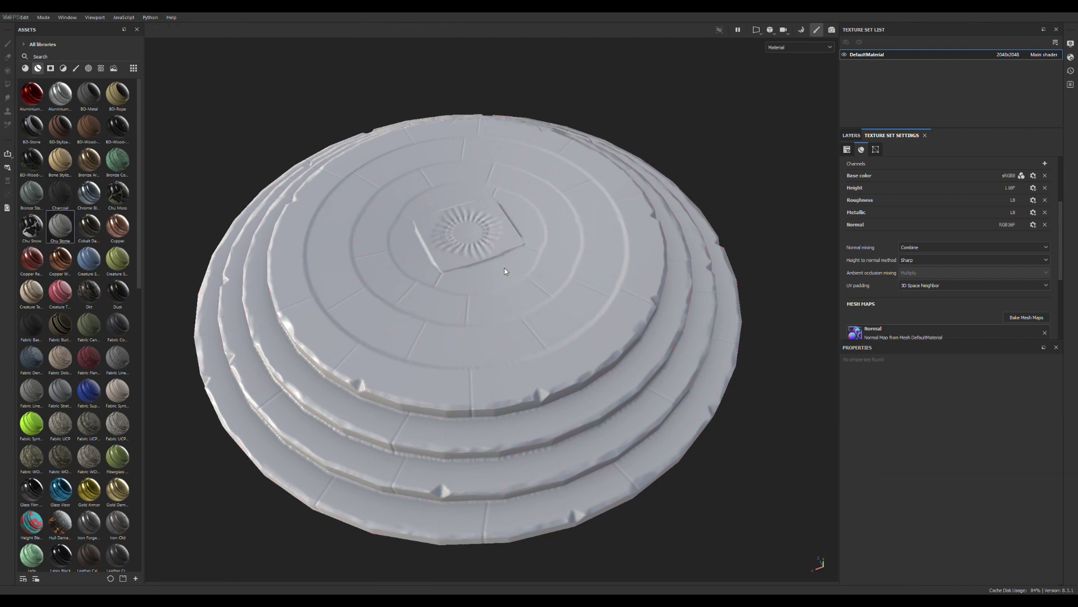
pyautogui.scroll(3, 504, 272)
pyautogui.scroll(-3, 506, 283)
pyautogui.keyDown('alt'); pyautogui.moveTo(551, 373); pyautogui.dragTo(741, 315); pyautogui.keyUp('alt')
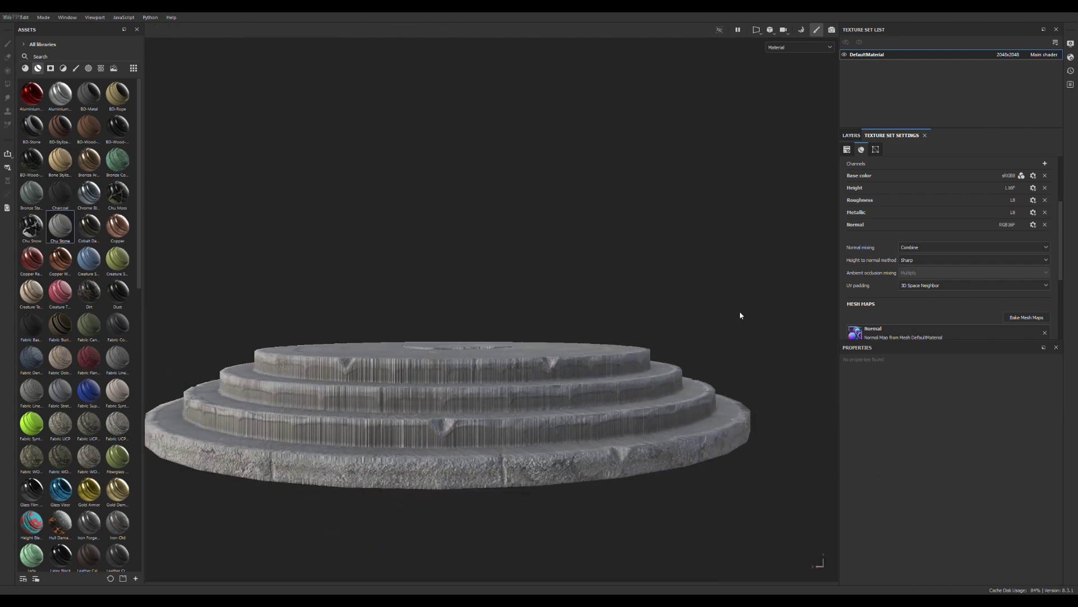
# Step: Set the Concrete Simple layer in the Chu Stone group to UV projection and check the projection of the layers above it
pyautogui.click(852, 134)
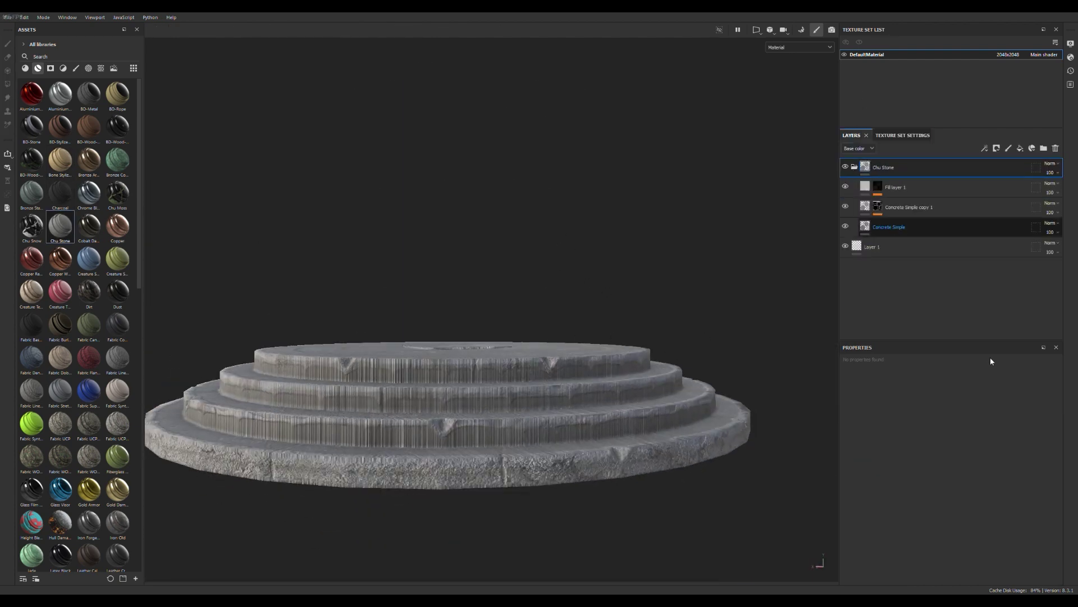
pyautogui.click(947, 393)
pyautogui.click(937, 409)
pyautogui.keyDown('alt'); pyautogui.moveTo(708, 303); pyautogui.dragTo(790, 395); pyautogui.keyUp('alt')
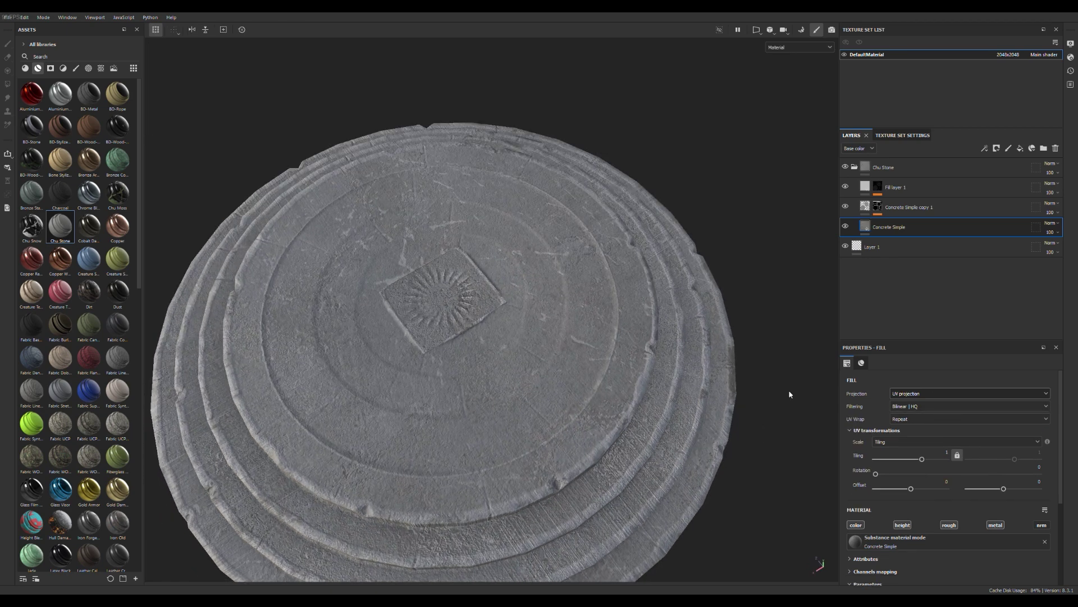
pyautogui.click(908, 207)
pyautogui.click(901, 187)
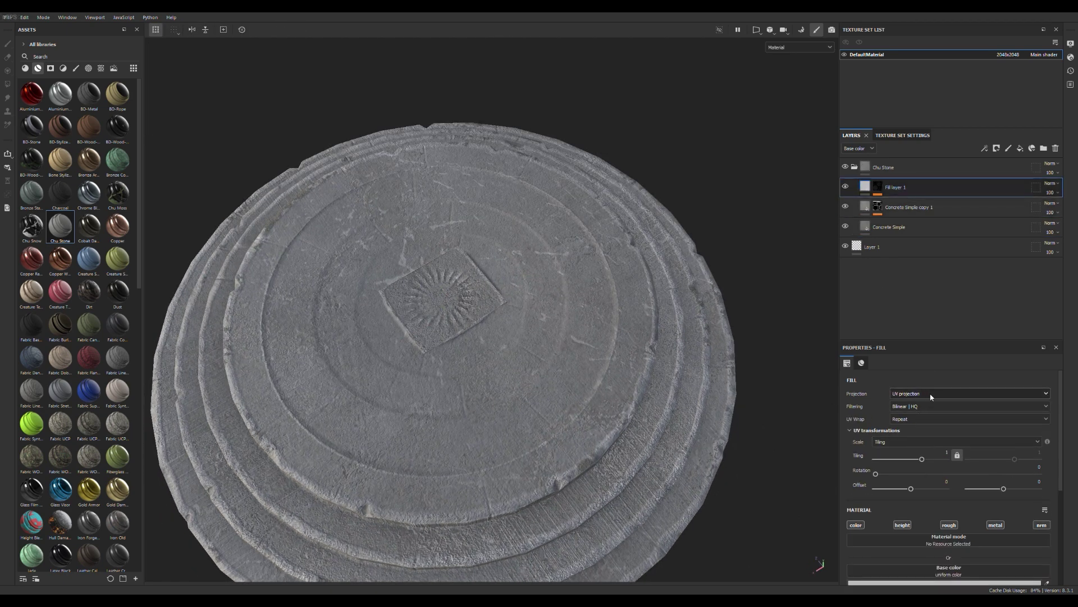
pyautogui.click(917, 212)
# Step: Give Concrete Simple a pale yellowish concrete color, grey Dirt Color 1 and yellow Dirt Color 2, with Concrete Simple copy 1 hidden
pyautogui.click(910, 229)
pyautogui.keyDown('alt'); pyautogui.moveTo(640, 292); pyautogui.dragTo(626, 197); pyautogui.keyUp('alt')
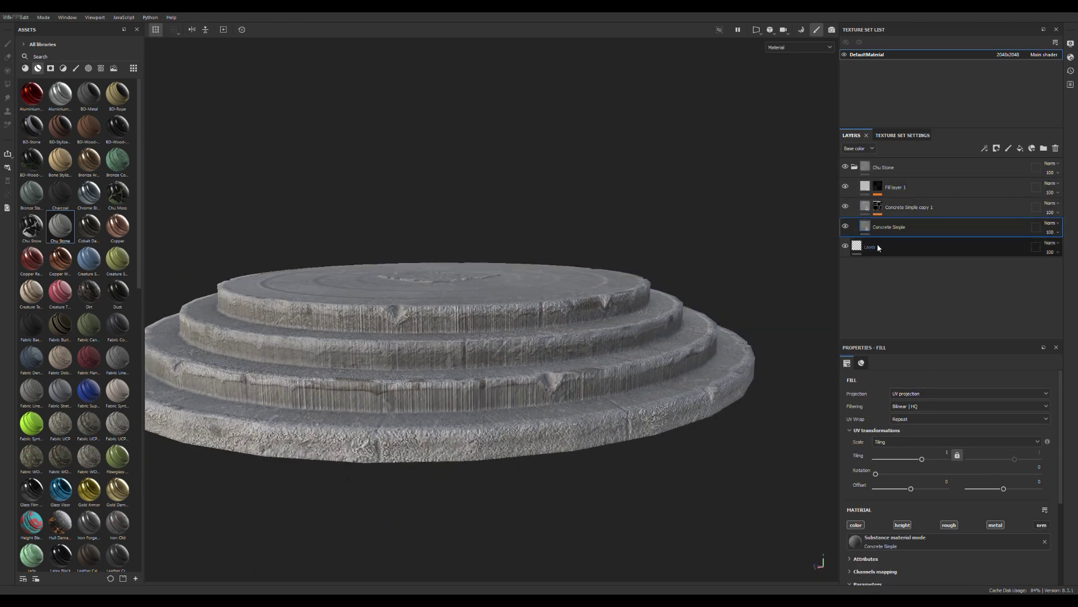
pyautogui.scroll(-2, 853, 477)
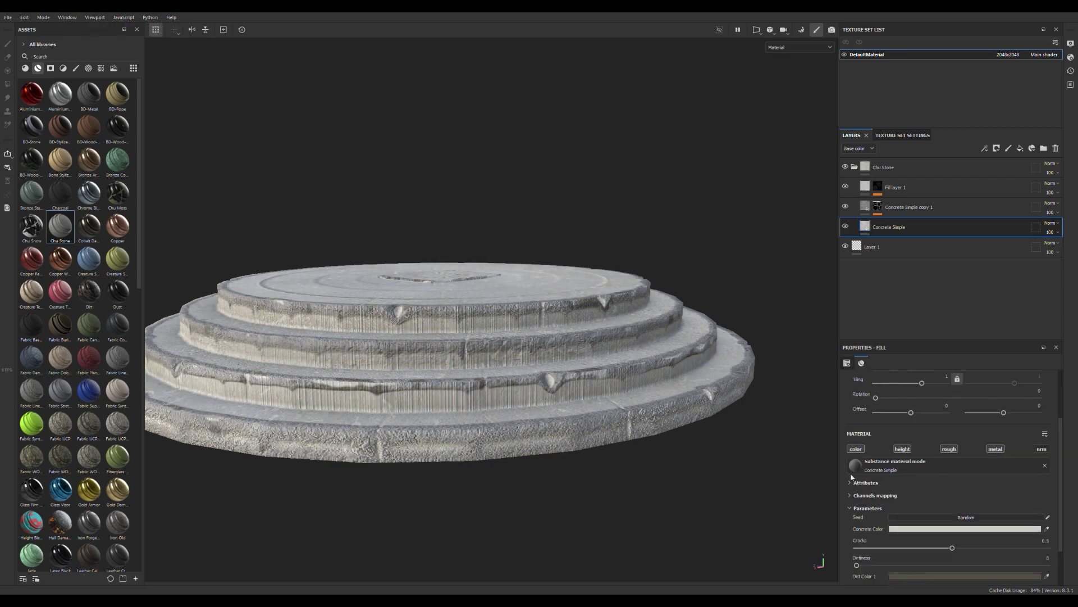
pyautogui.scroll(-1, 1000, 539)
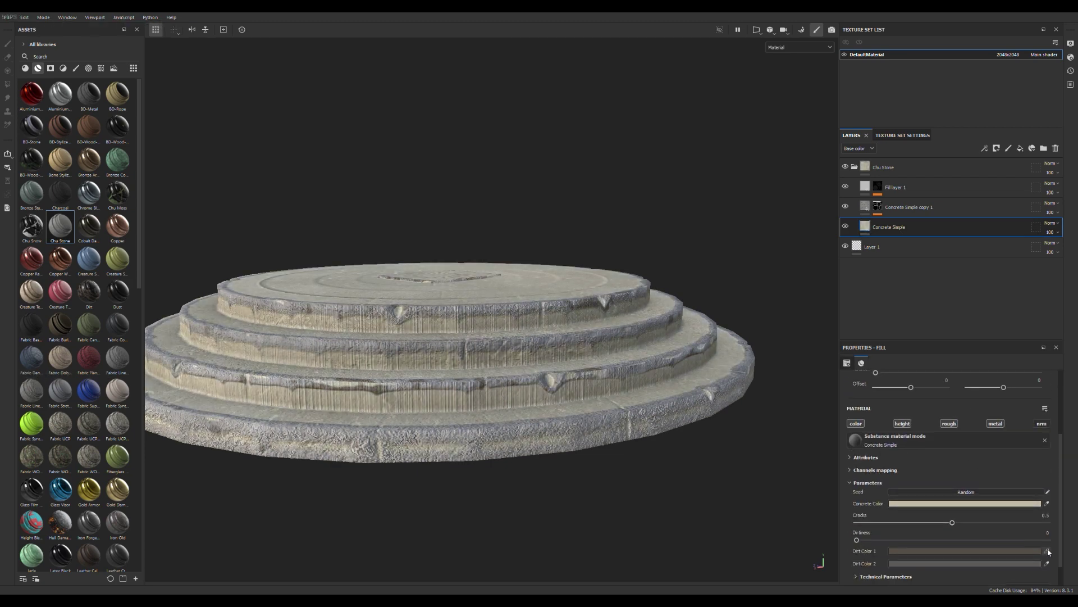
pyautogui.click(845, 207)
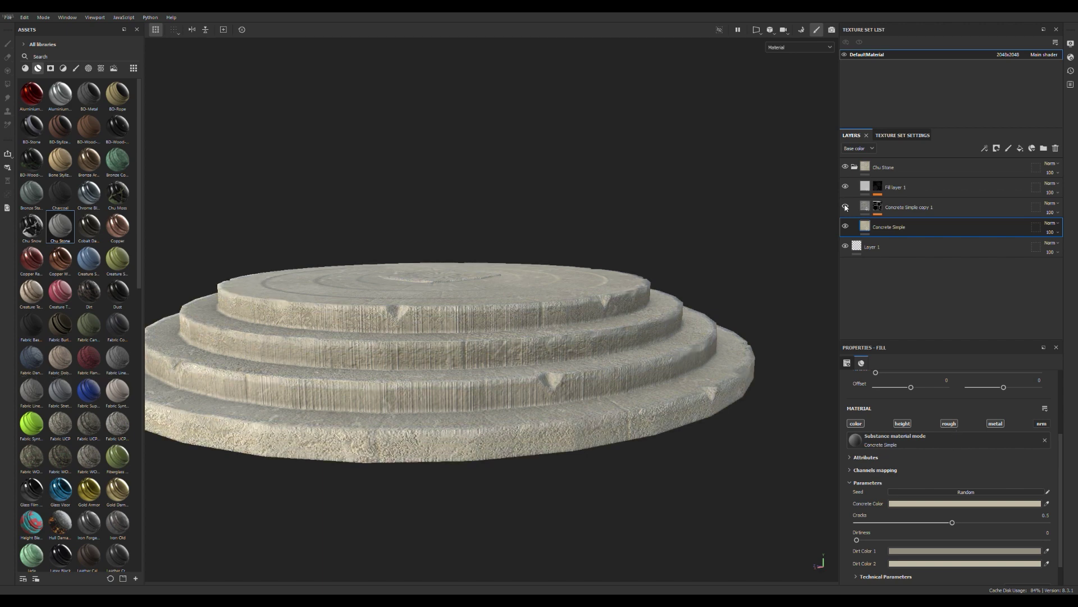
pyautogui.scroll(5, 713, 470)
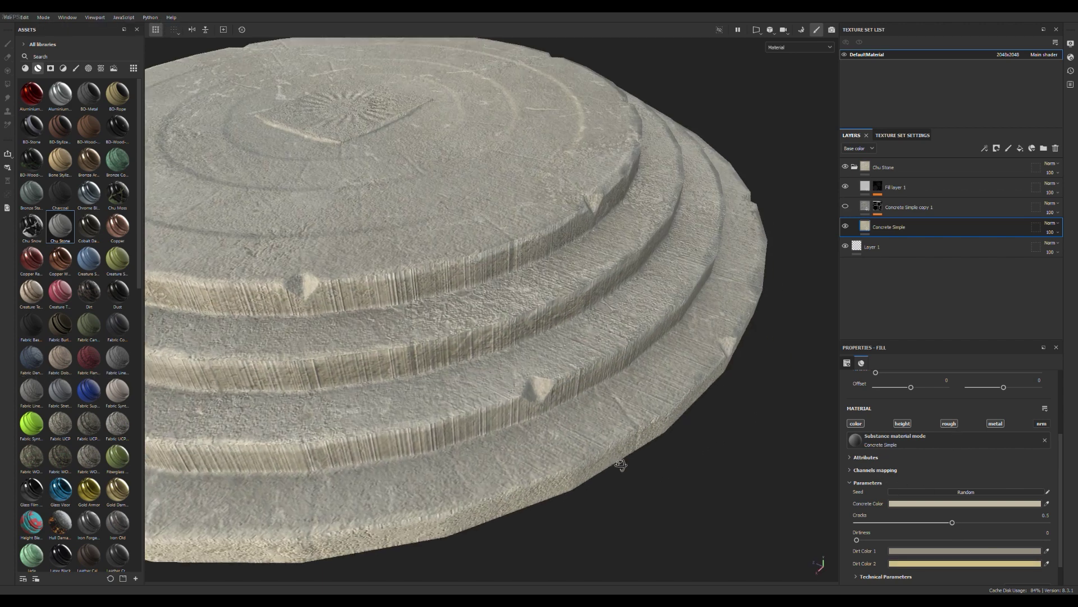
# Step: Lighten the Concrete Simple layer's concrete color to cream and check the tier sides
pyautogui.moveTo(962, 506); pyautogui.dragTo(1008, 506)
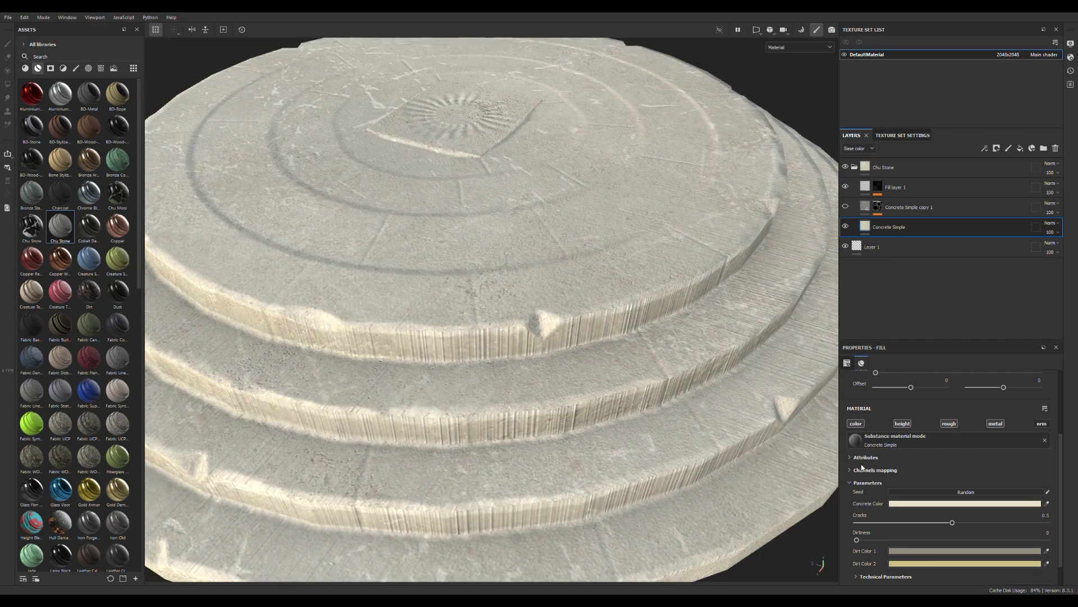
pyautogui.scroll(-3, 640, 337)
pyautogui.keyDown('alt'); pyautogui.moveTo(637, 320); pyautogui.dragTo(641, 224); pyautogui.keyUp('alt')
pyautogui.scroll(3, 652, 527)
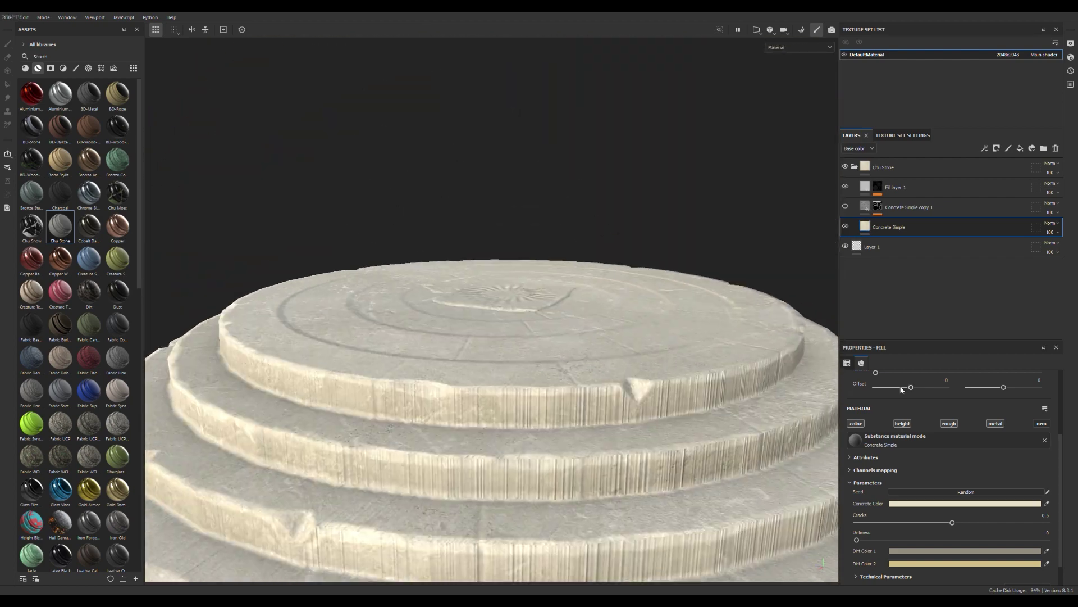
# Step: Show Concrete Simple copy 1 again and change its concrete color to a very light cream
pyautogui.click(845, 206)
pyautogui.click(921, 211)
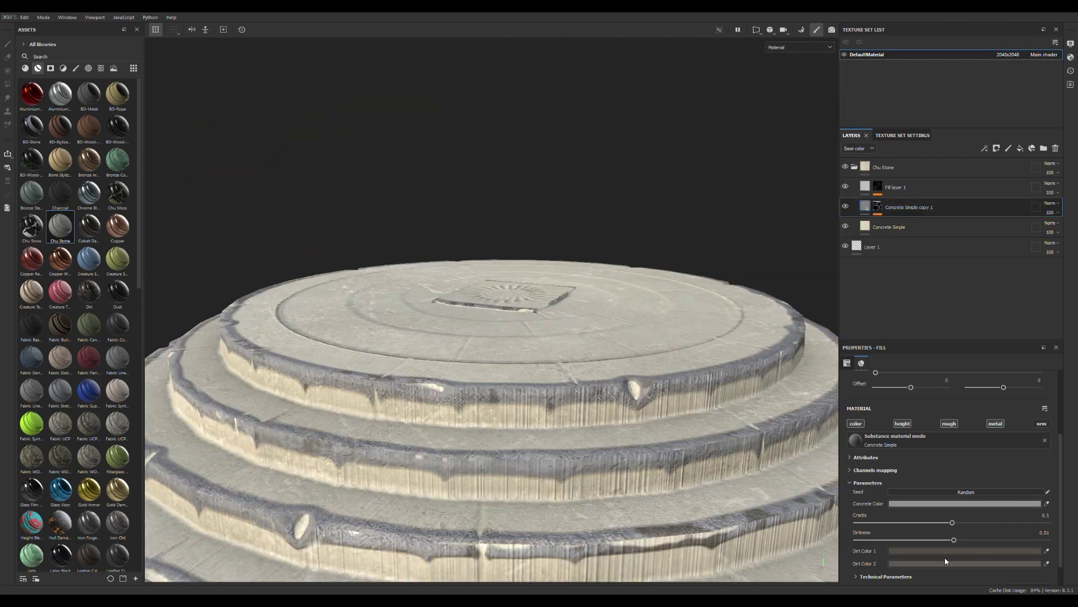
pyautogui.moveTo(928, 505); pyautogui.dragTo(860, 456)
pyautogui.scroll(-3, 697, 384)
pyautogui.scroll(-2, 967, 476)
pyautogui.scroll(1, 967, 477)
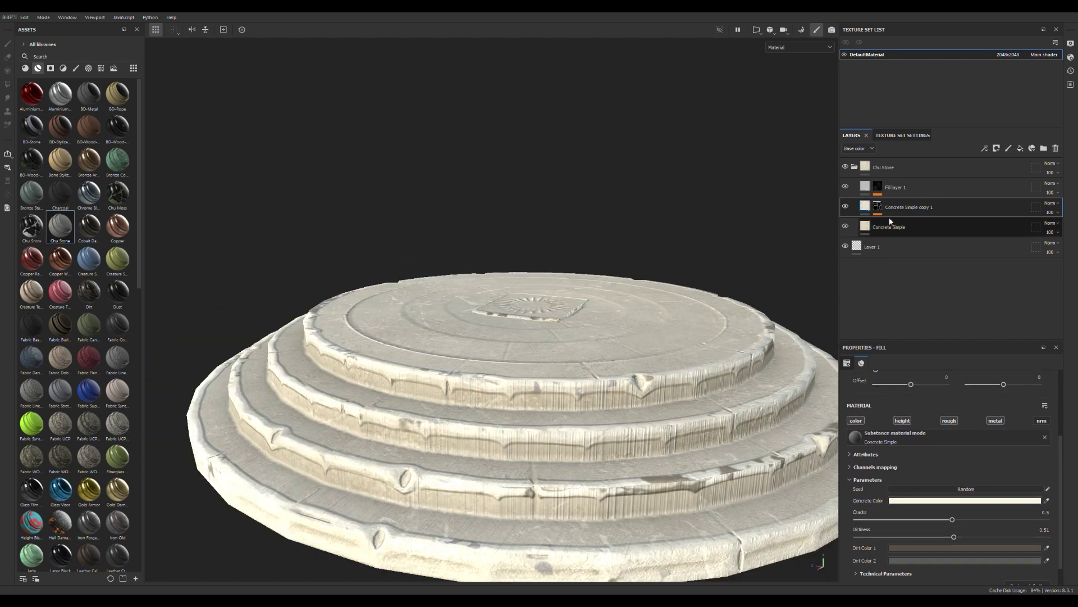
# Step: Lower the opacity of the Curvature effect in the mask of Concrete Simple copy 1 to soften the edge wear
pyautogui.click(878, 207)
pyautogui.scroll(-3, 967, 482)
pyautogui.scroll(2, 961, 498)
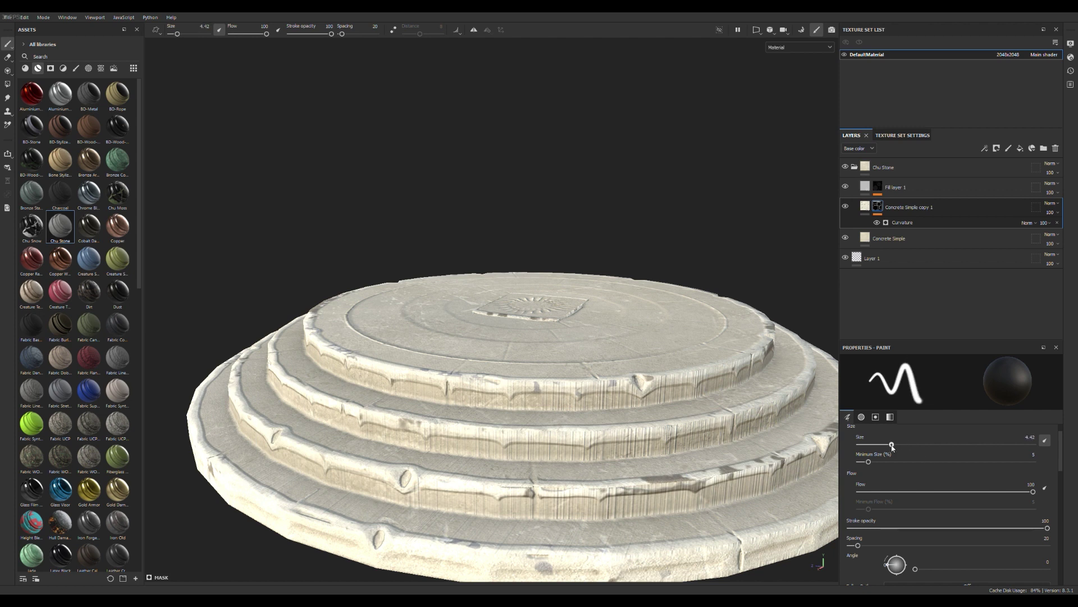
pyautogui.scroll(-3, 935, 472)
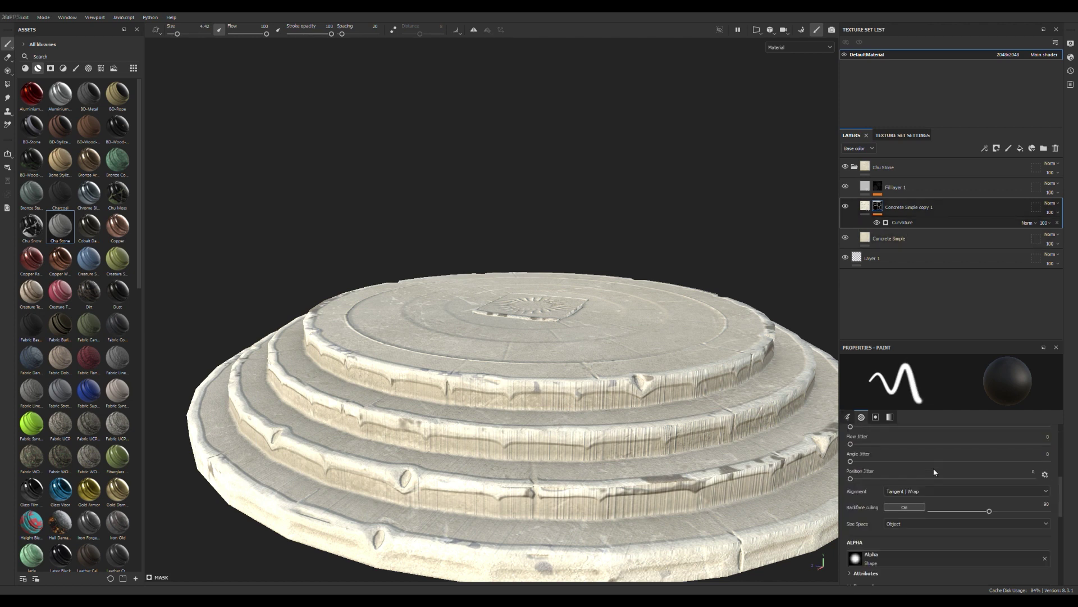
pyautogui.click(1045, 223)
pyautogui.click(1055, 238)
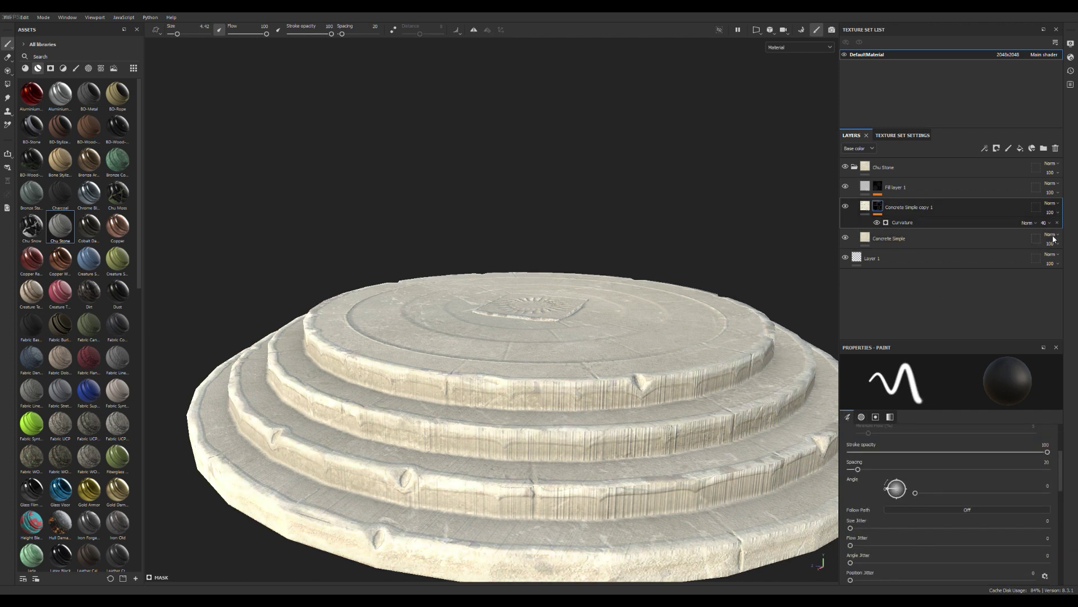
# Step: Recolor the Concrete Simple layer with a light cool grey concrete color, light grey Dirt Color 1 and cream Dirt Color 2
pyautogui.click(938, 239)
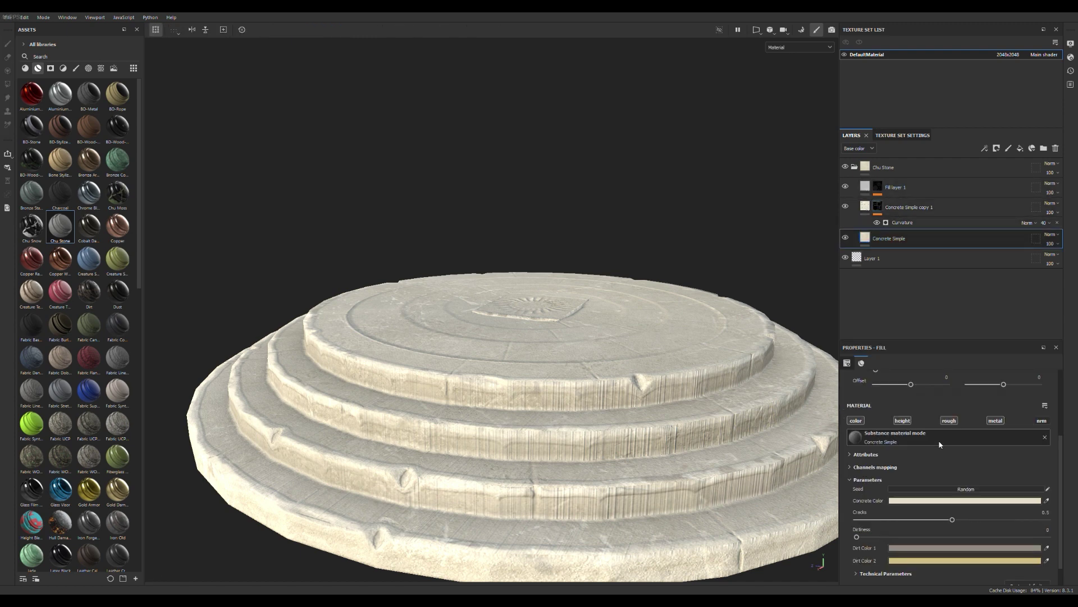
pyautogui.scroll(2, 560, 380)
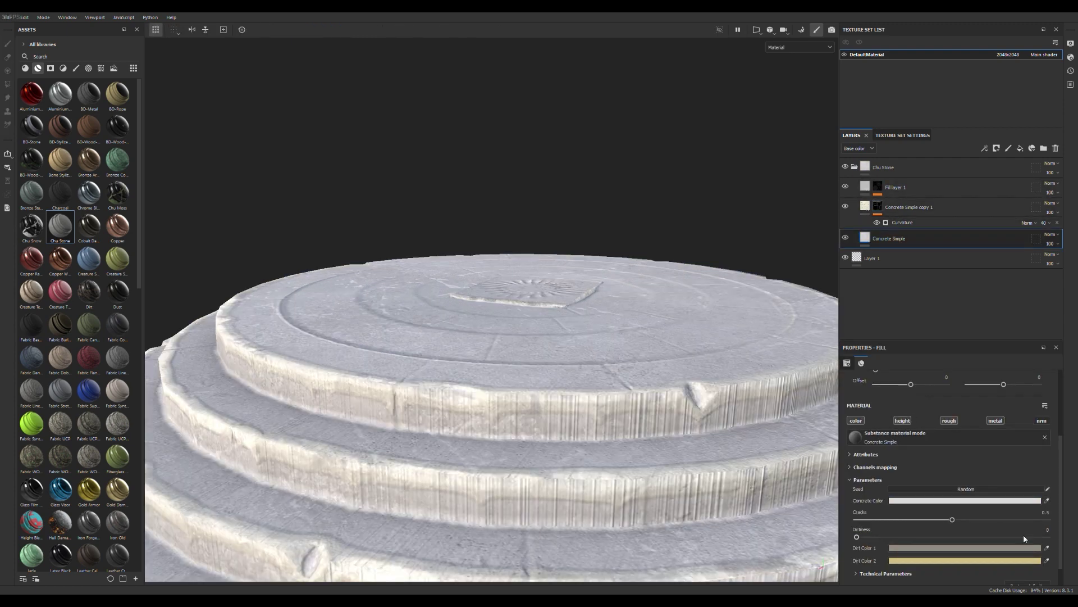
pyautogui.click(1028, 502)
pyautogui.scroll(-3, 662, 457)
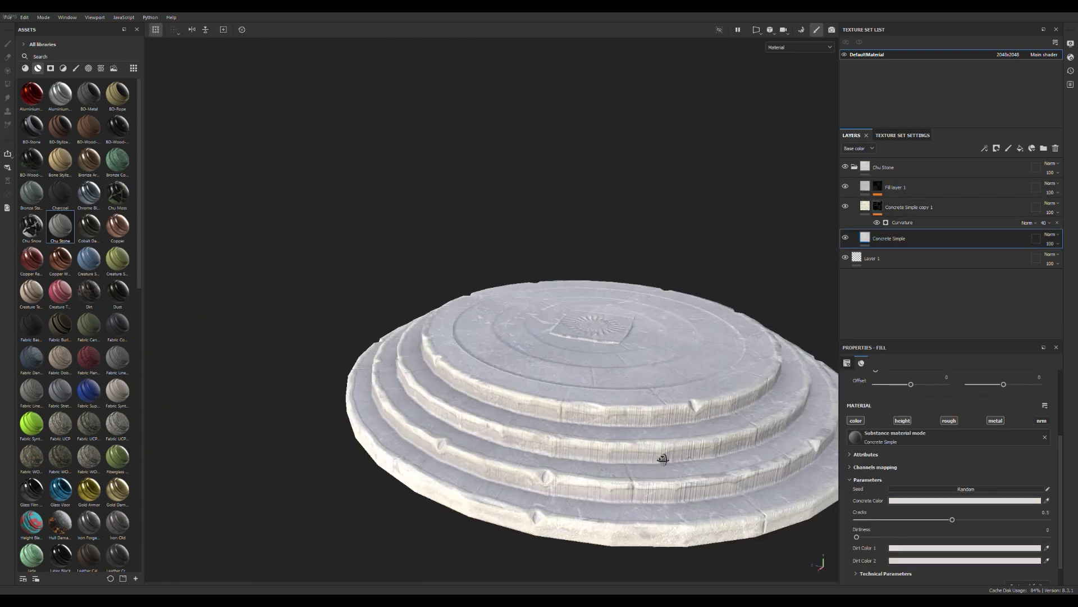
pyautogui.keyDown('alt'); pyautogui.moveTo(663, 458); pyautogui.dragTo(691, 484); pyautogui.keyUp('alt')
pyautogui.scroll(2, 697, 454)
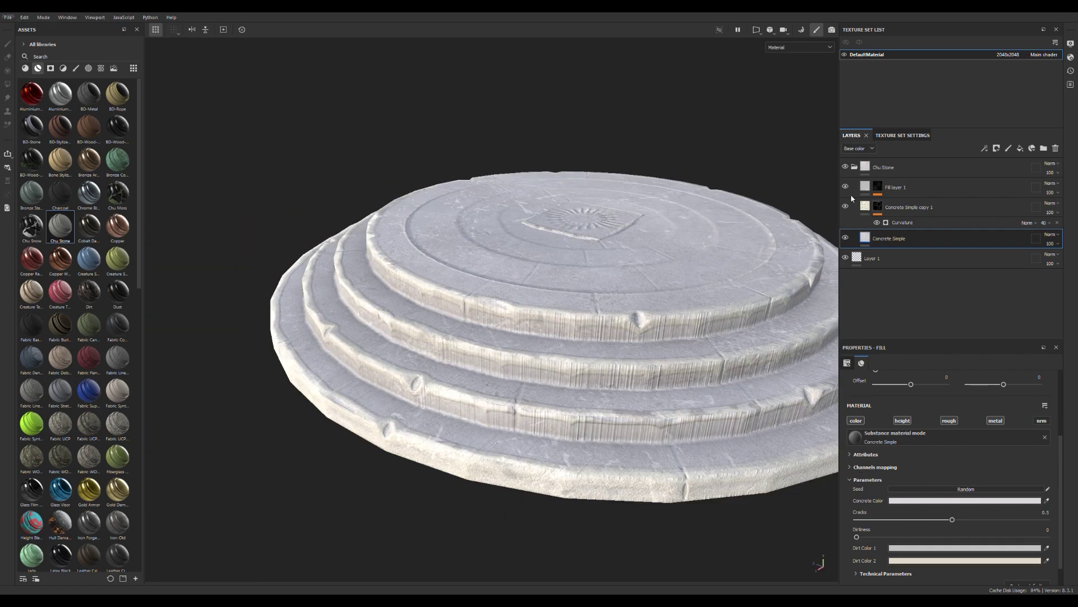
# Step: Hide Fill layer 1 and toggle Concrete Simple copy 1 to compare its effect on the tier edges
pyautogui.click(845, 187)
pyautogui.click(845, 206)
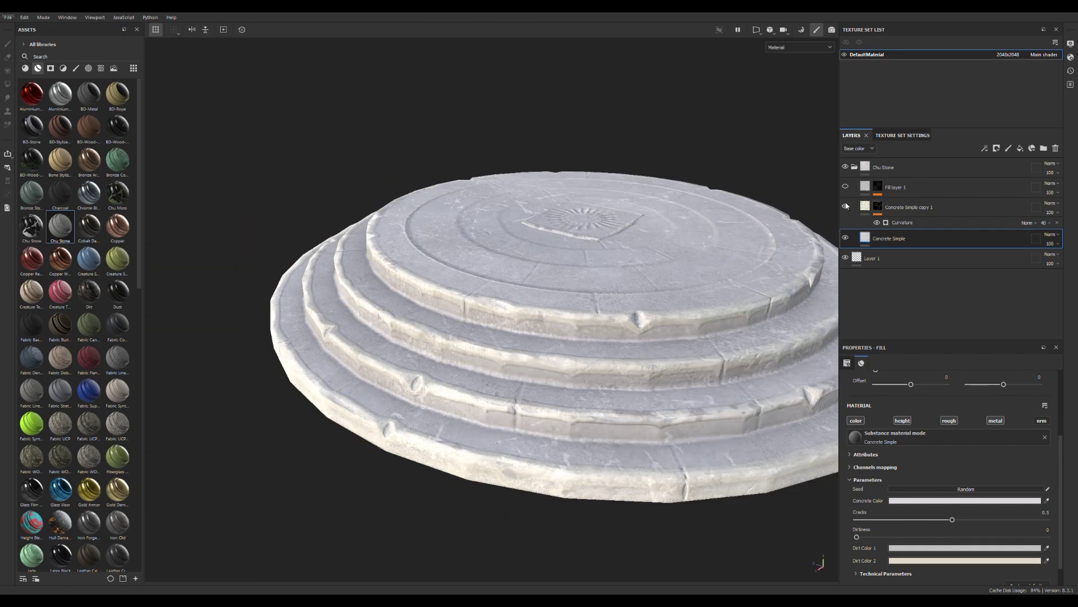
pyautogui.keyDown('alt'); pyautogui.moveTo(655, 416); pyautogui.dragTo(697, 302, button='right'); pyautogui.keyUp('alt')
pyautogui.keyDown('alt'); pyautogui.moveTo(697, 302); pyautogui.dragTo(609, 369); pyautogui.keyUp('alt')
pyautogui.click(846, 207)
pyautogui.click(848, 208)
# Step: Give Concrete Simple copy 1 a bluish grey concrete color and raise its Dirtiness to 0.92
pyautogui.click(929, 208)
pyautogui.click(866, 208)
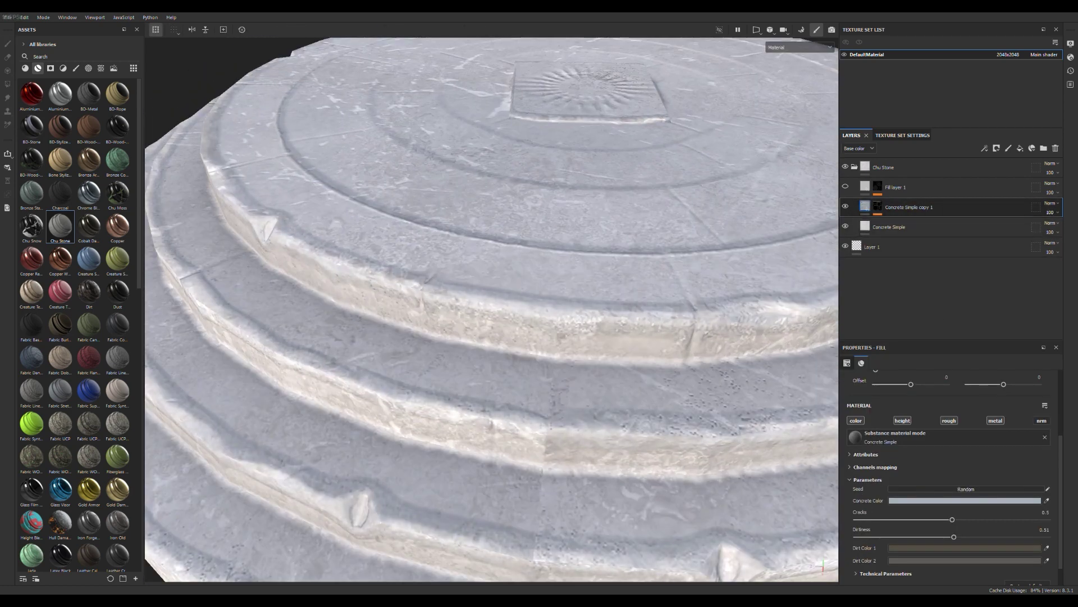
pyautogui.moveTo(856, 536); pyautogui.dragTo(989, 537)
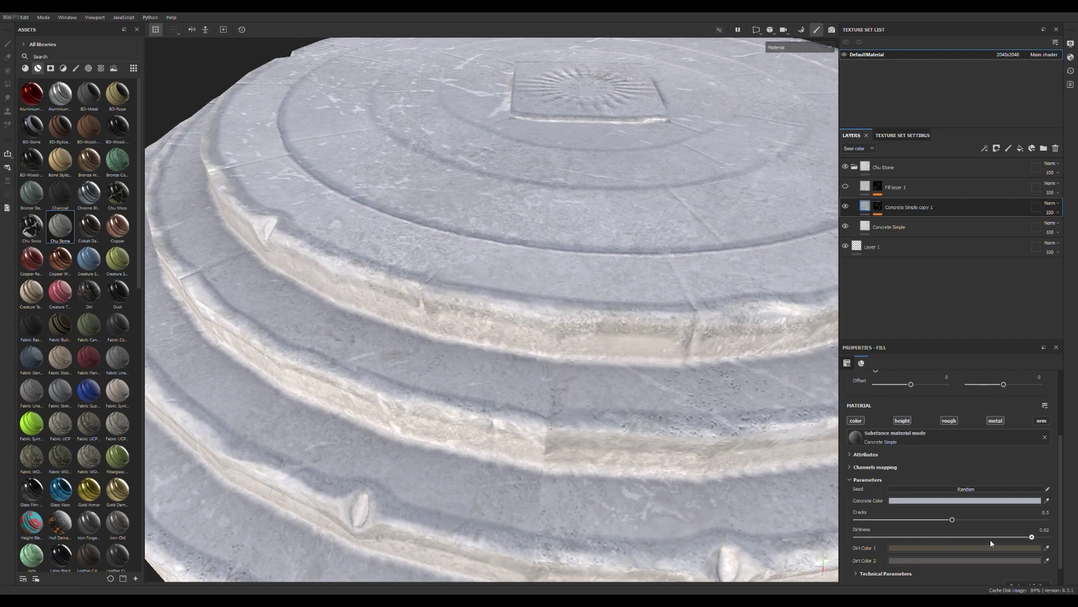
# Step: Set the Dirtiness of Concrete Simple copy 1 to 0.7 and its Cracks to about 0.46
pyautogui.keyDown('alt'); pyautogui.moveTo(562, 292); pyautogui.dragTo(665, 344); pyautogui.keyUp('alt')
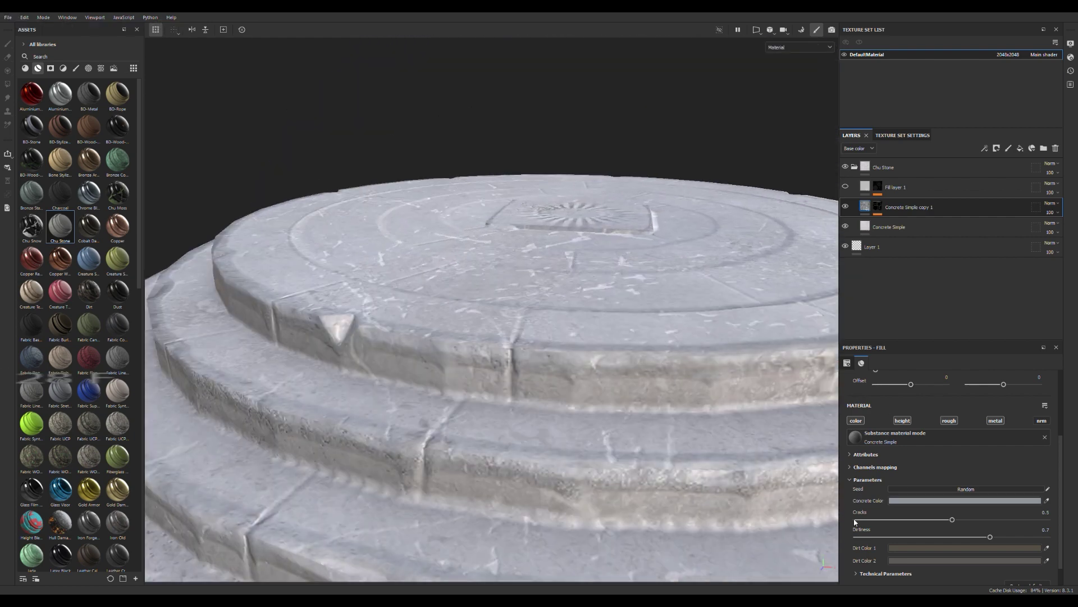
pyautogui.scroll(-4, 650, 394)
pyautogui.keyDown('alt'); pyautogui.moveTo(650, 393); pyautogui.dragTo(548, 382); pyautogui.keyUp('alt')
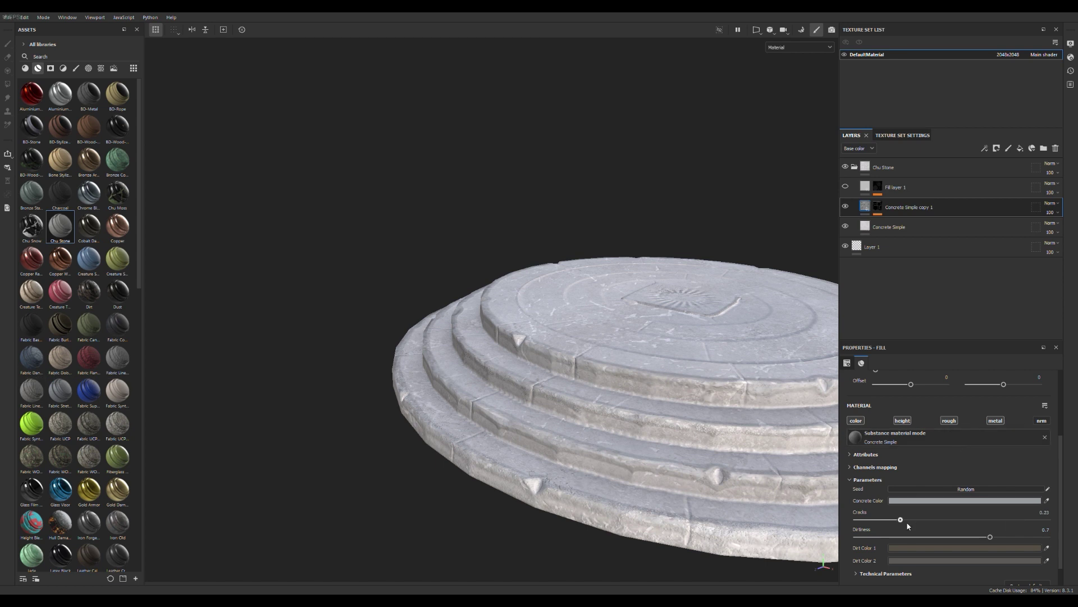
pyautogui.scroll(-1, 872, 475)
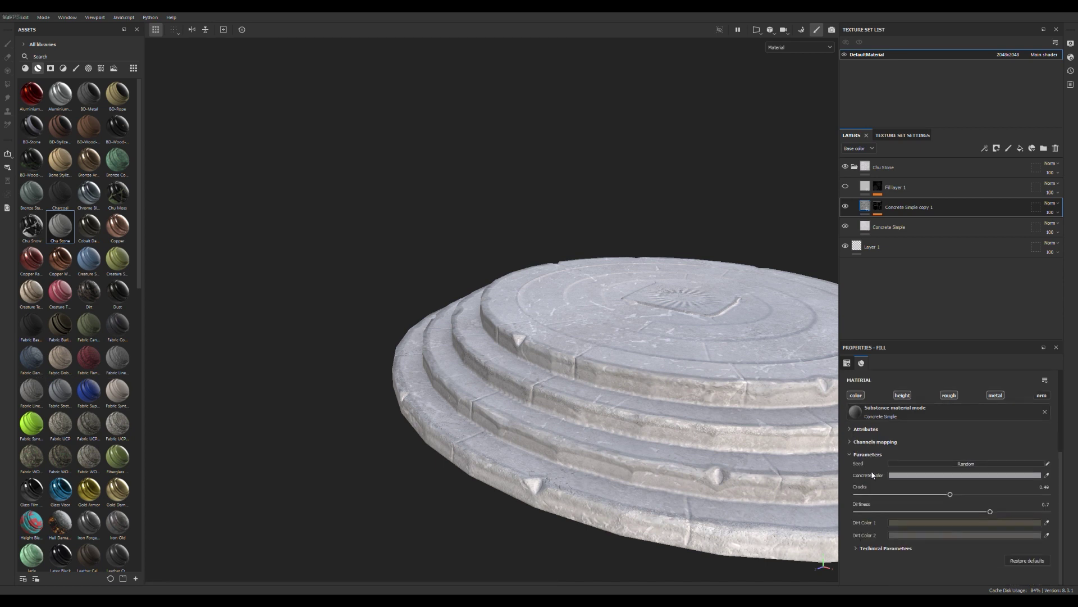
# Step: In the technical parameters of Concrete Simple copy 1, set Luminosity to 0.54 and Contrast to about 0.75 to strengthen the edge wear
pyautogui.click(865, 548)
pyautogui.scroll(-3, 882, 523)
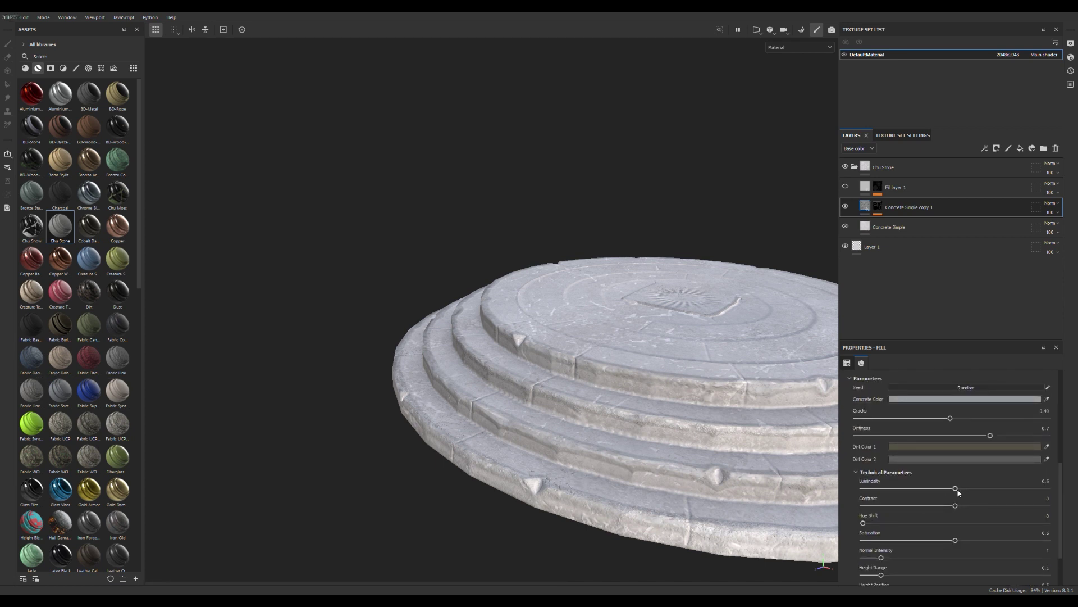
pyautogui.moveTo(958, 492); pyautogui.dragTo(1022, 507)
pyautogui.keyDown('alt'); pyautogui.moveTo(809, 449); pyautogui.dragTo(743, 440); pyautogui.keyUp('alt')
pyautogui.keyDown('alt'); pyautogui.moveTo(743, 440); pyautogui.dragTo(666, 439, button='right'); pyautogui.keyUp('alt')
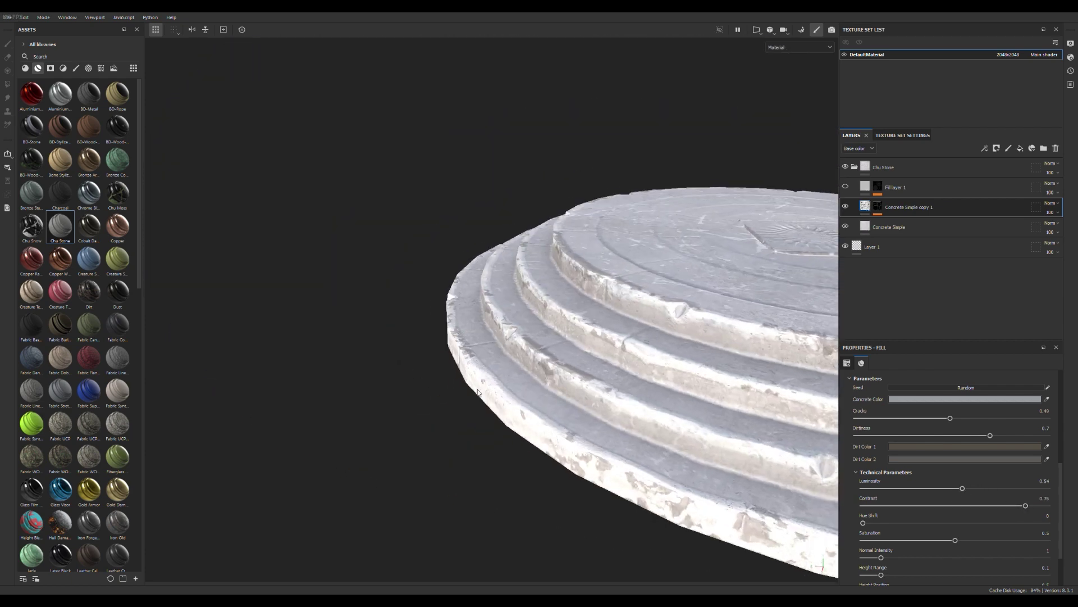
pyautogui.keyDown('alt'); pyautogui.moveTo(667, 439); pyautogui.dragTo(544, 396, button='middle'); pyautogui.keyUp('alt')
pyautogui.keyDown('shift'); pyautogui.moveTo(544, 396); pyautogui.dragTo(685, 343, button='right'); pyautogui.keyUp('shift')
pyautogui.keyDown('alt'); pyautogui.moveTo(685, 343); pyautogui.dragTo(596, 344); pyautogui.keyUp('alt')
pyautogui.scroll(-5, 596, 344)
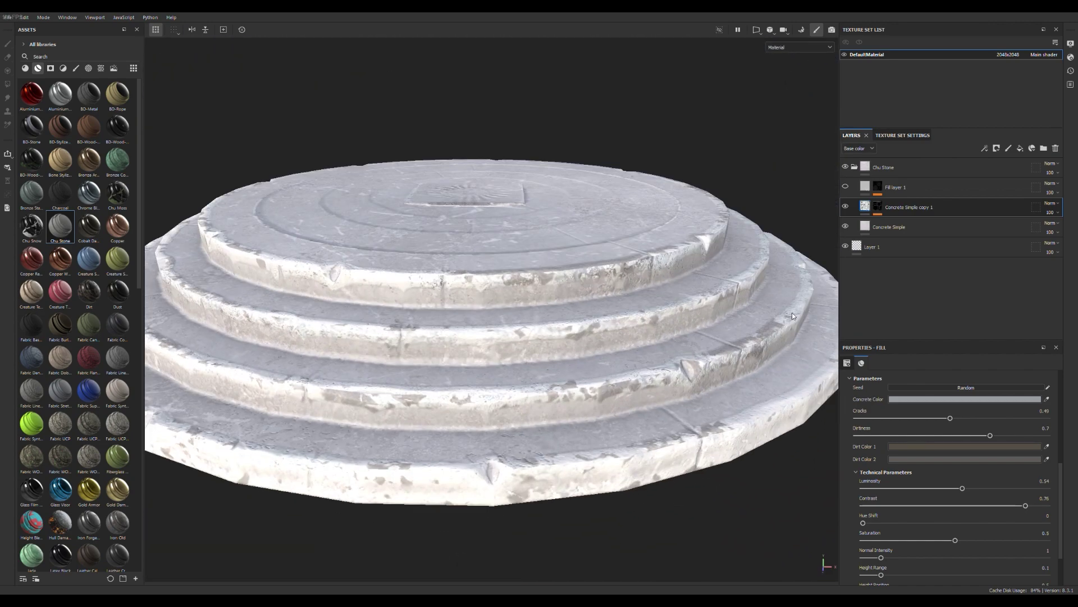
# Step: Hide Concrete Simple copy 1 and select the Concrete Simple layer to examine the underlying stone on the tiers
pyautogui.scroll(4, 685, 376)
pyautogui.click(899, 233)
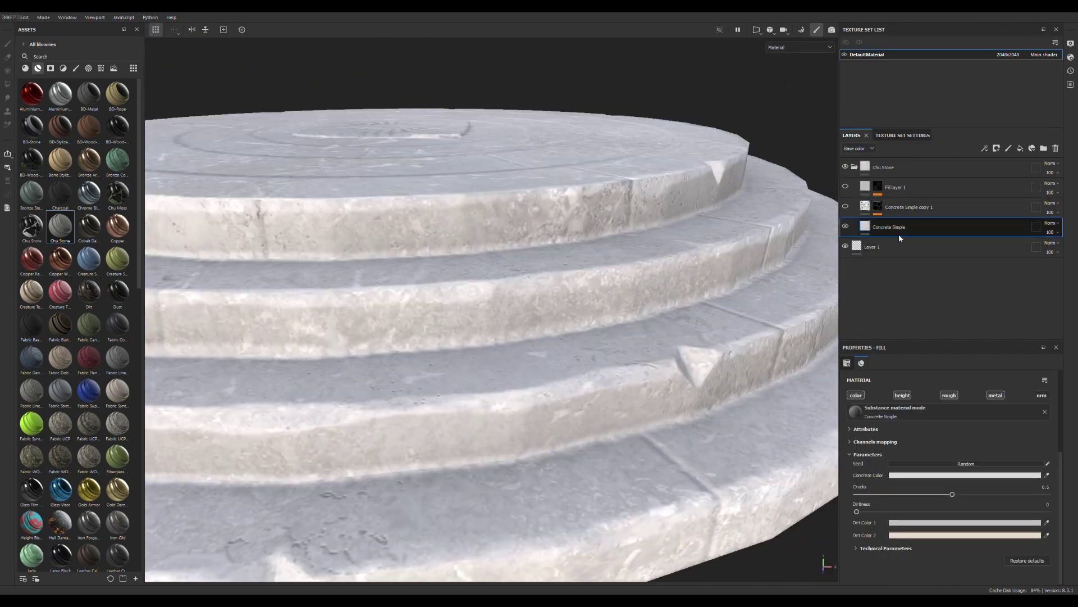
pyautogui.scroll(3, 921, 448)
pyautogui.click(906, 421)
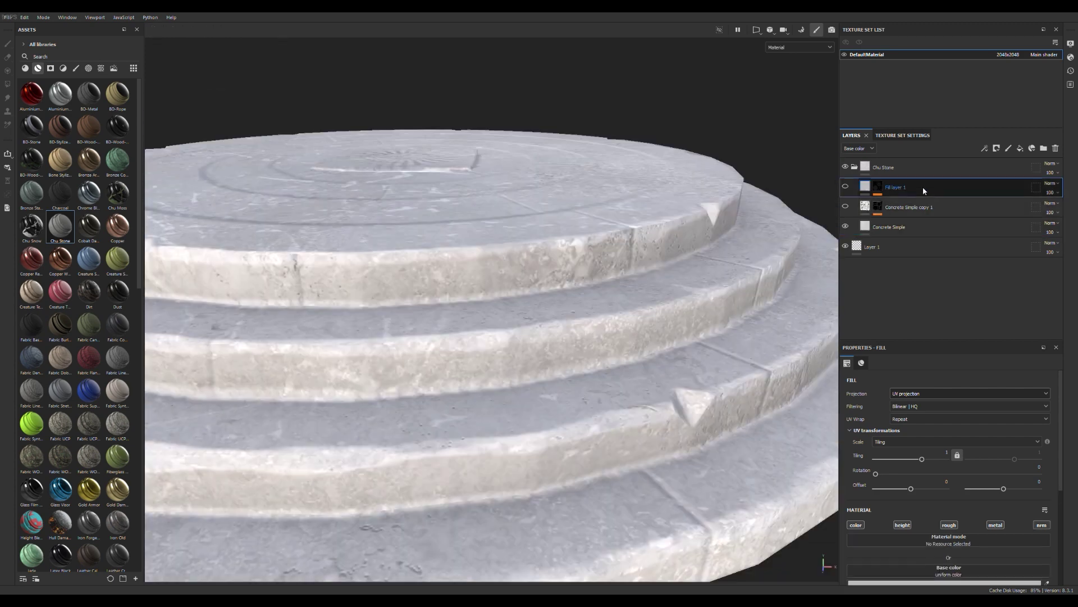
# Step: Show Fill layer 1 and examine its dirt streaks on the tier sides and top surface
pyautogui.click(894, 188)
pyautogui.click(919, 191)
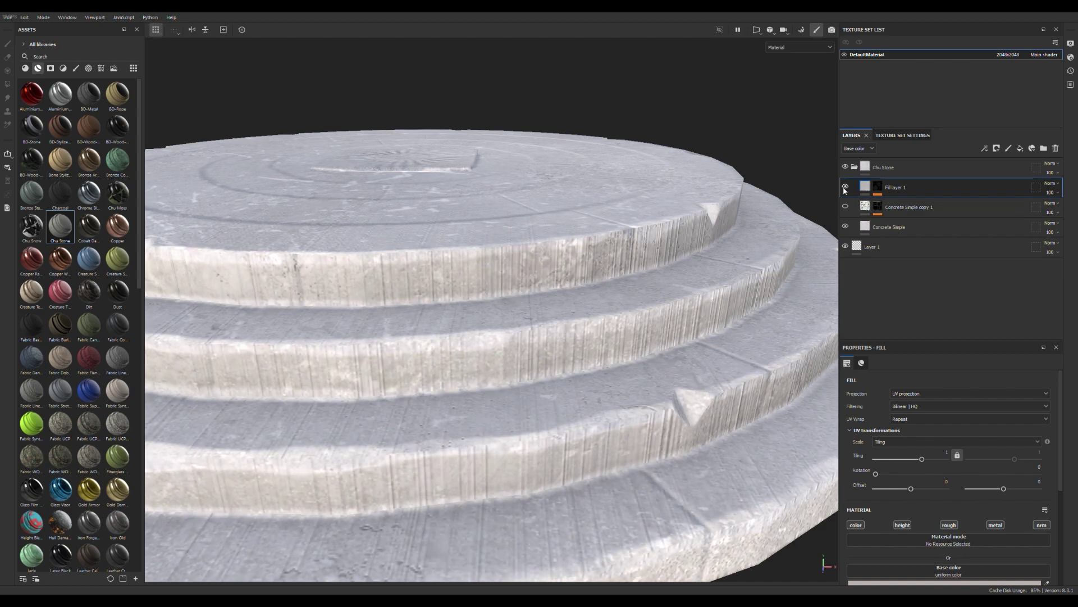
pyautogui.scroll(10, 645, 383)
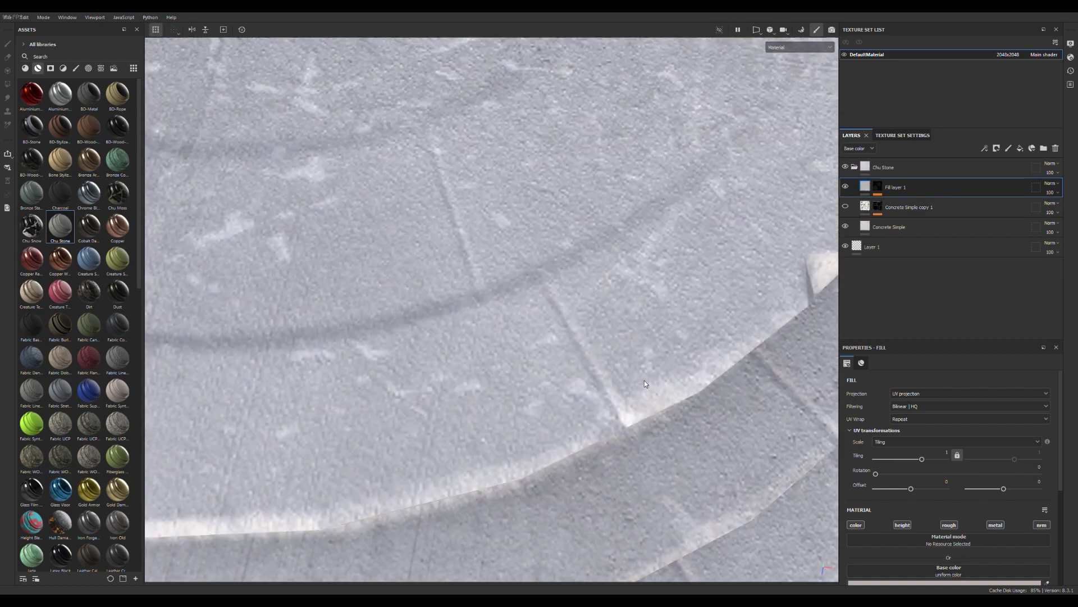
pyautogui.scroll(-8, 645, 383)
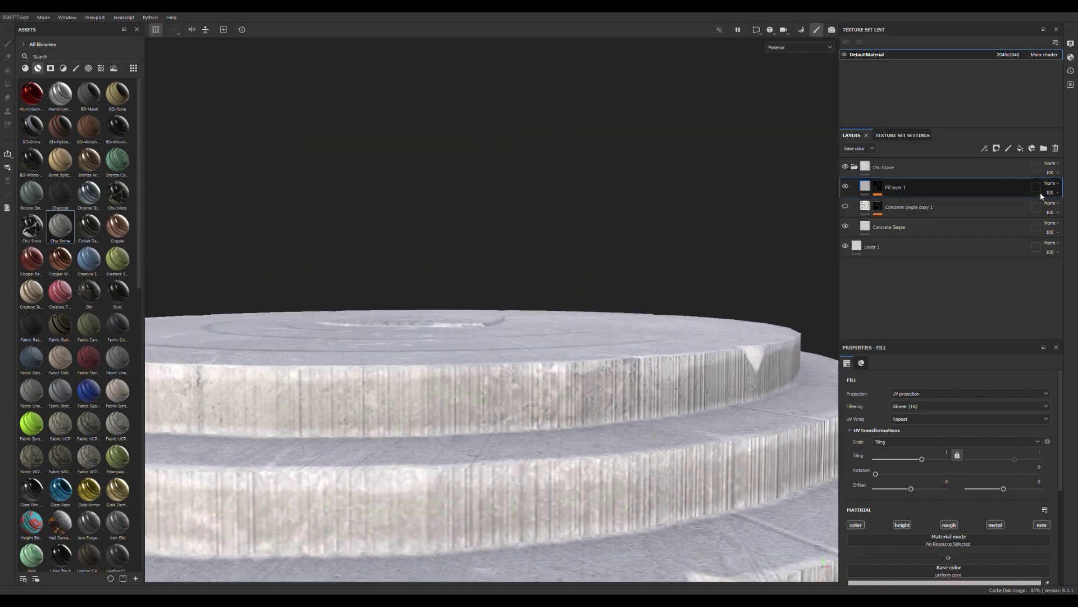
# Step: Show Concrete Simple copy 1, toggle Fill layer 1 to compare its streaks, and leave Fill layer 1 hidden
pyautogui.click(845, 206)
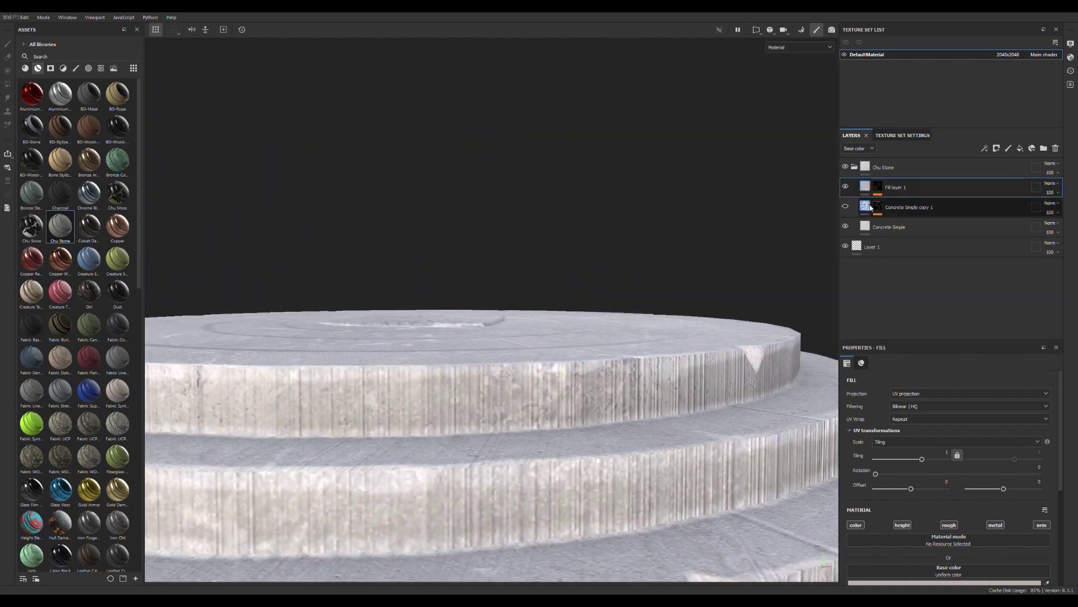
pyautogui.click(845, 186)
pyautogui.click(846, 186)
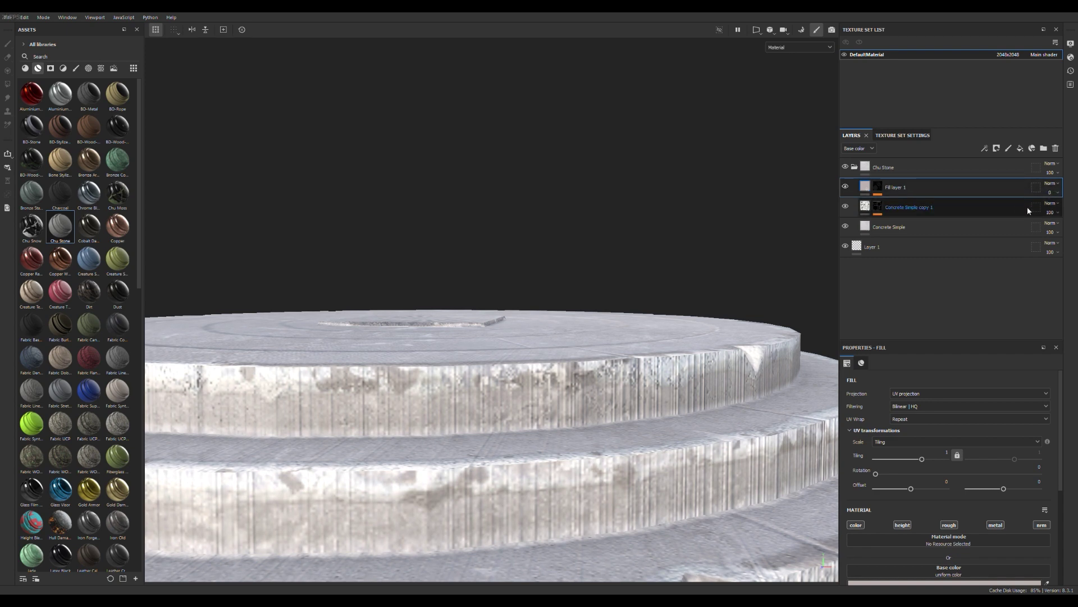
pyautogui.click(881, 192)
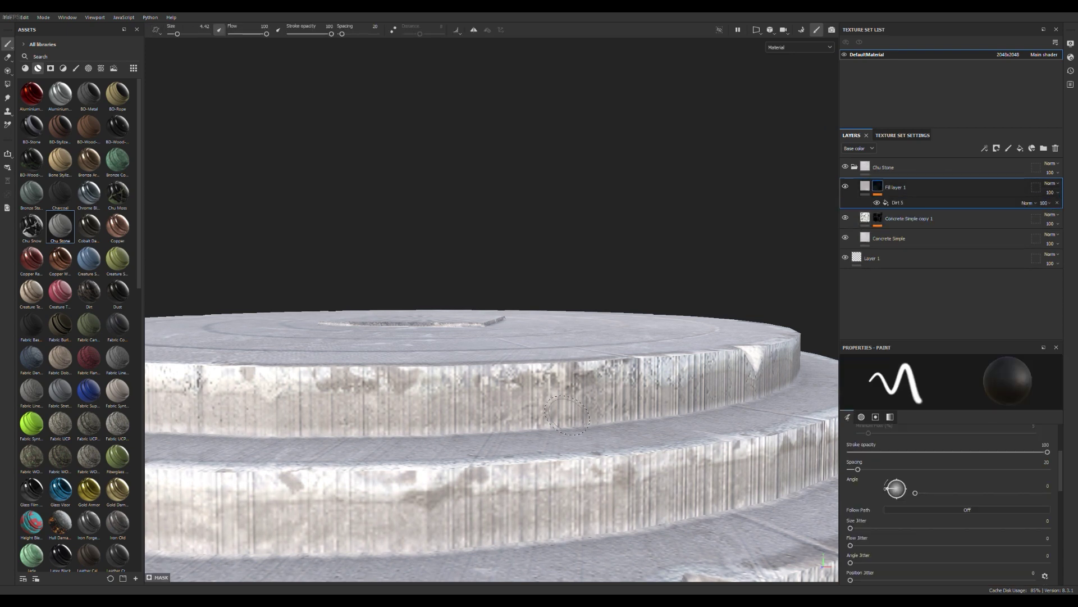
pyautogui.keyDown('alt'); pyautogui.moveTo(564, 391); pyautogui.dragTo(694, 305); pyautogui.keyUp('alt')
pyautogui.keyDown('alt'); pyautogui.moveTo(544, 223); pyautogui.dragTo(445, 192); pyautogui.keyUp('alt')
pyautogui.scroll(4, 602, 255)
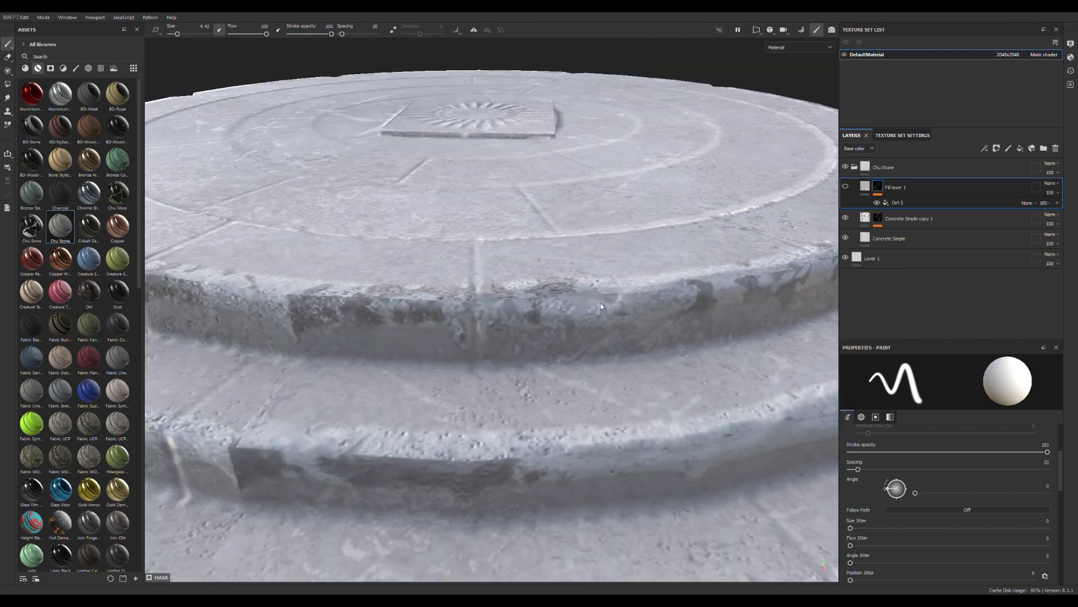
pyautogui.scroll(-3, 548, 352)
# Step: Collapse the Chu Stone group and save it as a smart material named Chu Temple
pyautogui.click(854, 168)
pyautogui.rightClick(882, 171)
pyautogui.click(941, 457)
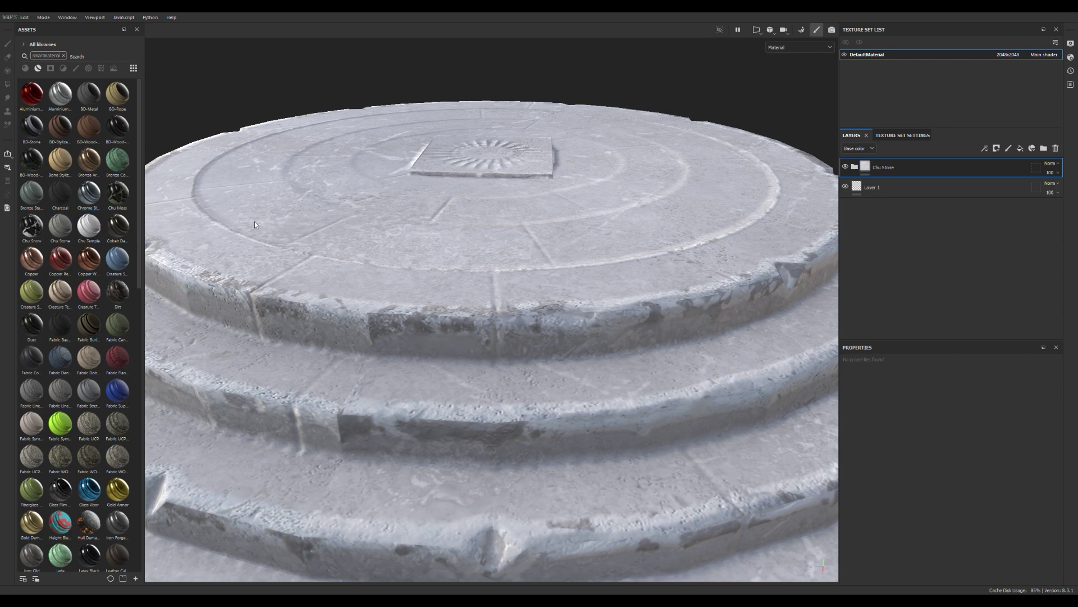
# Step: Export the textures of the temple base and inspect the finished stone surface
pyautogui.scroll(-4, 425, 233)
pyautogui.keyDown('alt'); pyautogui.moveTo(427, 235); pyautogui.dragTo(534, 247); pyautogui.keyUp('alt')
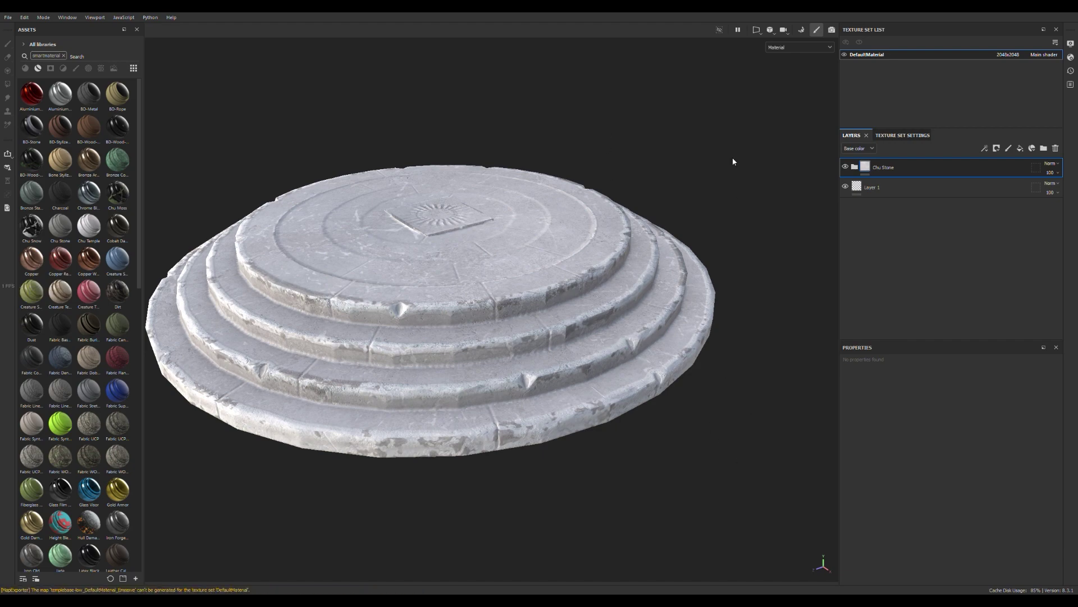
pyautogui.scroll(6, 409, 224)
pyautogui.keyDown('alt'); pyautogui.moveTo(409, 224); pyautogui.dragTo(503, 289); pyautogui.keyUp('alt')
pyautogui.scroll(-5, 503, 289)
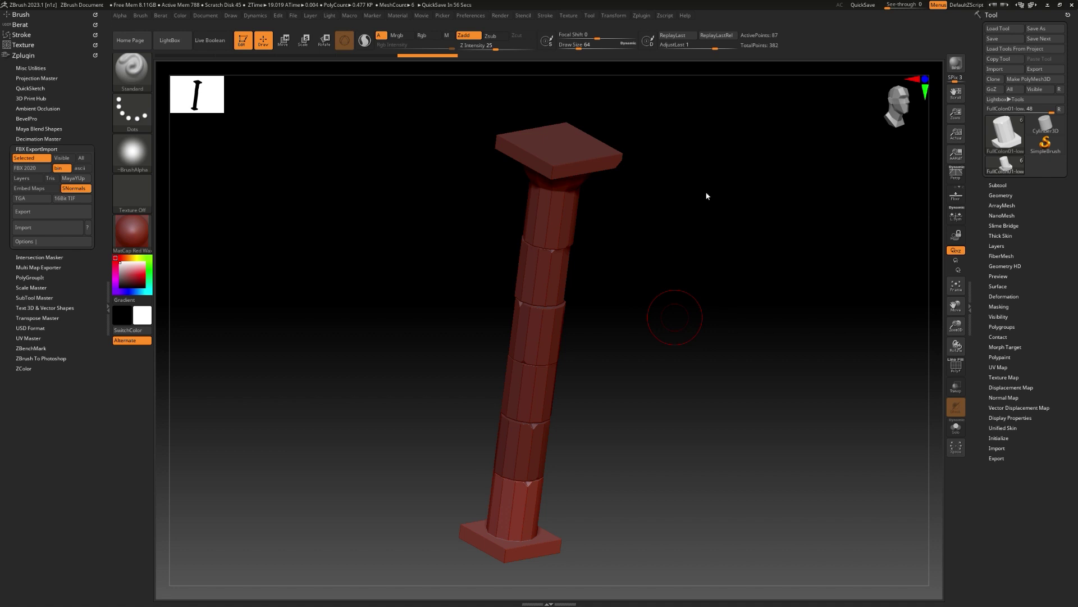
# Step: Switch to ZBrush and isolate the bottom piece of the low-poly column, framing it in the view
pyautogui.moveTo(646, 300); pyautogui.dragTo(601, 281)
pyautogui.keyDown('alt'); pyautogui.moveTo(606, 315); pyautogui.dragTo(623, 214); pyautogui.keyUp('alt')
pyautogui.hotkey('ctrl', 'shift', 's')
pyautogui.press('f')
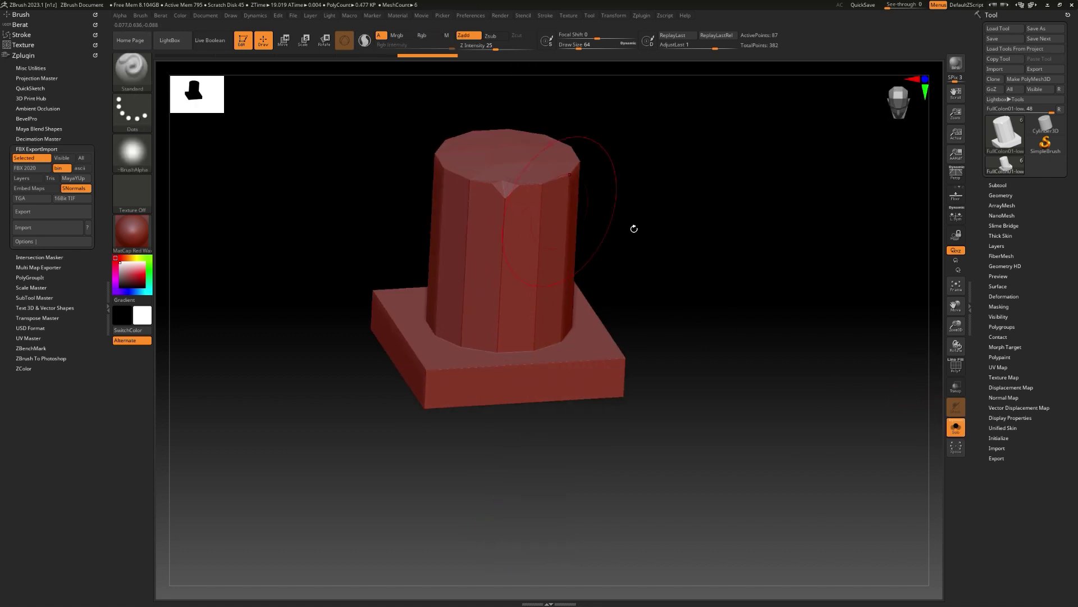
# Step: Apply DynaMesh at resolution 304 to the column's bottom piece and subdivide it once
pyautogui.click(1001, 195)
pyautogui.click(1001, 347)
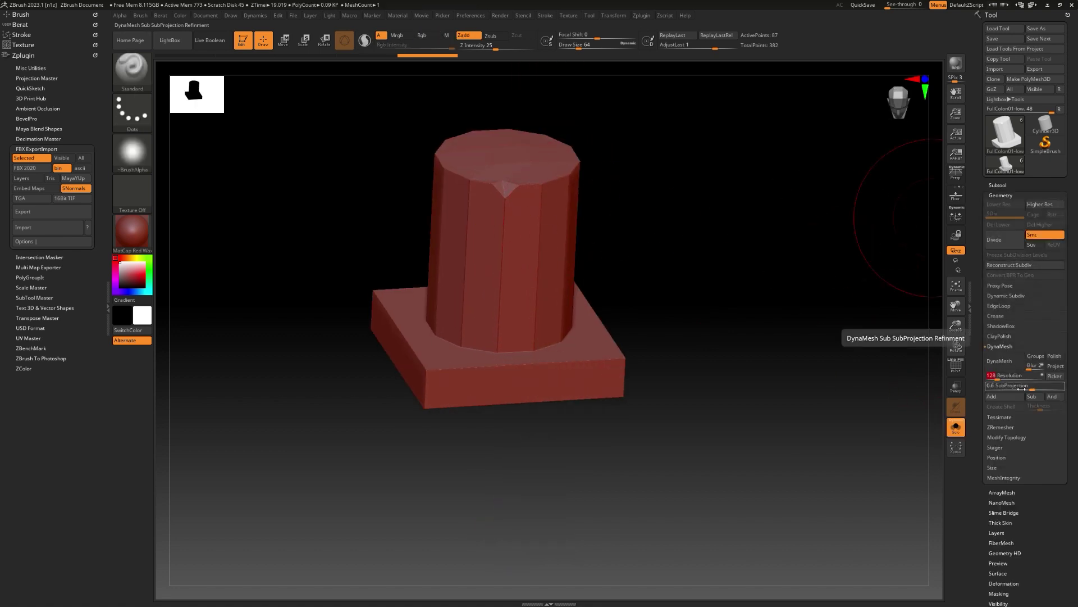
pyautogui.write('300')
pyautogui.press('Return')
pyautogui.click(1004, 361)
pyautogui.moveTo(612, 253)
pyautogui.mouseDown(button='right')
pyautogui.moveTo(578, 272)
pyautogui.moveTo(609, 287)
pyautogui.moveTo(573, 276)
pyautogui.mouseUp(button='right')
pyautogui.click(1004, 241)
# Step: Chip the cylinder's upper rim unevenly all the way around with the TrimDynamic brush at a draw size of about 14
pyautogui.press('b')
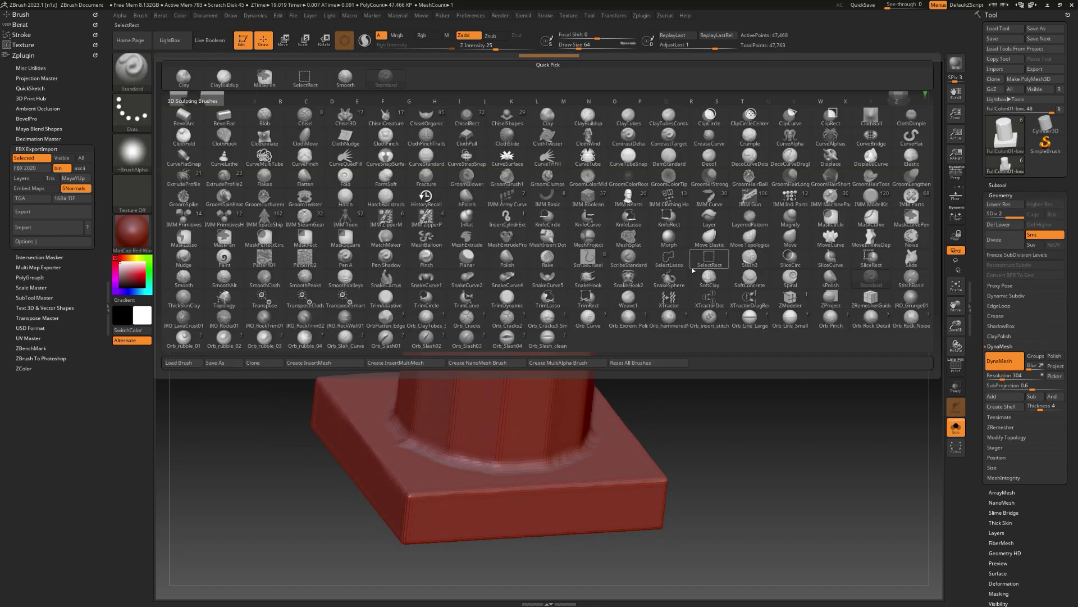
pyautogui.press('t')
pyautogui.press('d')
pyautogui.press('s')
pyautogui.moveTo(654, 325); pyautogui.dragTo(646, 325)
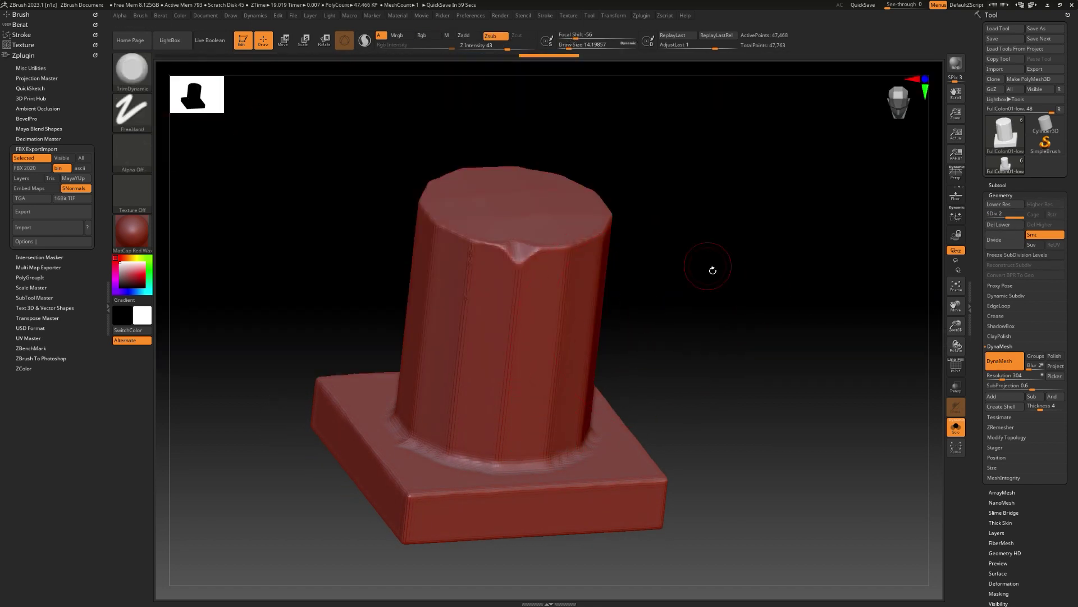
pyautogui.moveTo(713, 270); pyautogui.dragTo(579, 327)
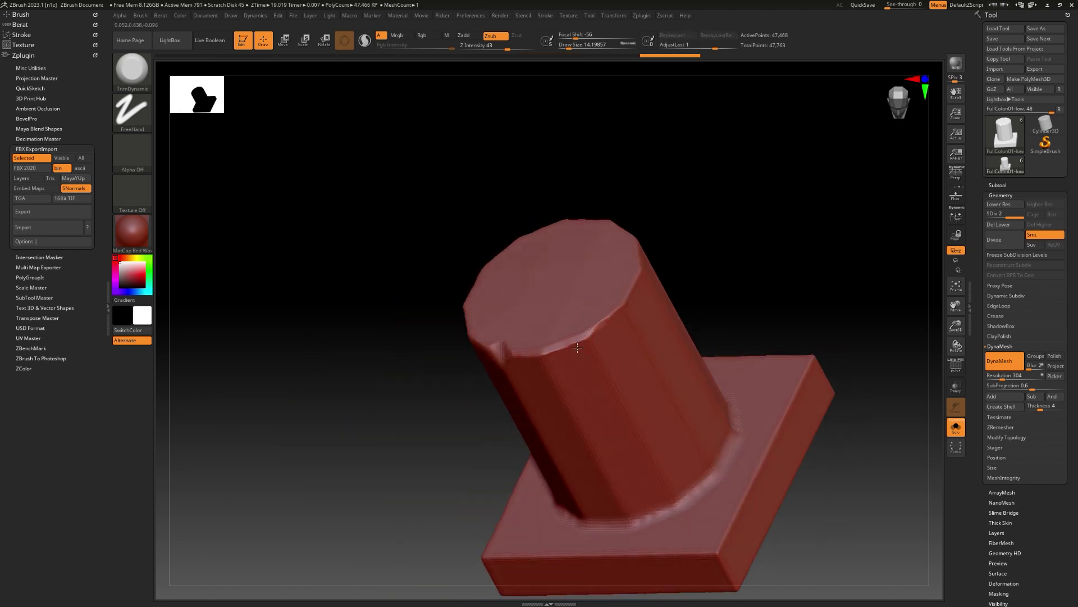
pyautogui.moveTo(623, 315)
pyautogui.mouseDown(button='right')
pyautogui.moveTo(662, 140)
pyautogui.moveTo(649, 376)
pyautogui.mouseUp(button='right')
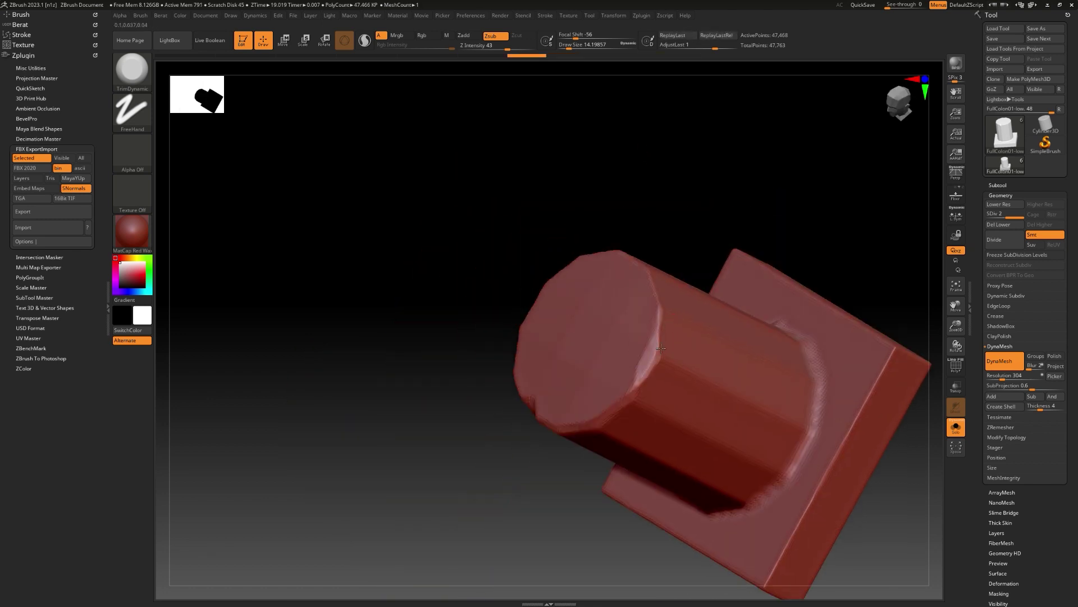
pyautogui.moveTo(667, 311); pyautogui.dragTo(711, 349, button='right')
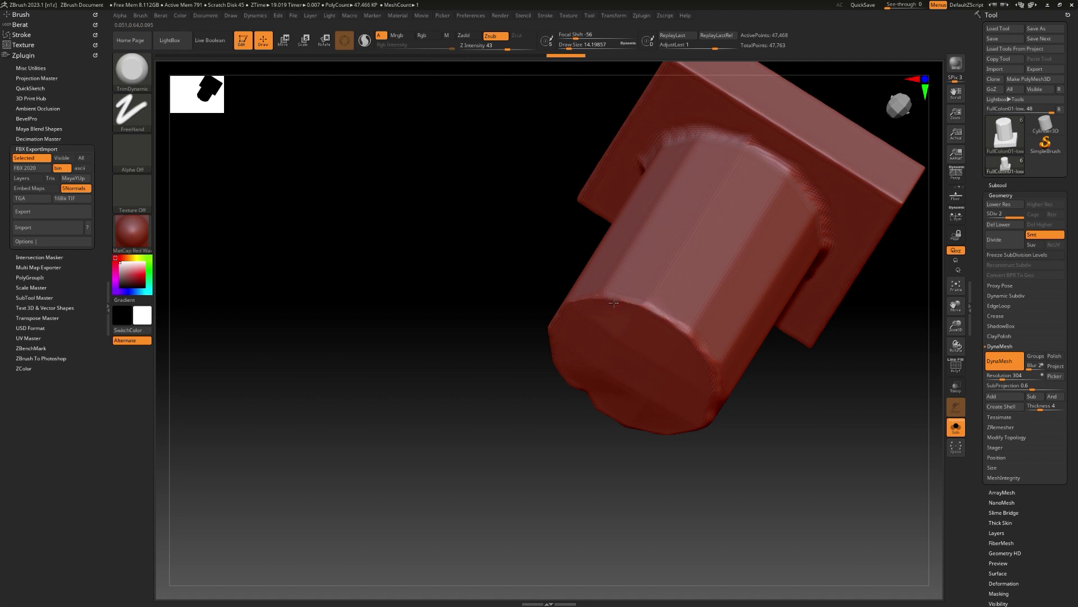
pyautogui.moveTo(614, 303); pyautogui.dragTo(601, 302)
pyautogui.moveTo(601, 301); pyautogui.dragTo(691, 306, button='right')
pyautogui.moveTo(629, 308)
pyautogui.mouseDown()
pyautogui.moveTo(581, 321)
pyautogui.moveTo(561, 341)
pyautogui.mouseUp()
pyautogui.moveTo(548, 351)
pyautogui.mouseDown(button='right')
pyautogui.moveTo(780, 336)
pyautogui.moveTo(809, 314)
pyautogui.mouseUp(button='right')
pyautogui.moveTo(543, 361); pyautogui.dragTo(533, 354)
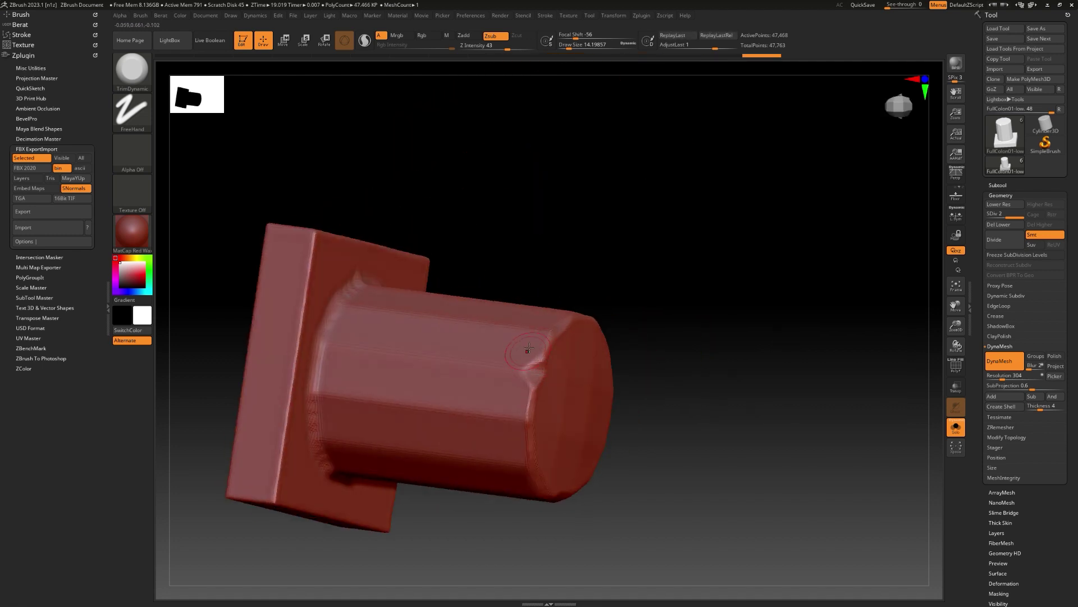
pyautogui.press('shift')
# Step: Wear down the corners and upper edges of the square plinth with TrimDynamic at a draw size of about 20
pyautogui.moveTo(503, 372)
pyautogui.mouseDown(button='right')
pyautogui.moveTo(777, 397)
pyautogui.moveTo(603, 384)
pyautogui.mouseUp(button='right')
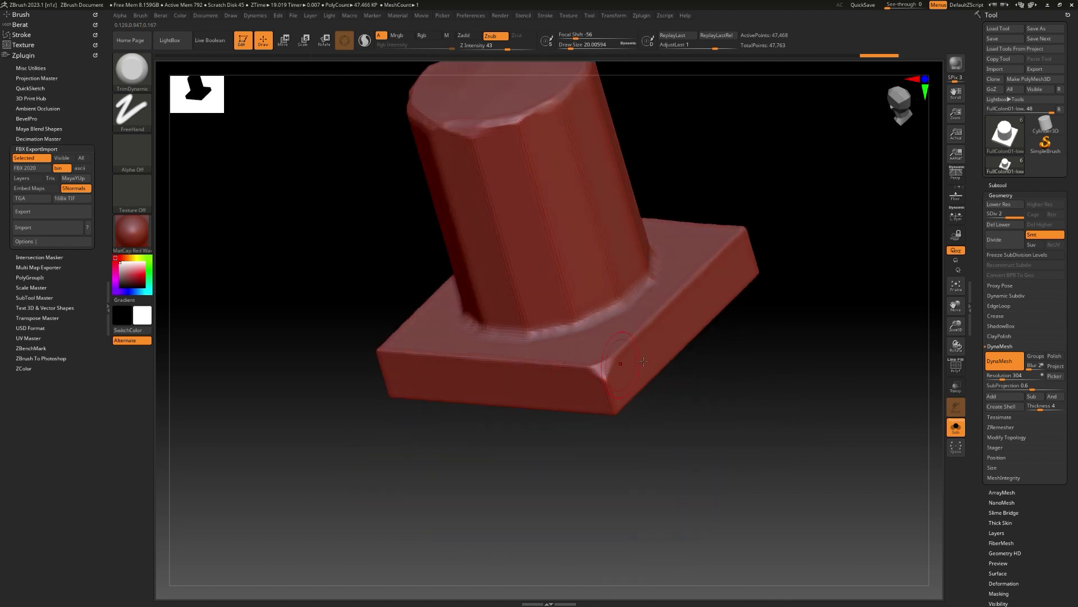
pyautogui.moveTo(619, 422)
pyautogui.mouseDown(button='right')
pyautogui.moveTo(717, 431)
pyautogui.moveTo(607, 420)
pyautogui.mouseUp(button='right')
pyautogui.moveTo(609, 345); pyautogui.dragTo(668, 481, button='right')
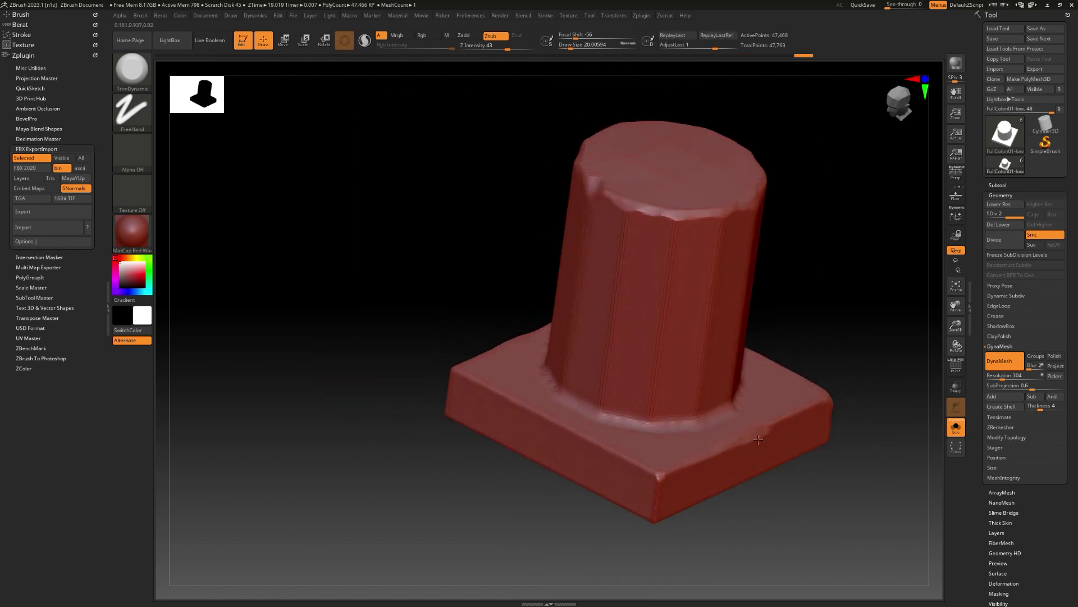
pyautogui.moveTo(416, 472); pyautogui.dragTo(493, 334, button='right')
pyautogui.moveTo(538, 318); pyautogui.dragTo(626, 285)
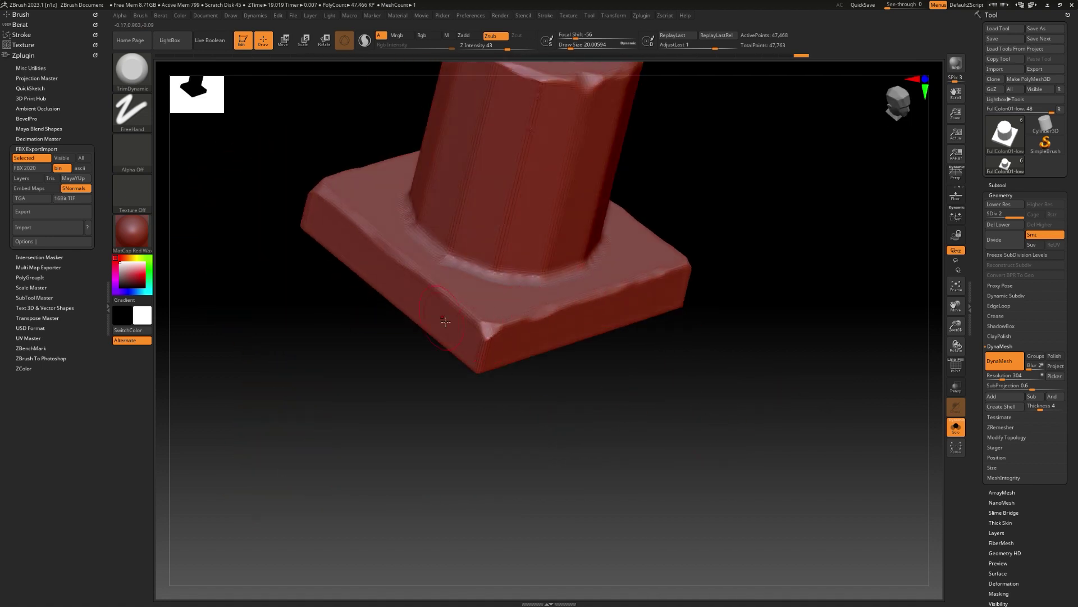
# Step: Try a JRO rock brush on the cylinder's top face
pyautogui.press('b')
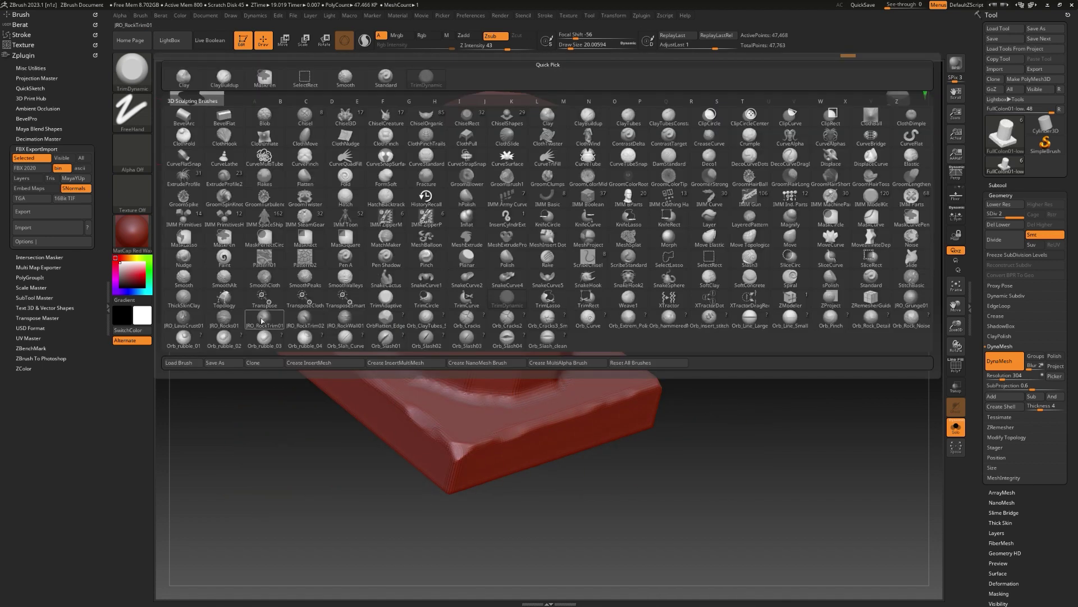
pyautogui.click(183, 319)
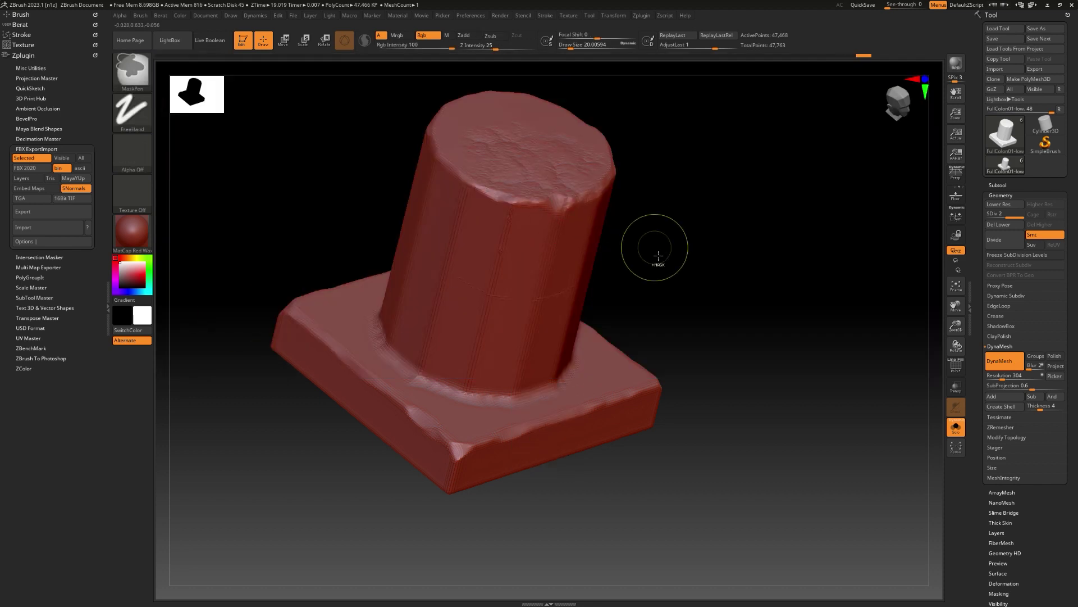
# Step: Roughen the cylinder's whole top face with the Orb_Rock_Noise brush in a straight top view
pyautogui.press('b')
pyautogui.click(911, 318)
pyautogui.moveTo(843, 313)
pyautogui.mouseDown()
pyautogui.moveTo(790, 313)
pyautogui.moveTo(793, 388)
pyautogui.mouseUp()
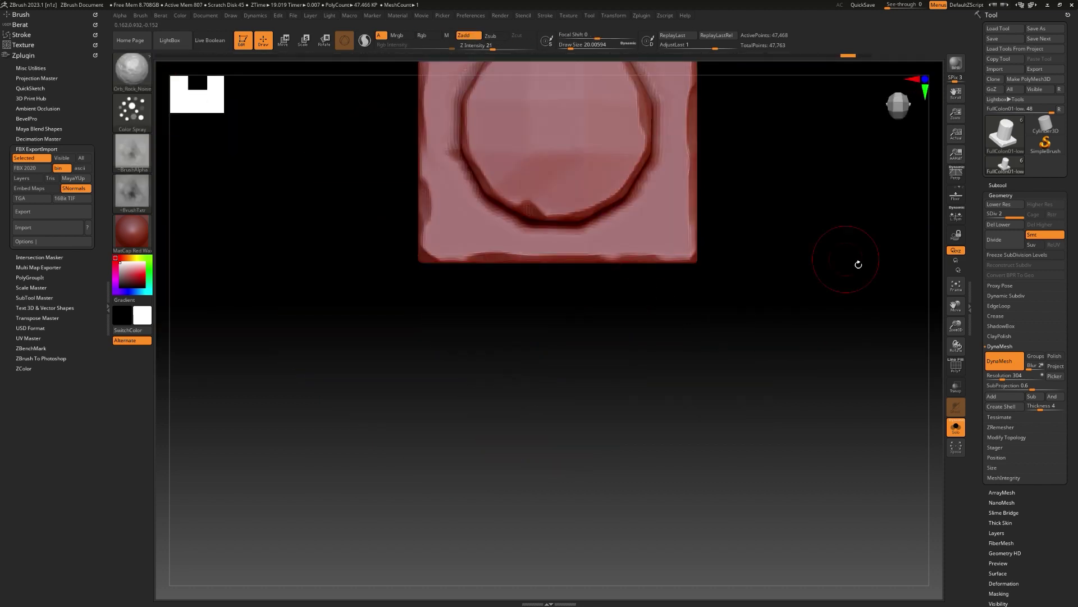
pyautogui.keyDown('alt'); pyautogui.moveTo(858, 265); pyautogui.dragTo(773, 399); pyautogui.keyUp('alt')
pyautogui.moveTo(480, 227); pyautogui.dragTo(442, 314)
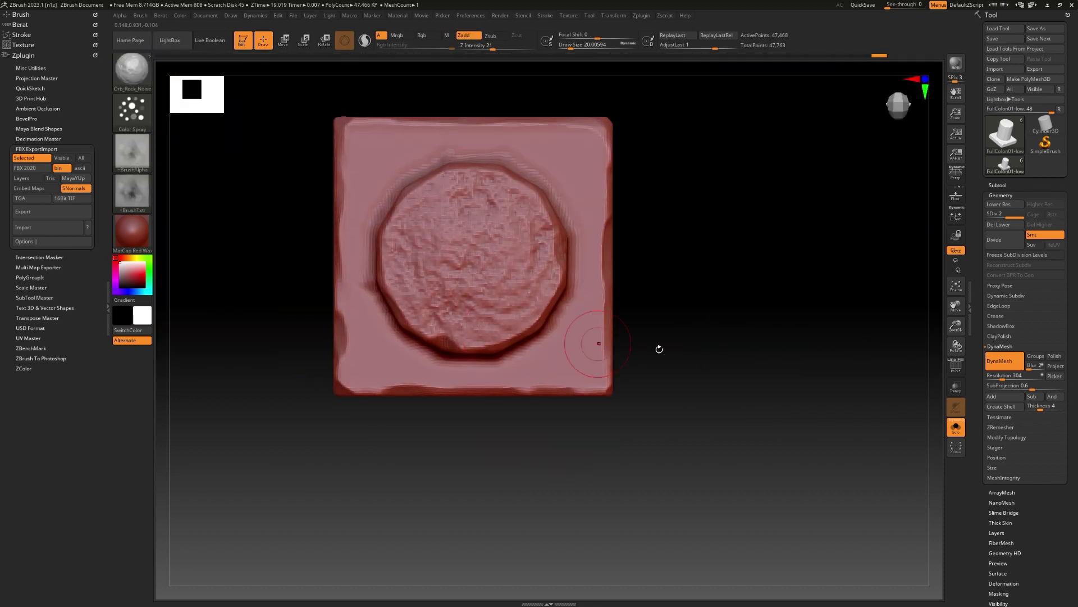
pyautogui.moveTo(660, 349)
pyautogui.mouseDown()
pyautogui.moveTo(734, 224)
pyautogui.moveTo(741, 276)
pyautogui.moveTo(758, 283)
pyautogui.mouseUp()
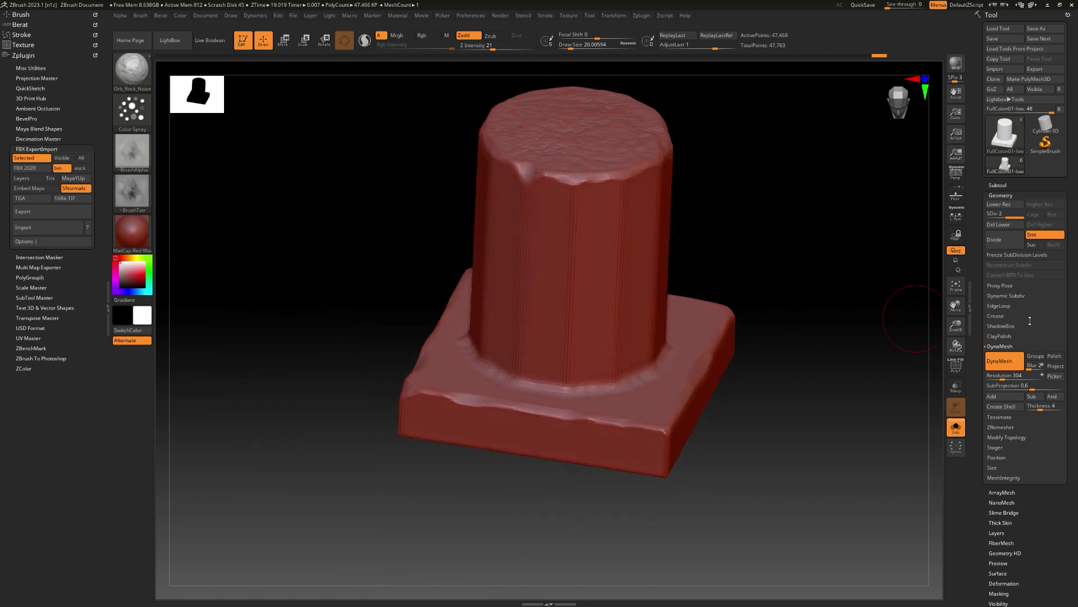
# Step: Carve straight vertical flutes along the facet edges all around the cylinder with the DamStandard brush at a draw size of about 20
pyautogui.moveTo(814, 326); pyautogui.dragTo(755, 284)
pyautogui.click(132, 71)
pyautogui.click(669, 157)
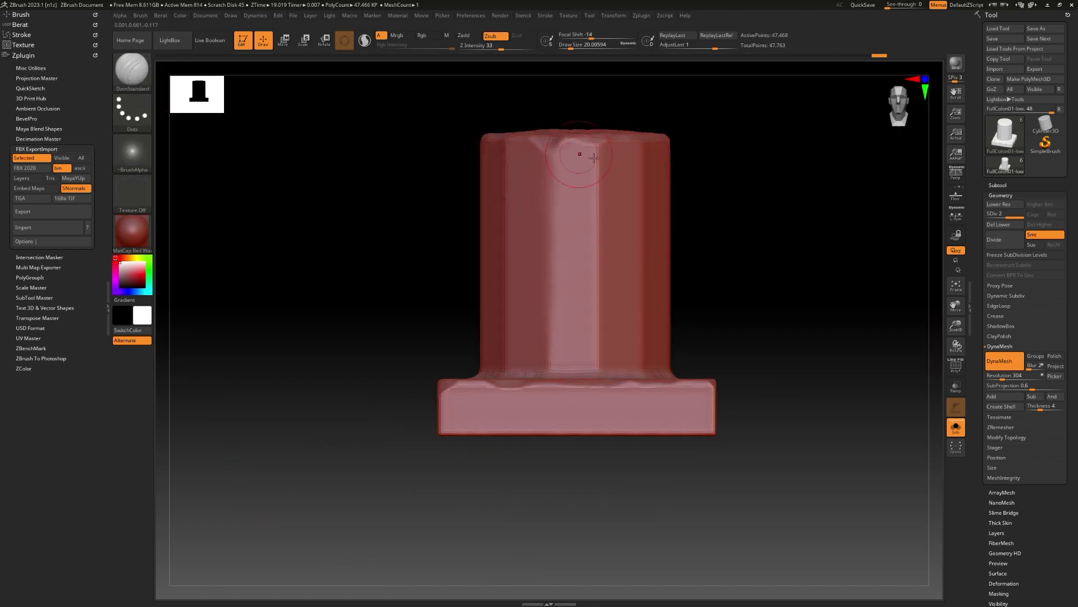
pyautogui.keyDown('shift'); pyautogui.moveTo(602, 154); pyautogui.dragTo(600, 264); pyautogui.keyUp('shift')
pyautogui.keyDown('shift'); pyautogui.moveTo(602, 379); pyautogui.dragTo(602, 383); pyautogui.keyUp('shift')
pyautogui.moveTo(789, 315); pyautogui.dragTo(716, 297)
pyautogui.moveTo(656, 376); pyautogui.dragTo(658, 377)
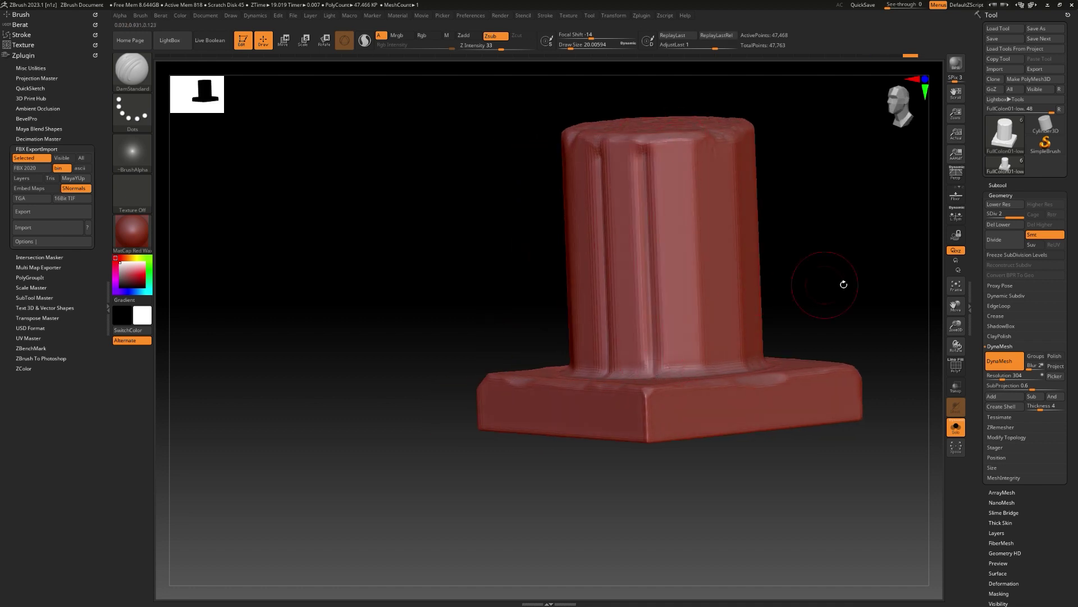
pyautogui.moveTo(843, 277); pyautogui.dragTo(601, 183)
pyautogui.moveTo(619, 404); pyautogui.dragTo(620, 408)
pyautogui.moveTo(809, 298); pyautogui.dragTo(730, 285)
pyautogui.moveTo(584, 216); pyautogui.dragTo(602, 296)
pyautogui.moveTo(610, 446); pyautogui.dragTo(610, 445)
pyautogui.moveTo(730, 388); pyautogui.dragTo(758, 354)
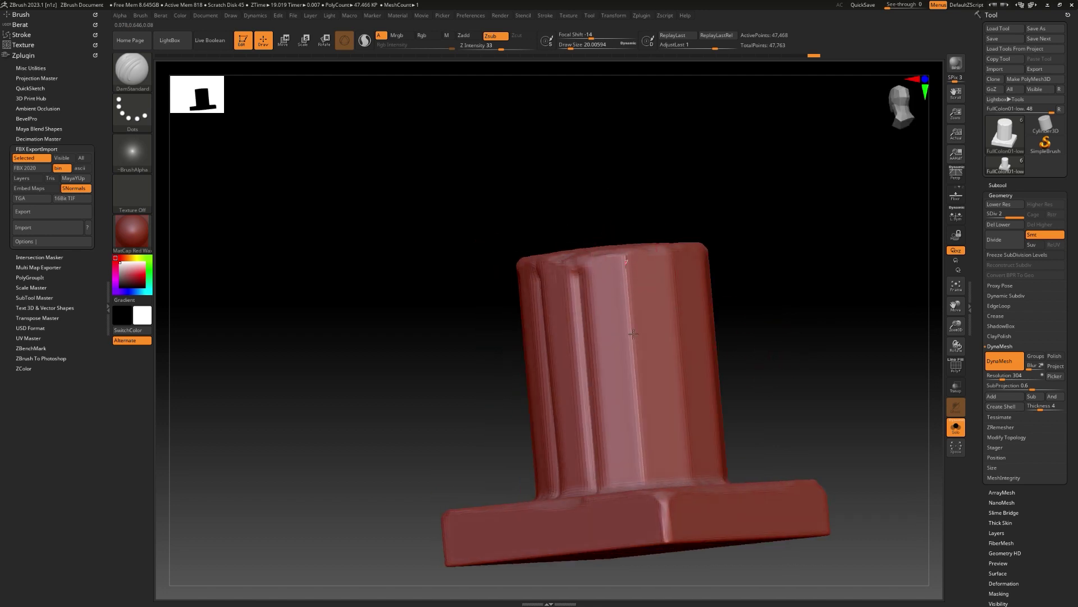
pyautogui.moveTo(649, 487); pyautogui.dragTo(649, 492)
pyautogui.moveTo(781, 387); pyautogui.dragTo(733, 424)
pyautogui.moveTo(624, 292); pyautogui.dragTo(642, 390)
pyautogui.moveTo(654, 525); pyautogui.dragTo(654, 526)
pyautogui.moveTo(775, 394); pyautogui.dragTo(799, 356)
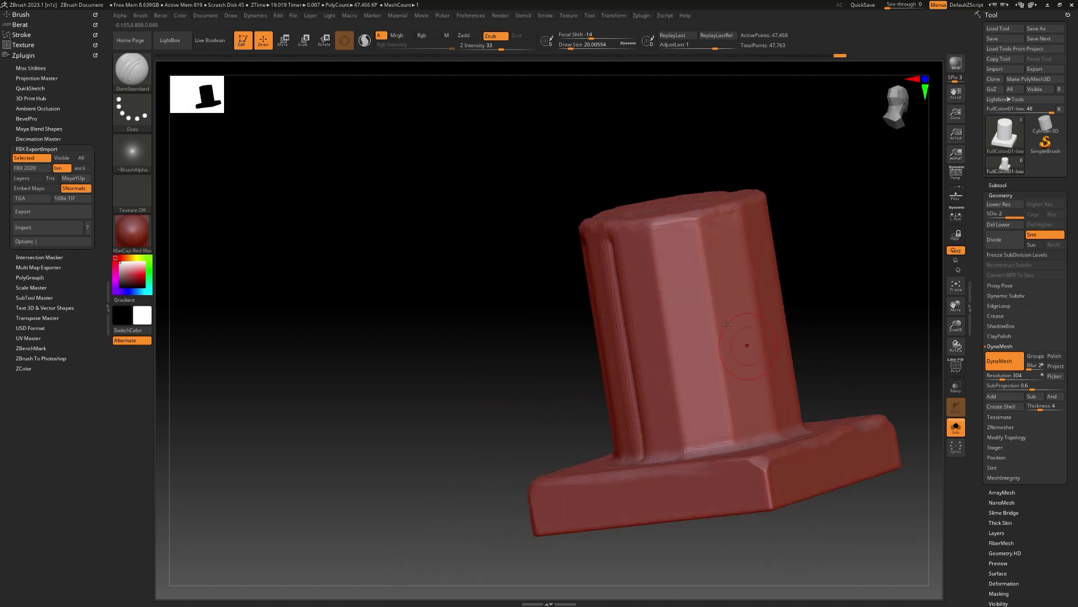
pyautogui.moveTo(669, 376); pyautogui.dragTo(687, 500)
pyautogui.moveTo(777, 387); pyautogui.dragTo(742, 423, button='right')
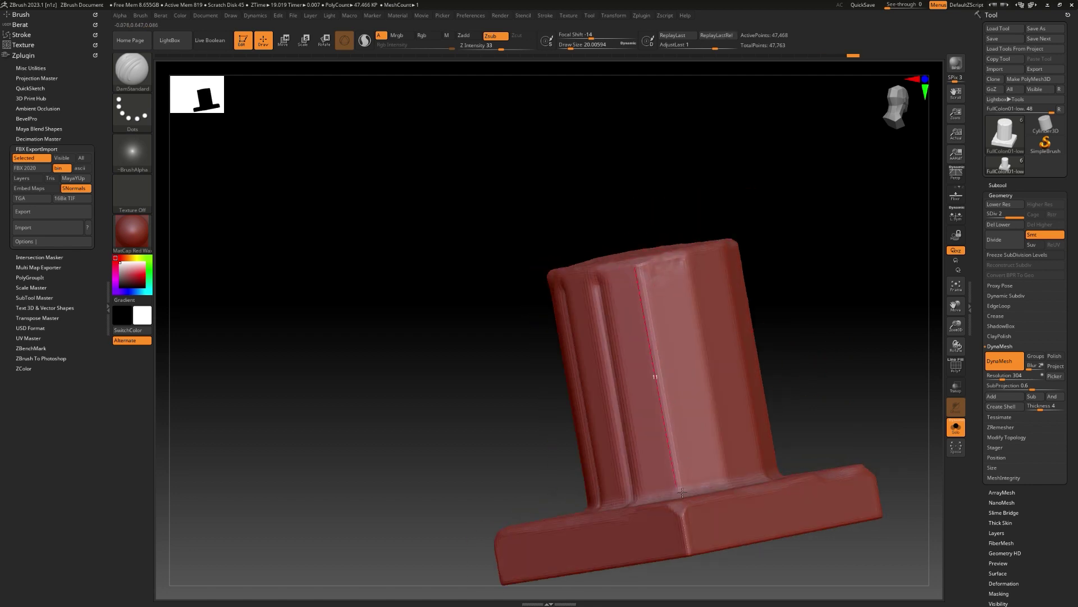
pyautogui.moveTo(683, 493); pyautogui.dragTo(684, 495)
pyautogui.moveTo(791, 382); pyautogui.dragTo(758, 406)
pyautogui.moveTo(735, 489); pyautogui.dragTo(734, 489)
pyautogui.moveTo(797, 292); pyautogui.dragTo(746, 256)
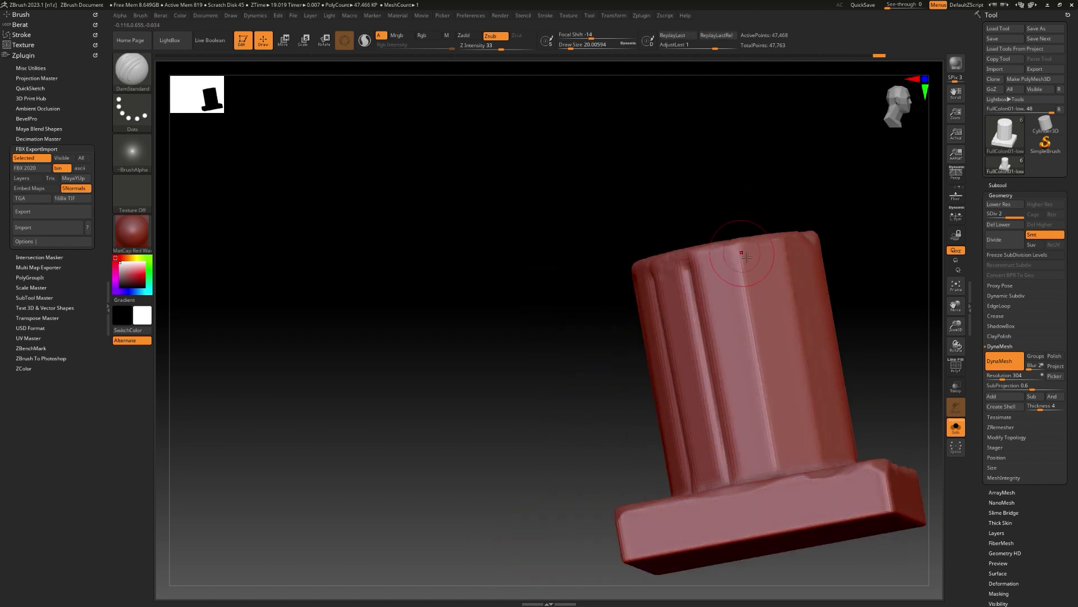
pyautogui.moveTo(780, 476); pyautogui.dragTo(781, 481)
pyautogui.moveTo(889, 317); pyautogui.dragTo(870, 375)
pyautogui.moveTo(735, 249); pyautogui.dragTo(750, 335)
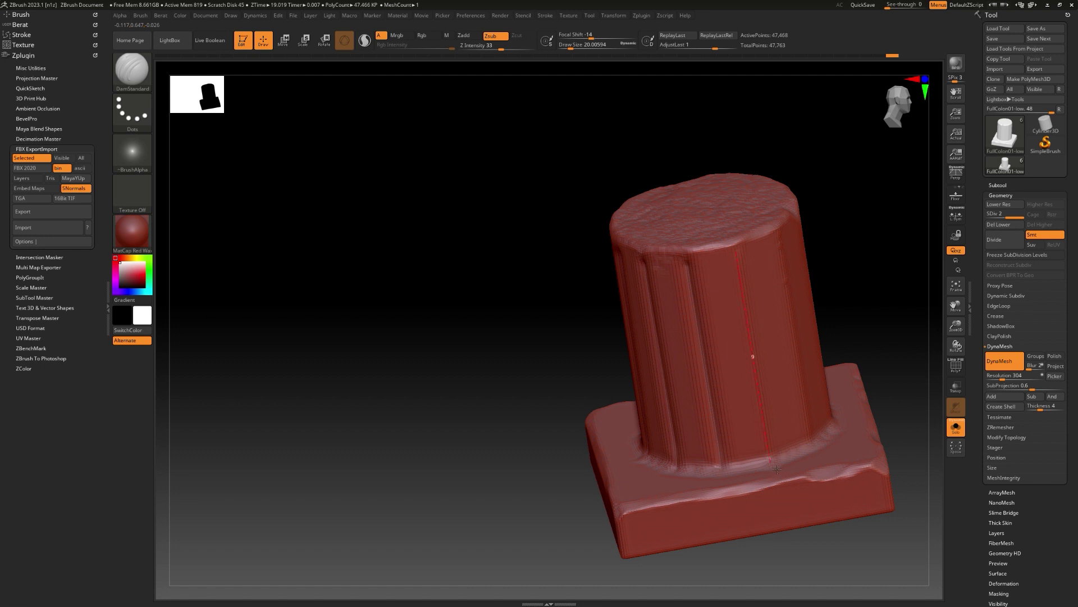
pyautogui.moveTo(912, 365); pyautogui.dragTo(714, 250)
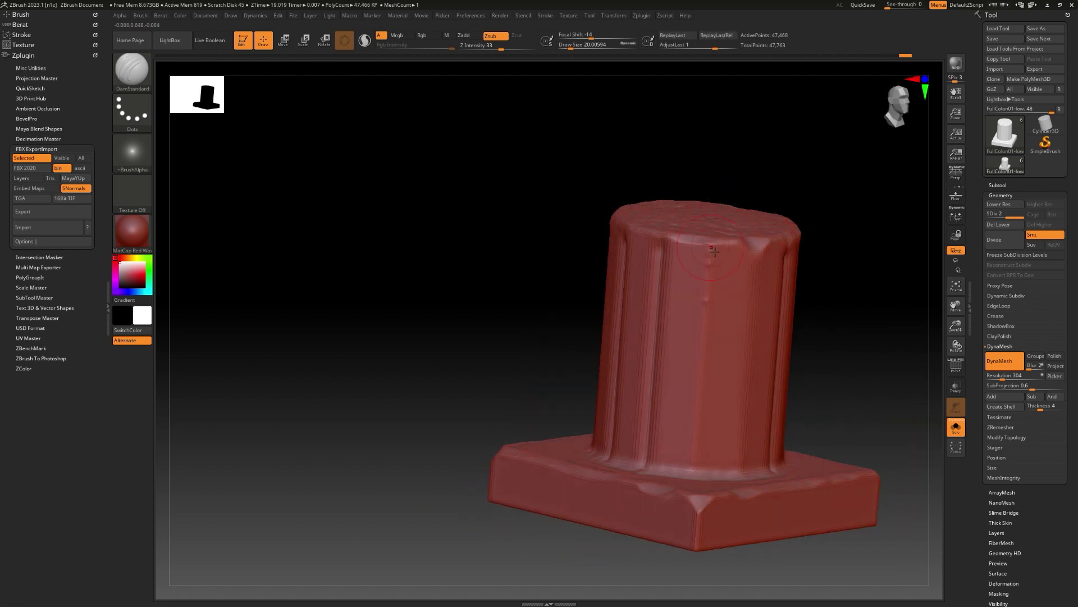
pyautogui.moveTo(702, 479); pyautogui.dragTo(702, 480)
pyautogui.moveTo(876, 360); pyautogui.dragTo(780, 331)
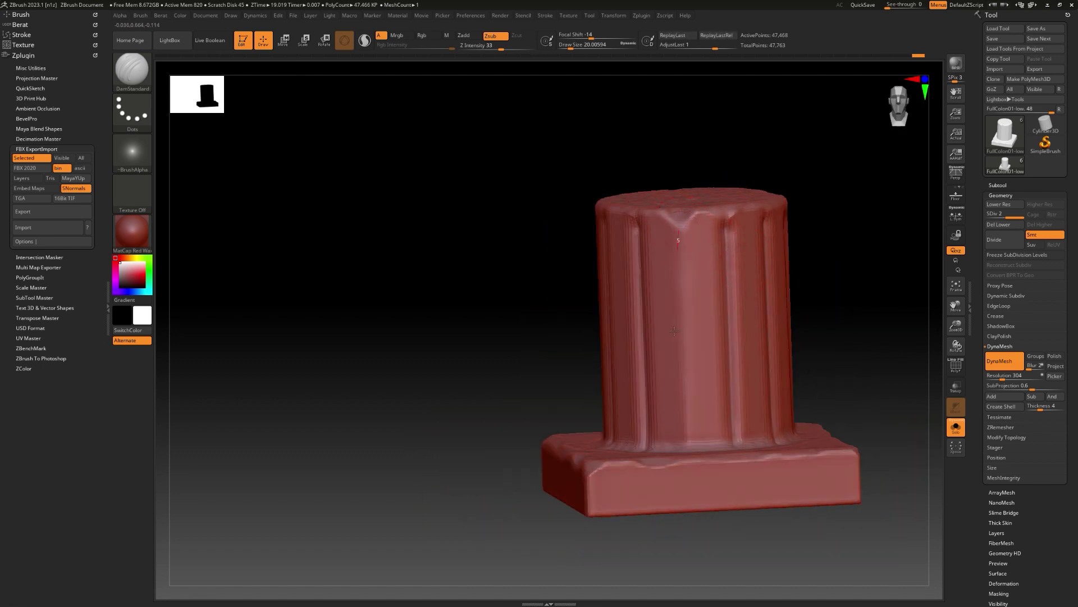
pyautogui.moveTo(674, 330); pyautogui.dragTo(684, 447)
pyautogui.moveTo(812, 303)
pyautogui.mouseDown()
pyautogui.moveTo(823, 351)
pyautogui.moveTo(798, 359)
pyautogui.mouseUp()
# Step: Subdivide the base piece to level 3 and stamp pits across its fluted cylinder and square plinth with the JRO_Grunge01 brush
pyautogui.click(133, 72)
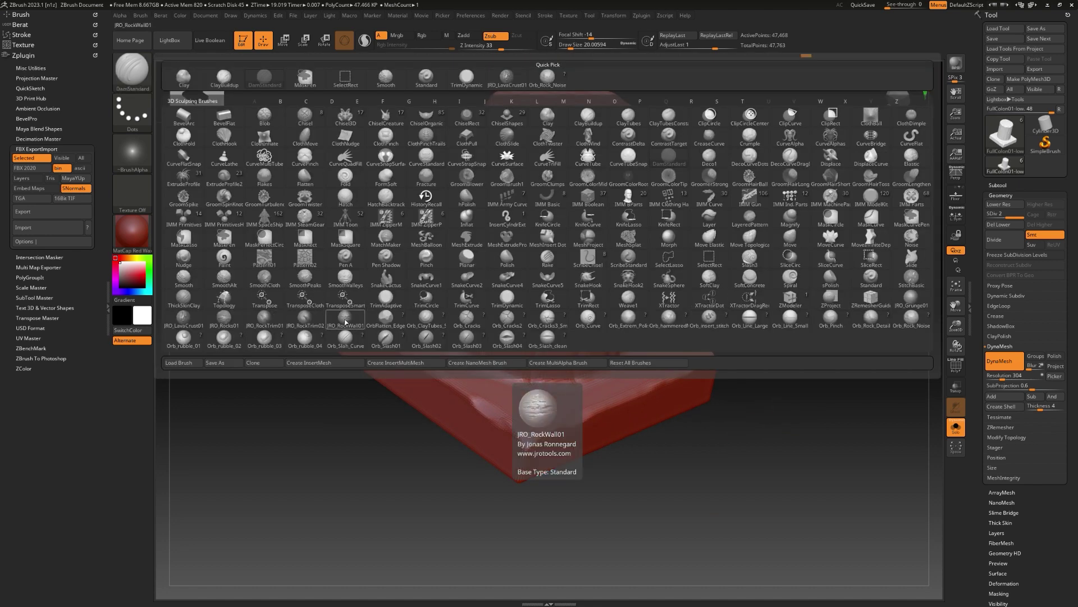
pyautogui.moveTo(231, 326)
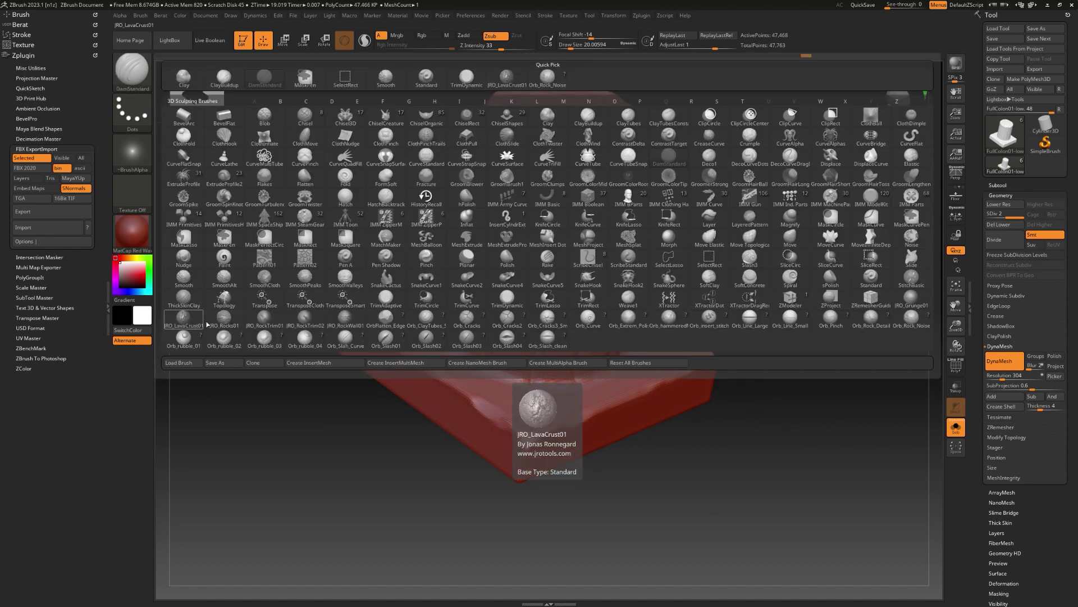
pyautogui.click(911, 301)
pyautogui.moveTo(730, 368); pyautogui.dragTo(715, 281)
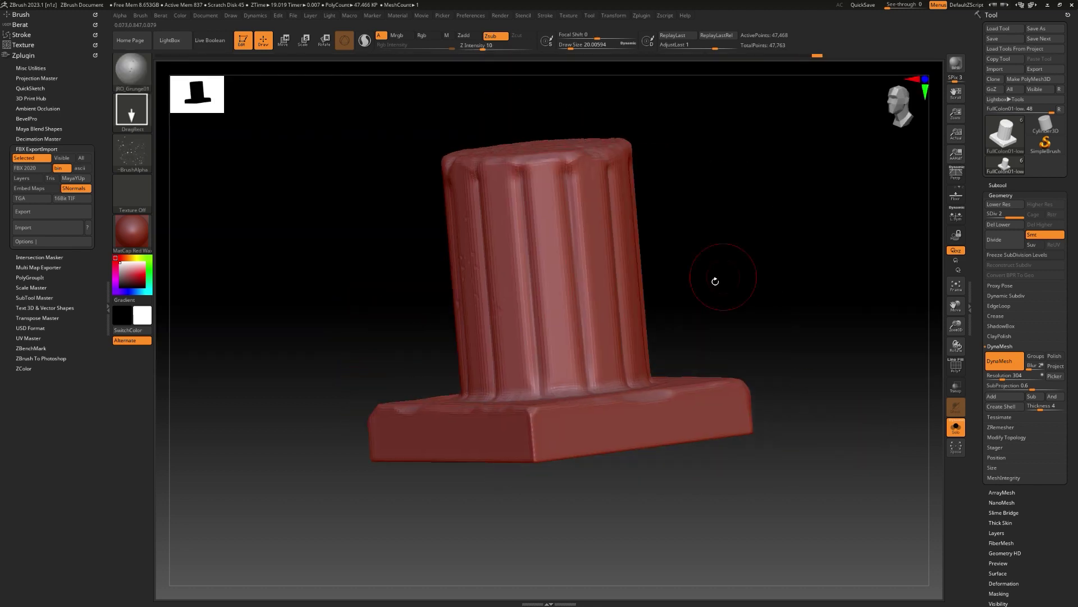
pyautogui.moveTo(739, 351); pyautogui.dragTo(758, 300)
pyautogui.moveTo(947, 265); pyautogui.dragTo(629, 318)
pyautogui.moveTo(703, 388); pyautogui.dragTo(512, 380)
pyautogui.keyDown('alt'); pyautogui.moveTo(582, 453); pyautogui.dragTo(480, 494); pyautogui.keyUp('alt')
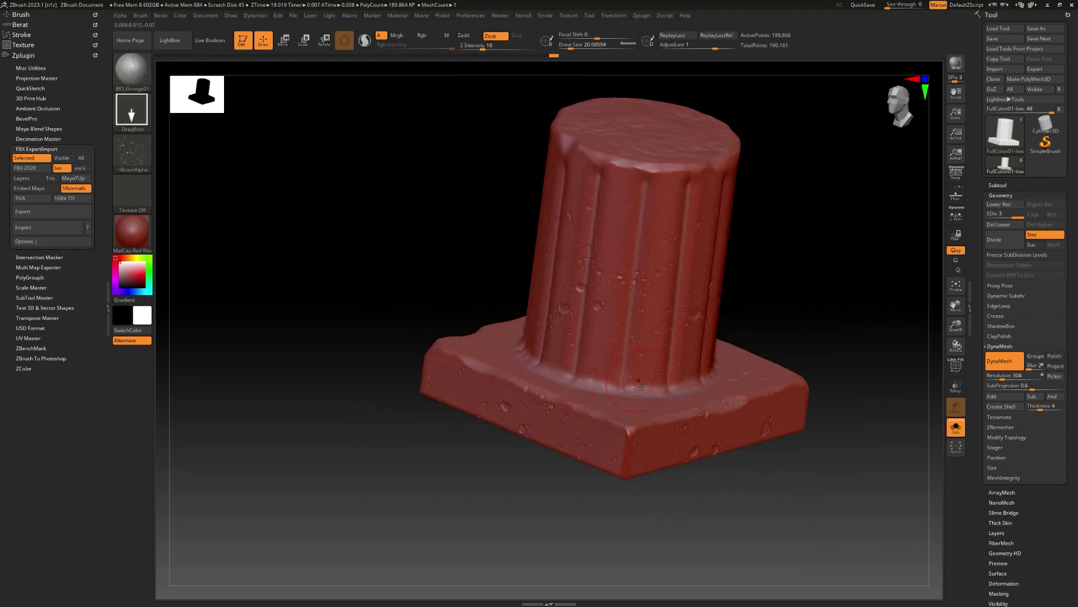
pyautogui.moveTo(736, 326); pyautogui.dragTo(713, 351)
pyautogui.moveTo(545, 257); pyautogui.dragTo(656, 354)
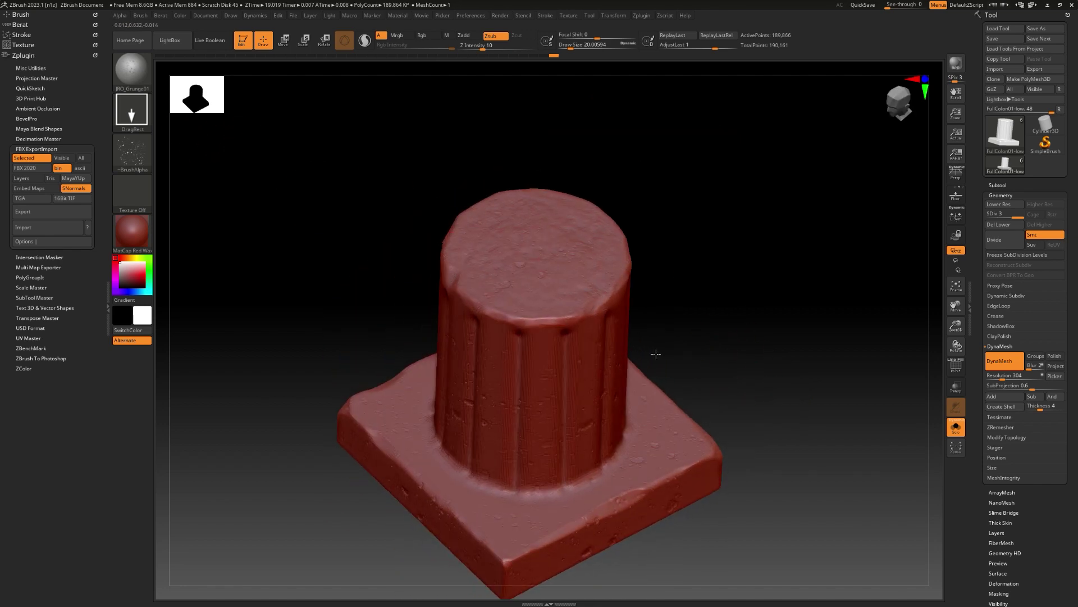
# Step: Try the JRO_RockTrim01 brush on the base piece's cylinder
pyautogui.press('b')
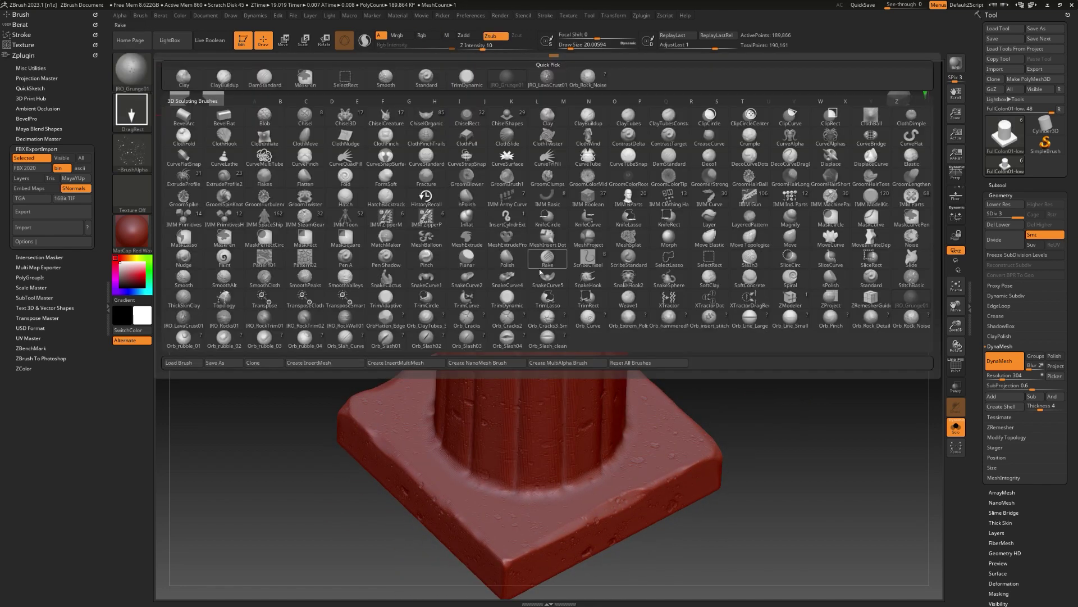
pyautogui.click(265, 319)
pyautogui.moveTo(681, 272)
pyautogui.mouseDown()
pyautogui.moveTo(693, 275)
pyautogui.moveTo(698, 315)
pyautogui.mouseUp()
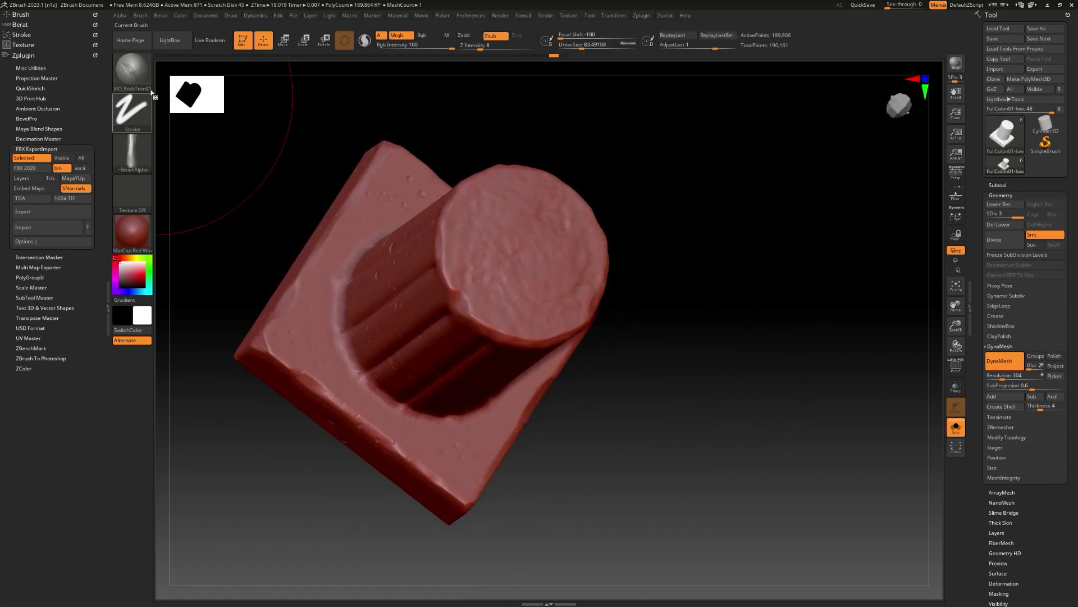
# Step: Roughen the cylinder's top face again in a straight top view with the Orb_Rock_Noise brush at a draw size of about 16
pyautogui.press('b')
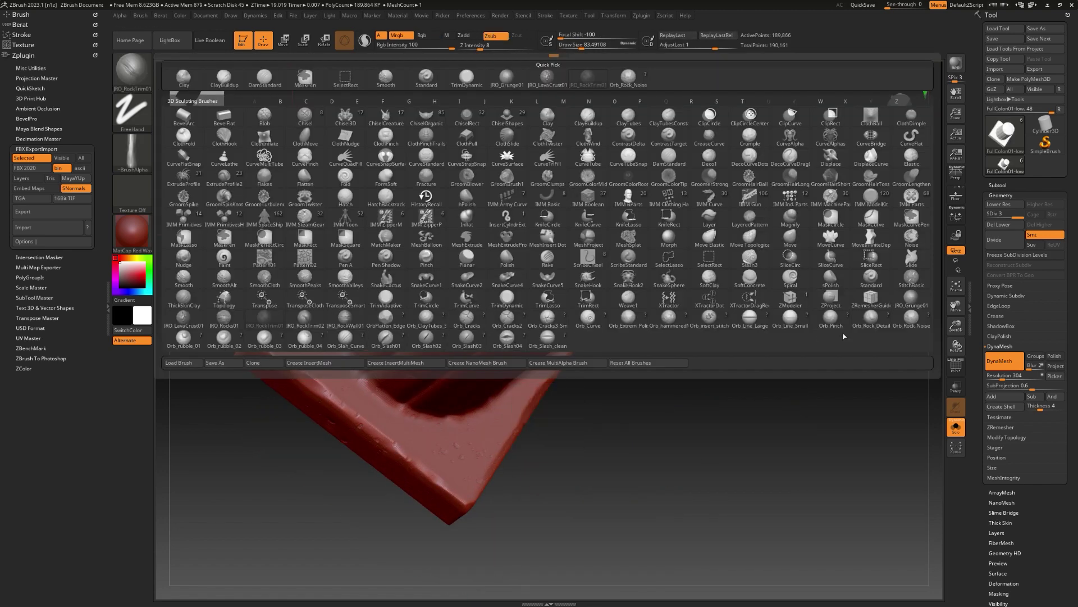
pyautogui.click(911, 319)
pyautogui.moveTo(742, 315)
pyautogui.mouseDown()
pyautogui.moveTo(684, 307)
pyautogui.moveTo(724, 314)
pyautogui.mouseUp()
pyautogui.press('s')
pyautogui.press('s')
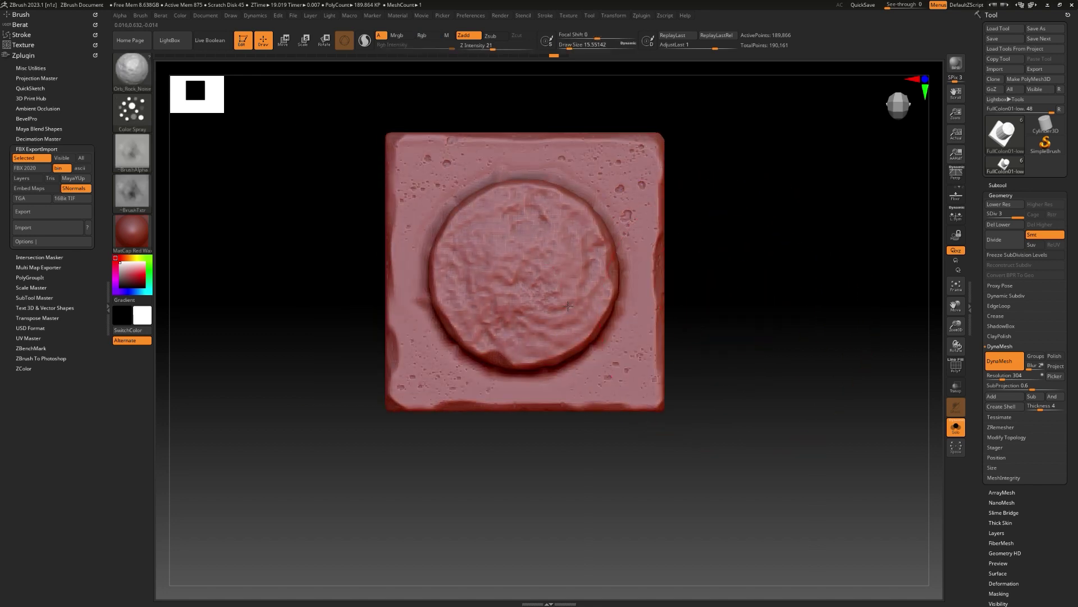
pyautogui.moveTo(568, 306)
pyautogui.mouseDown()
pyautogui.moveTo(501, 268)
pyautogui.moveTo(542, 321)
pyautogui.moveTo(547, 201)
pyautogui.moveTo(528, 216)
pyautogui.mouseUp()
pyautogui.moveTo(712, 181)
pyautogui.mouseDown()
pyautogui.moveTo(736, 240)
pyautogui.moveTo(724, 273)
pyautogui.moveTo(591, 221)
pyautogui.mouseUp()
# Step: Show all column pieces, then DynaMesh the segment directly above the base at resolution 304 and subdivide it to level 3
pyautogui.click(956, 428)
pyautogui.keyDown('alt'); pyautogui.moveTo(663, 168); pyautogui.dragTo(684, 313); pyautogui.keyUp('alt')
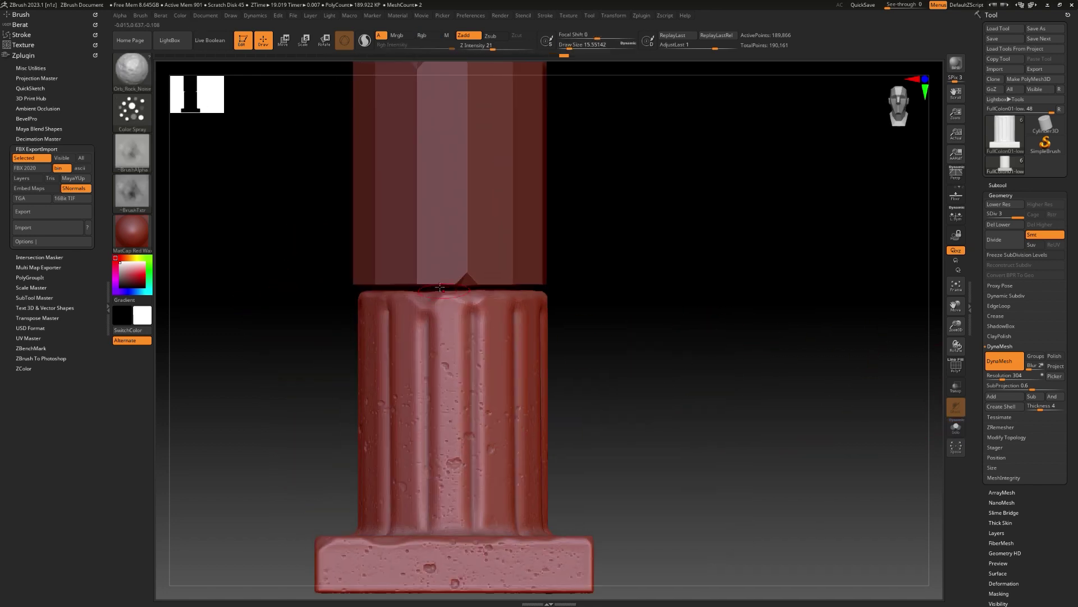
pyautogui.keyDown('alt'); pyautogui.click(527, 270); pyautogui.keyUp('alt')
pyautogui.moveTo(998, 380); pyautogui.dragTo(1004, 379)
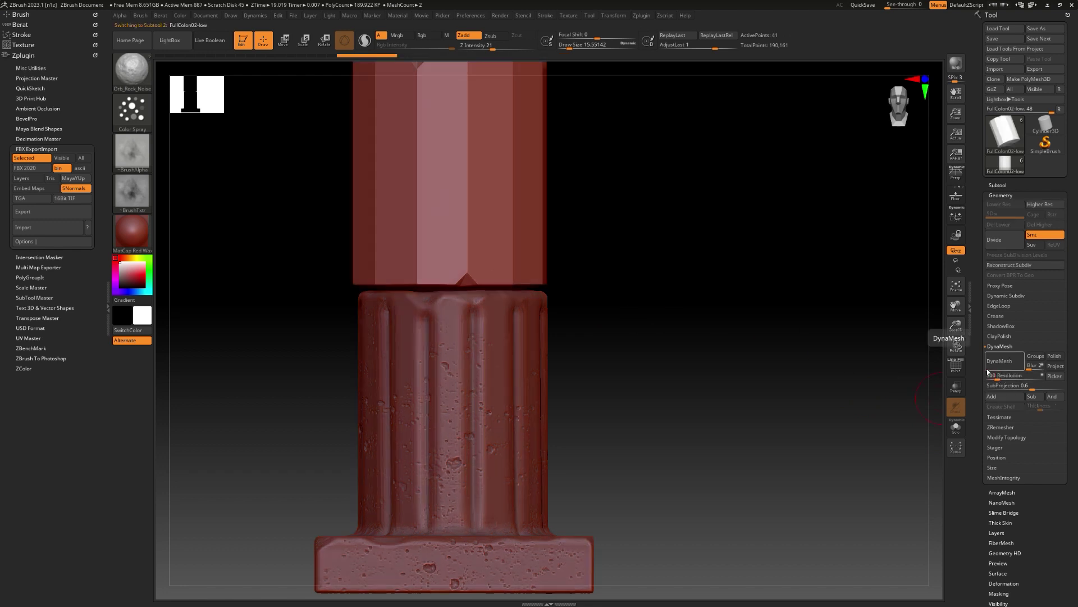
pyautogui.click(1009, 365)
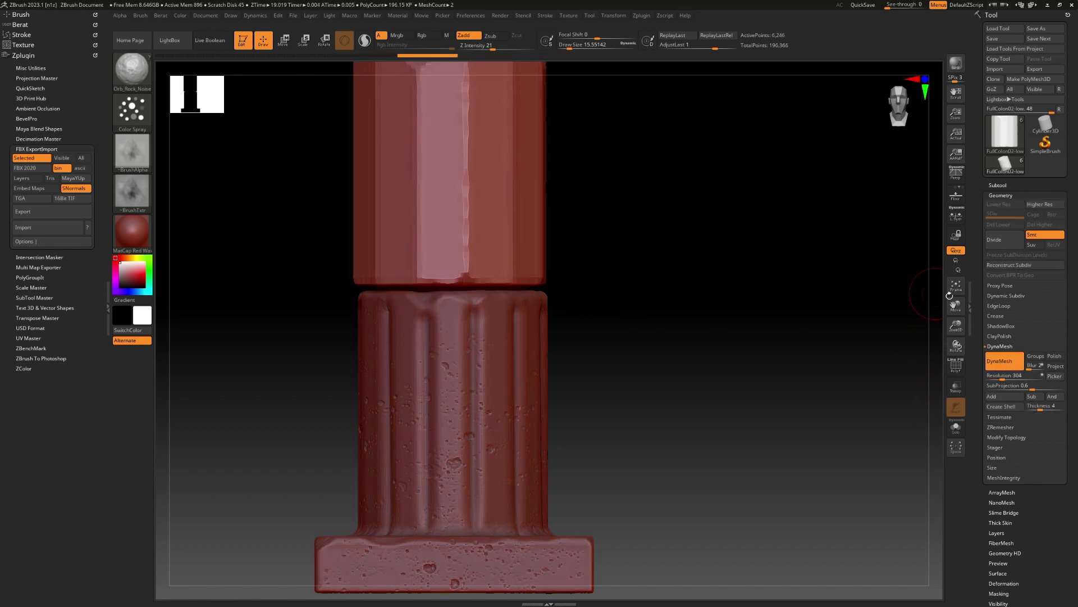
pyautogui.click(1002, 248)
# Step: Isolate the column segment above the base and roughen both of its end faces with the Orb_Rock_Noise brush
pyautogui.keyDown('alt'); pyautogui.click(521, 329); pyautogui.keyUp('alt')
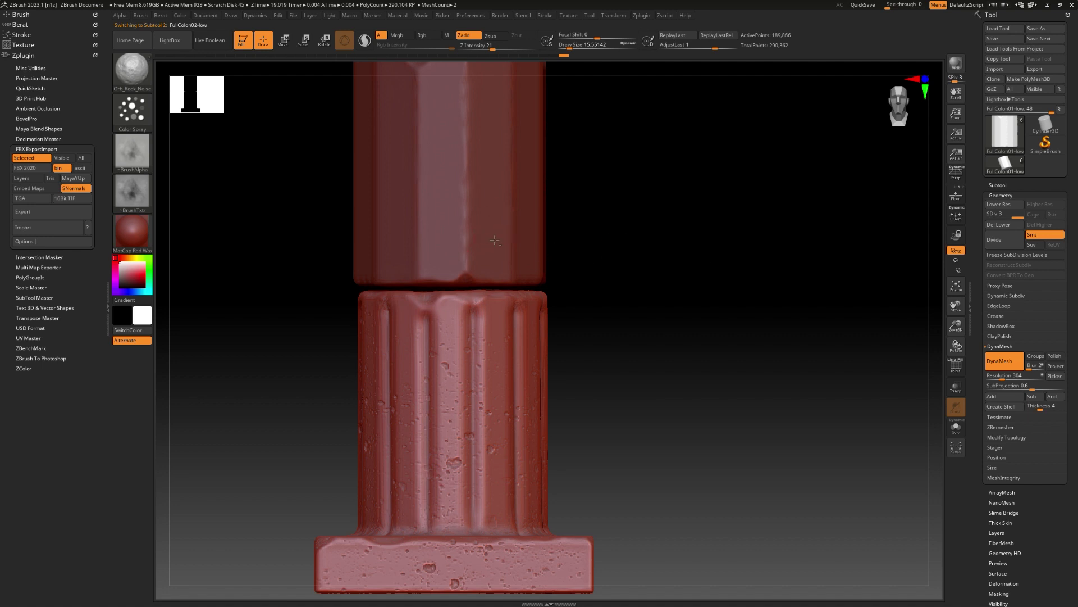
pyautogui.keyDown('alt'); pyautogui.click(494, 241); pyautogui.keyUp('alt')
pyautogui.keyDown('alt'); pyautogui.moveTo(646, 241); pyautogui.dragTo(702, 334); pyautogui.keyUp('alt')
pyautogui.click(956, 429)
pyautogui.moveTo(692, 293); pyautogui.dragTo(688, 388)
pyautogui.moveTo(511, 318)
pyautogui.mouseDown()
pyautogui.moveTo(441, 354)
pyautogui.moveTo(582, 356)
pyautogui.mouseUp()
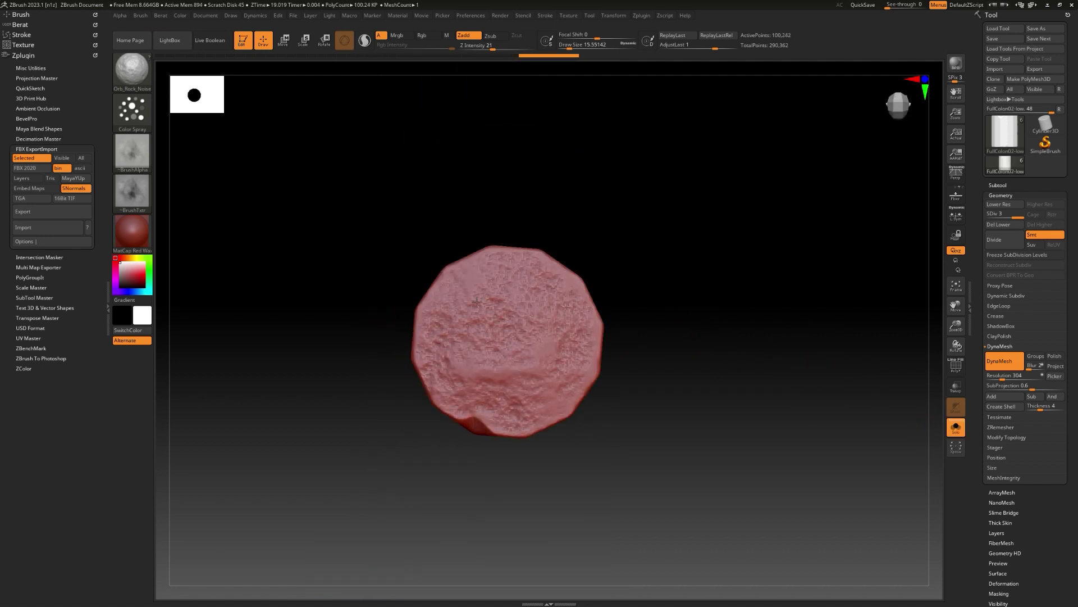
pyautogui.moveTo(477, 302); pyautogui.dragTo(589, 295, button='right')
pyautogui.moveTo(610, 360)
pyautogui.mouseDown(button='right')
pyautogui.moveTo(712, 272)
pyautogui.moveTo(601, 371)
pyautogui.mouseUp(button='right')
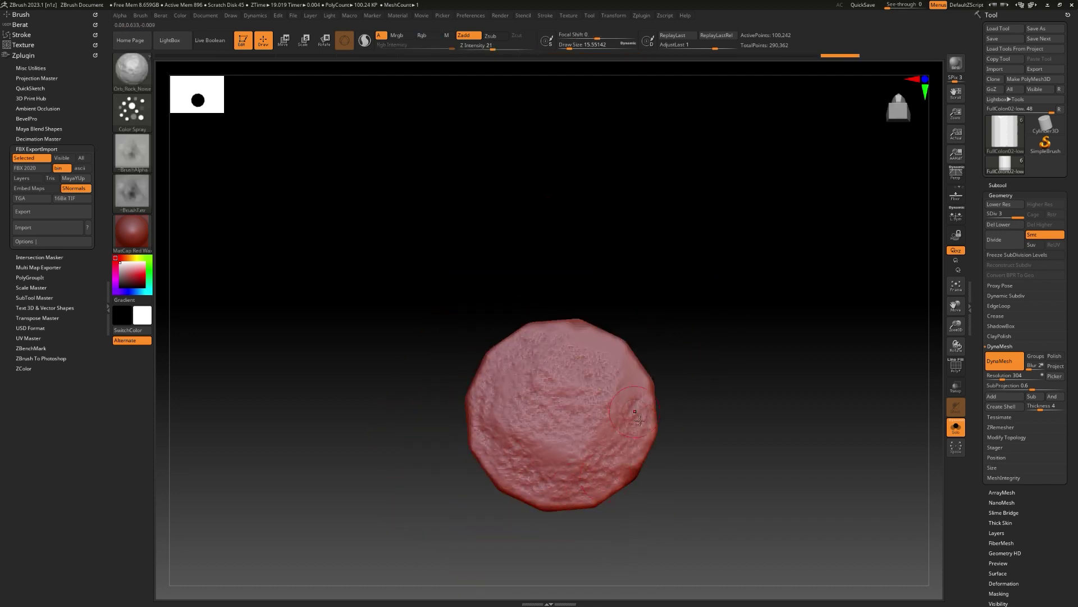
pyautogui.moveTo(639, 420); pyautogui.dragTo(617, 363)
# Step: Carve the first vertical flutes along the isolated segment's facet edges with the DamStandard brush at a draw size of about 16
pyautogui.keyDown('shift'); pyautogui.moveTo(461, 140); pyautogui.dragTo(412, 238, button='right'); pyautogui.keyUp('shift')
pyautogui.click(132, 70)
pyautogui.click(669, 178)
pyautogui.moveTo(740, 217)
pyautogui.keyDown('alt'); pyautogui.mouseDown(button='right')
pyautogui.moveTo(719, 298)
pyautogui.moveTo(560, 209)
pyautogui.mouseUp(button='right'); pyautogui.keyUp('alt')
pyautogui.keyDown('shift'); pyautogui.moveTo(559, 429); pyautogui.dragTo(559, 436); pyautogui.keyUp('shift')
pyautogui.moveTo(747, 304)
pyautogui.mouseDown(button='right')
pyautogui.moveTo(667, 253)
pyautogui.moveTo(688, 247)
pyautogui.mouseUp(button='right')
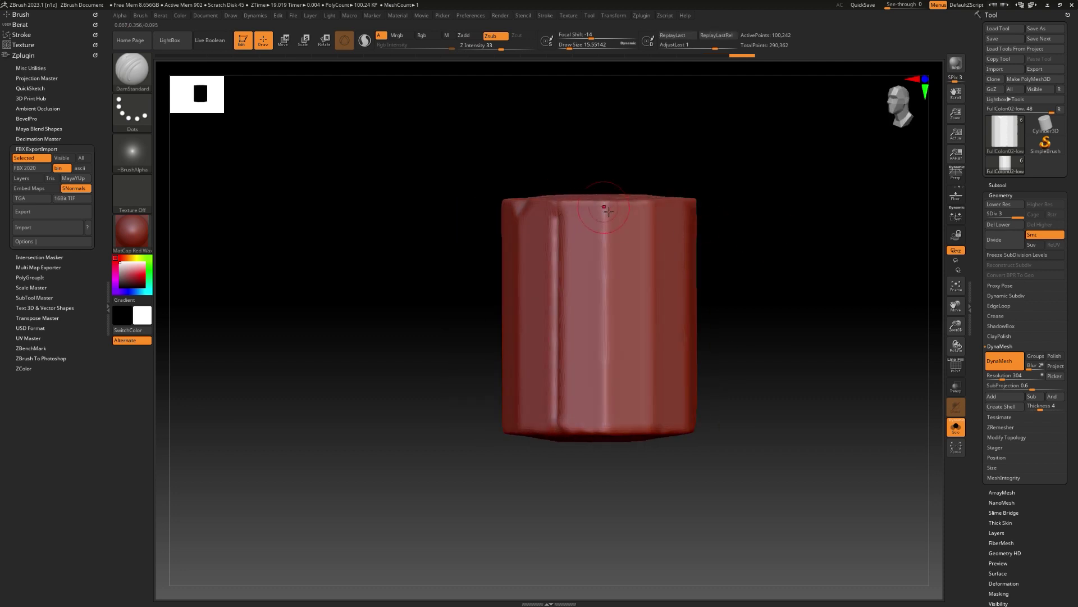
pyautogui.moveTo(611, 434); pyautogui.dragTo(611, 434)
pyautogui.moveTo(611, 434); pyautogui.dragTo(755, 372, button='right')
pyautogui.moveTo(654, 258); pyautogui.dragTo(655, 429)
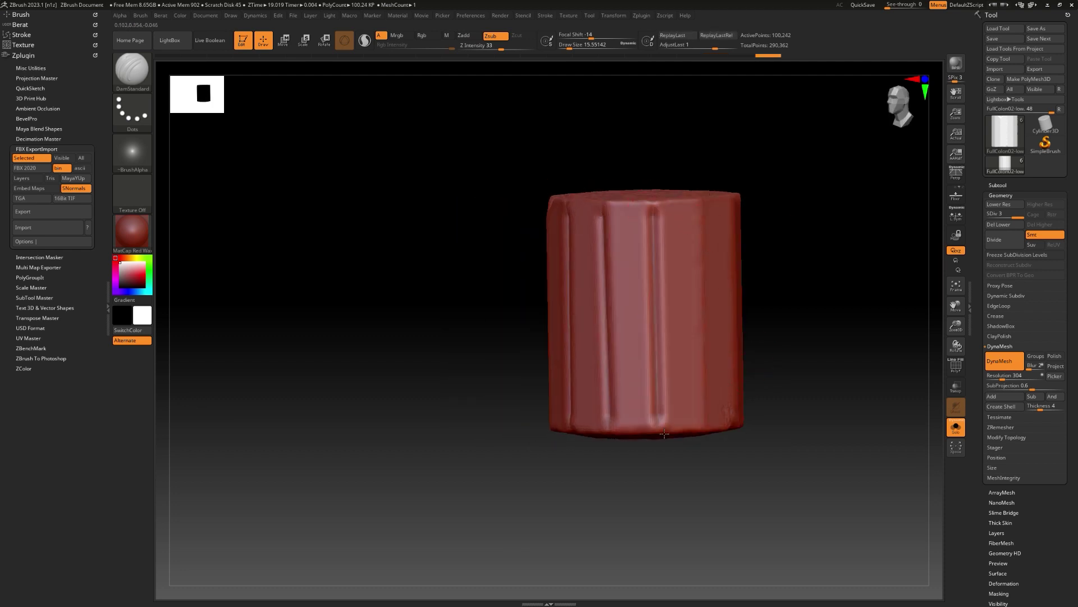
pyautogui.moveTo(655, 429); pyautogui.dragTo(646, 234, button='right')
pyautogui.moveTo(650, 437); pyautogui.dragTo(650, 437)
pyautogui.moveTo(650, 437); pyautogui.dragTo(730, 281, button='right')
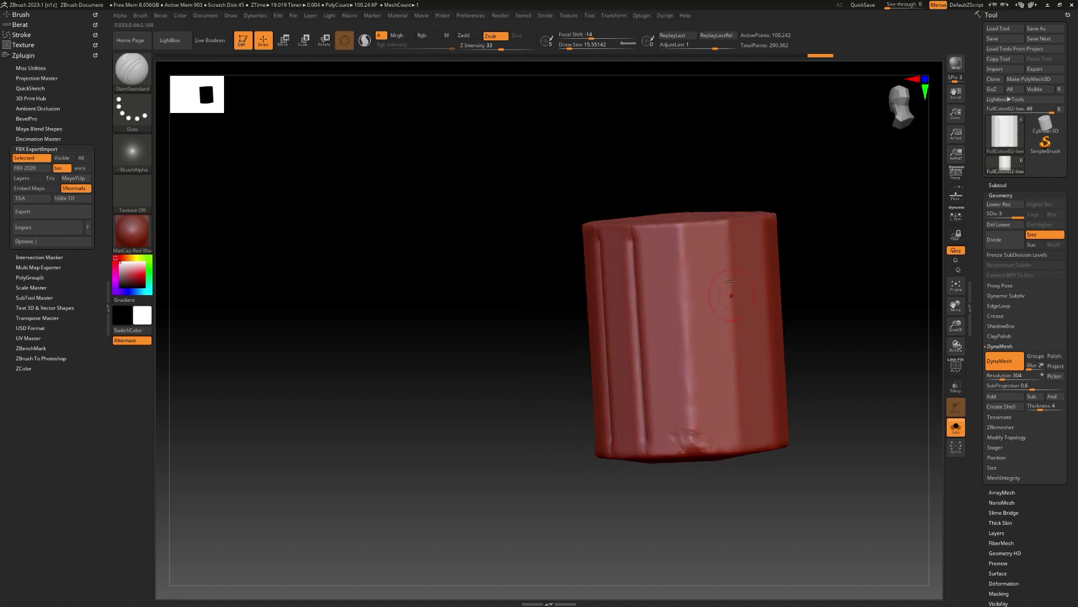
# Step: Smooth the rough patch at the lower end of the facet edge and finish the groove there
pyautogui.moveTo(696, 412); pyautogui.dragTo(696, 413)
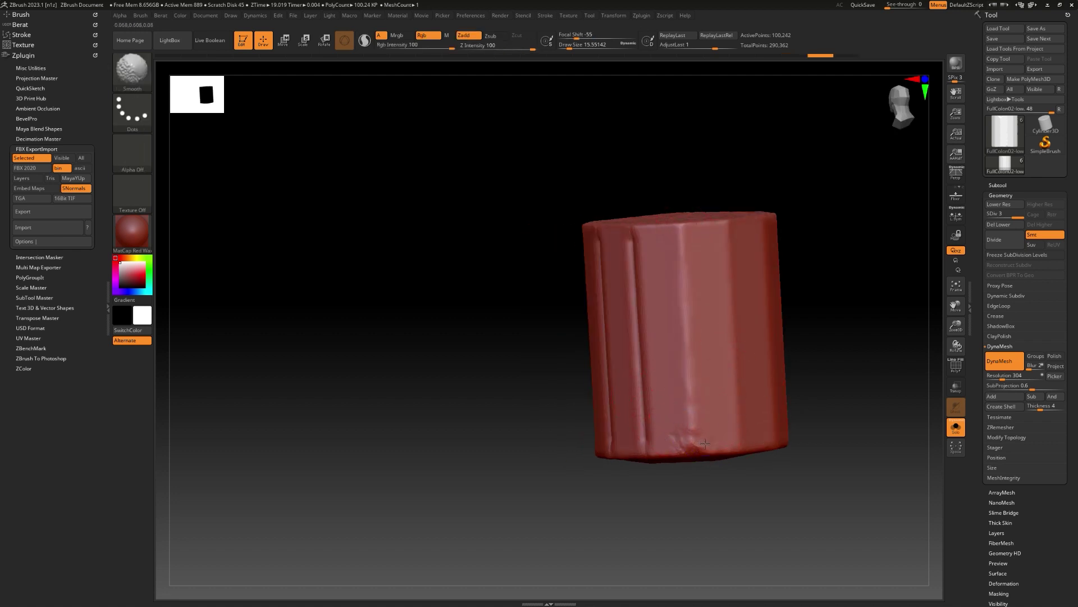
pyautogui.moveTo(696, 452); pyautogui.dragTo(696, 452)
pyautogui.moveTo(843, 371); pyautogui.dragTo(778, 351)
pyautogui.moveTo(674, 423); pyautogui.dragTo(674, 422)
# Step: Carve vertical flutes along the remaining facet edges around the isolated column segment with the DamStandard brush
pyautogui.moveTo(802, 392); pyautogui.dragTo(693, 250, button='right')
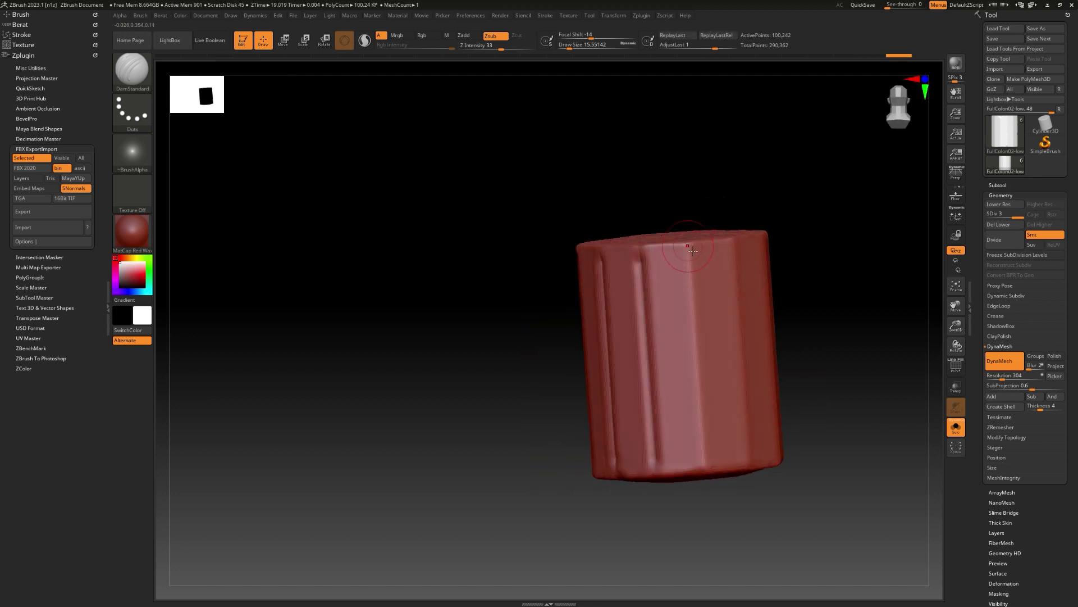
pyautogui.moveTo(710, 476); pyautogui.dragTo(711, 475)
pyautogui.moveTo(710, 476); pyautogui.dragTo(699, 284, button='right')
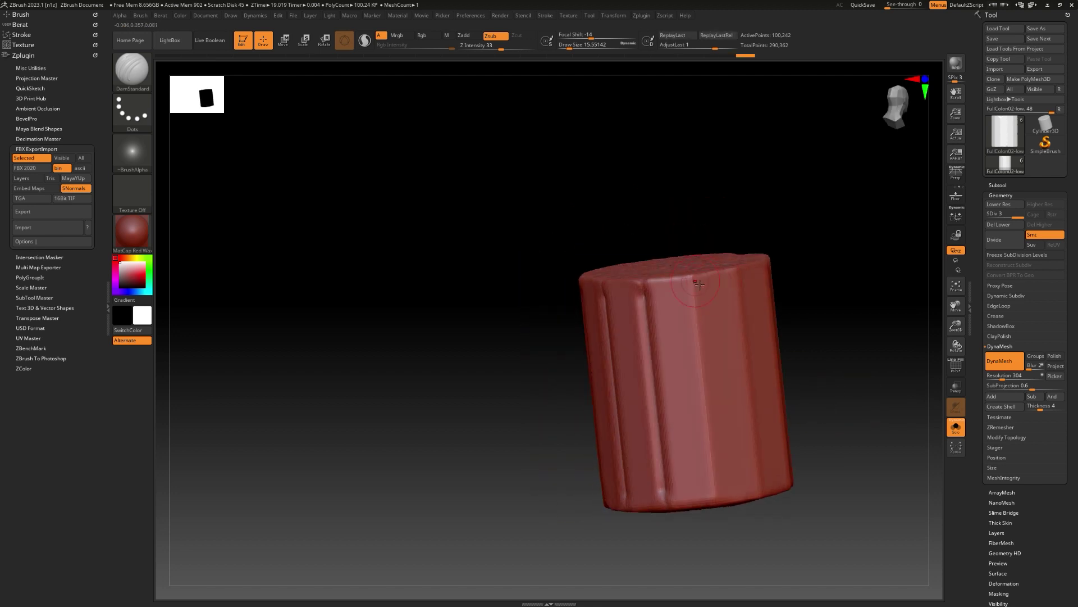
pyautogui.moveTo(719, 499); pyautogui.dragTo(719, 499)
pyautogui.moveTo(720, 499)
pyautogui.mouseDown(button='right')
pyautogui.moveTo(841, 421)
pyautogui.moveTo(789, 378)
pyautogui.moveTo(613, 285)
pyautogui.mouseUp(button='right')
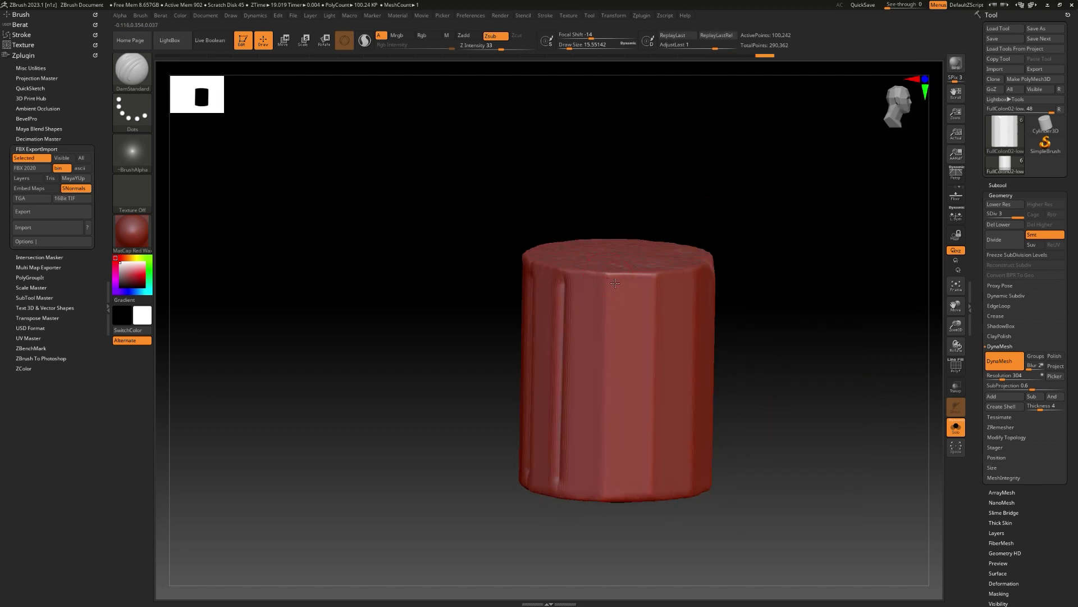
pyautogui.press('shift')
pyautogui.keyDown('shift'); pyautogui.moveTo(612, 285); pyautogui.dragTo(614, 288); pyautogui.keyUp('shift')
pyautogui.moveTo(609, 501); pyautogui.dragTo(608, 502)
pyautogui.moveTo(608, 501); pyautogui.dragTo(666, 289, button='right')
pyautogui.moveTo(661, 500); pyautogui.dragTo(661, 500)
pyautogui.moveTo(661, 499); pyautogui.dragTo(653, 262, button='right')
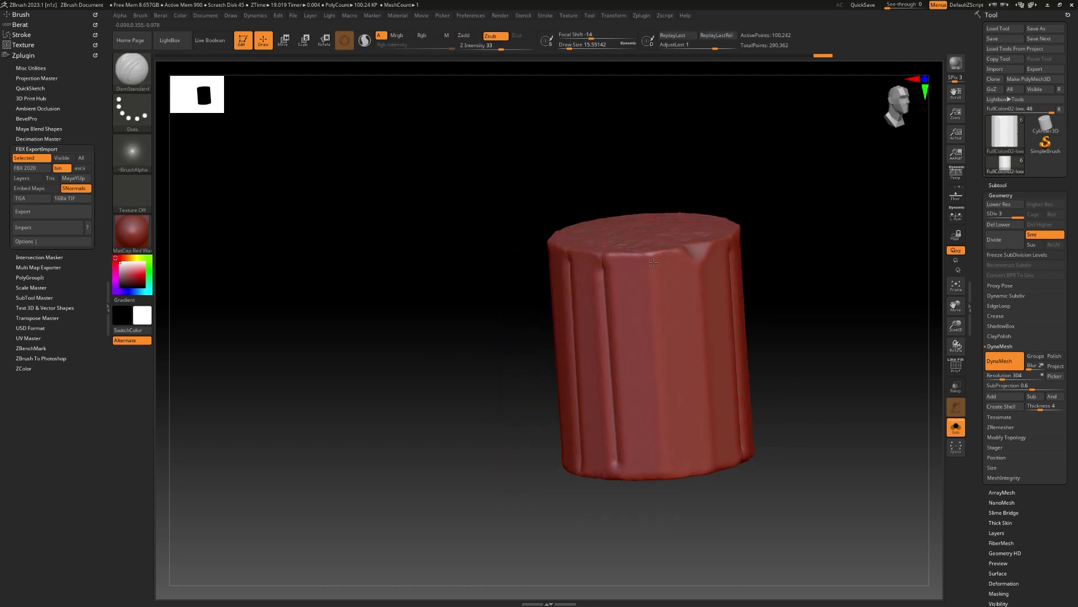
pyautogui.moveTo(671, 477); pyautogui.dragTo(671, 477)
pyautogui.moveTo(786, 339); pyautogui.dragTo(611, 263)
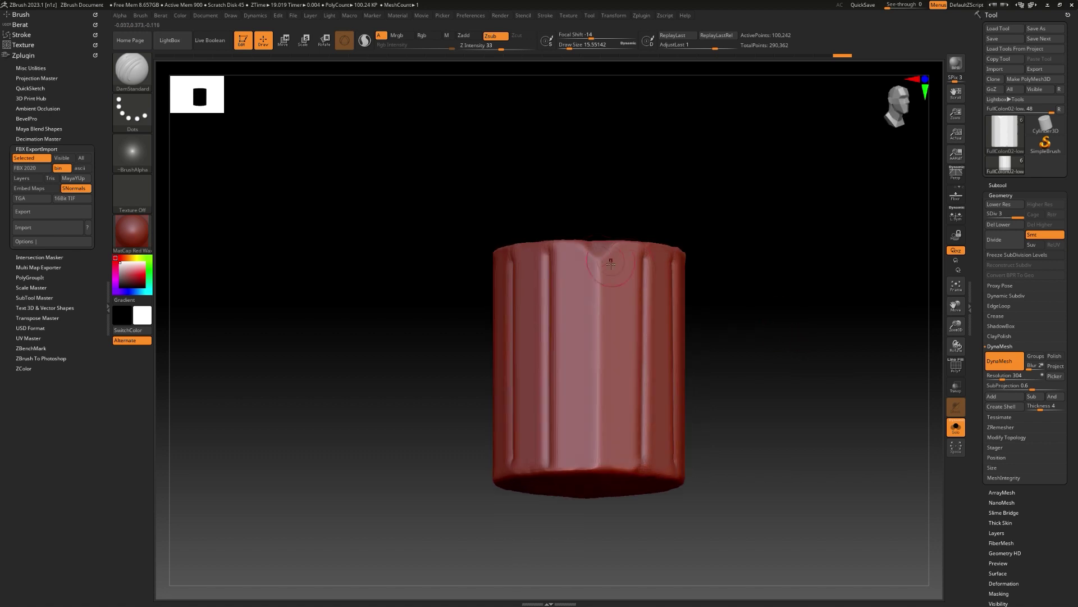
pyautogui.moveTo(601, 465); pyautogui.dragTo(603, 470)
pyautogui.moveTo(742, 448)
pyautogui.mouseDown()
pyautogui.moveTo(792, 293)
pyautogui.moveTo(802, 351)
pyautogui.mouseUp()
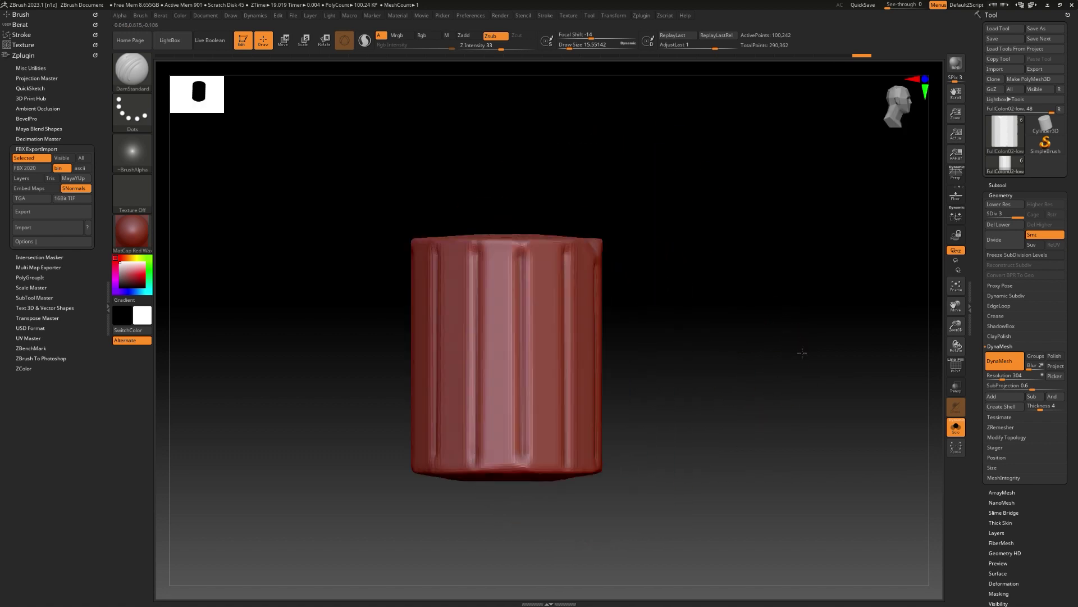
# Step: Stamp small pits around the fluted segment with the JRO_Grunge01 brush, then show the whole column again
pyautogui.click(127, 76)
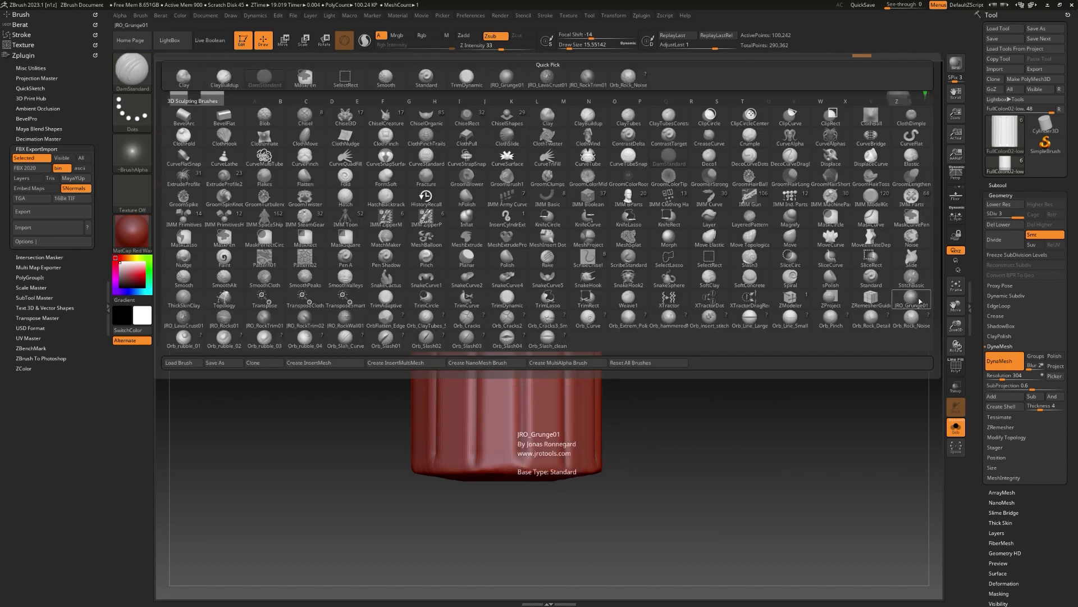
pyautogui.click(425, 300)
pyautogui.moveTo(509, 344); pyautogui.dragTo(590, 396)
pyautogui.moveTo(724, 417)
pyautogui.mouseDown()
pyautogui.moveTo(663, 415)
pyautogui.moveTo(698, 443)
pyautogui.moveTo(668, 419)
pyautogui.moveTo(646, 368)
pyautogui.moveTo(702, 309)
pyautogui.moveTo(645, 377)
pyautogui.mouseUp()
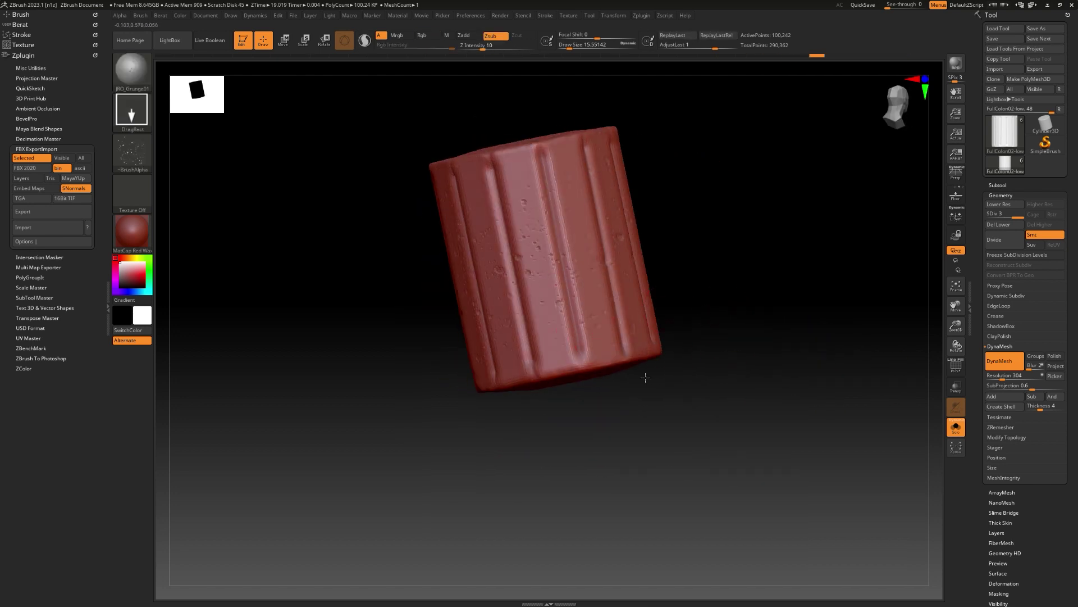
pyautogui.keyDown('shift'); pyautogui.moveTo(700, 210); pyautogui.dragTo(722, 224); pyautogui.keyUp('shift')
pyautogui.click(956, 427)
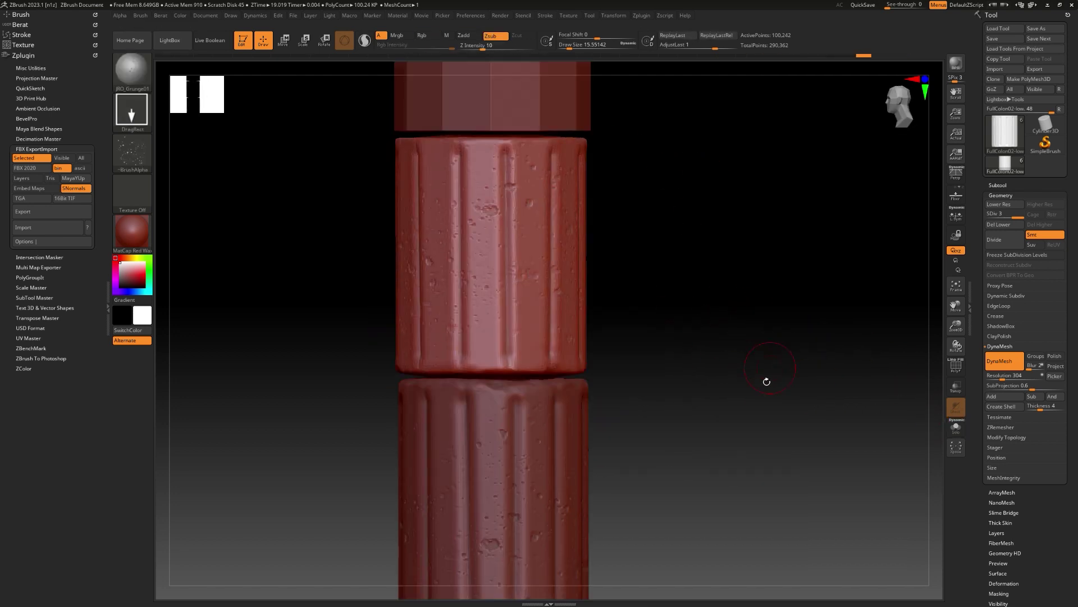
# Step: Select the plain column segment directly above the pitted one, remesh it with DynaMesh at resolution 304 and isolate it
pyautogui.keyDown('ctrl'); pyautogui.moveTo(756, 372); pyautogui.dragTo(675, 299, button='right'); pyautogui.keyUp('ctrl')
pyautogui.moveTo(682, 301); pyautogui.dragTo(696, 294)
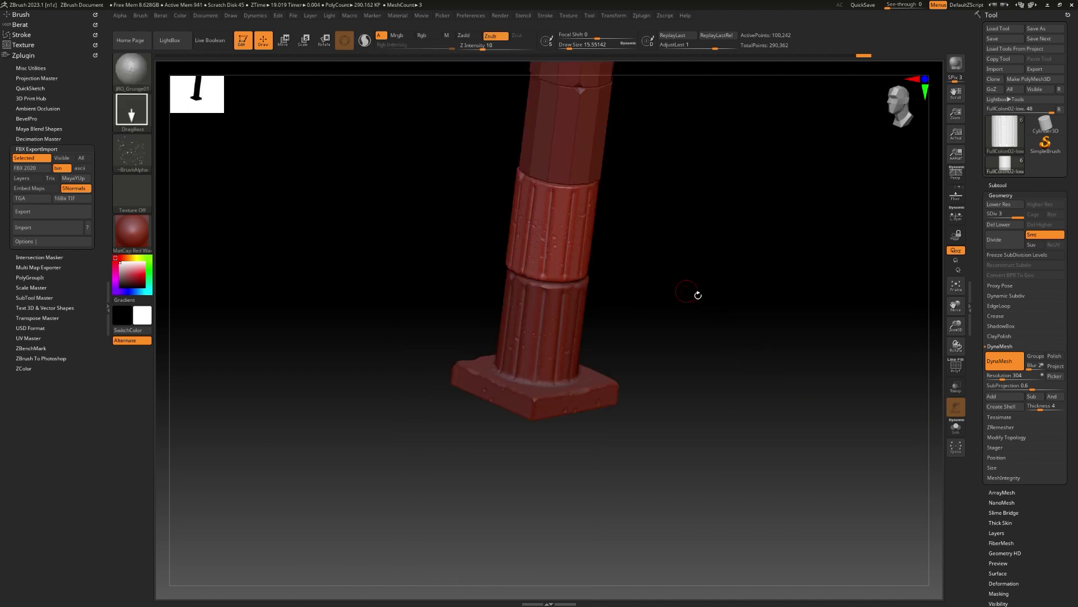
pyautogui.keyDown('alt'); pyautogui.click(588, 152); pyautogui.keyUp('alt')
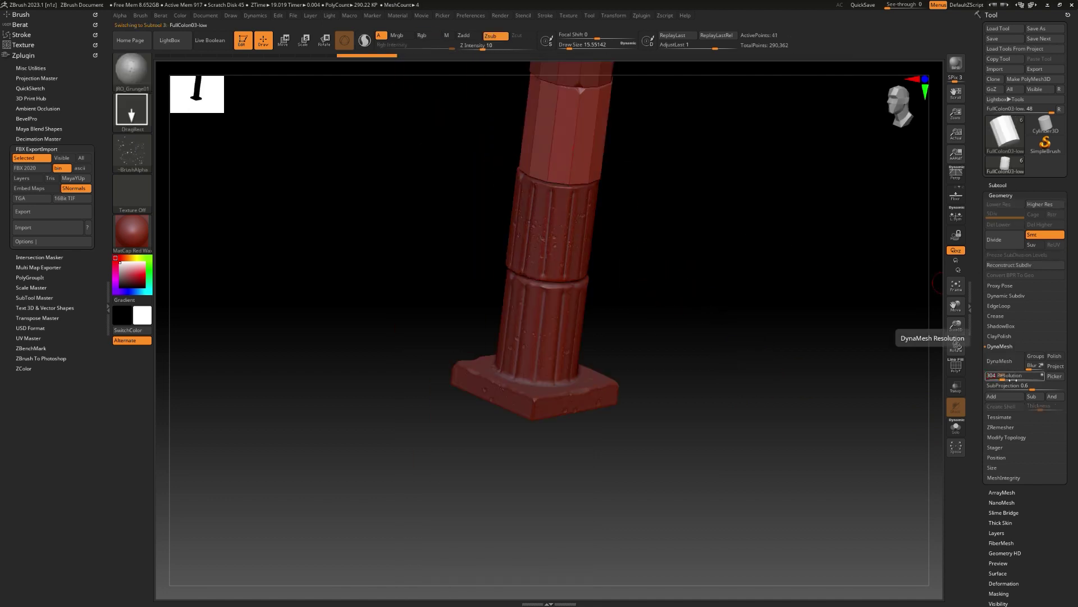
pyautogui.click(1003, 361)
pyautogui.press('ctrl')
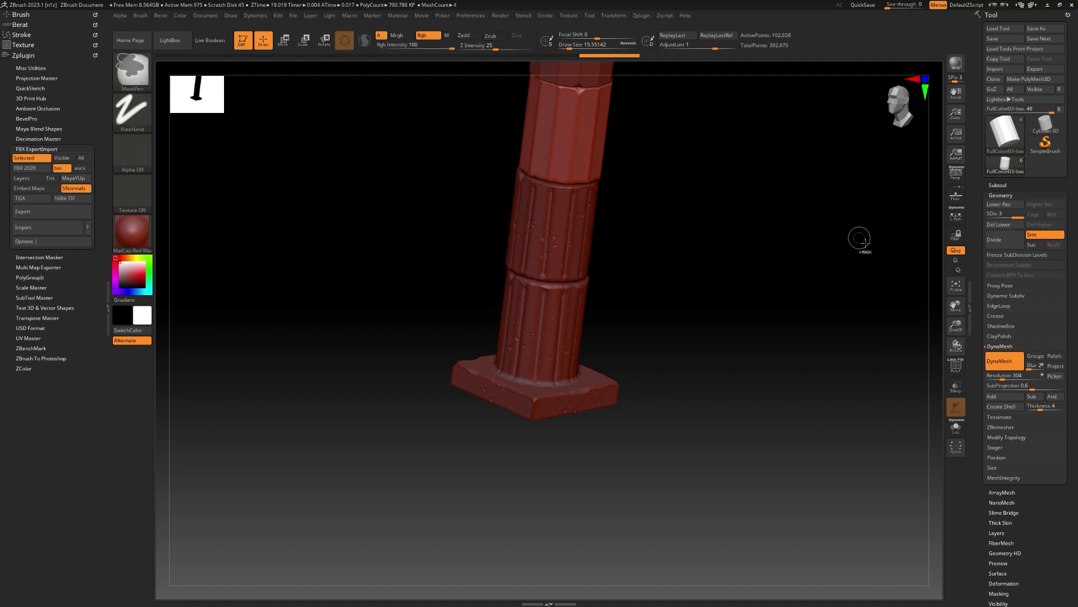
pyautogui.click(956, 427)
# Step: Roughen both end faces of the isolated segment with the Orb_Rock_Noise brush
pyautogui.moveTo(724, 314)
pyautogui.mouseDown()
pyautogui.moveTo(695, 240)
pyautogui.moveTo(728, 290)
pyautogui.moveTo(315, 134)
pyautogui.moveTo(306, 144)
pyautogui.mouseUp()
pyautogui.press('b')
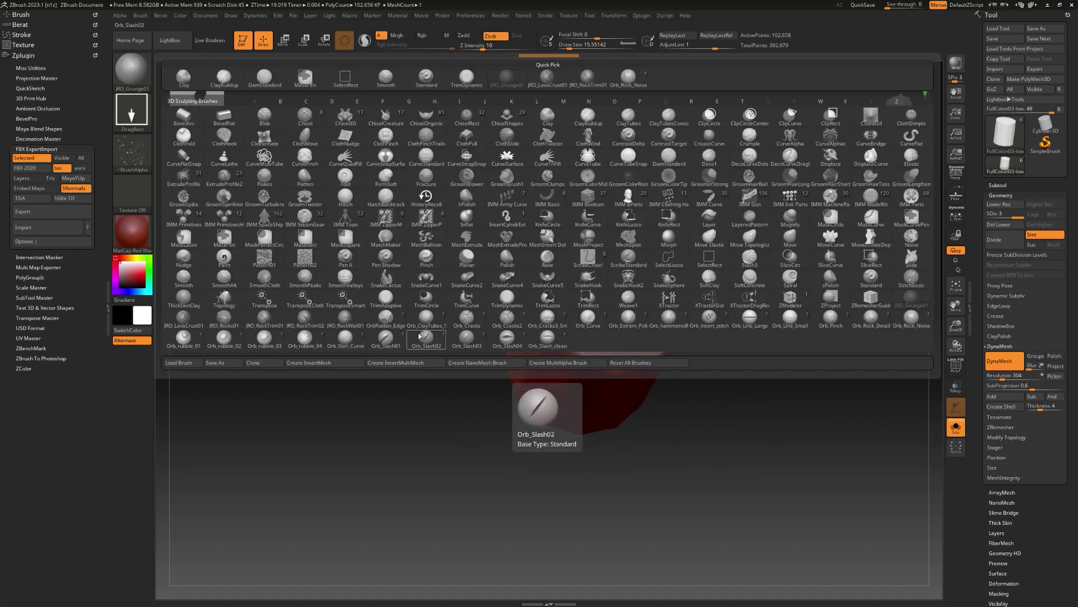
pyautogui.click(912, 319)
pyautogui.keyDown('shift'); pyautogui.moveTo(725, 357); pyautogui.dragTo(698, 349); pyautogui.keyUp('shift')
pyautogui.moveTo(598, 308); pyautogui.dragTo(640, 272)
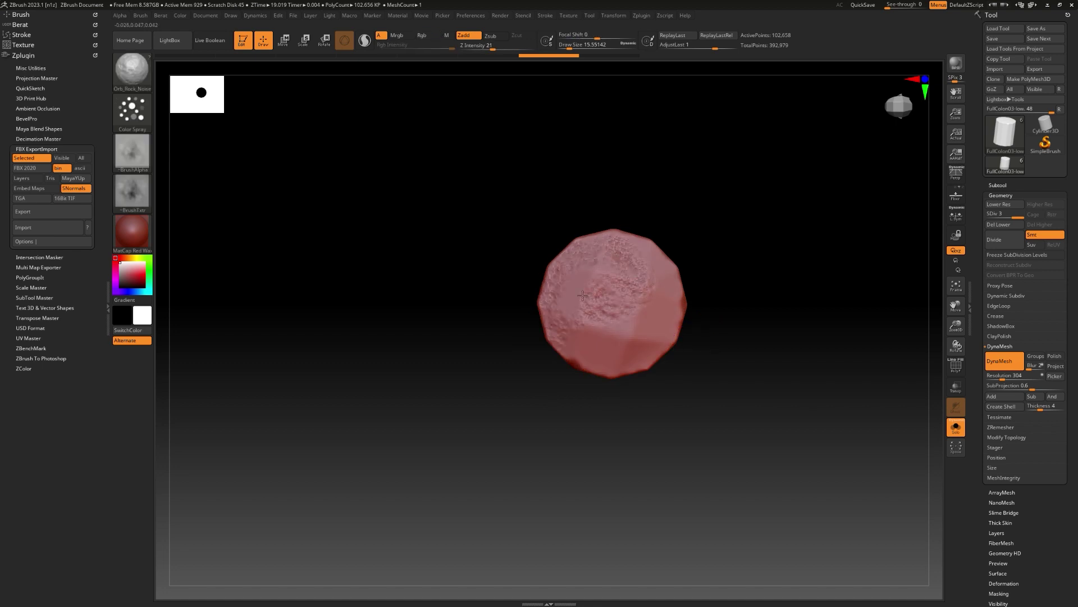
pyautogui.moveTo(582, 295); pyautogui.dragTo(634, 336)
pyautogui.moveTo(745, 348); pyautogui.dragTo(761, 174)
pyautogui.moveTo(636, 361)
pyautogui.mouseDown()
pyautogui.moveTo(619, 335)
pyautogui.moveTo(619, 452)
pyautogui.mouseUp()
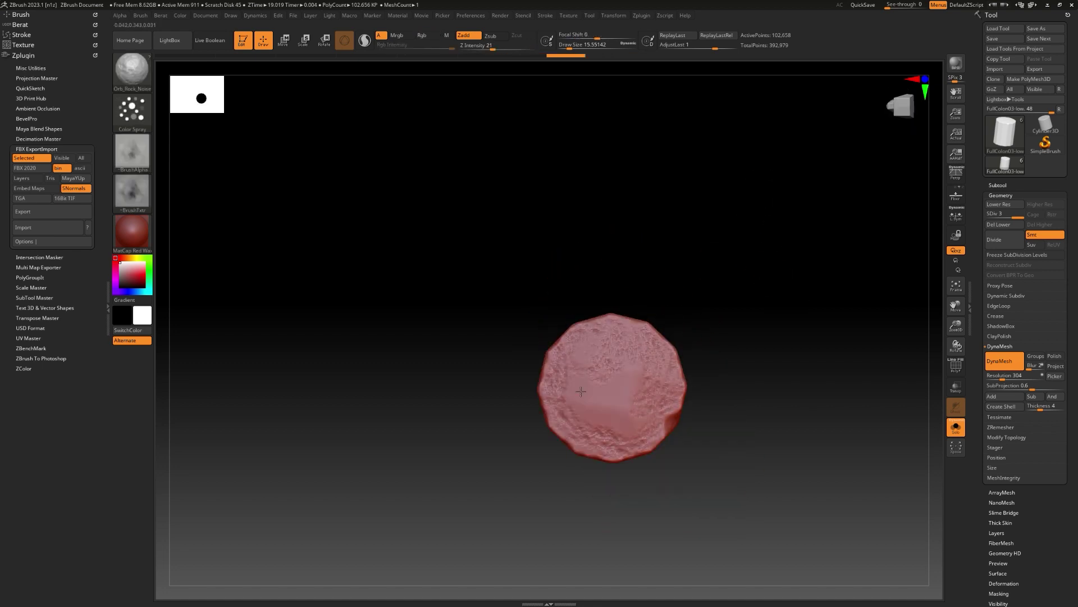
pyautogui.keyDown('shift'); pyautogui.moveTo(737, 360); pyautogui.dragTo(760, 462); pyautogui.keyUp('shift')
# Step: Carve the first vertical flutes along the third segment's facet edges with the DamStandard brush
pyautogui.press('b')
pyautogui.click(629, 159)
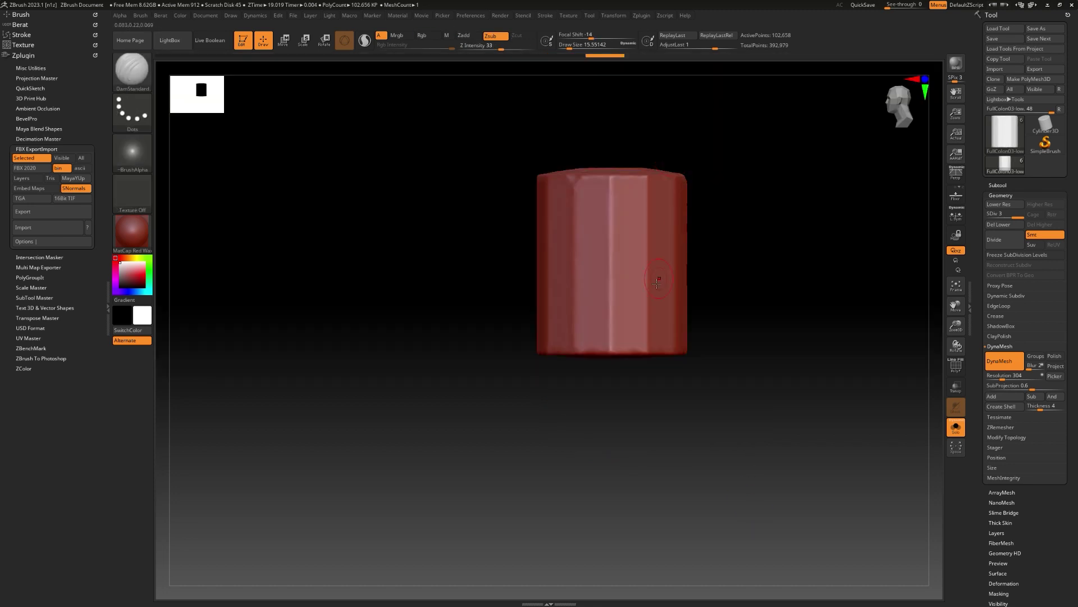
pyautogui.moveTo(616, 182); pyautogui.dragTo(618, 358)
pyautogui.moveTo(754, 326); pyautogui.dragTo(720, 328)
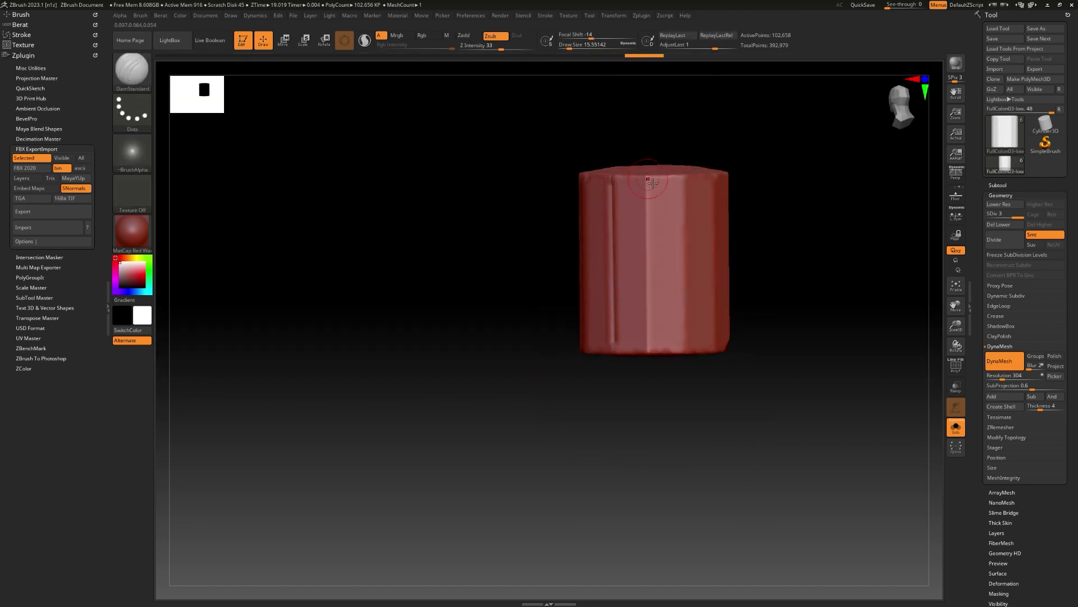
pyautogui.moveTo(653, 183)
pyautogui.mouseDown()
pyautogui.moveTo(651, 358)
pyautogui.moveTo(675, 242)
pyautogui.mouseUp()
pyautogui.moveTo(654, 409); pyautogui.dragTo(702, 236)
pyautogui.moveTo(702, 407); pyautogui.dragTo(702, 407)
pyautogui.moveTo(873, 343); pyautogui.dragTo(842, 349)
pyautogui.moveTo(738, 235); pyautogui.dragTo(729, 404)
pyautogui.moveTo(845, 392); pyautogui.dragTo(800, 388)
pyautogui.moveTo(690, 409); pyautogui.dragTo(690, 408)
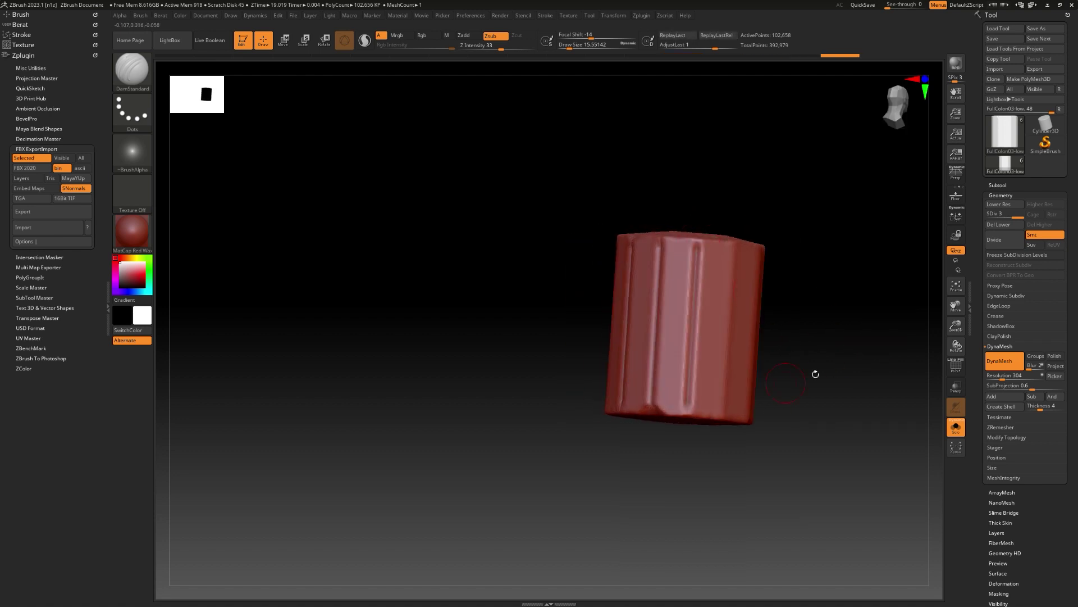
# Step: Carve DamStandard flutes along the remaining facet edges around the third segment
pyautogui.moveTo(814, 373); pyautogui.dragTo(740, 303)
pyautogui.moveTo(729, 422); pyautogui.dragTo(730, 423)
pyautogui.moveTo(814, 359)
pyautogui.mouseDown()
pyautogui.moveTo(753, 320)
pyautogui.moveTo(769, 299)
pyautogui.mouseUp()
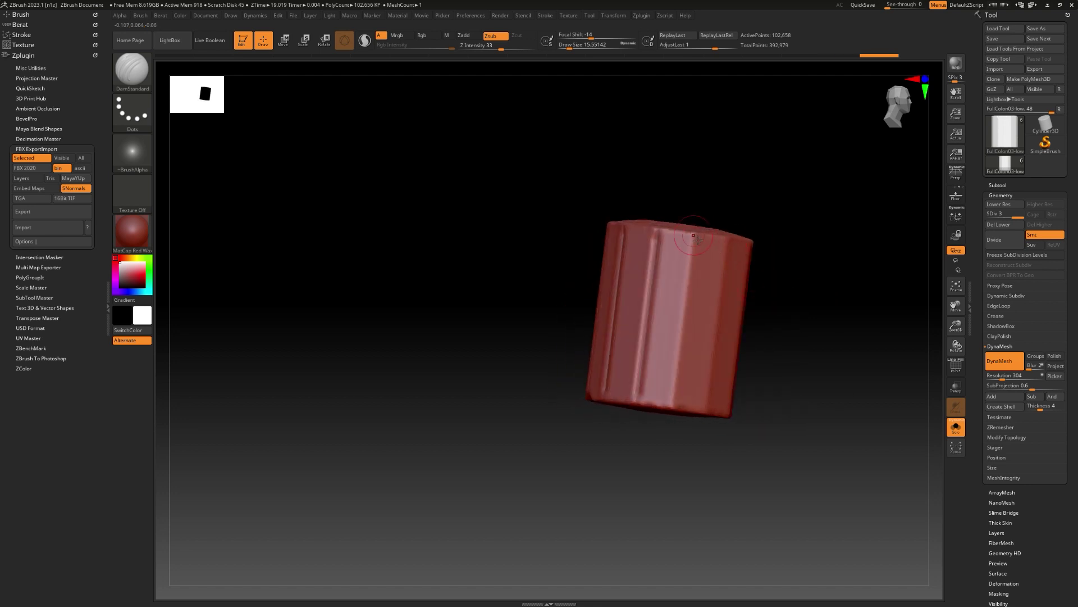
pyautogui.moveTo(678, 413); pyautogui.dragTo(678, 413)
pyautogui.moveTo(769, 427); pyautogui.dragTo(736, 247)
pyautogui.moveTo(698, 405); pyautogui.dragTo(699, 405)
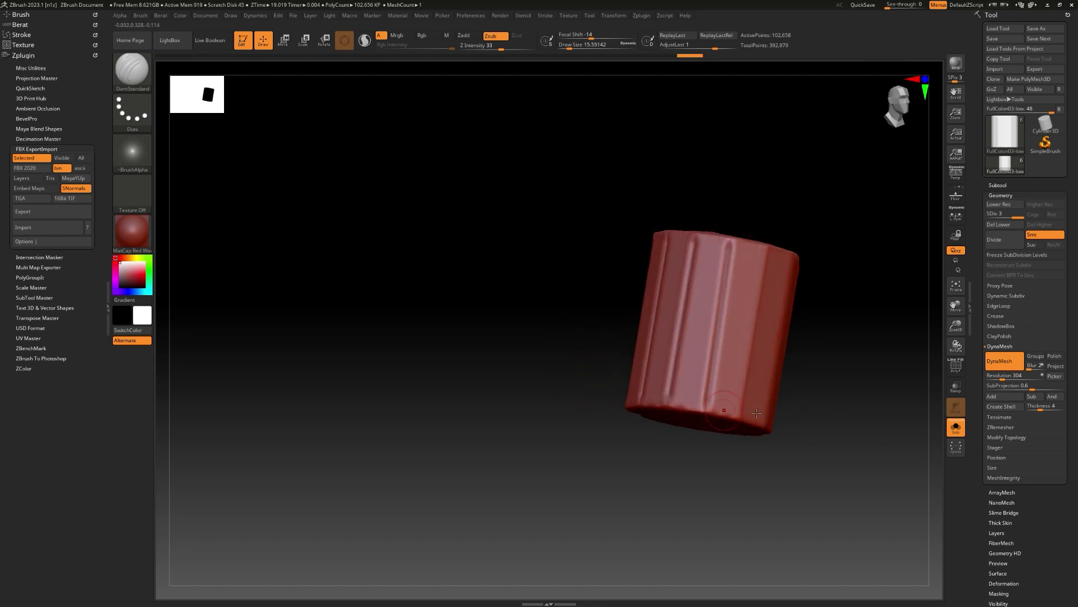
pyautogui.moveTo(809, 427); pyautogui.dragTo(784, 294)
pyautogui.moveTo(669, 388); pyautogui.dragTo(669, 388)
pyautogui.moveTo(781, 404)
pyautogui.mouseDown()
pyautogui.moveTo(763, 339)
pyautogui.moveTo(651, 268)
pyautogui.mouseUp()
pyautogui.moveTo(649, 436); pyautogui.dragTo(649, 438)
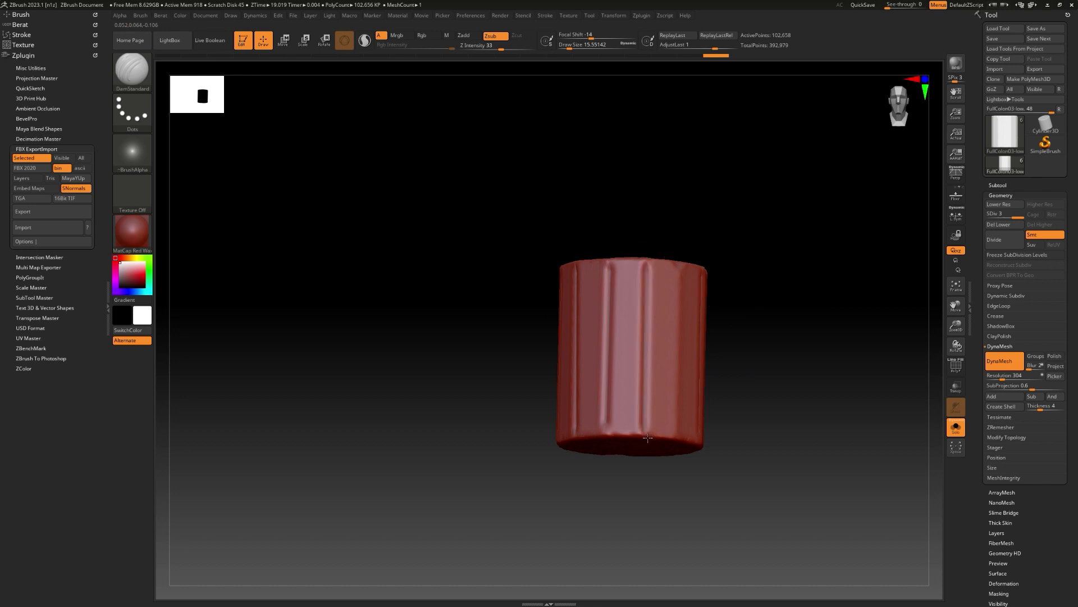
pyautogui.moveTo(756, 415); pyautogui.dragTo(682, 337)
pyautogui.moveTo(604, 419); pyautogui.dragTo(604, 419)
pyautogui.moveTo(711, 413)
pyautogui.mouseDown()
pyautogui.moveTo(780, 415)
pyautogui.moveTo(790, 318)
pyautogui.moveTo(781, 303)
pyautogui.mouseUp()
# Step: Stamp pitted stone detail around the third segment's fluted sides with the JRO_Grunge01 brush
pyautogui.press('b')
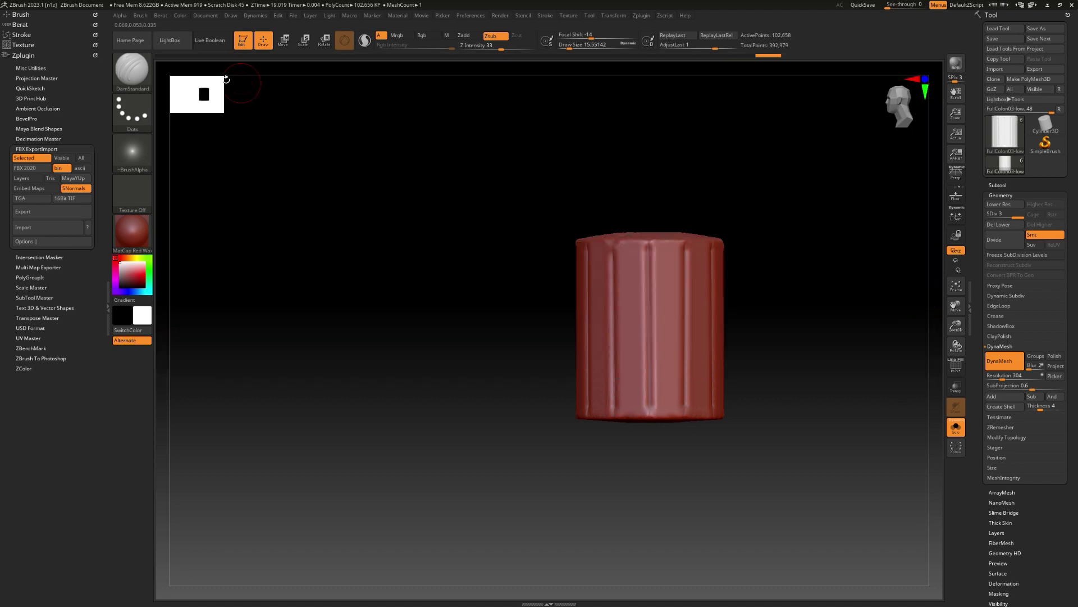
pyautogui.click(132, 72)
pyautogui.click(911, 297)
pyautogui.moveTo(651, 335); pyautogui.dragTo(694, 382)
pyautogui.moveTo(751, 420)
pyautogui.mouseDown()
pyautogui.moveTo(819, 294)
pyautogui.moveTo(702, 306)
pyautogui.moveTo(747, 242)
pyautogui.moveTo(718, 318)
pyautogui.mouseUp()
pyautogui.moveTo(771, 432); pyautogui.dragTo(823, 341)
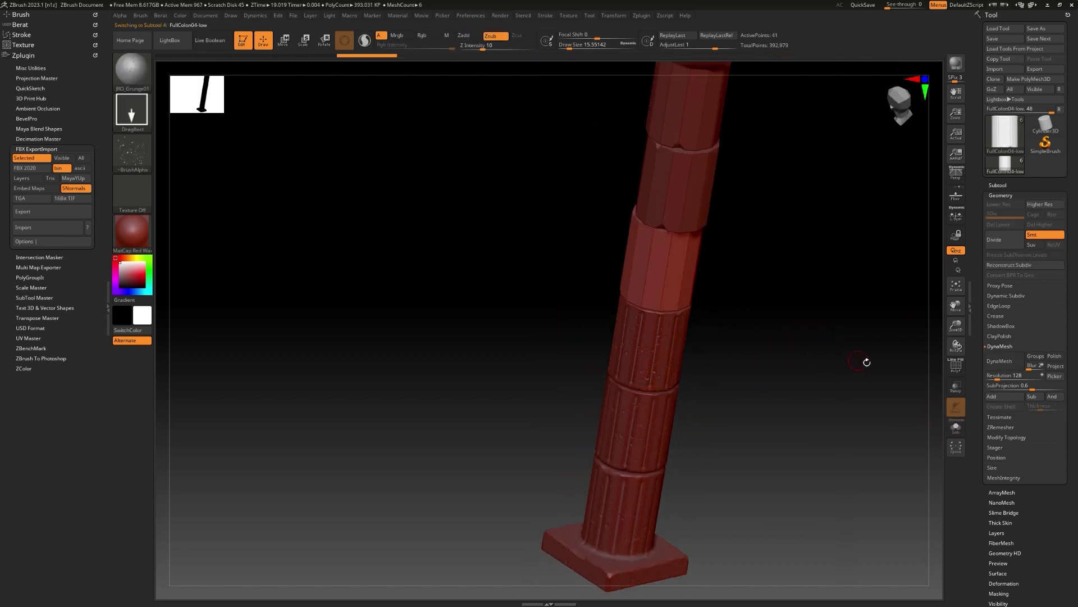
# Step: Isolate the next segment up, remeshed at DynaMesh resolution 304, and roughen its end faces with the Orb_Rock_Noise brush
pyautogui.keyDown('shift'); pyautogui.moveTo(864, 361); pyautogui.dragTo(854, 339); pyautogui.keyUp('shift')
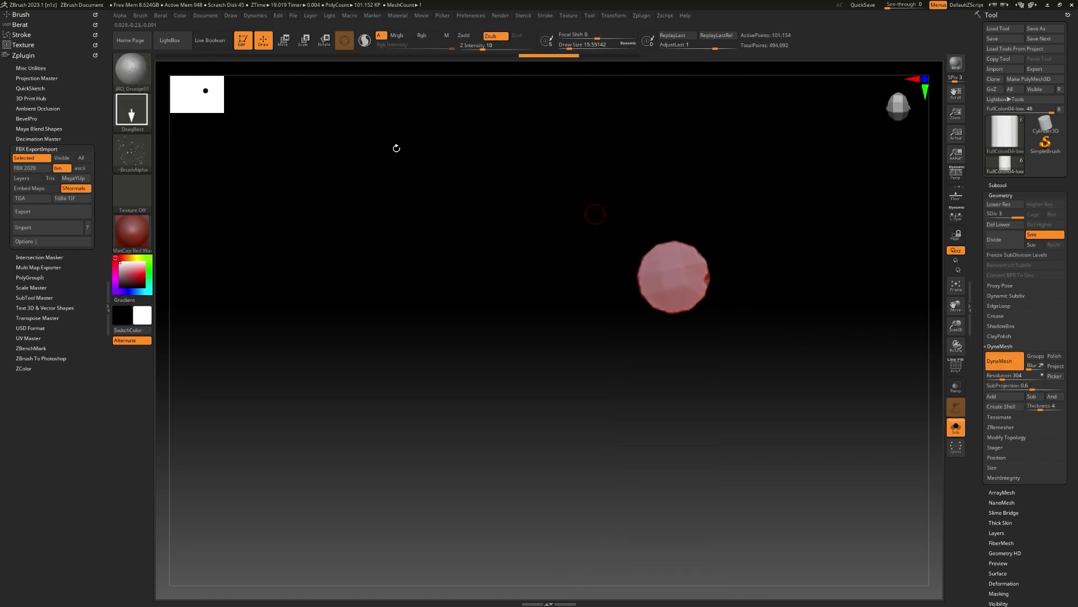
pyautogui.press('b')
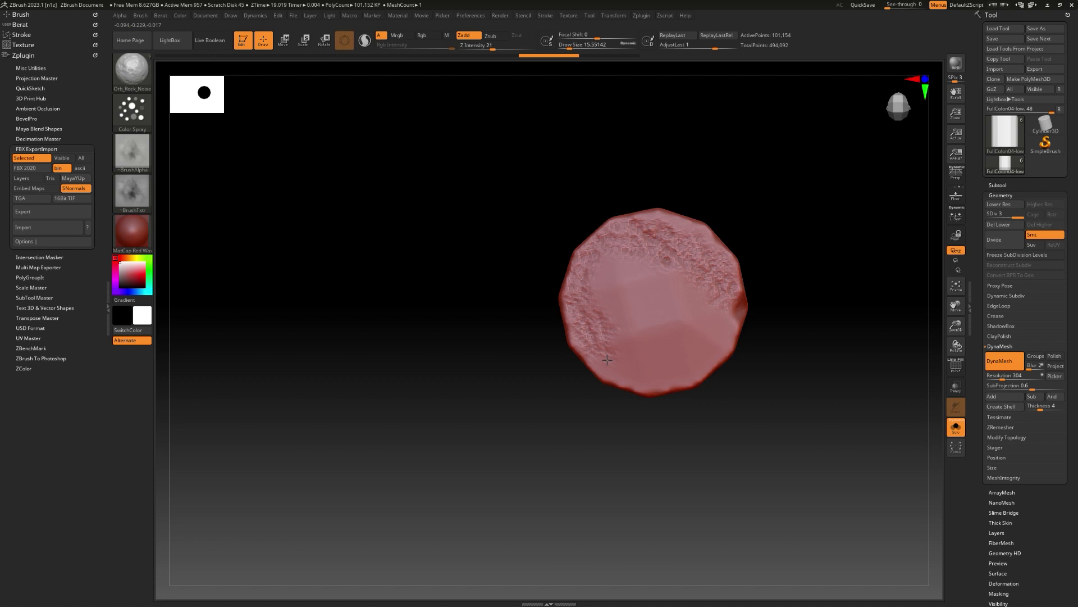
pyautogui.moveTo(607, 360); pyautogui.dragTo(678, 266)
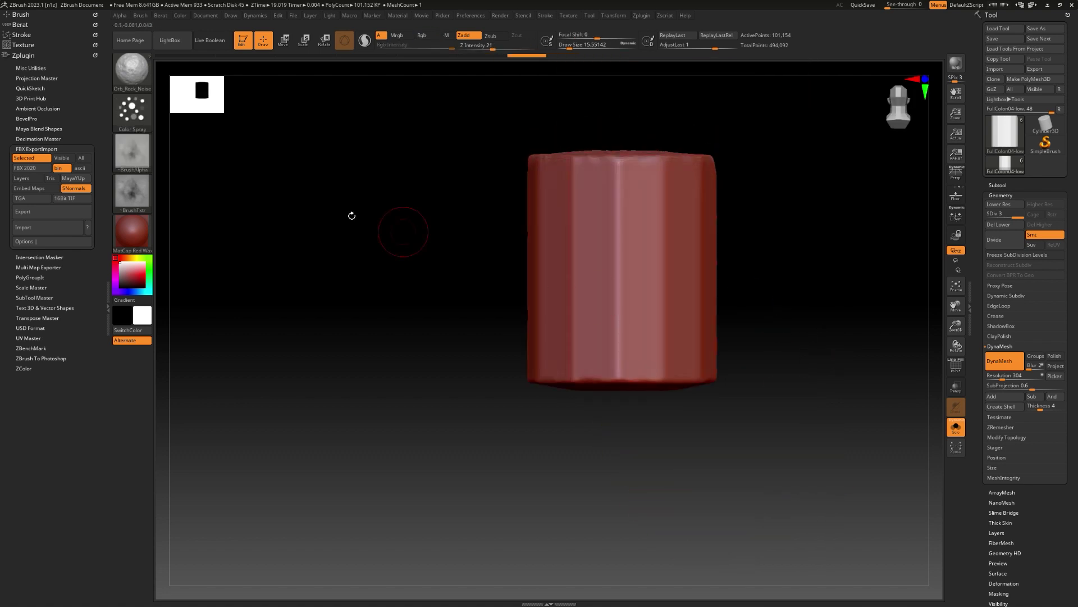
# Step: Carve the first vertical flutes along the fourth segment's facet edges with the DamStandard brush
pyautogui.press('b')
pyautogui.click(668, 161)
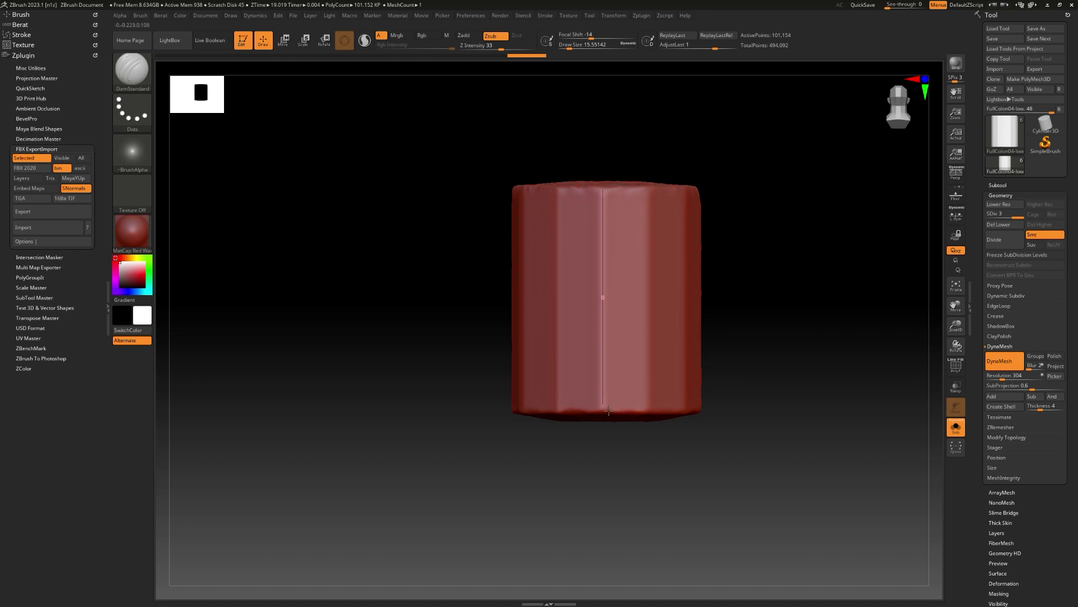
pyautogui.moveTo(609, 410); pyautogui.dragTo(609, 411)
pyautogui.moveTo(714, 337); pyautogui.dragTo(664, 321, button='right')
pyautogui.moveTo(656, 415); pyautogui.dragTo(656, 414)
pyautogui.moveTo(721, 274); pyautogui.dragTo(689, 254, button='right')
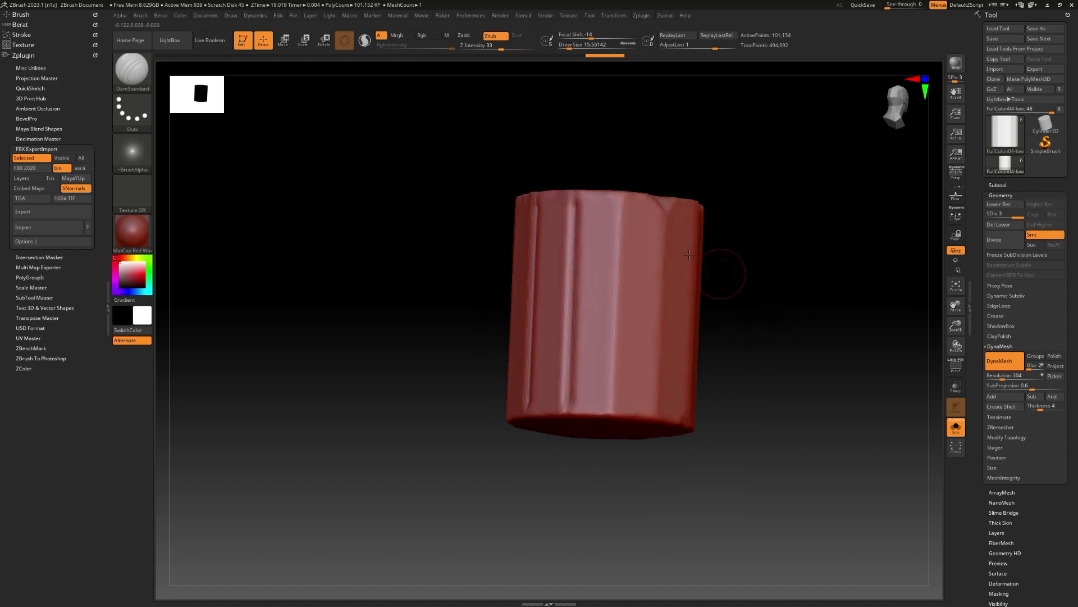
pyautogui.moveTo(581, 381); pyautogui.dragTo(620, 421)
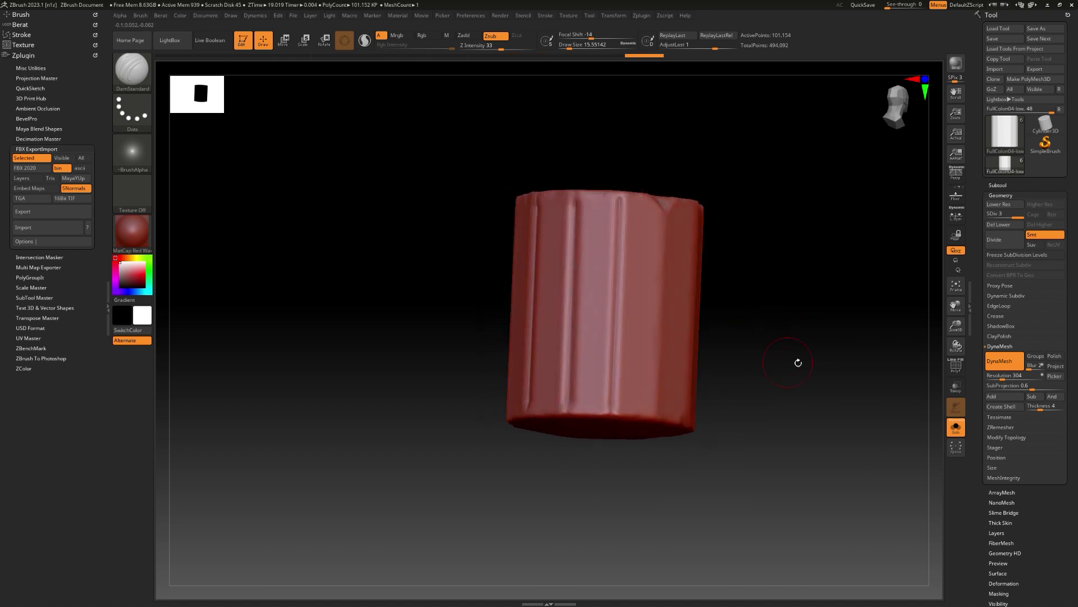
pyautogui.moveTo(797, 361); pyautogui.dragTo(672, 229)
pyautogui.moveTo(651, 419); pyautogui.dragTo(651, 419)
pyautogui.moveTo(811, 365); pyautogui.dragTo(657, 184)
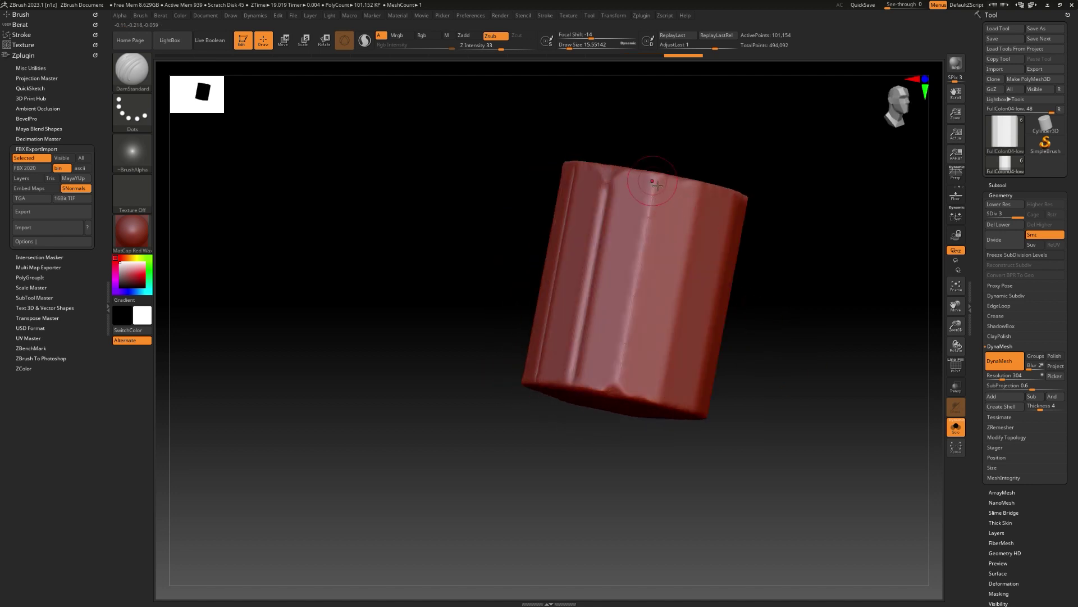
pyautogui.moveTo(621, 394); pyautogui.dragTo(620, 395)
pyautogui.moveTo(796, 363); pyautogui.dragTo(688, 233)
pyautogui.moveTo(673, 213); pyautogui.dragTo(625, 416)
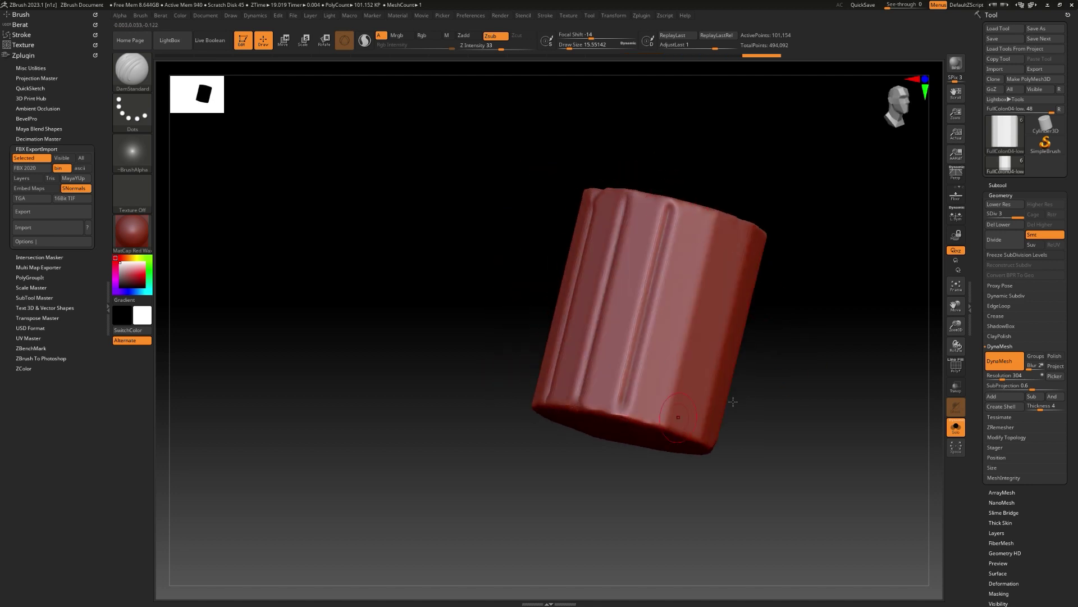
# Step: Continue the DamStandard flutes along the remaining facet edges until they go all the way around the fourth segment
pyautogui.moveTo(778, 374); pyautogui.dragTo(669, 216)
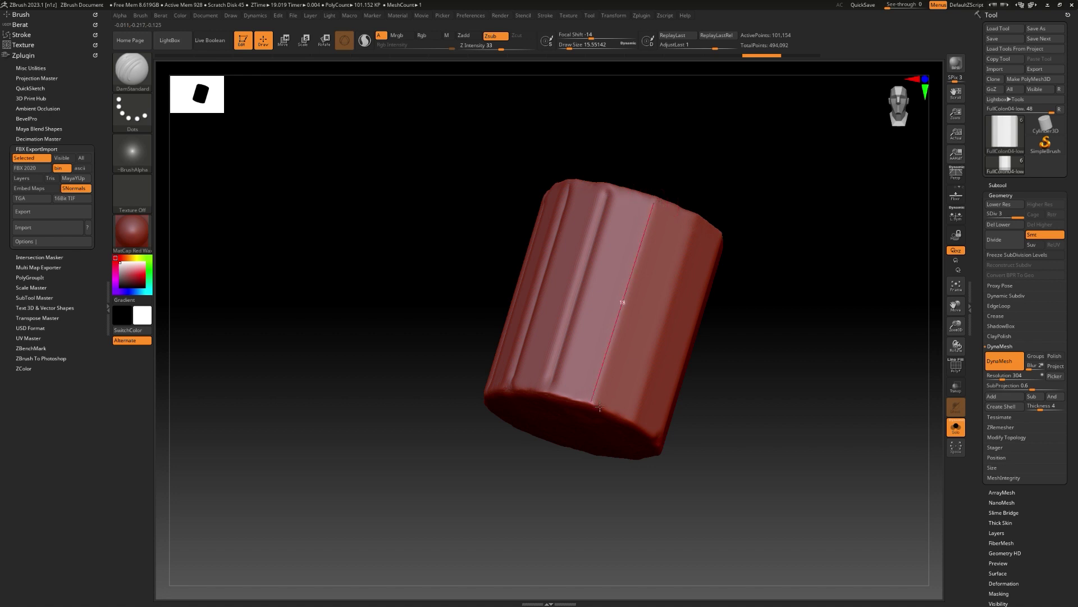
pyautogui.moveTo(599, 405); pyautogui.dragTo(599, 406)
pyautogui.moveTo(798, 365); pyautogui.dragTo(745, 318)
pyautogui.moveTo(630, 408); pyautogui.dragTo(630, 410)
pyautogui.moveTo(797, 365); pyautogui.dragTo(665, 239)
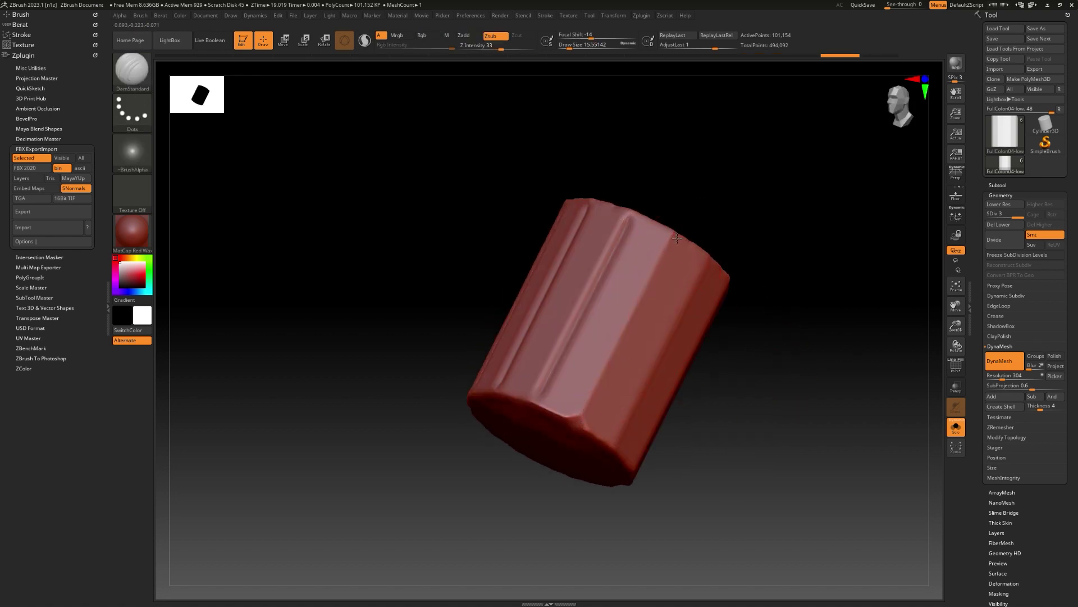
pyautogui.moveTo(586, 418); pyautogui.dragTo(587, 419)
pyautogui.moveTo(808, 394); pyautogui.dragTo(749, 337)
pyautogui.moveTo(707, 264); pyautogui.dragTo(581, 437)
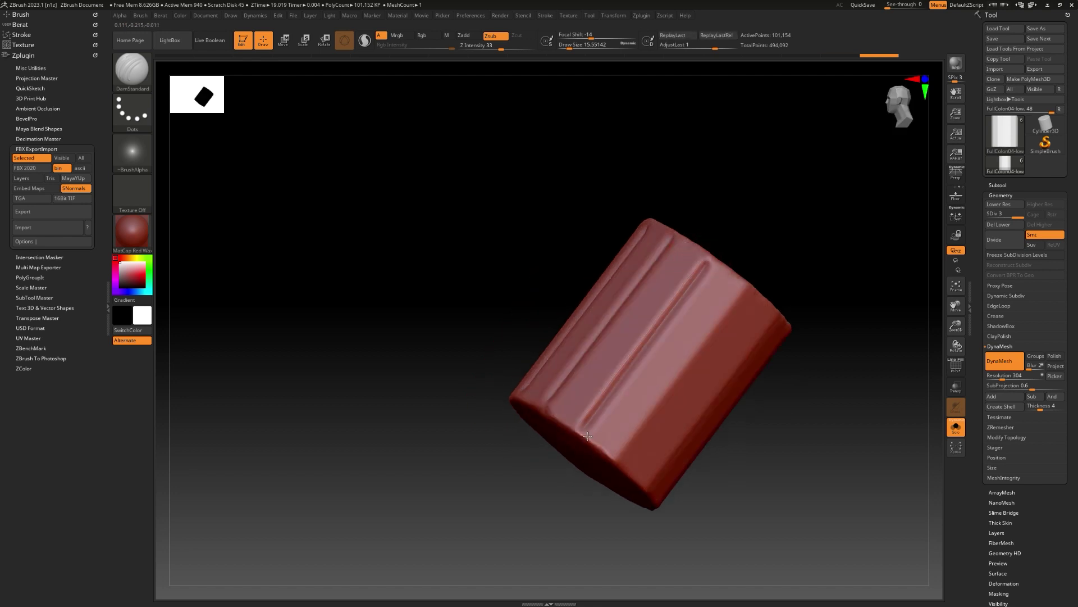
pyautogui.moveTo(798, 376); pyautogui.dragTo(730, 331)
pyautogui.moveTo(548, 430); pyautogui.dragTo(541, 436)
pyautogui.moveTo(822, 360); pyautogui.dragTo(736, 359)
pyautogui.moveTo(726, 260)
pyautogui.mouseDown()
pyautogui.moveTo(632, 372)
pyautogui.moveTo(606, 437)
pyautogui.mouseUp()
# Step: Smooth the upper end of the flute below the notch in the fourth segment's rim
pyautogui.keyDown('shift'); pyautogui.moveTo(431, 238); pyautogui.dragTo(367, 213); pyautogui.keyUp('shift')
pyautogui.keyDown('ctrl'); pyautogui.moveTo(809, 228); pyautogui.dragTo(809, 281, button='right'); pyautogui.keyUp('ctrl')
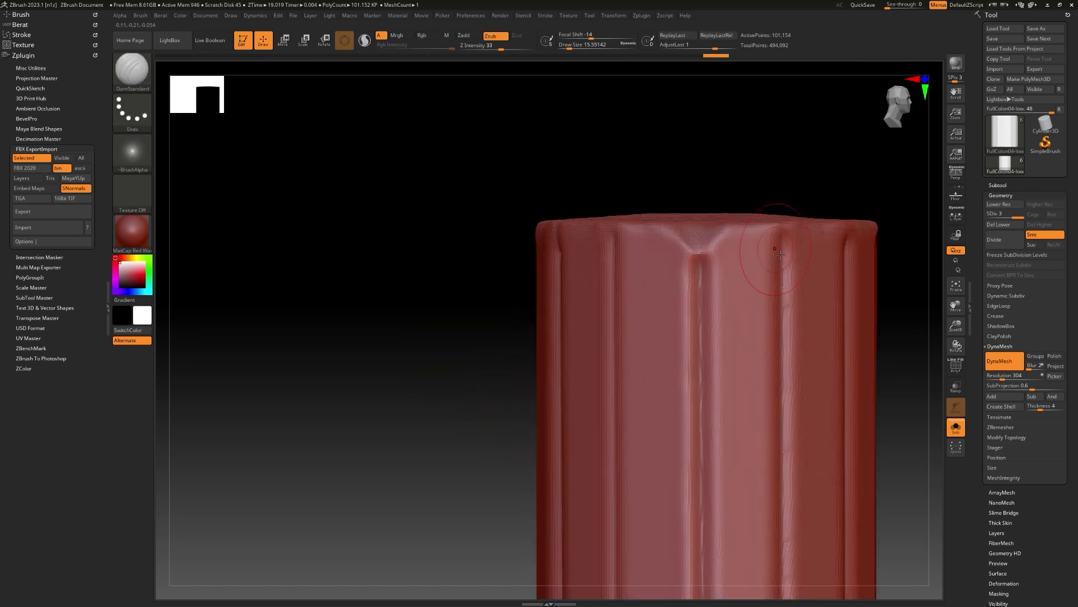
pyautogui.keyDown('shift'); pyautogui.moveTo(702, 258); pyautogui.dragTo(699, 283); pyautogui.keyUp('shift')
# Step: Stamp pits on the fourth segment's fluted faces from all sides with the JRO_Grunge01 brush, then show the whole column again
pyautogui.click(132, 71)
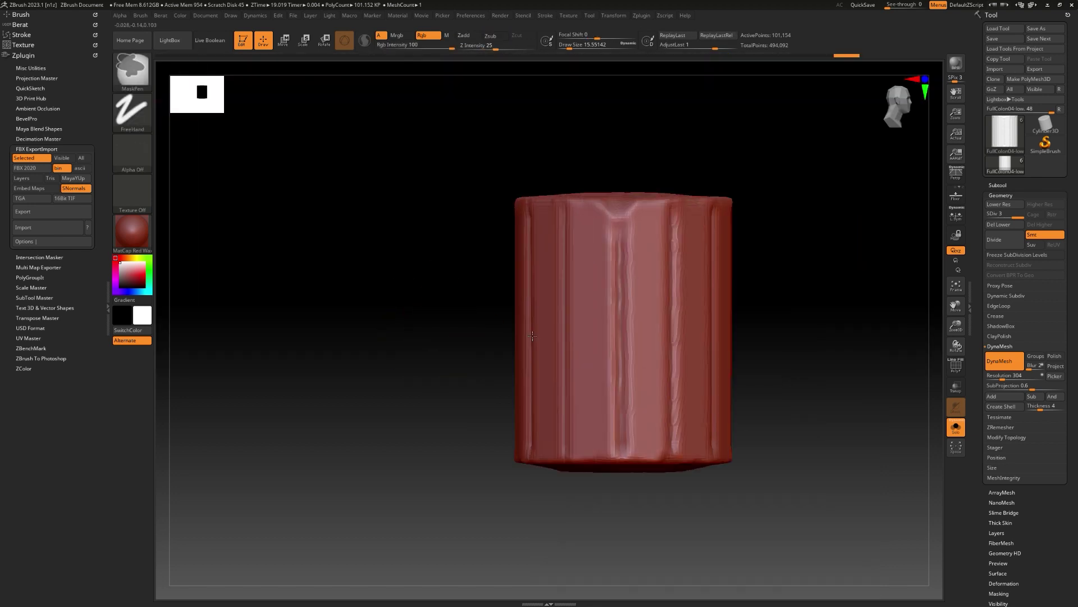
pyautogui.moveTo(646, 314); pyautogui.dragTo(732, 395)
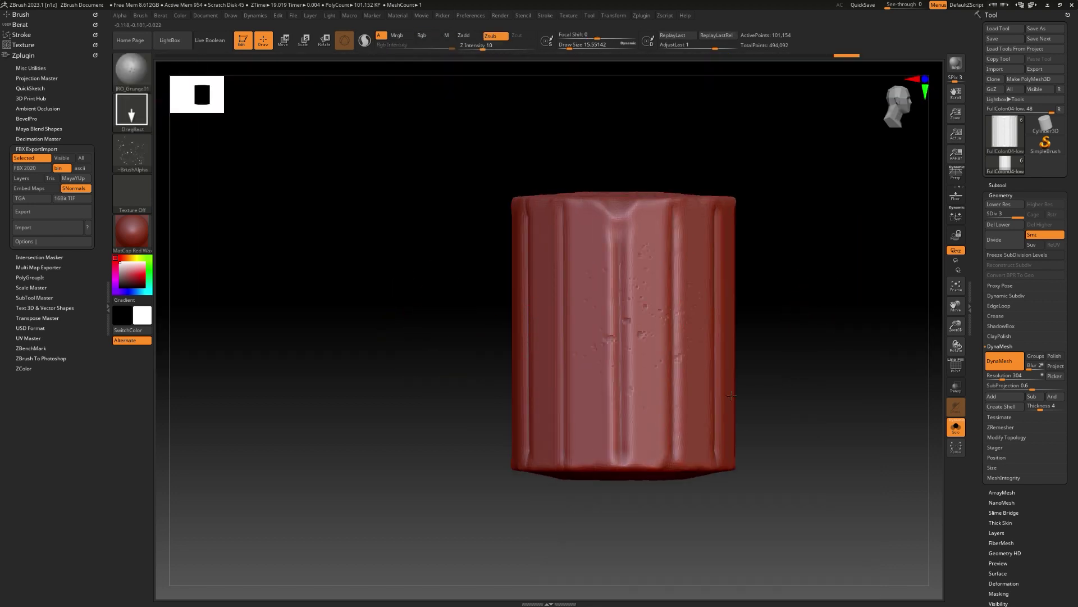
pyautogui.moveTo(799, 274); pyautogui.dragTo(678, 426)
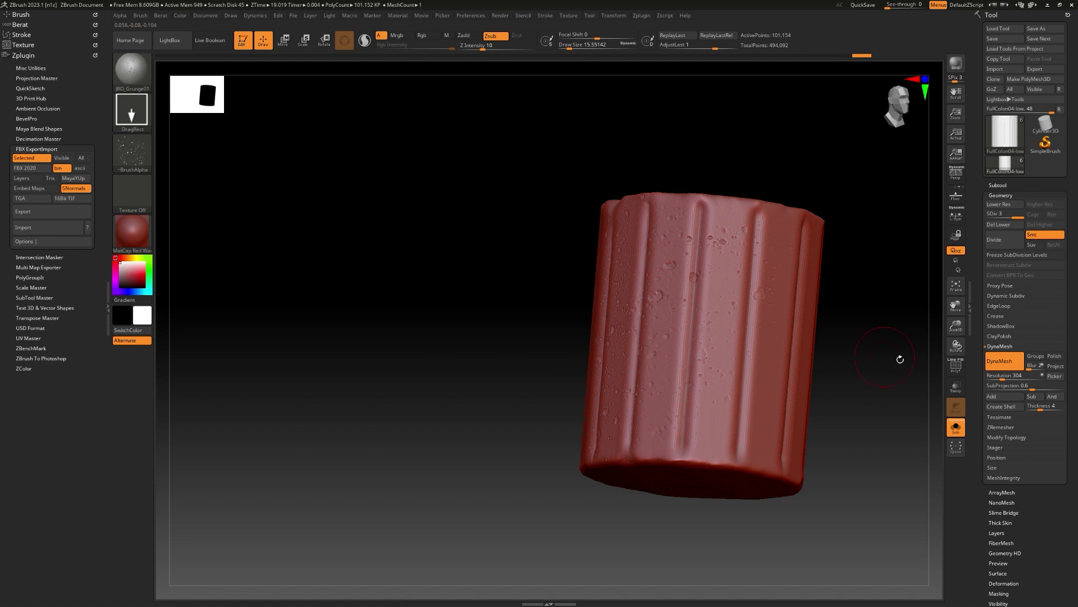
pyautogui.moveTo(899, 359)
pyautogui.mouseDown()
pyautogui.moveTo(809, 260)
pyautogui.moveTo(689, 277)
pyautogui.mouseUp()
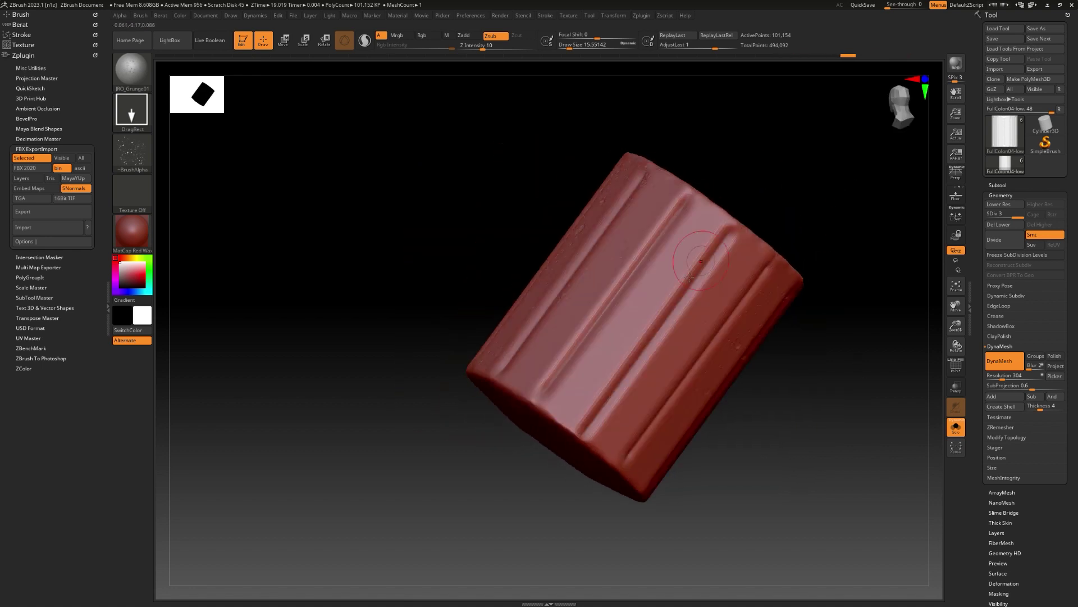
pyautogui.moveTo(690, 276); pyautogui.dragTo(733, 316, button='right')
pyautogui.moveTo(755, 210)
pyautogui.mouseDown(button='right')
pyautogui.moveTo(666, 373)
pyautogui.moveTo(609, 362)
pyautogui.mouseUp(button='right')
pyautogui.moveTo(607, 365); pyautogui.dragTo(596, 390)
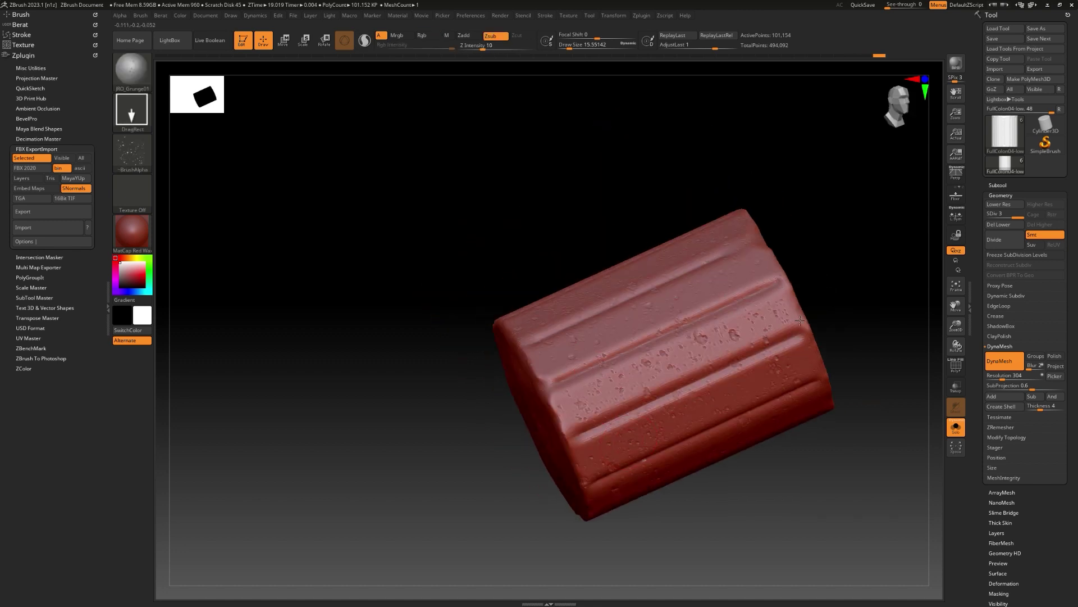
pyautogui.keyDown('shift'); pyautogui.moveTo(596, 390); pyautogui.dragTo(802, 212, button='right'); pyautogui.keyUp('shift')
pyautogui.click(956, 427)
# Step: Select the fifth column segment, remesh it with DynaMesh at resolution 304 and isolate it
pyautogui.keyDown('ctrl'); pyautogui.moveTo(813, 373); pyautogui.dragTo(667, 263, button='right'); pyautogui.keyUp('ctrl')
pyautogui.keyDown('alt'); pyautogui.click(627, 256); pyautogui.keyUp('alt')
pyautogui.click(956, 427)
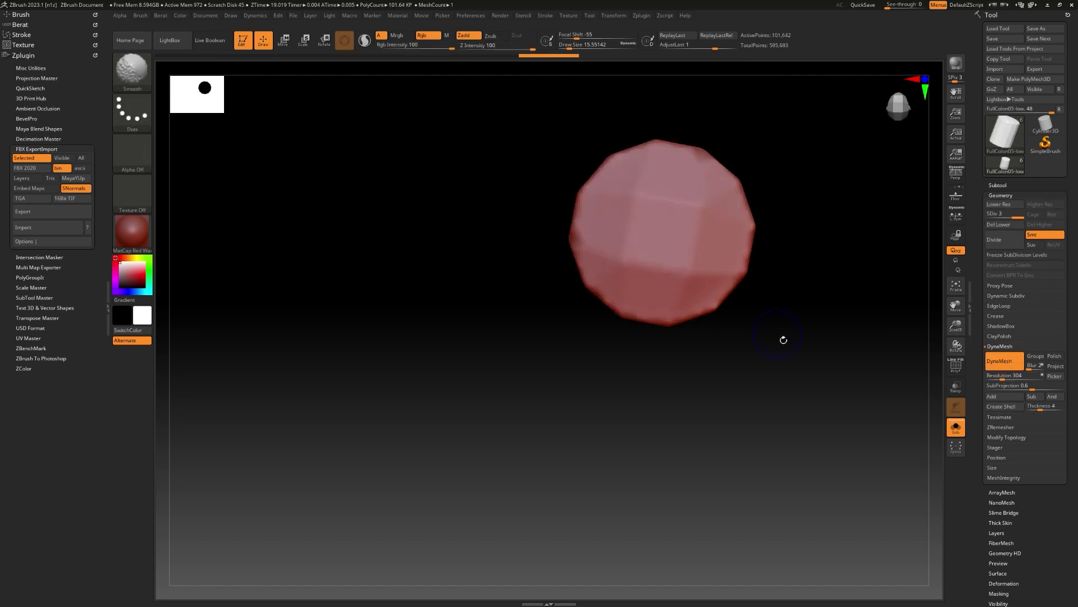
# Step: Roughen the end faces of the fifth column segment with the Orb_Rock_Noise brush
pyautogui.press('b')
pyautogui.click(692, 206)
pyautogui.moveTo(730, 212)
pyautogui.mouseDown()
pyautogui.moveTo(674, 163)
pyautogui.moveTo(702, 281)
pyautogui.moveTo(685, 298)
pyautogui.moveTo(598, 292)
pyautogui.mouseUp()
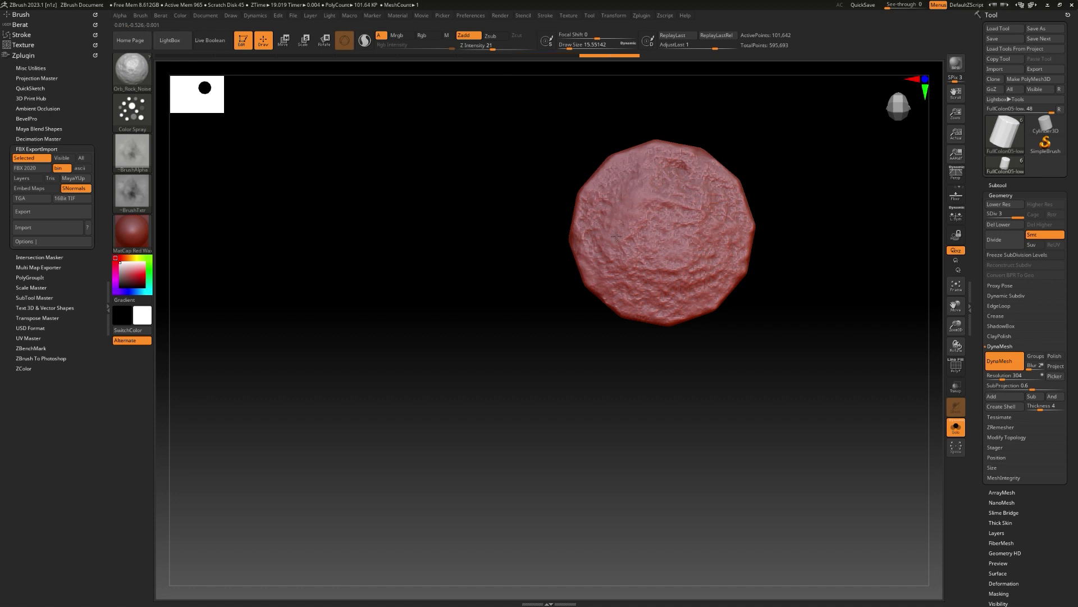
pyautogui.moveTo(803, 314)
pyautogui.keyDown('shift'); pyautogui.mouseDown()
pyautogui.moveTo(814, 202)
pyautogui.moveTo(769, 320)
pyautogui.mouseUp(); pyautogui.keyUp('shift')
pyautogui.moveTo(681, 247)
pyautogui.mouseDown()
pyautogui.moveTo(561, 230)
pyautogui.moveTo(685, 286)
pyautogui.moveTo(595, 366)
pyautogui.mouseUp()
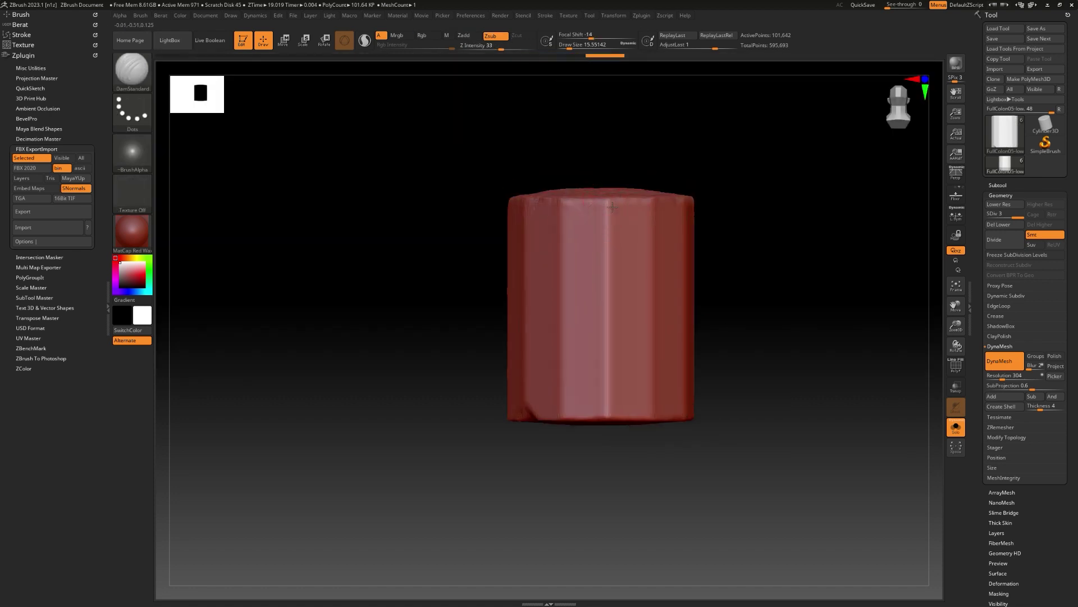
# Step: Carve the first DamStandard flutes lengthwise along adjacent facet edges of the fifth column segment
pyautogui.moveTo(612, 421); pyautogui.dragTo(612, 422)
pyautogui.moveTo(612, 423); pyautogui.dragTo(642, 238, button='right')
pyautogui.moveTo(604, 397); pyautogui.dragTo(593, 403)
pyautogui.moveTo(767, 337); pyautogui.dragTo(719, 306)
pyautogui.moveTo(610, 178); pyautogui.dragTo(595, 392)
pyautogui.moveTo(787, 298); pyautogui.dragTo(750, 269)
pyautogui.moveTo(621, 206); pyautogui.dragTo(605, 415)
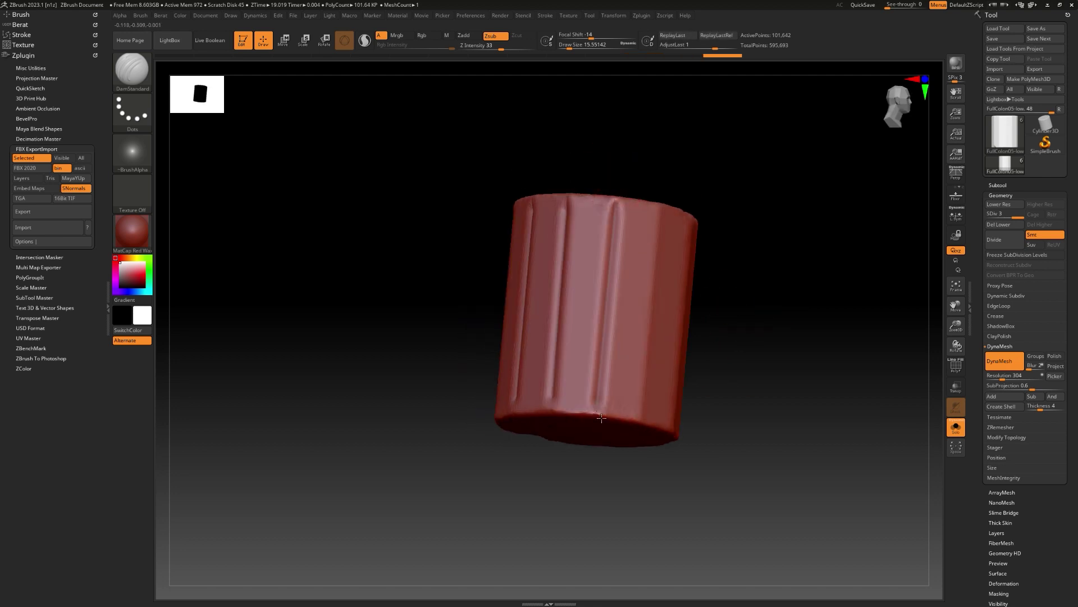
pyautogui.moveTo(605, 414); pyautogui.dragTo(666, 195, button='right')
pyautogui.moveTo(628, 403); pyautogui.dragTo(628, 404)
pyautogui.moveTo(628, 405); pyautogui.dragTo(723, 202, button='right')
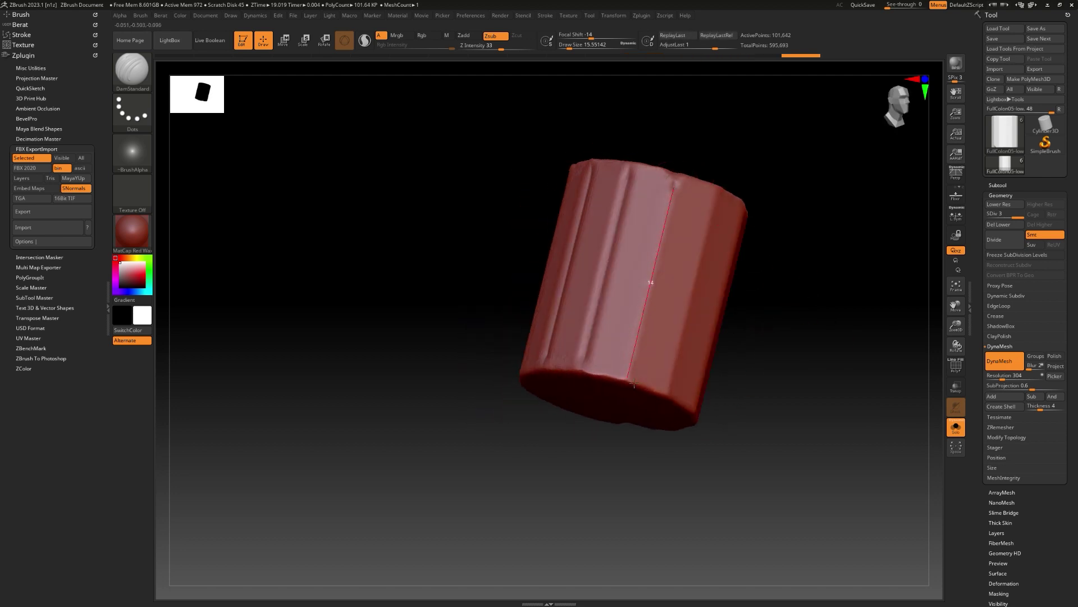
# Step: Continue the DamStandard flutes along the remaining facet edges until they go all the way around the fifth segment
pyautogui.moveTo(634, 383); pyautogui.dragTo(634, 384)
pyautogui.moveTo(633, 384); pyautogui.dragTo(552, 328, button='right')
pyautogui.keyDown('shift'); pyautogui.moveTo(825, 307); pyautogui.dragTo(795, 305); pyautogui.keyUp('shift')
pyautogui.moveTo(681, 160); pyautogui.dragTo(687, 373)
pyautogui.moveTo(804, 258); pyautogui.dragTo(812, 313, button='right')
pyautogui.moveTo(700, 431); pyautogui.dragTo(698, 432)
pyautogui.moveTo(804, 280); pyautogui.dragTo(756, 302)
pyautogui.moveTo(684, 199); pyautogui.dragTo(646, 396)
pyautogui.moveTo(825, 304); pyautogui.dragTo(795, 337)
pyautogui.moveTo(670, 239); pyautogui.dragTo(621, 424)
pyautogui.moveTo(807, 344); pyautogui.dragTo(785, 355)
pyautogui.moveTo(710, 235); pyautogui.dragTo(632, 414)
pyautogui.moveTo(809, 327); pyautogui.dragTo(768, 340)
pyautogui.moveTo(589, 430); pyautogui.dragTo(586, 433)
# Step: Stamp pits on the fifth segment's fluted faces with the JRO_Grunge01 brush, then show the whole column again
pyautogui.click(132, 70)
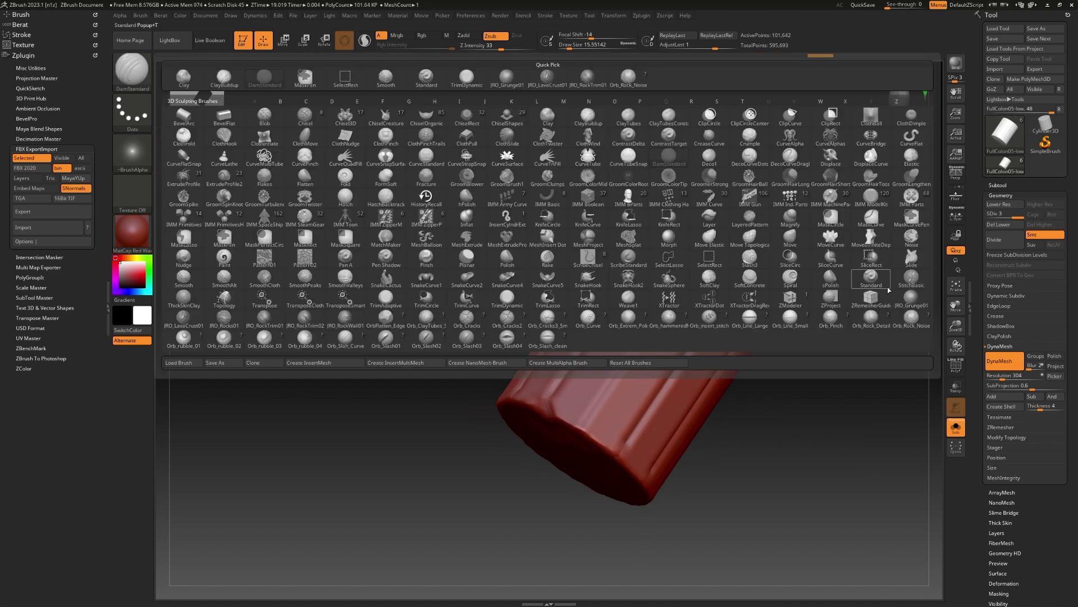
pyautogui.click(360, 80)
pyautogui.moveTo(809, 360); pyautogui.dragTo(843, 331)
pyautogui.moveTo(624, 337); pyautogui.dragTo(655, 394)
pyautogui.moveTo(786, 416); pyautogui.dragTo(733, 408)
pyautogui.moveTo(734, 408); pyautogui.dragTo(708, 325, button='right')
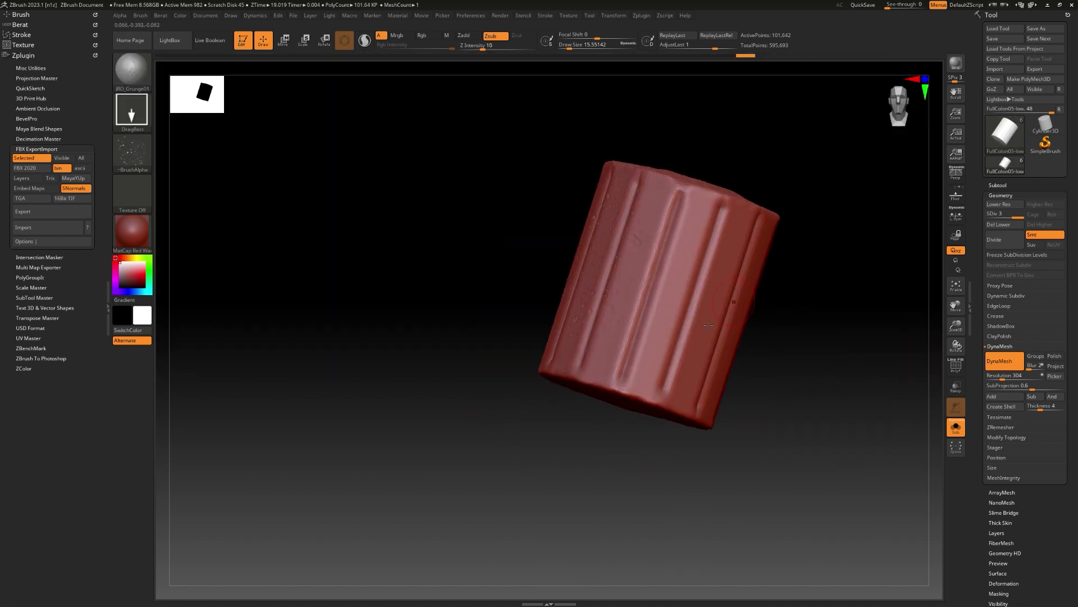
pyautogui.moveTo(678, 223); pyautogui.dragTo(801, 323, button='right')
pyautogui.moveTo(865, 343); pyautogui.dragTo(814, 282, button='right')
pyautogui.press('f')
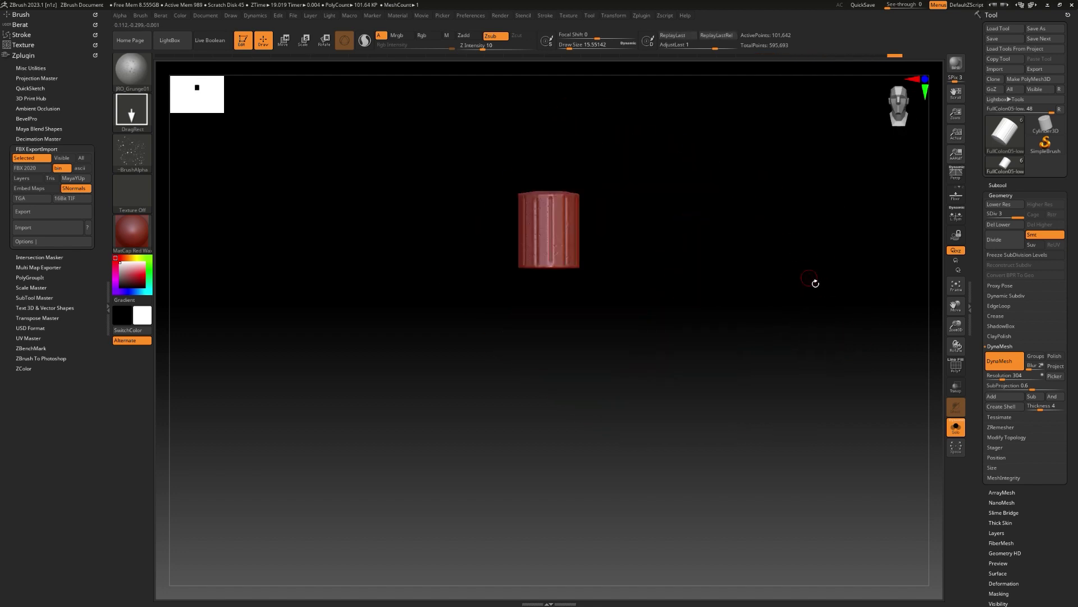
pyautogui.press('f')
pyautogui.click(956, 427)
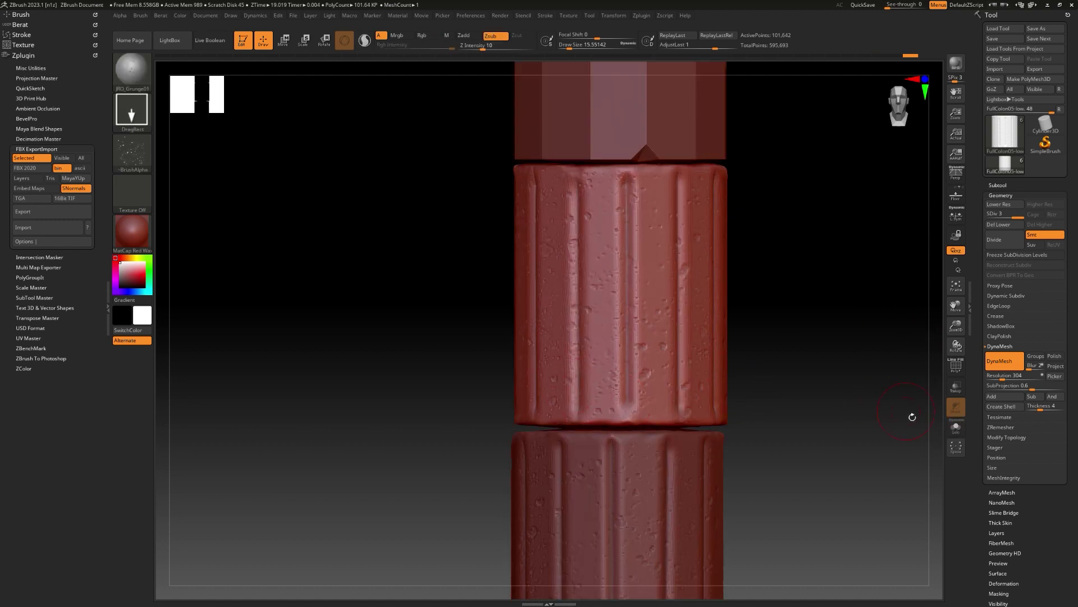
# Step: Select the capital segment at the column's top, remesh it with DynaMesh at resolution 304 and isolate it
pyautogui.keyDown('ctrl'); pyautogui.moveTo(854, 406); pyautogui.dragTo(708, 320, button='right'); pyautogui.keyUp('ctrl')
pyautogui.keyDown('alt'); pyautogui.moveTo(708, 320); pyautogui.dragTo(689, 247, button='right'); pyautogui.keyUp('alt')
pyautogui.keyDown('alt'); pyautogui.click(598, 174); pyautogui.keyUp('alt')
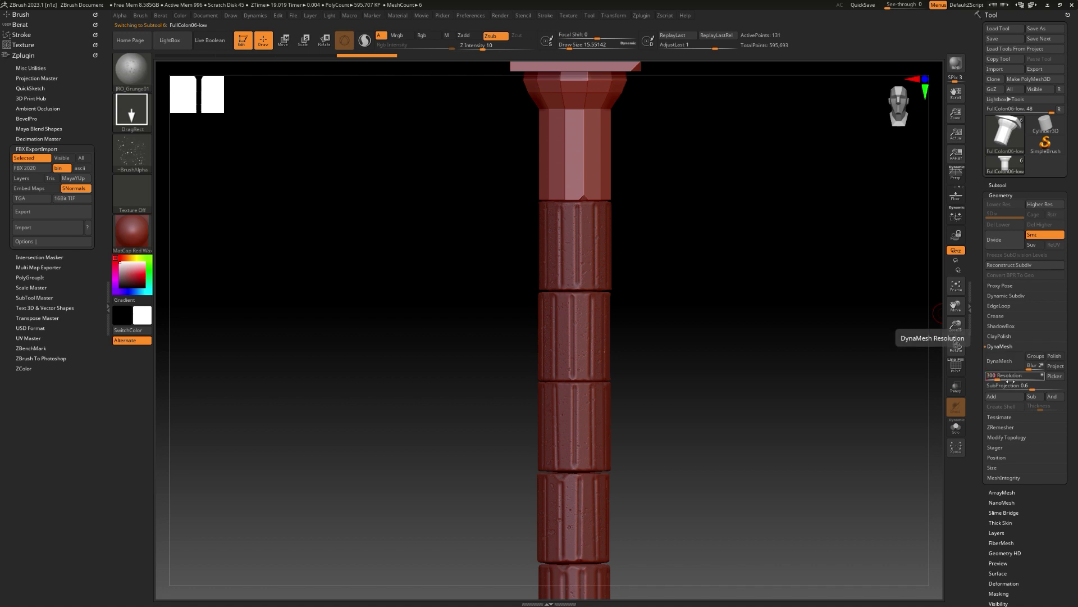
pyautogui.hotkey('ctrl', 'z')
pyautogui.keyDown('alt'); pyautogui.moveTo(690, 156); pyautogui.dragTo(693, 241, button='right'); pyautogui.keyUp('alt')
pyautogui.keyDown('ctrl'); pyautogui.moveTo(693, 242); pyautogui.dragTo(710, 339, button='right'); pyautogui.keyUp('ctrl')
pyautogui.click(956, 427)
pyautogui.keyDown('shift'); pyautogui.moveTo(764, 387); pyautogui.dragTo(761, 306, button='right'); pyautogui.keyUp('shift')
pyautogui.keyDown('shift'); pyautogui.moveTo(762, 305); pyautogui.dragTo(713, 288); pyautogui.keyUp('shift')
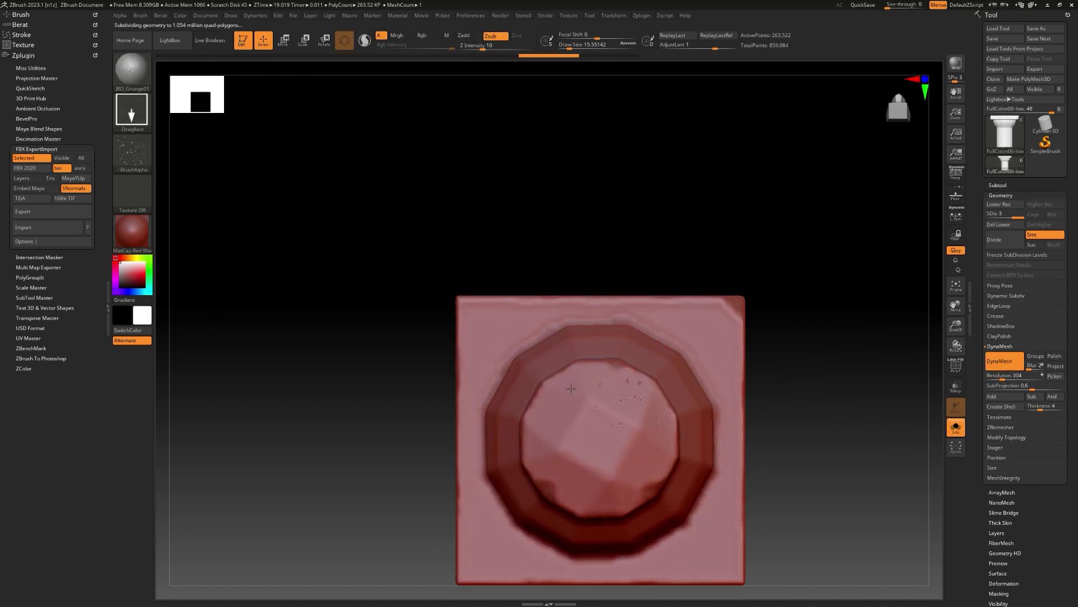
# Step: Undo the pit stamp on the capital's lower end face and roughen that face with the Orb_Rock_Noise brush
pyautogui.hotkey('ctrl', 'z')
pyautogui.click(132, 70)
pyautogui.click(183, 80)
pyautogui.moveTo(550, 403)
pyautogui.mouseDown()
pyautogui.moveTo(590, 500)
pyautogui.moveTo(635, 465)
pyautogui.mouseUp()
pyautogui.keyDown('shift'); pyautogui.moveTo(782, 469); pyautogui.dragTo(788, 400); pyautogui.keyUp('shift')
# Step: Carve the first DamStandard flutes along the facet edges of the capital's shaft and up its flared neck
pyautogui.click(132, 69)
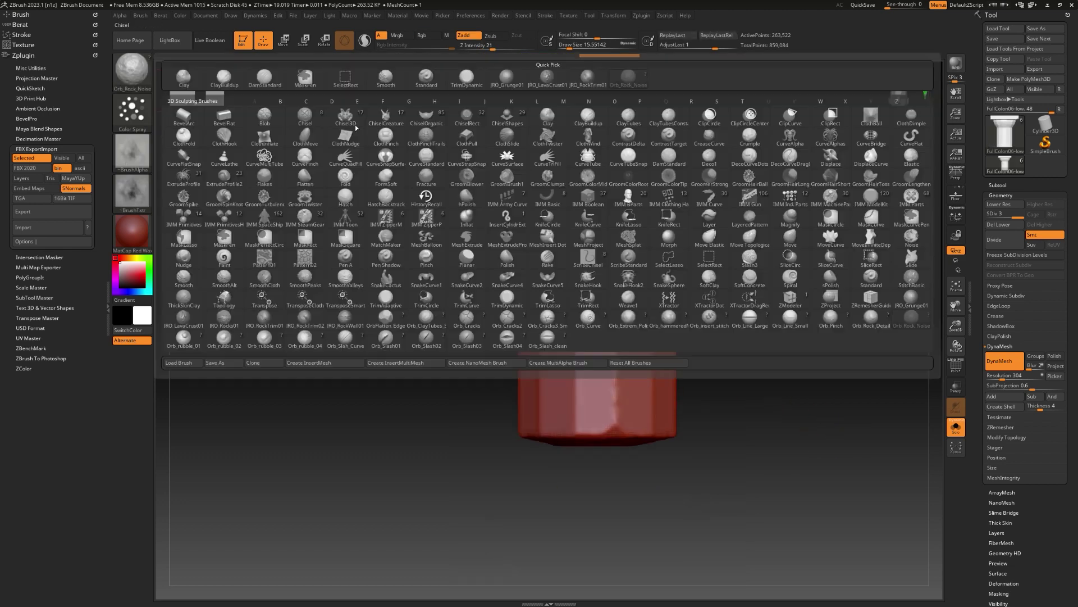
pyautogui.click(662, 161)
pyautogui.moveTo(621, 424); pyautogui.dragTo(613, 237)
pyautogui.moveTo(786, 321); pyautogui.dragTo(758, 264)
pyautogui.moveTo(636, 328); pyautogui.dragTo(634, 253)
pyautogui.keyDown('shift'); pyautogui.moveTo(639, 296); pyautogui.dragTo(635, 251); pyautogui.keyUp('shift')
pyautogui.moveTo(831, 428)
pyautogui.keyDown('alt'); pyautogui.mouseDown()
pyautogui.moveTo(807, 361)
pyautogui.moveTo(758, 368)
pyautogui.mouseUp(); pyautogui.keyUp('alt')
pyautogui.moveTo(657, 277); pyautogui.dragTo(652, 275)
pyautogui.moveTo(652, 275); pyautogui.dragTo(672, 243)
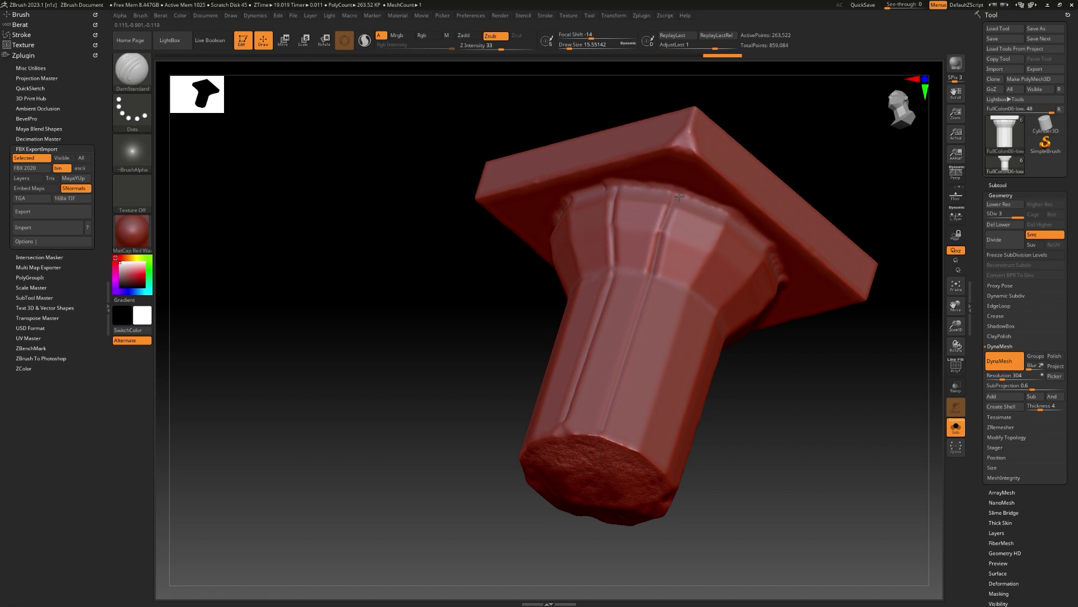
# Step: Carve the next flutes along the adjacent facet edges of the capital, carrying each line up to the square slab
pyautogui.moveTo(679, 196); pyautogui.dragTo(783, 368, button='right')
pyautogui.moveTo(698, 228); pyautogui.dragTo(680, 231)
pyautogui.moveTo(681, 231); pyautogui.dragTo(715, 201)
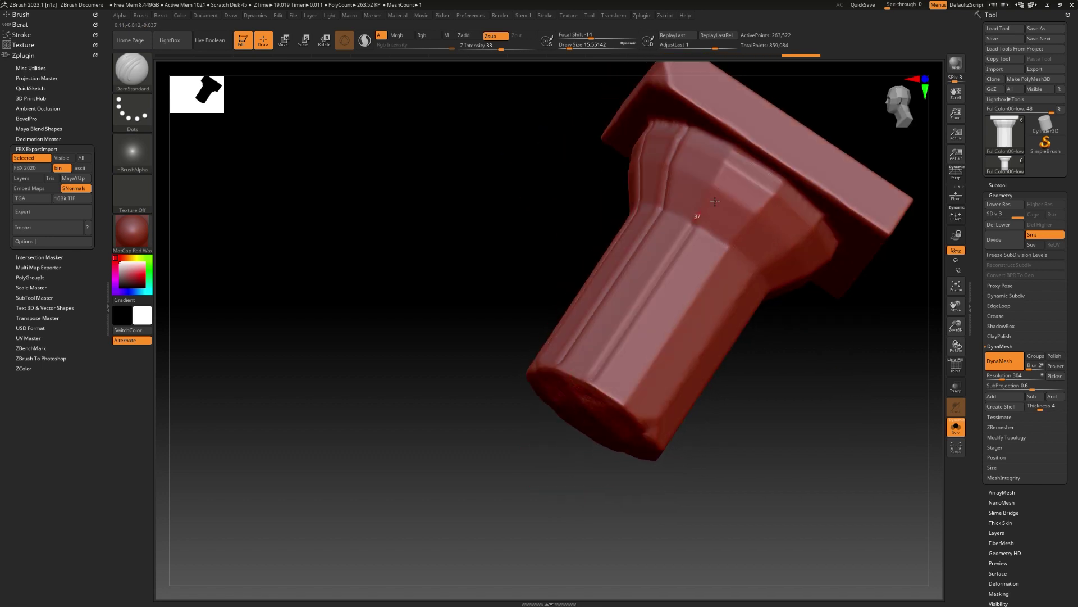
pyautogui.moveTo(827, 227); pyautogui.dragTo(679, 253, button='right')
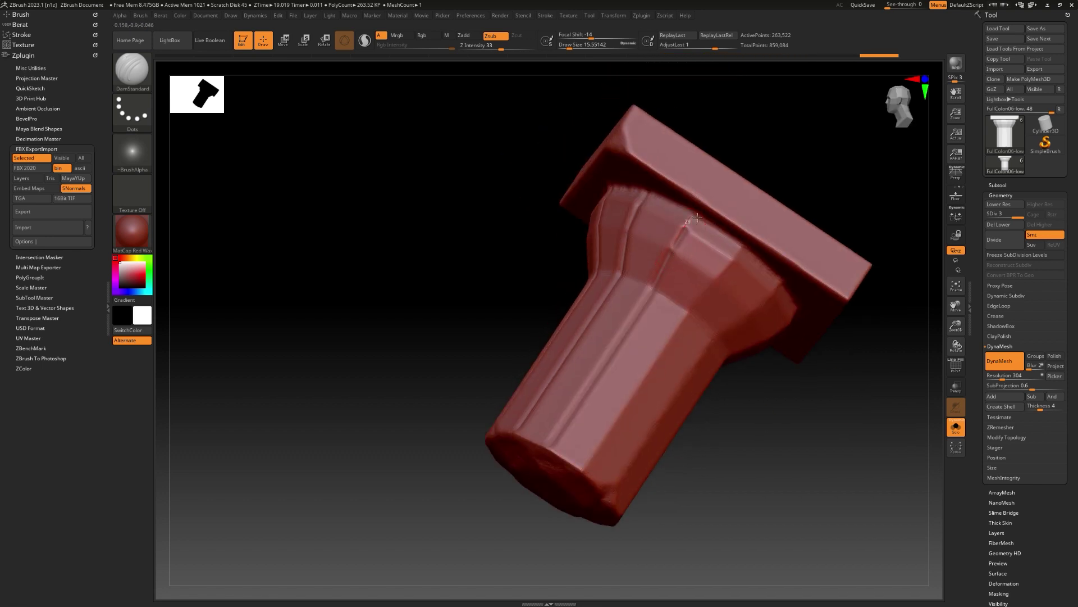
pyautogui.moveTo(697, 217); pyautogui.dragTo(697, 218)
pyautogui.moveTo(697, 218); pyautogui.dragTo(627, 410, button='right')
pyautogui.moveTo(690, 260); pyautogui.dragTo(701, 239)
pyautogui.moveTo(701, 239)
pyautogui.mouseDown(button='right')
pyautogui.moveTo(777, 439)
pyautogui.moveTo(694, 299)
pyautogui.mouseUp(button='right')
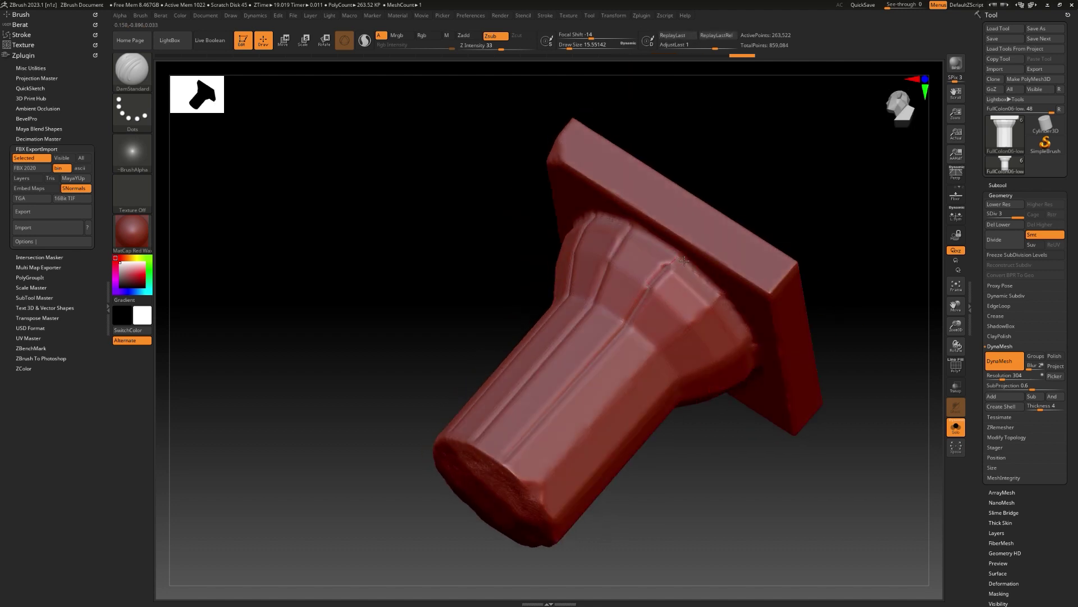
pyautogui.moveTo(684, 261); pyautogui.dragTo(684, 260)
pyautogui.moveTo(714, 462); pyautogui.dragTo(715, 423, button='right')
pyautogui.moveTo(563, 422); pyautogui.dragTo(681, 309)
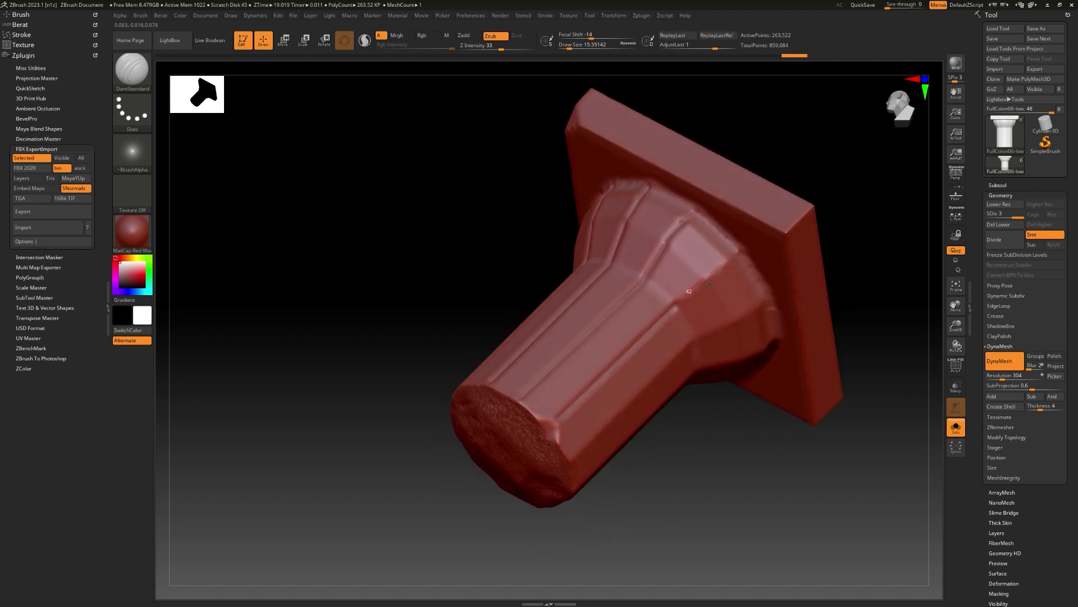
# Step: Continue fluting around the far side of the capital's shaft and neck, smoothing the flute ends near the shaft's lower rim
pyautogui.moveTo(681, 451); pyautogui.dragTo(747, 377, button='right')
pyautogui.keyDown('shift'); pyautogui.moveTo(782, 255); pyautogui.dragTo(788, 275); pyautogui.keyUp('shift')
pyautogui.moveTo(709, 298); pyautogui.dragTo(709, 298)
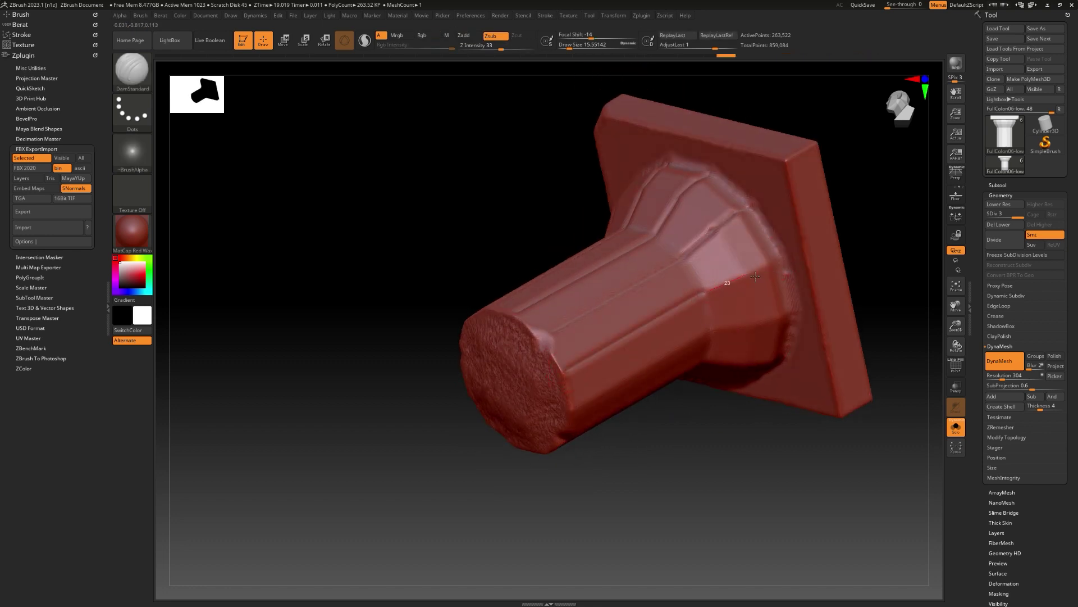
pyautogui.moveTo(756, 399); pyautogui.dragTo(751, 275, button='right')
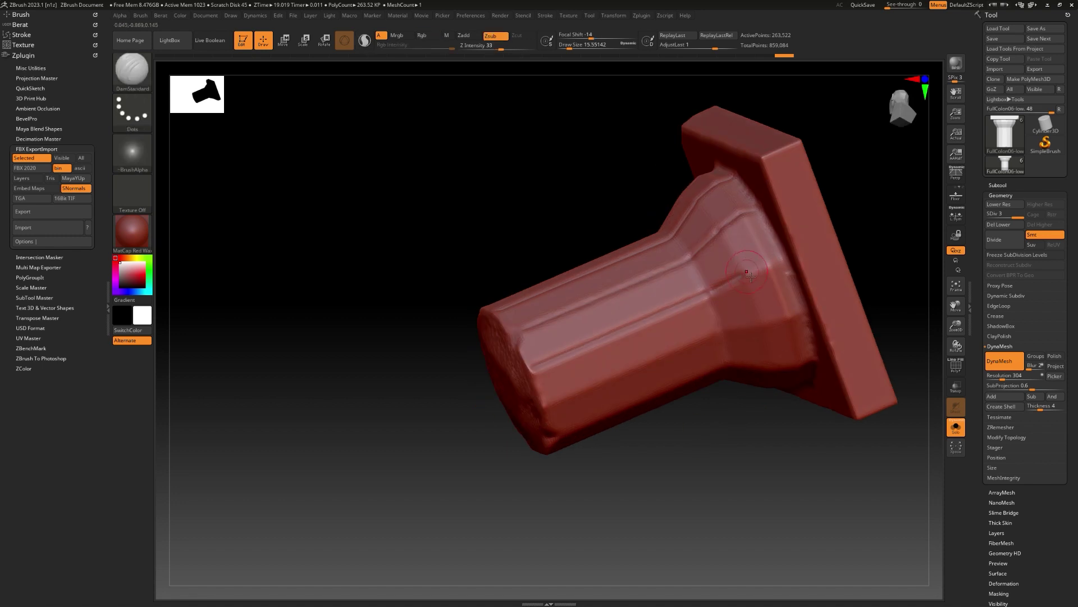
pyautogui.moveTo(768, 402); pyautogui.dragTo(806, 340, button='right')
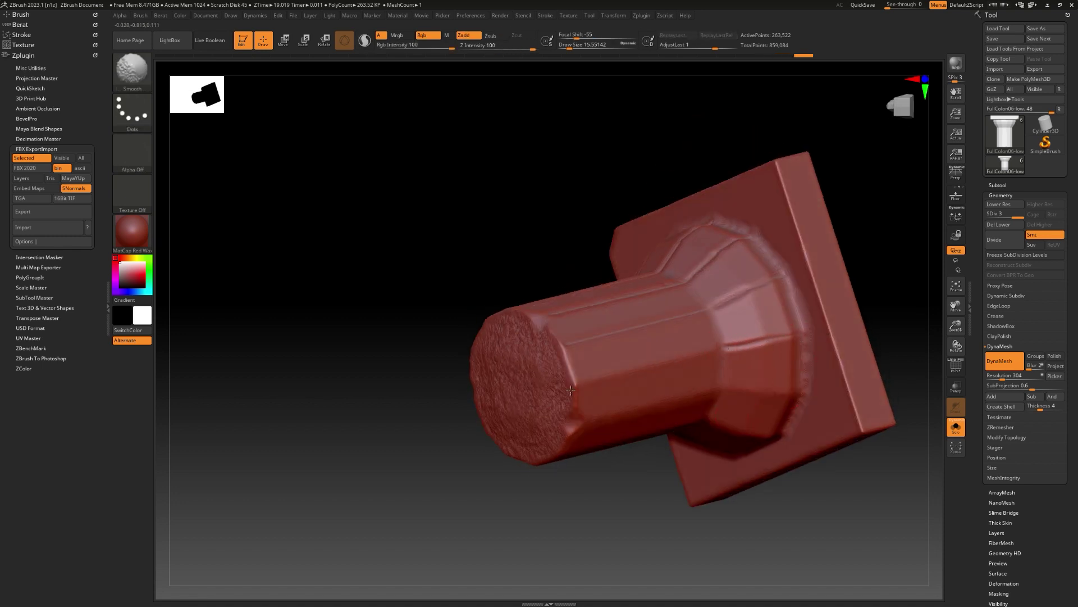
pyautogui.moveTo(733, 353); pyautogui.dragTo(792, 363, button='right')
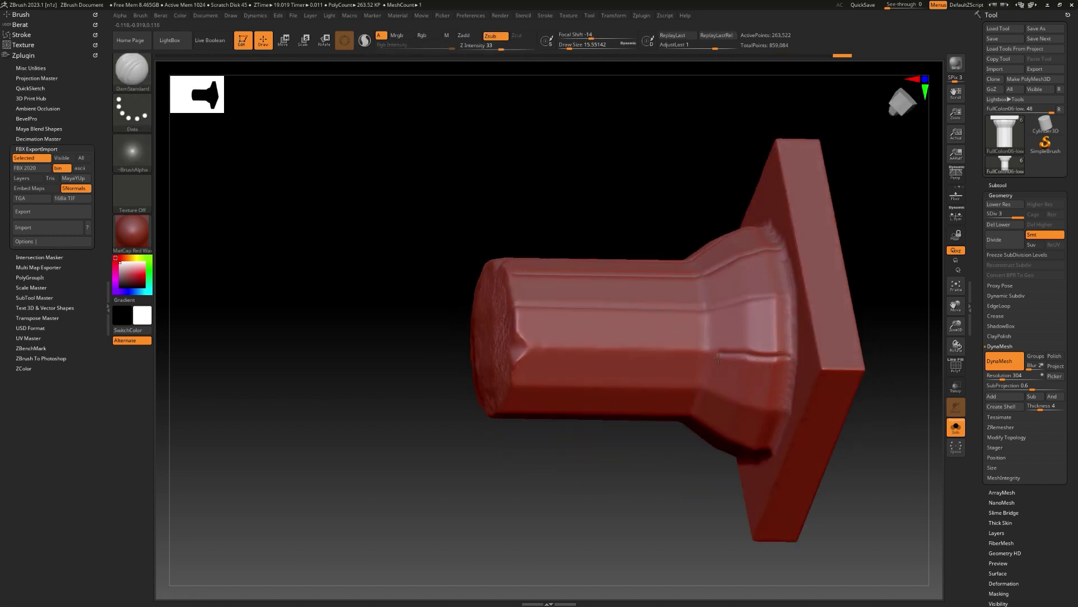
pyautogui.moveTo(709, 356); pyautogui.dragTo(715, 533, button='right')
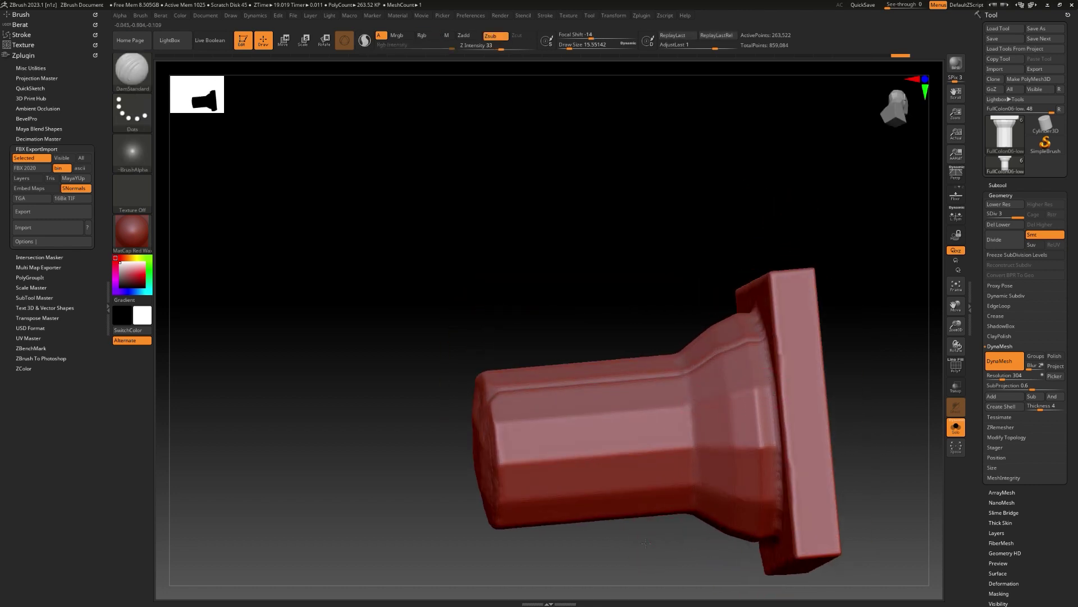
pyautogui.moveTo(646, 543); pyautogui.dragTo(769, 388, button='right')
pyautogui.keyDown('shift'); pyautogui.moveTo(506, 429); pyautogui.dragTo(508, 431); pyautogui.keyUp('shift')
pyautogui.moveTo(608, 533)
pyautogui.mouseDown(button='right')
pyautogui.moveTo(614, 491)
pyautogui.moveTo(578, 457)
pyautogui.mouseUp(button='right')
# Step: Carve the last DamStandard flutes on the capital so they run all the way around its shaft and neck
pyautogui.moveTo(695, 405); pyautogui.dragTo(694, 409)
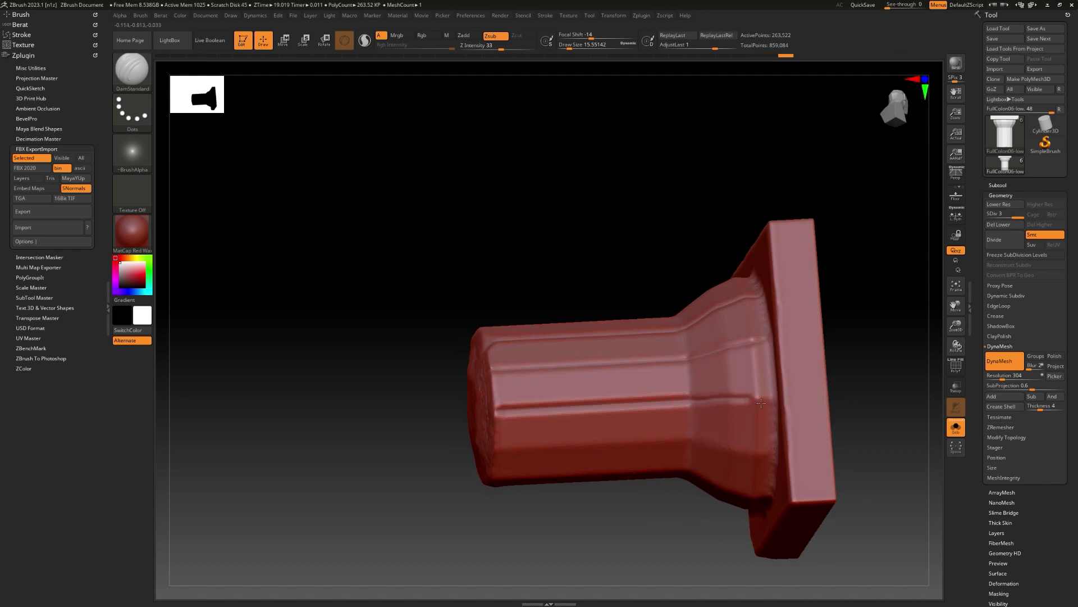
pyautogui.moveTo(762, 403); pyautogui.dragTo(825, 409, button='right')
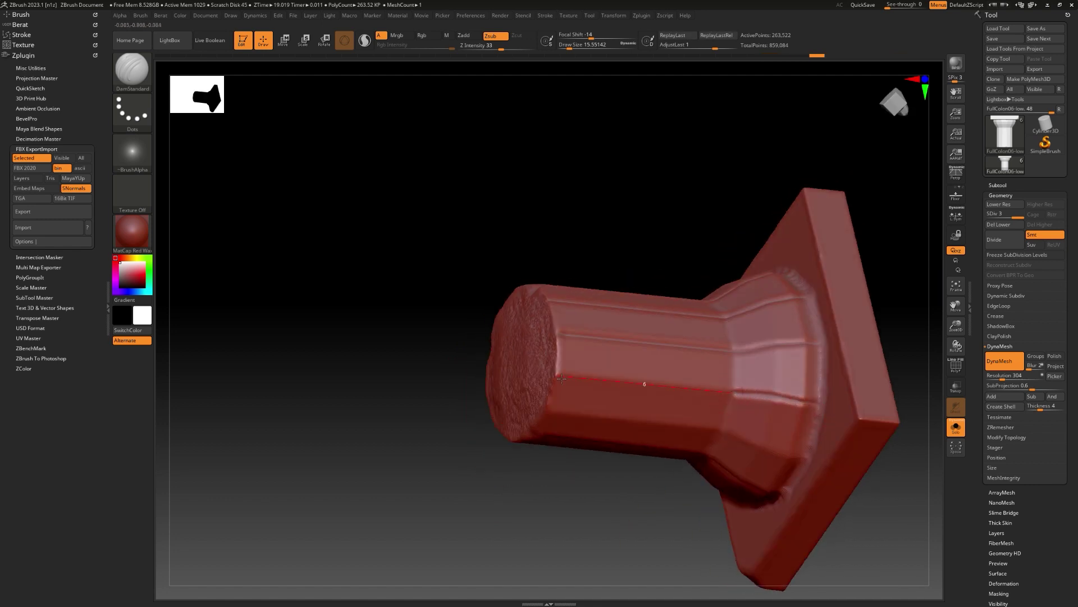
pyautogui.moveTo(562, 379); pyautogui.dragTo(563, 379)
pyautogui.moveTo(646, 481); pyautogui.dragTo(714, 419, button='right')
pyautogui.moveTo(782, 402); pyautogui.dragTo(705, 366)
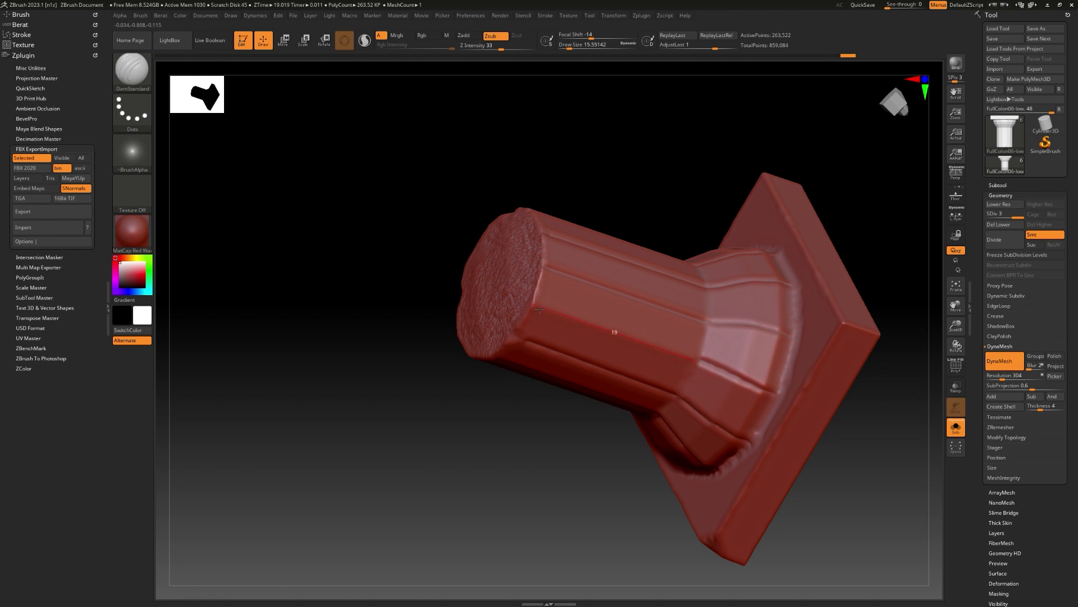
pyautogui.moveTo(539, 309); pyautogui.dragTo(536, 307)
pyautogui.moveTo(557, 487)
pyautogui.mouseDown(button='right')
pyautogui.moveTo(564, 467)
pyautogui.moveTo(402, 444)
pyautogui.mouseUp(button='right')
pyautogui.moveTo(830, 417); pyautogui.dragTo(837, 443, button='right')
# Step: Chip and flatten the lower edges of the capital's square slab with the TrimDynamic brush
pyautogui.click(138, 73)
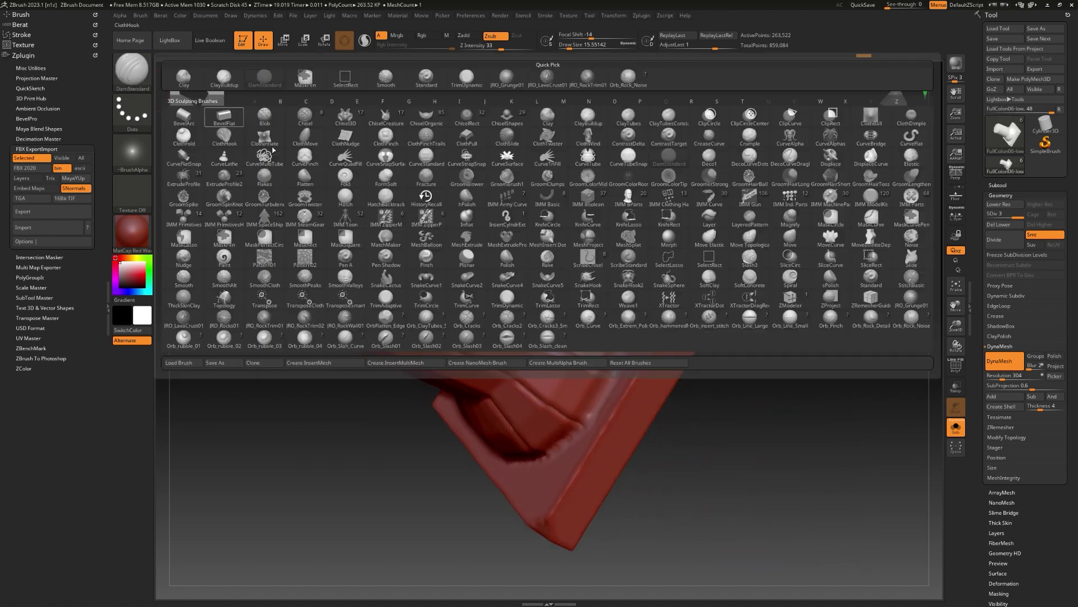
pyautogui.press('t')
pyautogui.press('d')
pyautogui.moveTo(660, 346); pyautogui.dragTo(627, 394, button='right')
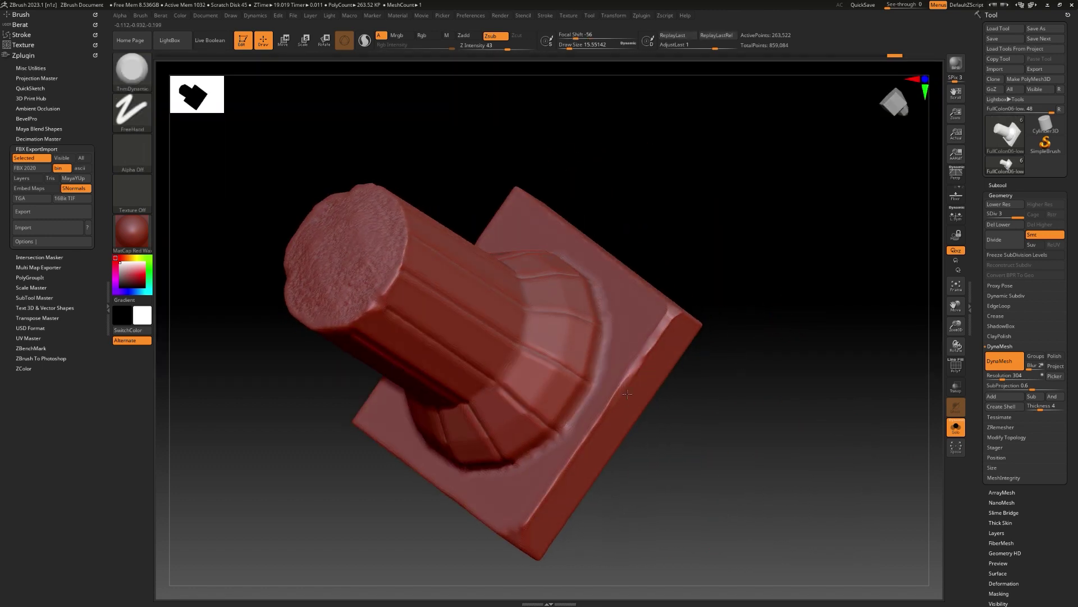
pyautogui.moveTo(606, 433); pyautogui.dragTo(601, 414)
pyautogui.moveTo(624, 476)
pyautogui.keyDown('alt'); pyautogui.mouseDown(button='right')
pyautogui.moveTo(679, 404)
pyautogui.moveTo(725, 412)
pyautogui.moveTo(685, 478)
pyautogui.mouseUp(button='right'); pyautogui.keyUp('alt')
pyautogui.moveTo(604, 445); pyautogui.dragTo(529, 449)
pyautogui.moveTo(618, 506); pyautogui.dragTo(674, 494, button='right')
pyautogui.keyDown('alt'); pyautogui.moveTo(674, 495); pyautogui.dragTo(786, 427, button='right'); pyautogui.keyUp('alt')
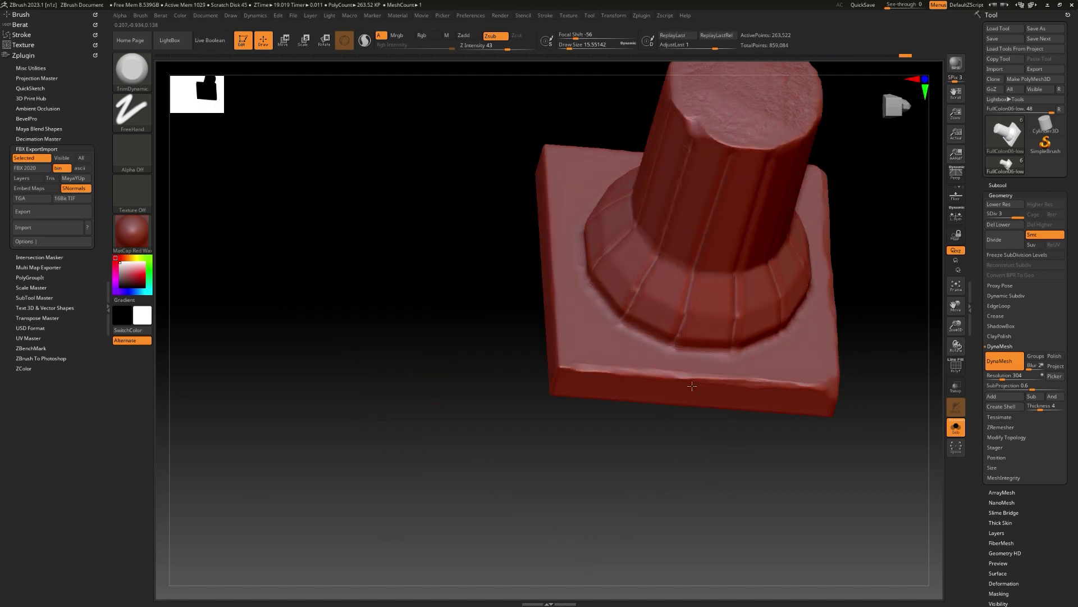
pyautogui.moveTo(663, 376)
pyautogui.mouseDown(button='right')
pyautogui.moveTo(694, 388)
pyautogui.moveTo(672, 423)
pyautogui.mouseUp(button='right')
pyautogui.moveTo(590, 304)
pyautogui.mouseDown(button='right')
pyautogui.moveTo(627, 402)
pyautogui.moveTo(640, 326)
pyautogui.moveTo(581, 427)
pyautogui.moveTo(498, 409)
pyautogui.moveTo(584, 450)
pyautogui.mouseUp(button='right')
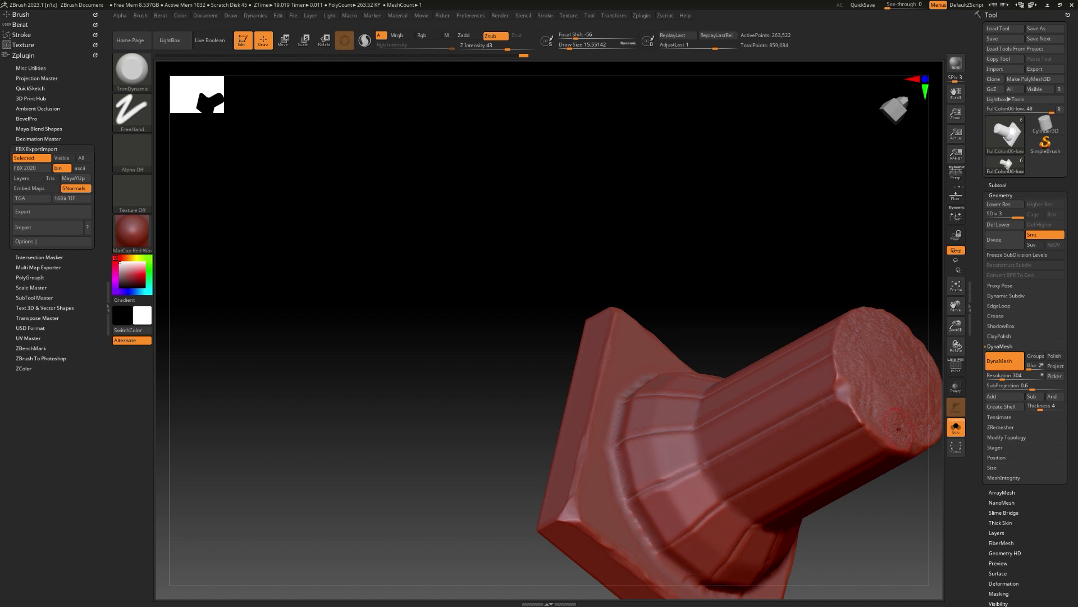
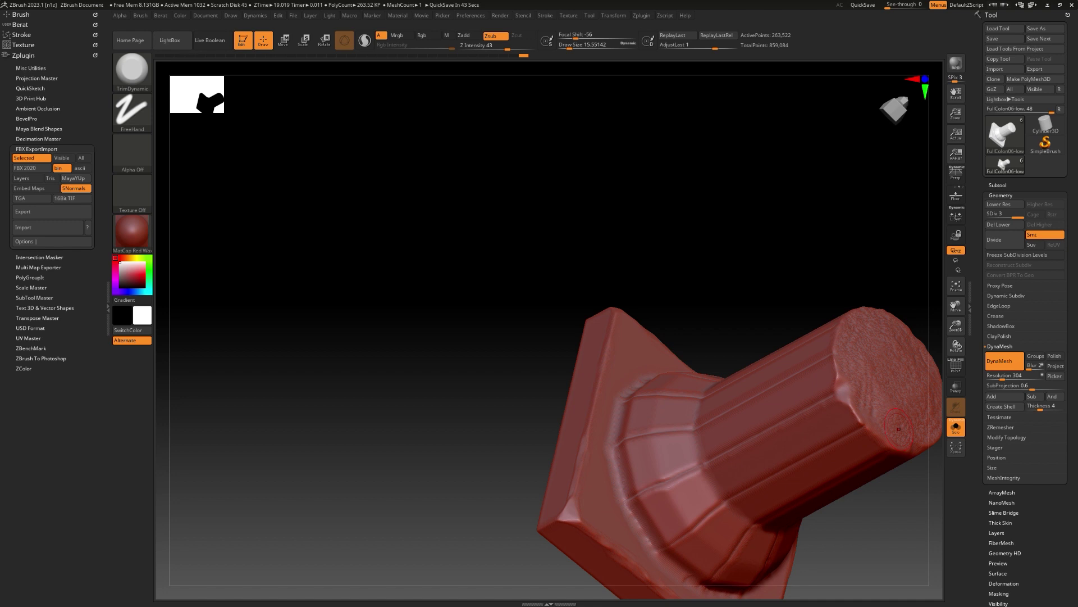
# Step: Wear down the slab's remaining underside edges and its corners with irregular TrimDynamic strokes
pyautogui.moveTo(934, 462); pyautogui.dragTo(893, 418, button='right')
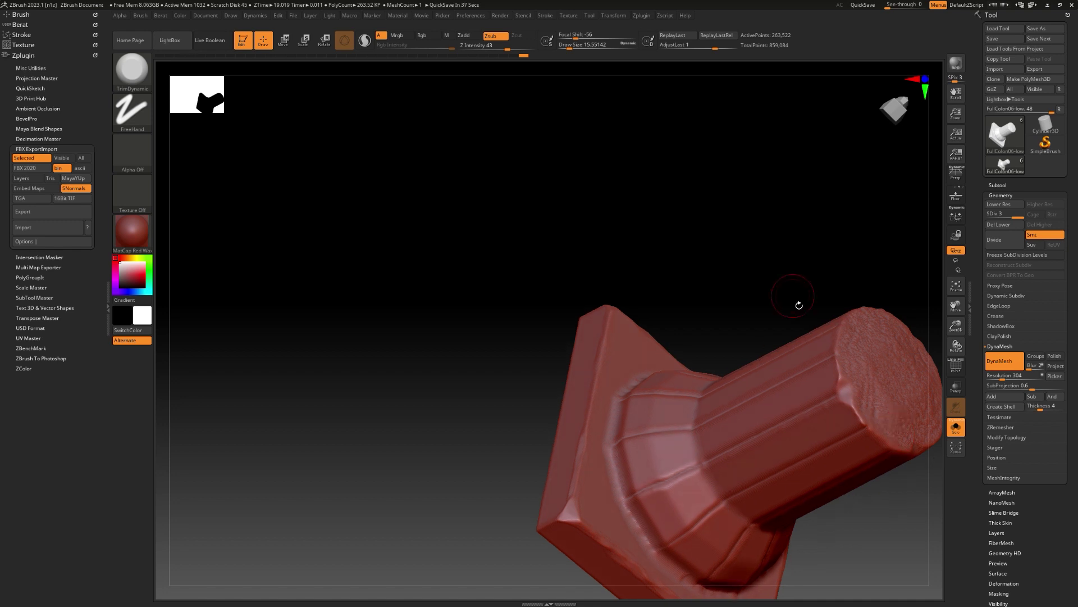
pyautogui.keyDown('alt'); pyautogui.moveTo(770, 290); pyautogui.dragTo(681, 272, button='right'); pyautogui.keyUp('alt')
pyautogui.moveTo(619, 256)
pyautogui.keyDown('ctrl'); pyautogui.mouseDown(button='right')
pyautogui.moveTo(628, 307)
pyautogui.moveTo(484, 365)
pyautogui.mouseUp(button='right'); pyautogui.keyUp('ctrl')
pyautogui.moveTo(575, 401); pyautogui.dragTo(585, 335)
pyautogui.keyDown('alt'); pyautogui.moveTo(586, 335); pyautogui.dragTo(582, 434, button='right'); pyautogui.keyUp('alt')
pyautogui.moveTo(582, 446); pyautogui.dragTo(617, 262)
pyautogui.moveTo(697, 211)
pyautogui.mouseDown(button='right')
pyautogui.moveTo(720, 209)
pyautogui.moveTo(696, 190)
pyautogui.moveTo(531, 329)
pyautogui.moveTo(523, 323)
pyautogui.moveTo(629, 236)
pyautogui.moveTo(753, 173)
pyautogui.moveTo(710, 308)
pyautogui.mouseUp(button='right')
pyautogui.moveTo(574, 228); pyautogui.dragTo(532, 362)
pyautogui.moveTo(782, 231)
pyautogui.keyDown('alt'); pyautogui.mouseDown(button='right')
pyautogui.moveTo(802, 166)
pyautogui.moveTo(758, 174)
pyautogui.mouseUp(button='right'); pyautogui.keyUp('alt')
pyautogui.moveTo(593, 239); pyautogui.dragTo(568, 312)
pyautogui.moveTo(576, 281); pyautogui.dragTo(541, 445)
pyautogui.moveTo(623, 542)
pyautogui.mouseDown(button='right')
pyautogui.moveTo(606, 510)
pyautogui.moveTo(561, 478)
pyautogui.mouseUp(button='right')
pyautogui.moveTo(540, 393); pyautogui.dragTo(561, 416)
pyautogui.moveTo(556, 534); pyautogui.dragTo(691, 495, button='right')
# Step: Trim the upper edges and corners of the capital's slab unevenly on all sides with TrimDynamic
pyautogui.moveTo(704, 301); pyautogui.dragTo(709, 307)
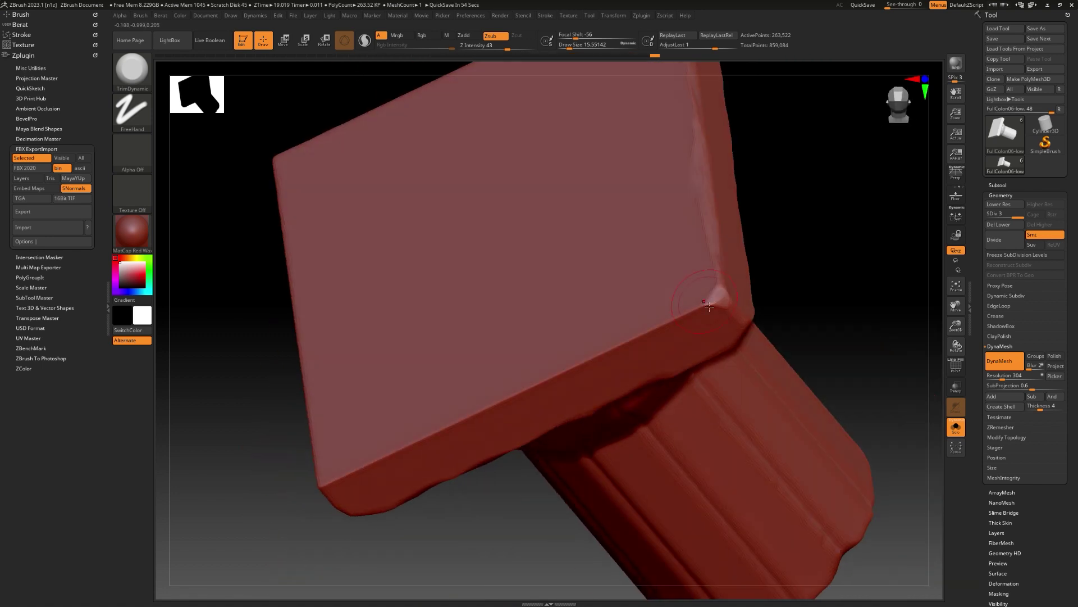
pyautogui.moveTo(530, 393); pyautogui.dragTo(472, 418)
pyautogui.keyDown('alt'); pyautogui.moveTo(449, 528); pyautogui.dragTo(630, 483, button='right'); pyautogui.keyUp('alt')
pyautogui.moveTo(635, 357); pyautogui.dragTo(528, 420)
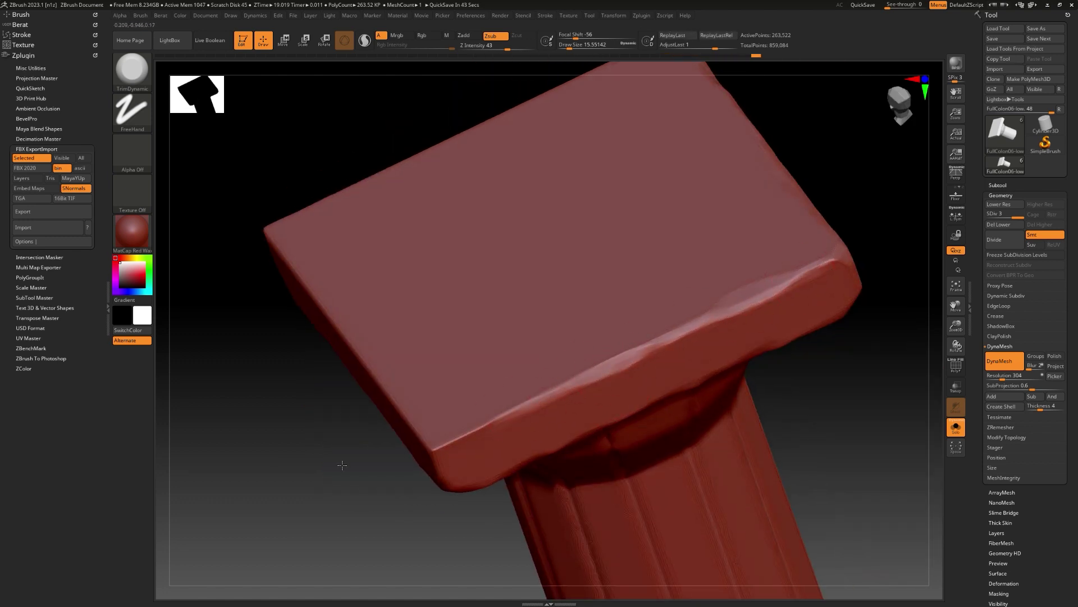
pyautogui.moveTo(342, 465); pyautogui.dragTo(581, 419, button='right')
pyautogui.moveTo(582, 419); pyautogui.dragTo(489, 372)
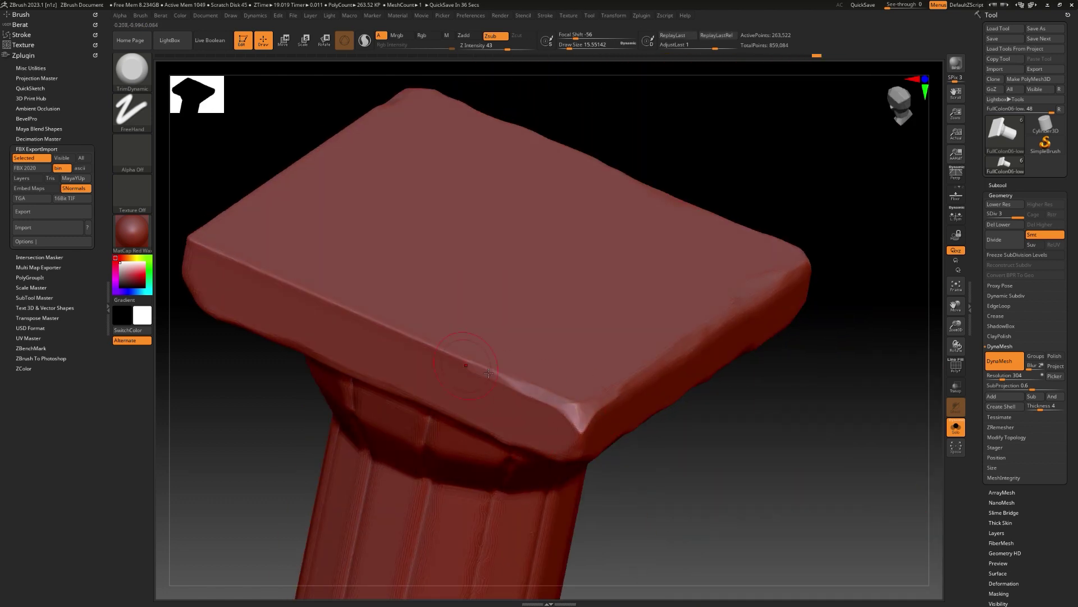
pyautogui.moveTo(438, 477); pyautogui.dragTo(539, 443, button='right')
pyautogui.moveTo(671, 334); pyautogui.dragTo(477, 248)
pyautogui.moveTo(213, 317)
pyautogui.keyDown('alt'); pyautogui.mouseDown(button='right')
pyautogui.moveTo(452, 358)
pyautogui.moveTo(615, 264)
pyautogui.moveTo(453, 326)
pyautogui.moveTo(578, 392)
pyautogui.moveTo(424, 308)
pyautogui.moveTo(840, 271)
pyautogui.moveTo(618, 360)
pyautogui.mouseUp(button='right'); pyautogui.keyUp('alt')
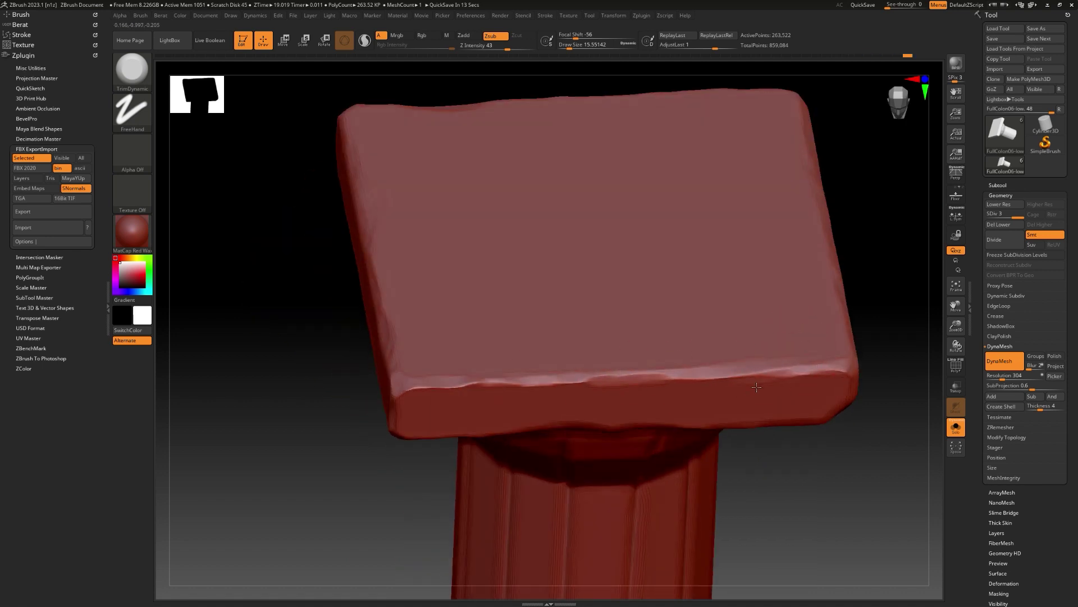
pyautogui.moveTo(594, 377)
pyautogui.mouseDown(button='right')
pyautogui.moveTo(872, 342)
pyautogui.moveTo(920, 423)
pyautogui.mouseUp(button='right')
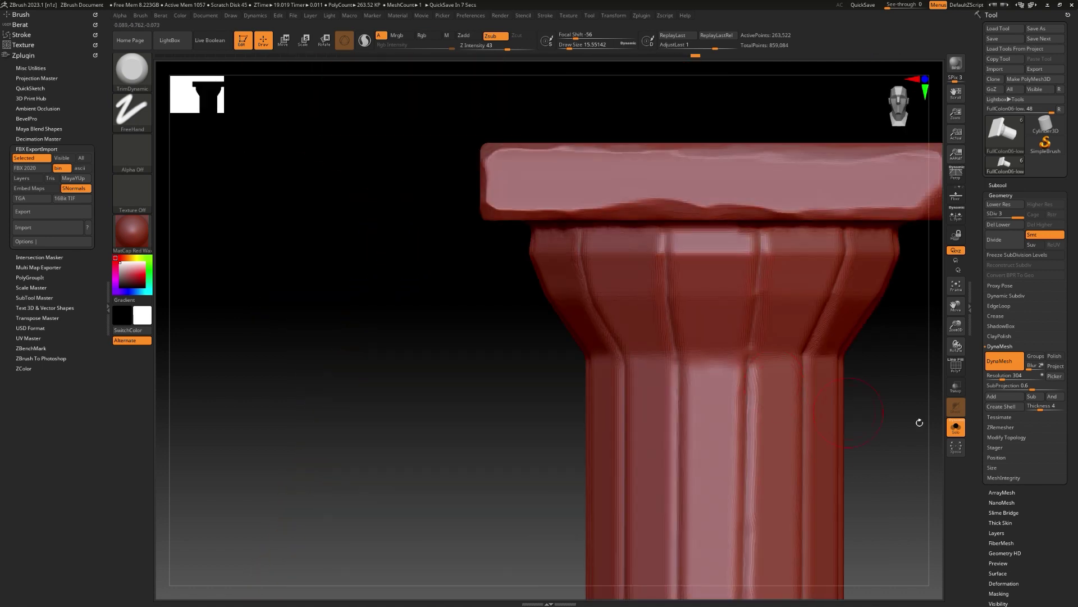
# Step: Stamp grunge pits around the capital's shaft and across its slab with the DragRect grunge brush at Z Intensity 10
pyautogui.click(132, 70)
pyautogui.click(507, 239)
pyautogui.moveTo(414, 344); pyautogui.dragTo(819, 337, button='right')
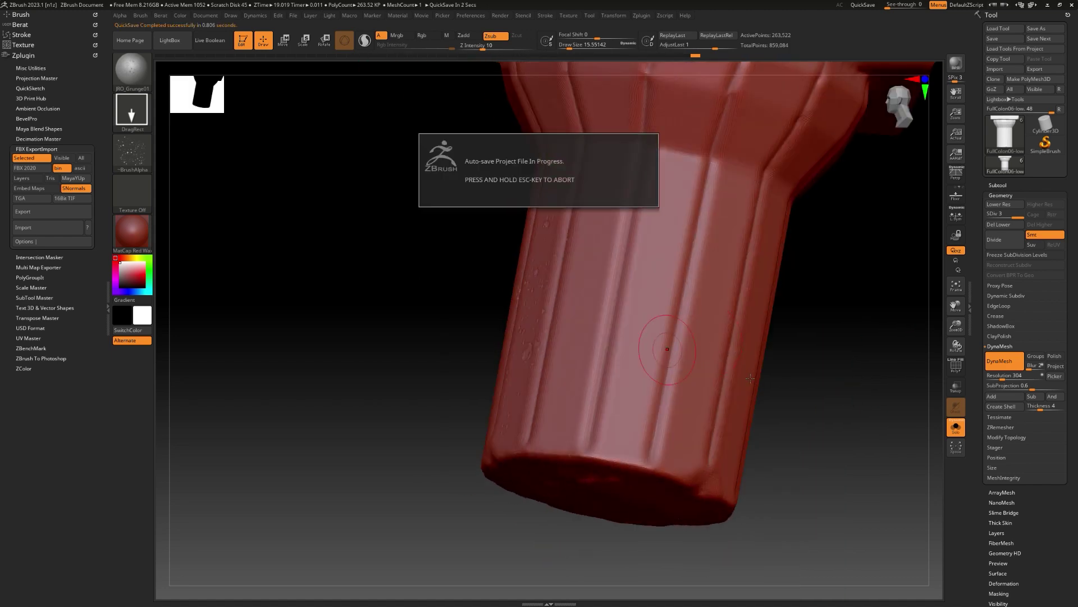
pyautogui.moveTo(809, 419)
pyautogui.mouseDown(button='right')
pyautogui.moveTo(780, 453)
pyautogui.moveTo(787, 356)
pyautogui.moveTo(780, 430)
pyautogui.mouseUp(button='right')
pyautogui.moveTo(664, 412); pyautogui.dragTo(899, 323, button='right')
pyautogui.moveTo(340, 478)
pyautogui.mouseDown(button='right')
pyautogui.moveTo(618, 427)
pyautogui.moveTo(847, 409)
pyautogui.moveTo(829, 387)
pyautogui.moveTo(686, 395)
pyautogui.mouseUp(button='right')
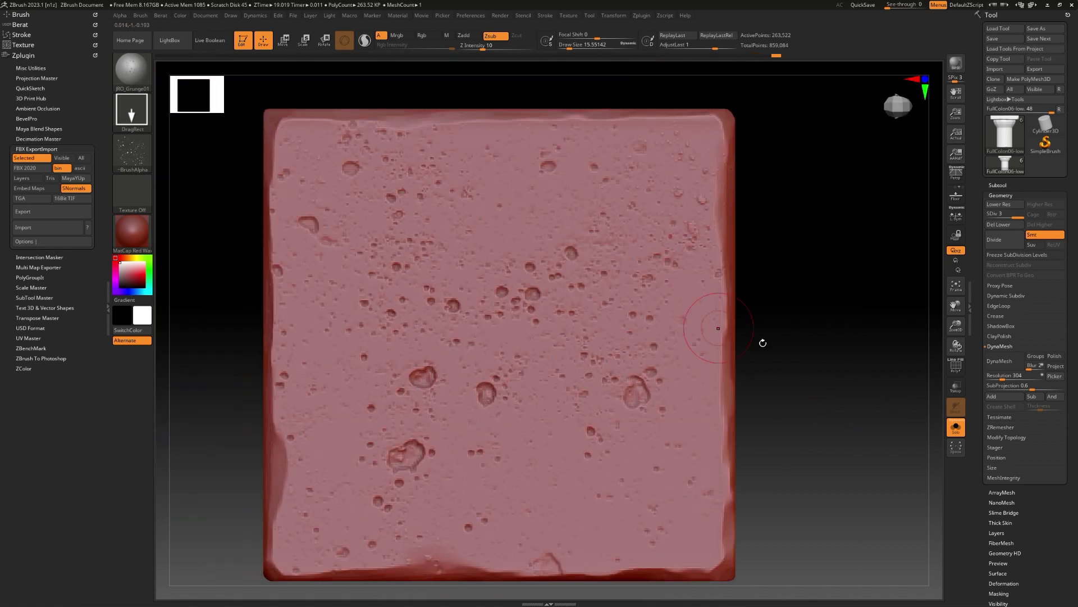
# Step: Add grunge pits to the capital's flared neck and the slab's side faces, and bring the whole column back into view
pyautogui.moveTo(763, 342)
pyautogui.mouseDown(button='right')
pyautogui.moveTo(668, 337)
pyautogui.moveTo(562, 360)
pyautogui.mouseUp(button='right')
pyautogui.moveTo(653, 348); pyautogui.dragTo(696, 483)
pyautogui.moveTo(708, 218)
pyautogui.keyDown('alt'); pyautogui.mouseDown(button='right')
pyautogui.moveTo(688, 388)
pyautogui.moveTo(759, 309)
pyautogui.moveTo(561, 341)
pyautogui.moveTo(599, 425)
pyautogui.mouseUp(button='right'); pyautogui.keyUp('alt')
pyautogui.keyDown('alt'); pyautogui.moveTo(601, 498); pyautogui.dragTo(623, 442, button='right'); pyautogui.keyUp('alt')
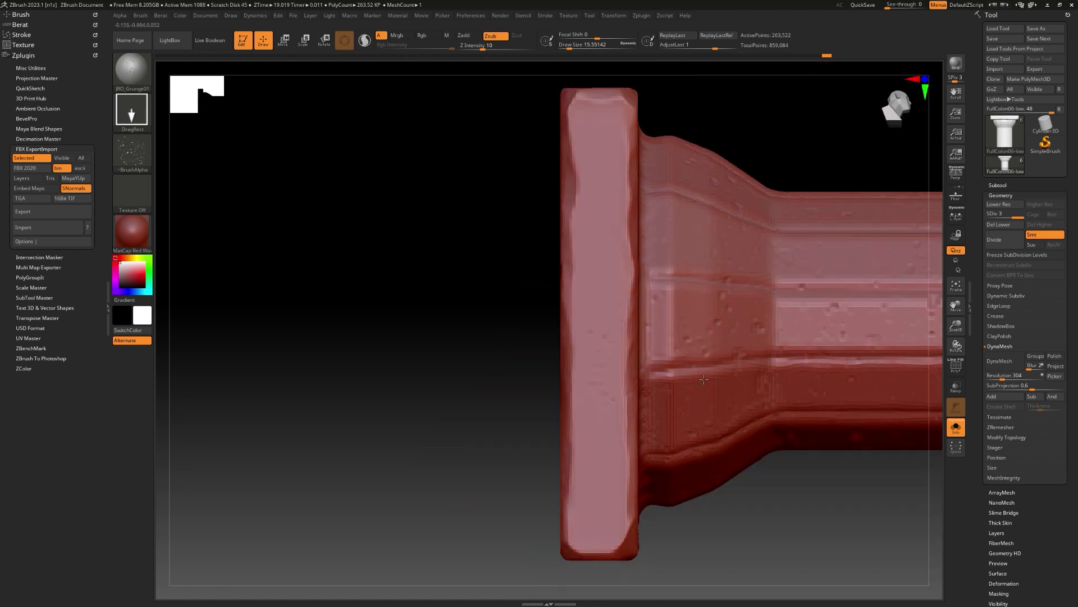
pyautogui.keyDown('alt'); pyautogui.moveTo(623, 149); pyautogui.dragTo(618, 269, button='right'); pyautogui.keyUp('alt')
pyautogui.moveTo(488, 335); pyautogui.dragTo(680, 382, button='right')
pyautogui.moveTo(679, 382)
pyautogui.mouseDown(button='right')
pyautogui.moveTo(638, 416)
pyautogui.moveTo(669, 453)
pyautogui.moveTo(674, 388)
pyautogui.mouseUp(button='right')
pyautogui.hotkey('alt', 's')
pyautogui.keyDown('alt'); pyautogui.moveTo(674, 387); pyautogui.dragTo(722, 168, button='right'); pyautogui.keyUp('alt')
pyautogui.keyDown('ctrl'); pyautogui.moveTo(722, 169); pyautogui.dragTo(681, 301, button='right'); pyautogui.keyUp('ctrl')
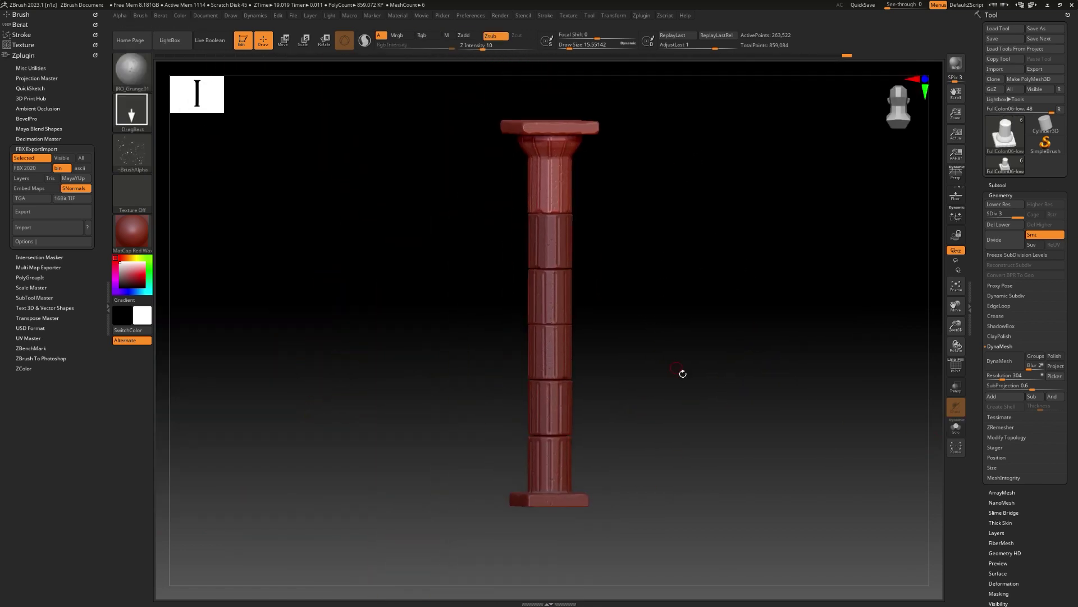
# Step: Rename the first two column subtools as FullColon01-high and FullColon02-high
pyautogui.click(998, 173)
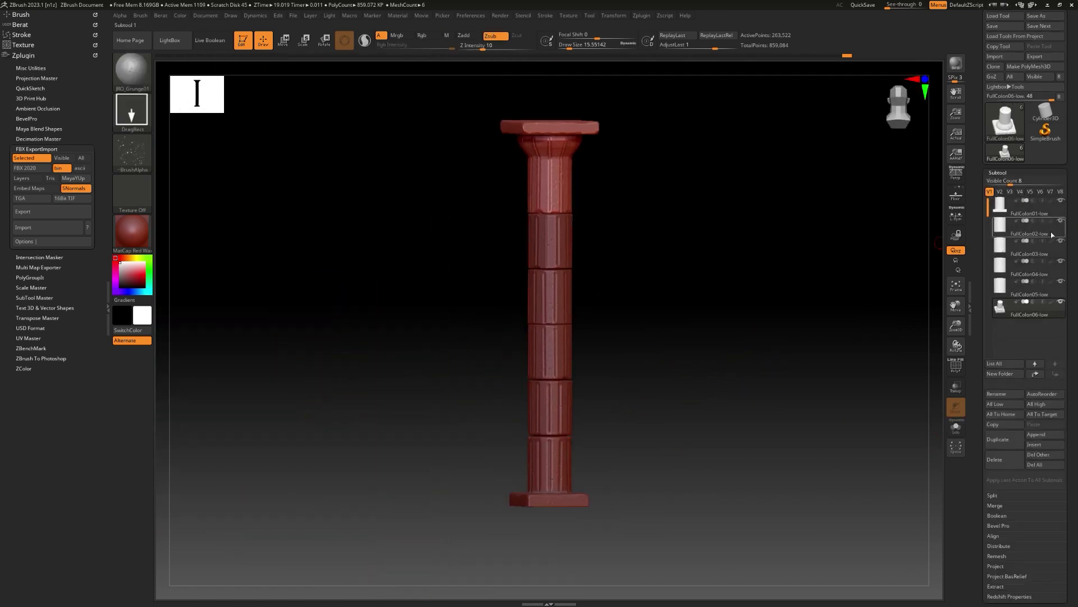
pyautogui.click(997, 394)
pyautogui.write('high')
pyautogui.press('Return')
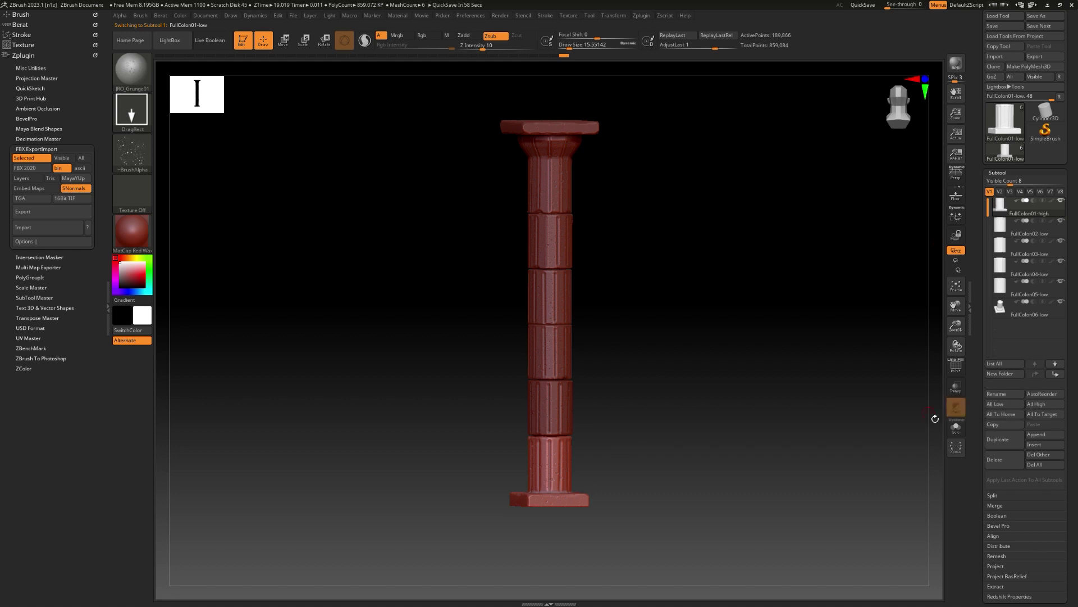
pyautogui.click(1030, 229)
pyautogui.click(1008, 394)
pyautogui.click(970, 409)
pyautogui.write('high')
pyautogui.press('Return')
# Step: Rename the third and fourth column subtools as FullColon03-high and FullColon04-high
pyautogui.press('Down')
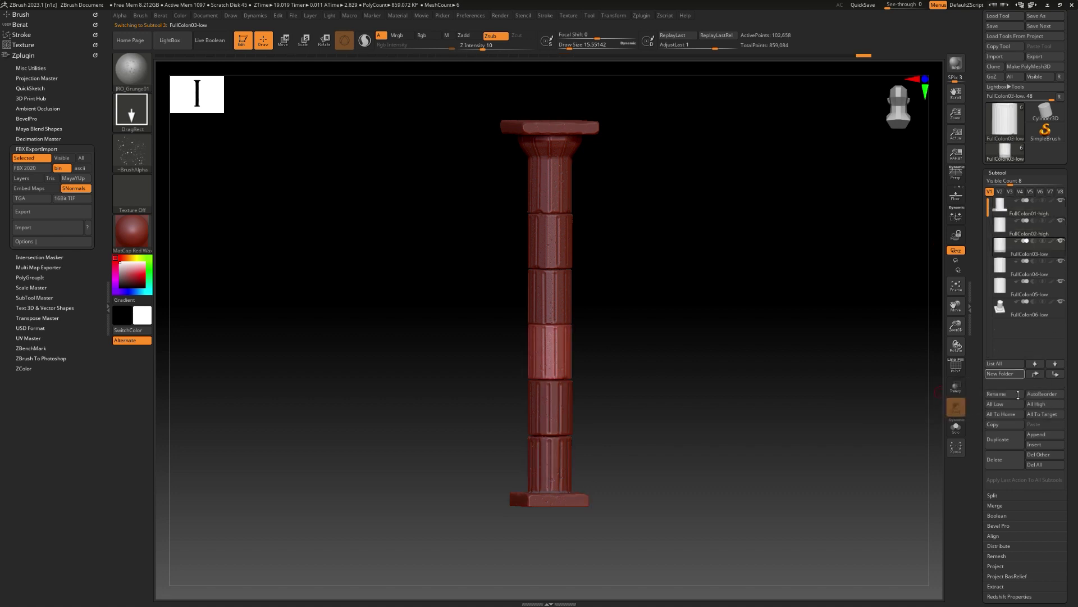
pyautogui.click(1041, 405)
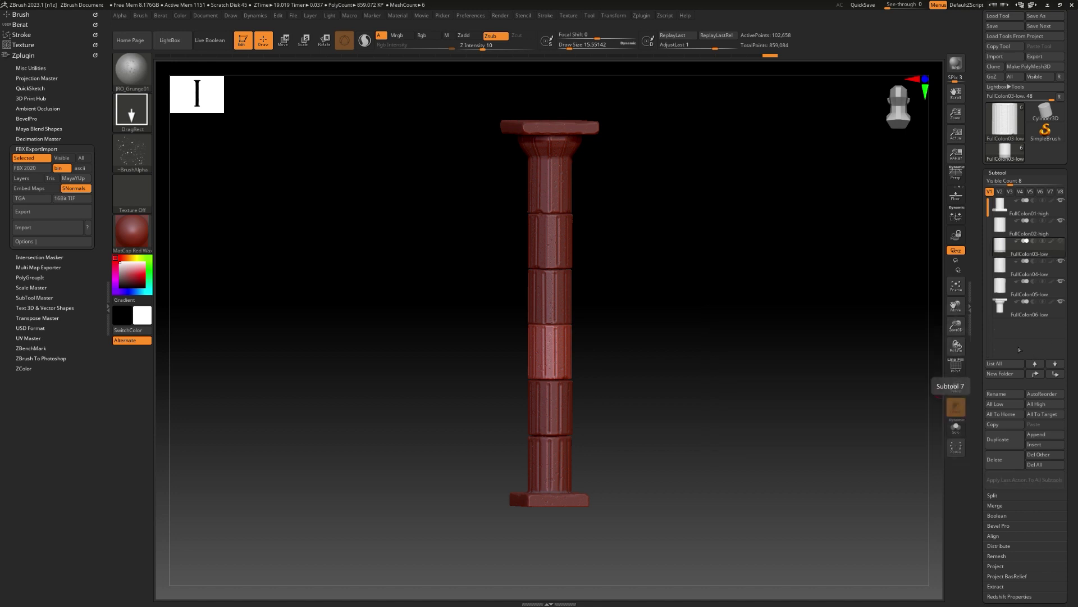
pyautogui.click(997, 393)
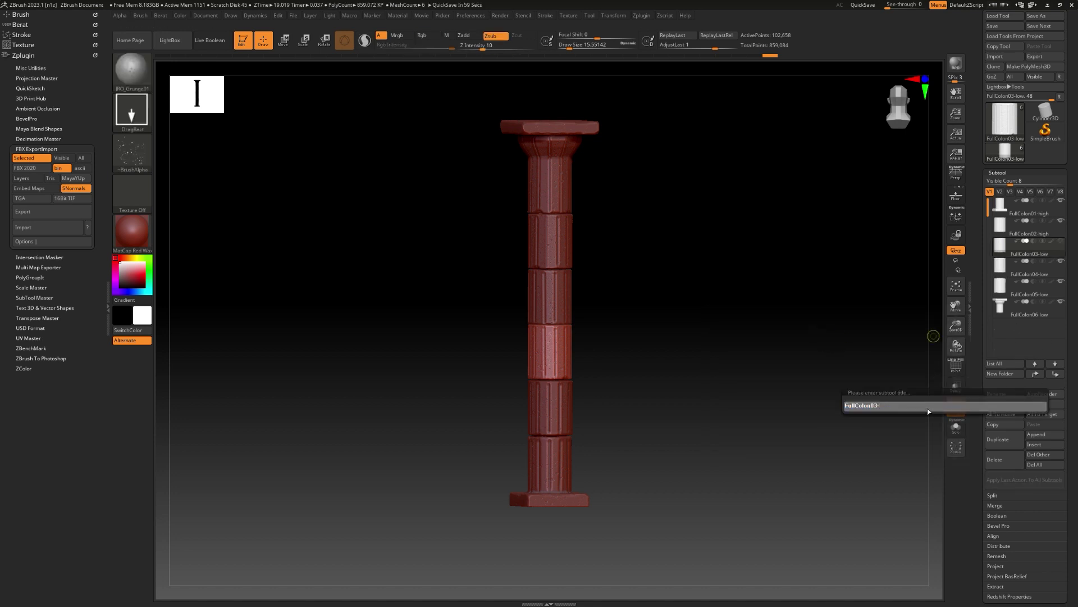
pyautogui.write('high')
pyautogui.press('Return')
pyautogui.click(1020, 271)
pyautogui.click(1002, 396)
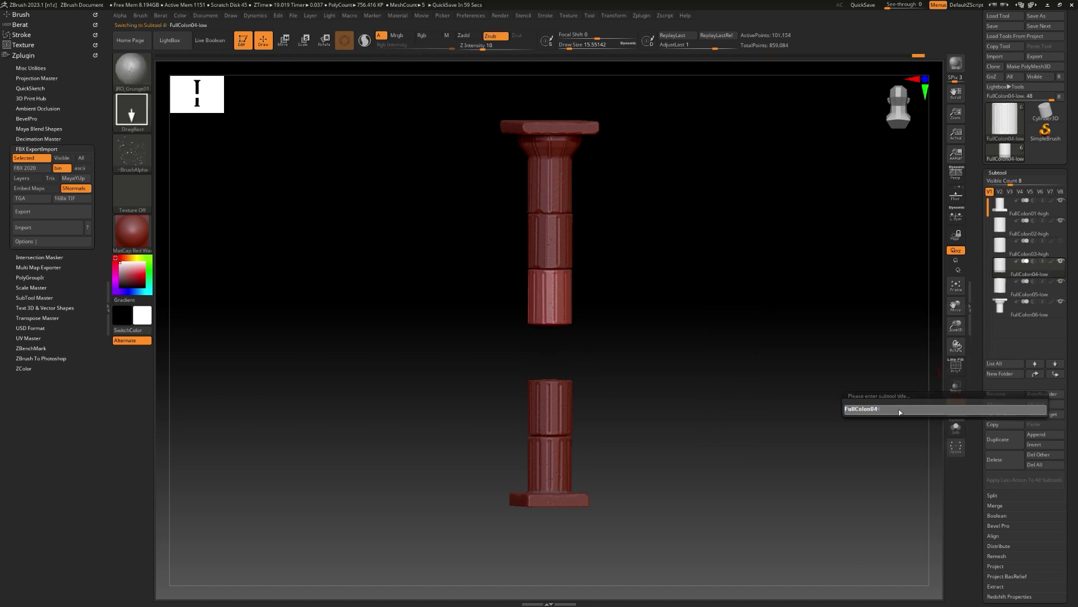
pyautogui.write('high')
pyautogui.press('Return')
# Step: Make the hidden third segment visible again and rename the fifth subtool as FullColon05-high
pyautogui.click(1061, 241)
pyautogui.click(1048, 286)
pyautogui.click(1011, 395)
pyautogui.press('BackSpace')
pyautogui.press('BackSpace')
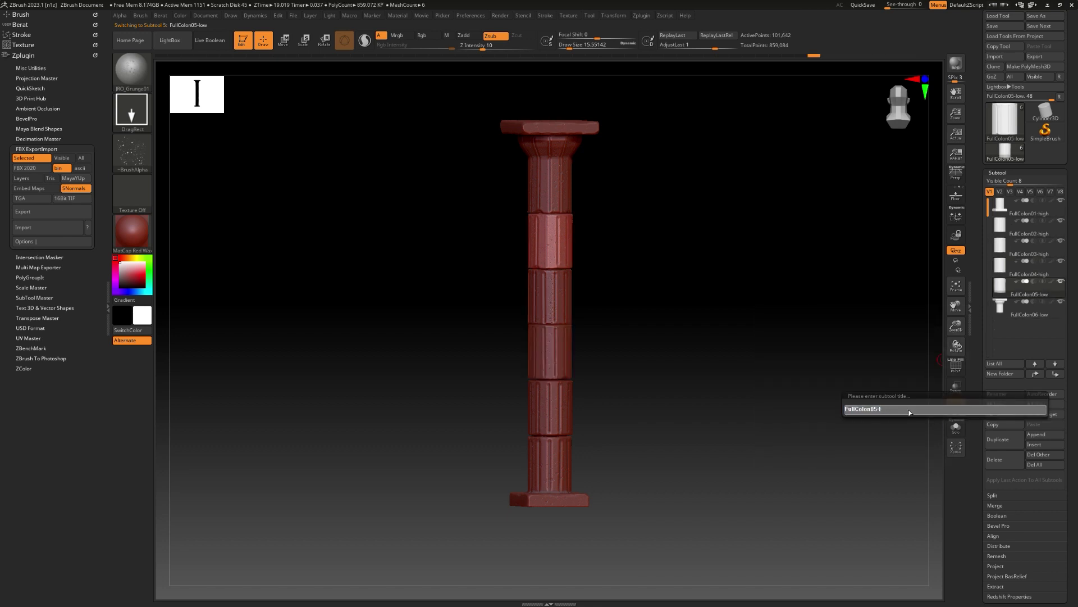
pyautogui.write('high')
pyautogui.press('Return')
# Step: Rename the capital subtool as FullColon06-high and export all subtools as an FBX file
pyautogui.click(1029, 314)
pyautogui.click(997, 394)
pyautogui.write('h')
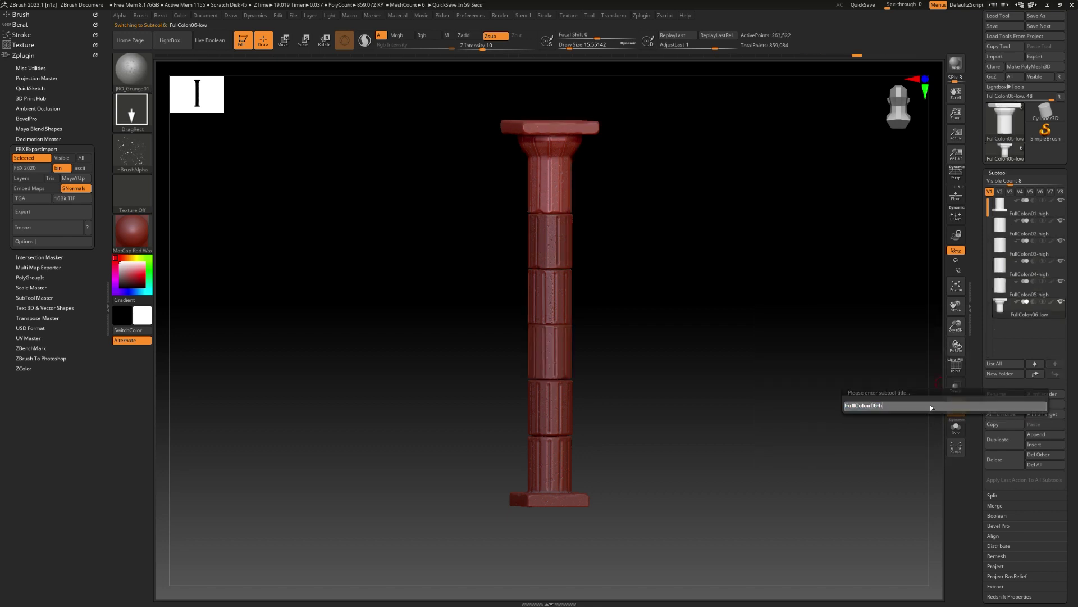
pyautogui.write('igh')
pyautogui.press('Return')
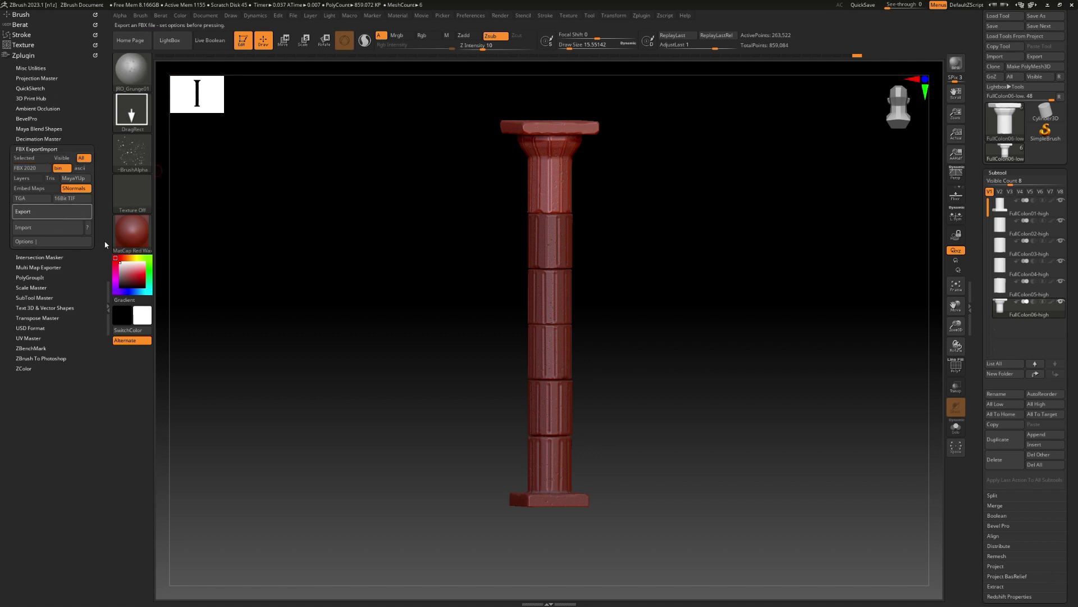
pyautogui.click(52, 212)
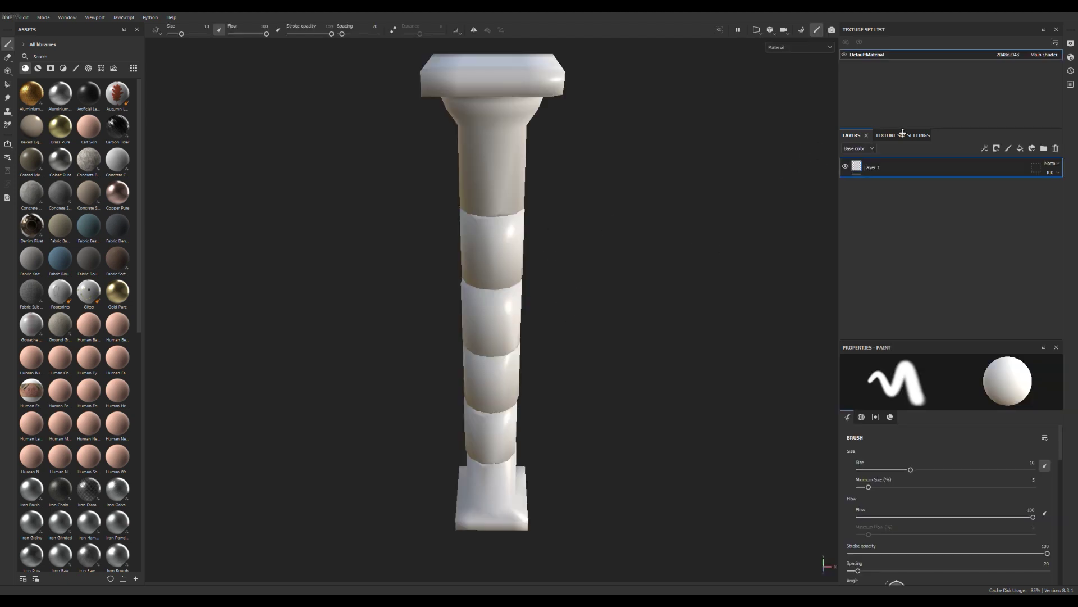
# Step: Switch to Substance Painter, start mesh map baking for the column, and set both max frontal and rear distance to 0.0235
pyautogui.click(903, 135)
pyautogui.click(1025, 318)
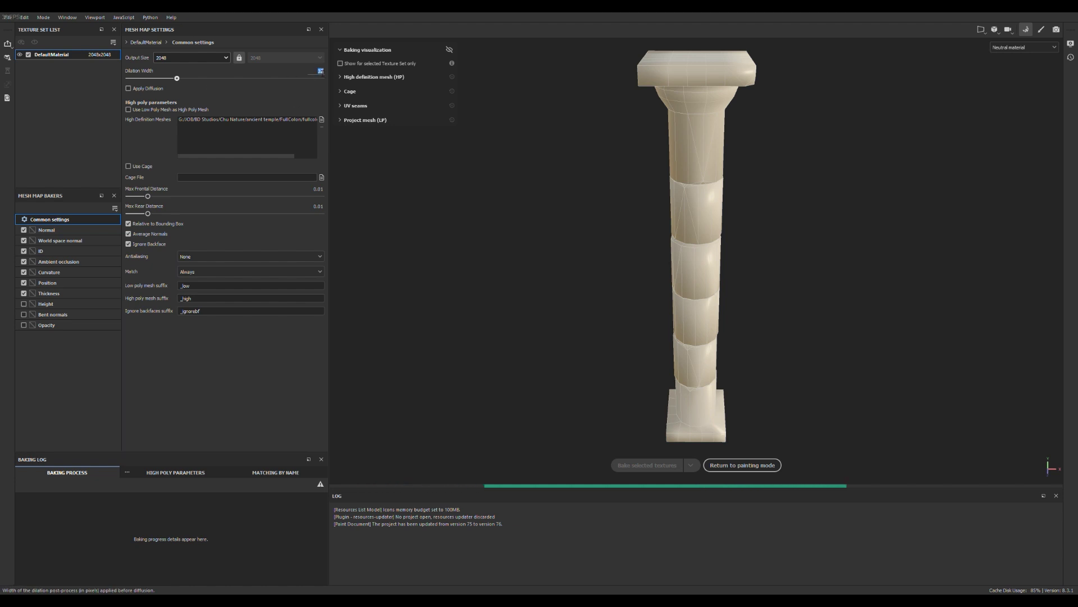
pyautogui.moveTo(148, 196); pyautogui.dragTo(159, 197)
pyautogui.hotkey('ctrl', 'c')
pyautogui.click(319, 206)
pyautogui.hotkey('ctrl', 'v')
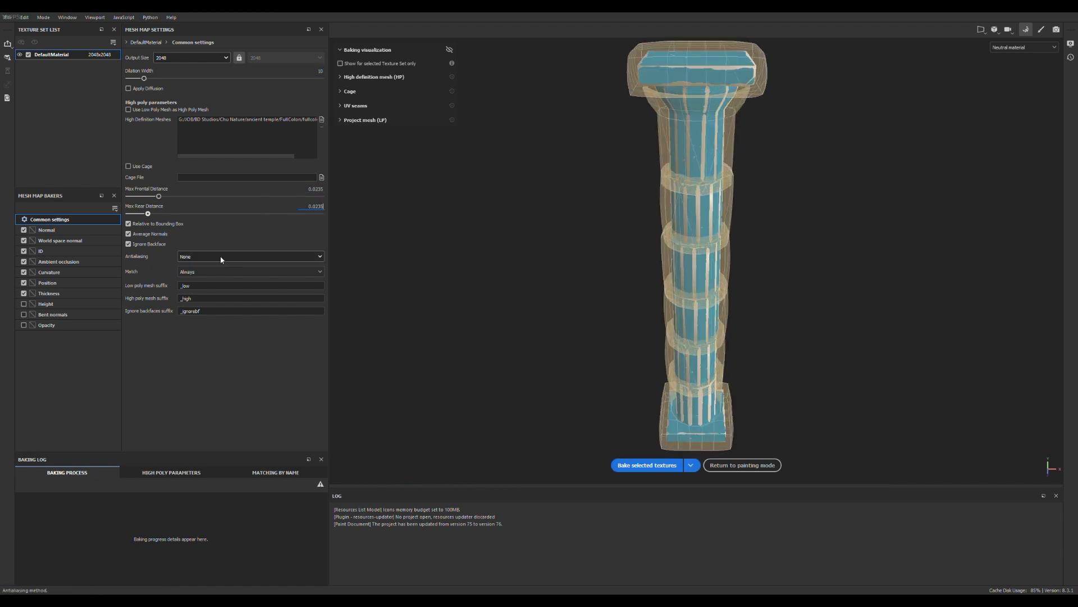
# Step: Set the bake's antialiasing to Supersampling 4x and its mesh matching to By Mesh Name
pyautogui.click(221, 258)
pyautogui.click(208, 282)
pyautogui.click(201, 273)
pyautogui.click(207, 287)
# Step: Set the low poly mesh suffix to -low and the high poly suffix to -high, and check the pairs matched by name
pyautogui.click(224, 286)
pyautogui.click(245, 300)
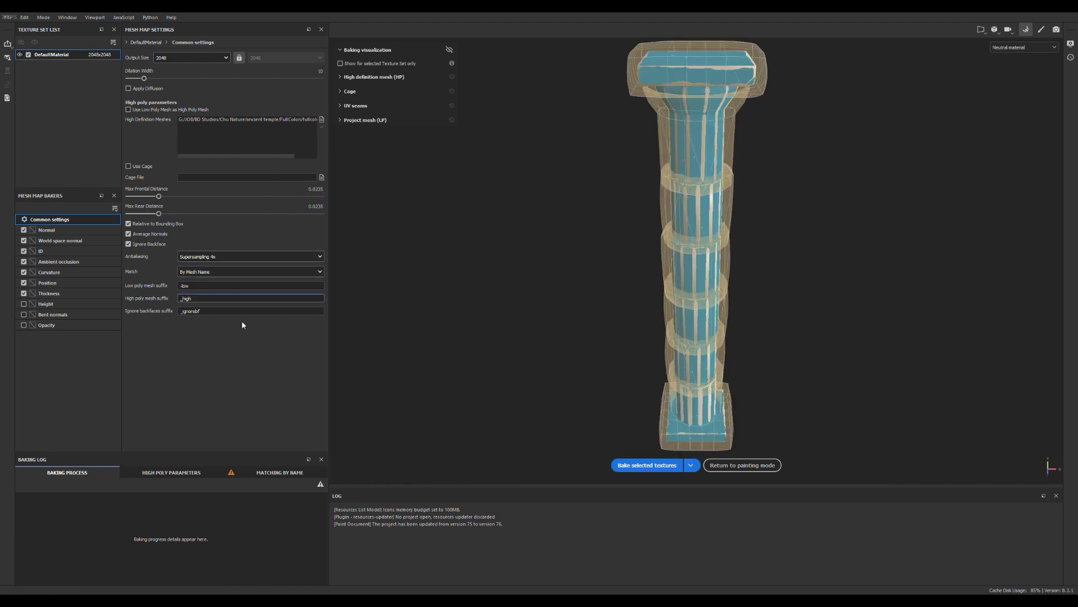
pyautogui.press('Home')
pyautogui.press('Delete')
pyautogui.write('-')
pyautogui.click(275, 472)
# Step: Exclude the ID map from the bake and change the ambient occlusion baker's self occlusion option from Always
pyautogui.click(23, 251)
pyautogui.click(56, 262)
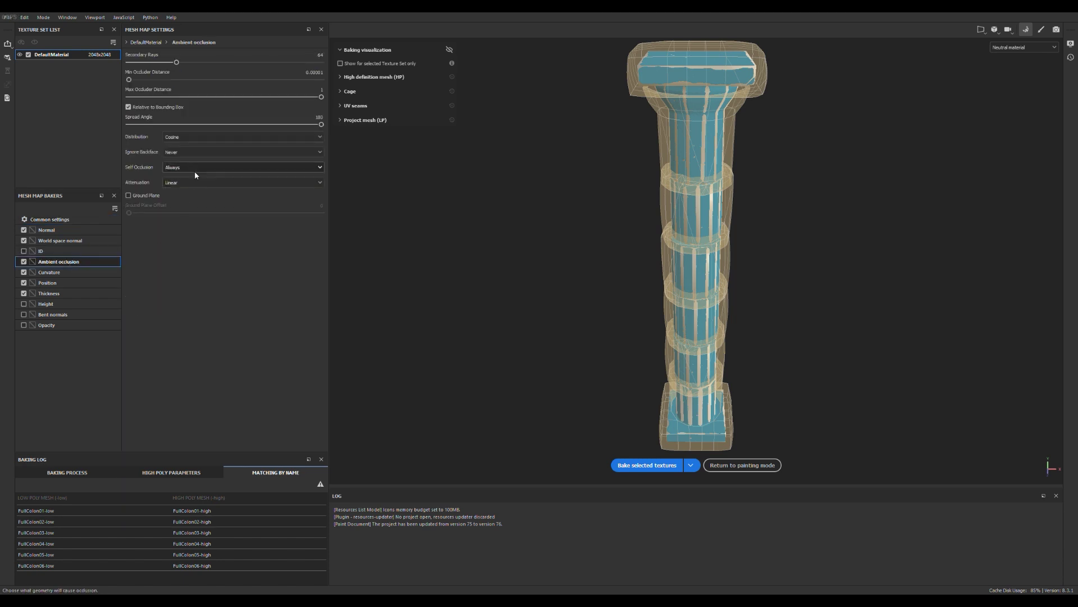
pyautogui.click(194, 168)
pyautogui.click(195, 181)
# Step: Adjust the curvature baker's options and open the thickness baker's settings
pyautogui.click(77, 282)
pyautogui.click(70, 273)
pyautogui.click(194, 116)
pyautogui.click(194, 130)
pyautogui.click(78, 293)
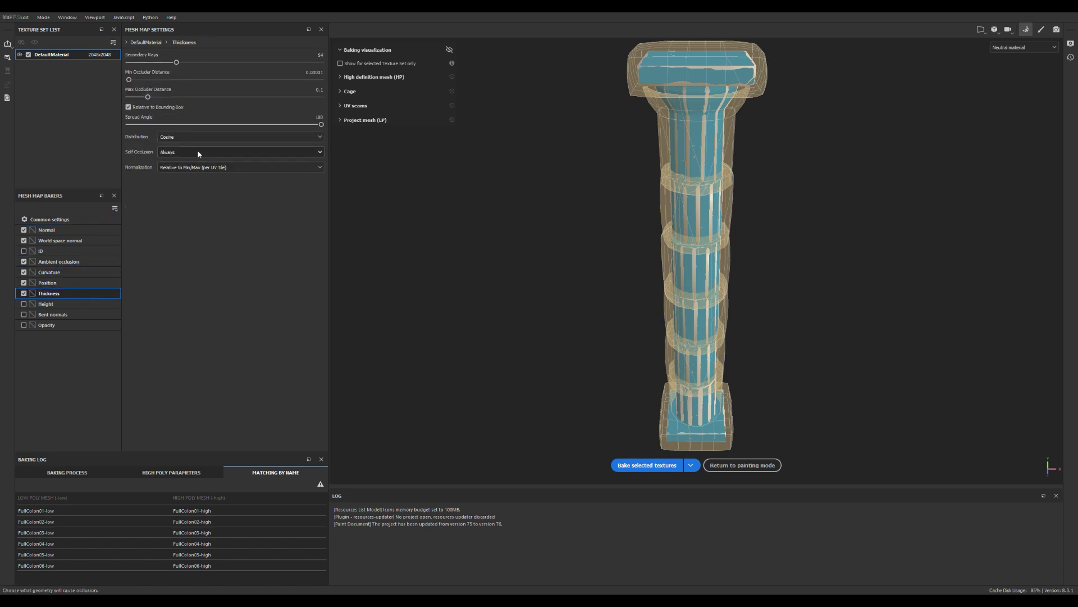
# Step: Bake the selected mesh maps for the column and return to painting mode
pyautogui.click(93, 220)
pyautogui.click(648, 465)
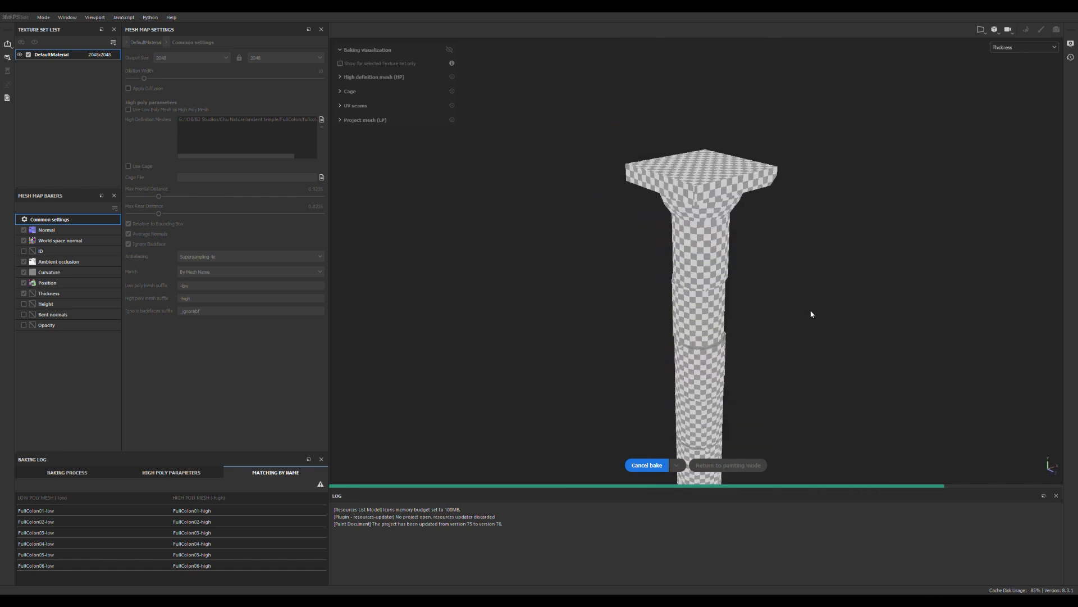
pyautogui.scroll(-2, 812, 304)
pyautogui.keyDown('alt'); pyautogui.moveTo(812, 304); pyautogui.dragTo(773, 190, button='middle'); pyautogui.keyUp('alt')
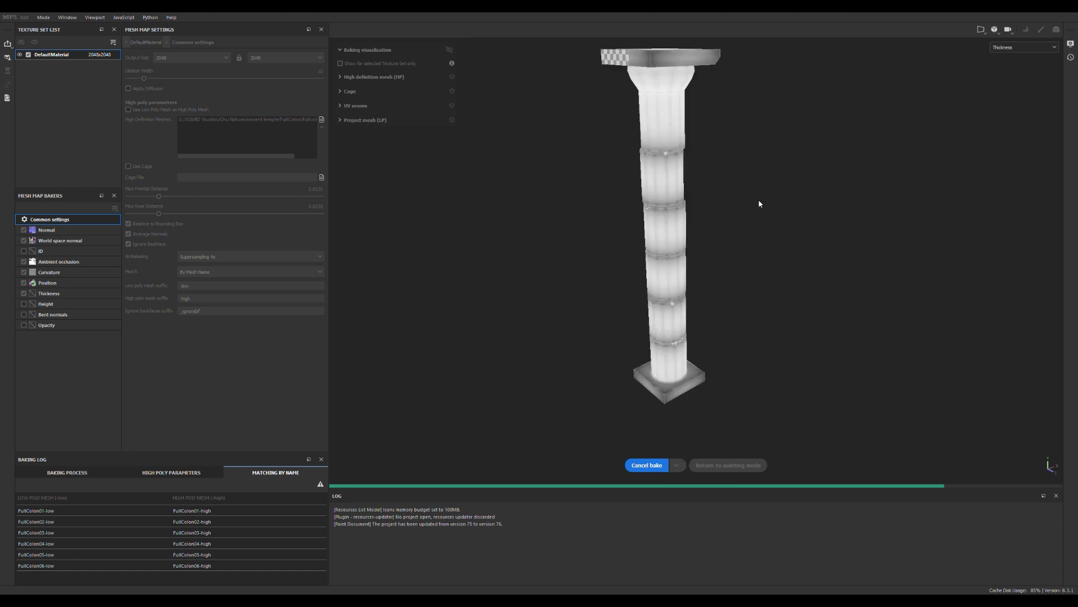
pyautogui.click(752, 466)
# Step: Check the baked detail from base to capital and apply the Chu Temple smart material to the column
pyautogui.scroll(4, 527, 326)
pyautogui.moveTo(527, 326)
pyautogui.keyDown('alt'); pyautogui.mouseDown()
pyautogui.moveTo(424, 248)
pyautogui.moveTo(549, 292)
pyautogui.mouseUp(); pyautogui.keyUp('alt')
pyautogui.scroll(-2, 550, 293)
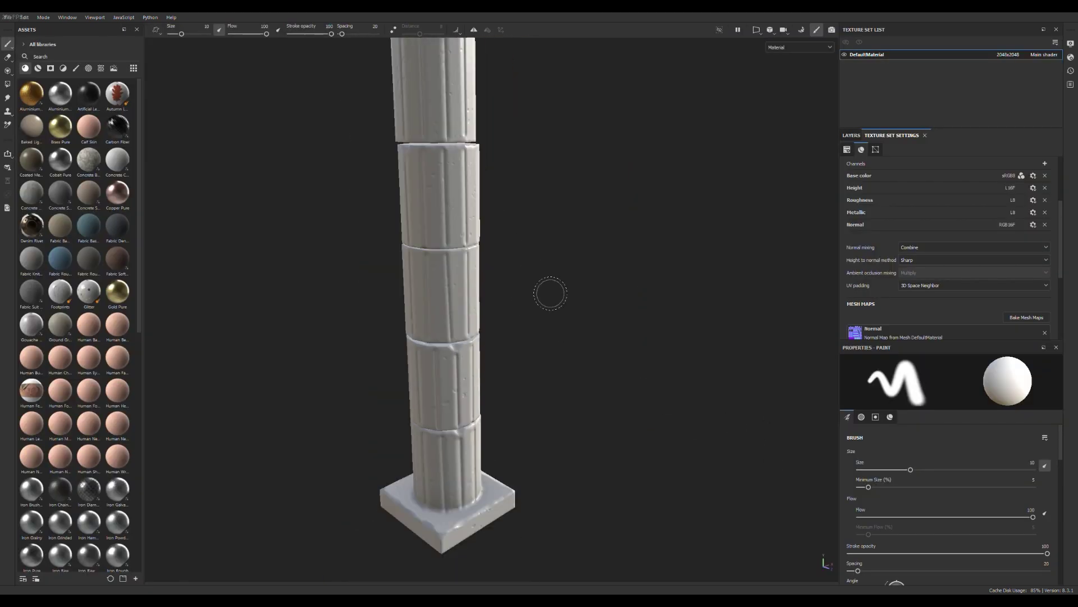
pyautogui.keyDown('alt'); pyautogui.moveTo(550, 293); pyautogui.dragTo(629, 512, button='middle'); pyautogui.keyUp('alt')
pyautogui.keyDown('alt'); pyautogui.moveTo(583, 361); pyautogui.dragTo(564, 309); pyautogui.keyUp('alt')
pyautogui.scroll(-2, 564, 309)
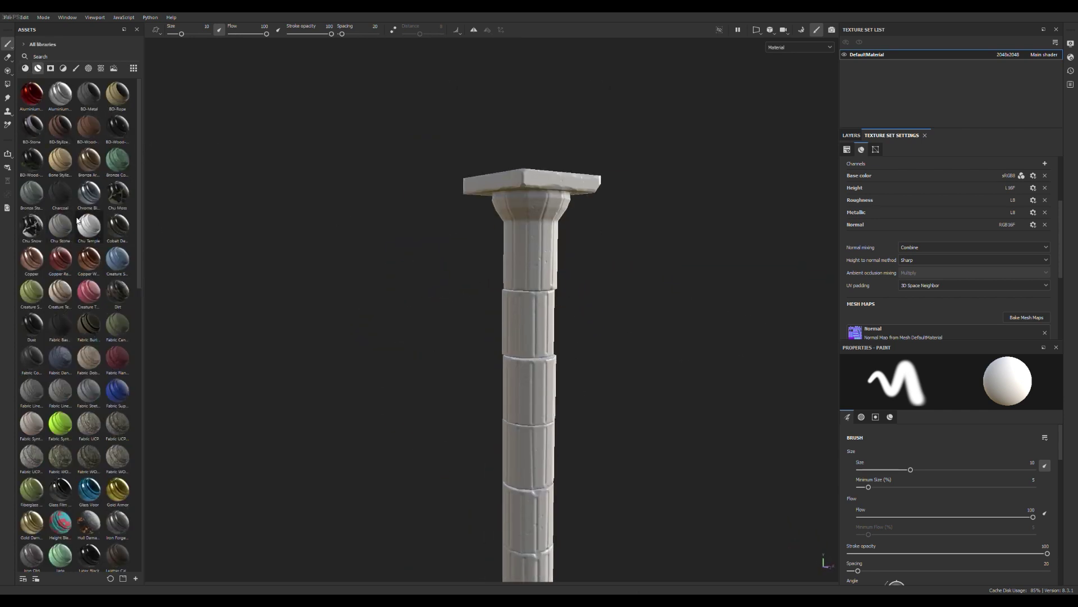
pyautogui.moveTo(88, 227); pyautogui.dragTo(528, 254)
pyautogui.keyDown('alt'); pyautogui.moveTo(625, 275); pyautogui.dragTo(600, 281, button='middle'); pyautogui.keyUp('alt')
pyautogui.scroll(2, 554, 260)
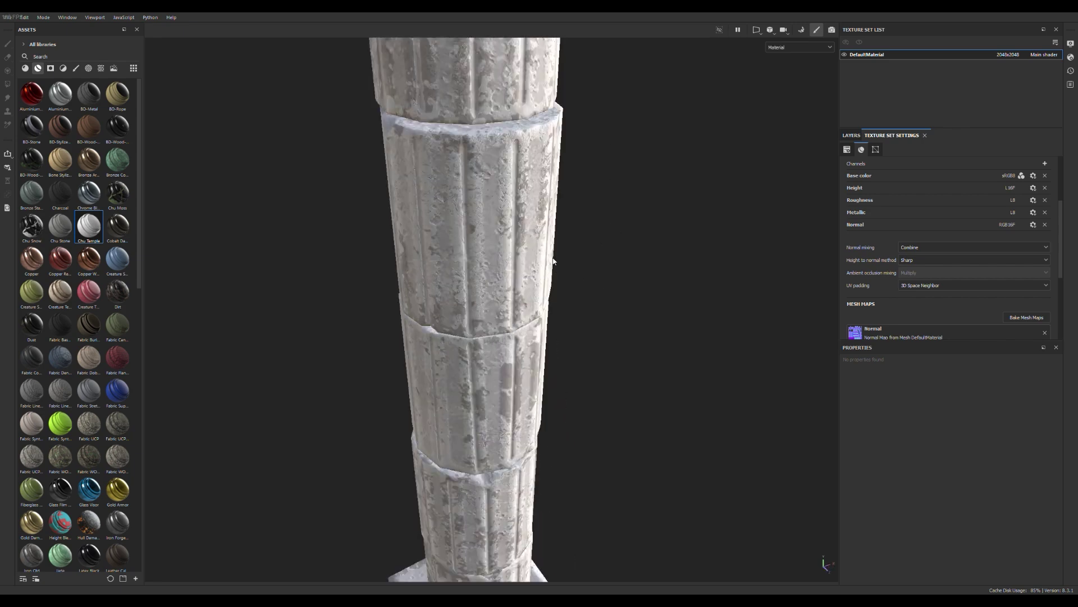
# Step: Inspect the stone material on the column's fluted segments from several angles and distances
pyautogui.keyDown('alt'); pyautogui.moveTo(554, 261); pyautogui.dragTo(371, 178); pyautogui.keyUp('alt')
pyautogui.scroll(-2, 571, 231)
pyautogui.keyDown('alt'); pyautogui.moveTo(602, 249); pyautogui.dragTo(661, 197); pyautogui.keyUp('alt')
pyautogui.keyDown('alt'); pyautogui.moveTo(661, 198); pyautogui.dragTo(625, 196, button='middle'); pyautogui.keyUp('alt')
pyautogui.scroll(4, 625, 196)
pyautogui.keyDown('alt'); pyautogui.moveTo(625, 197); pyautogui.dragTo(610, 265); pyautogui.keyUp('alt')
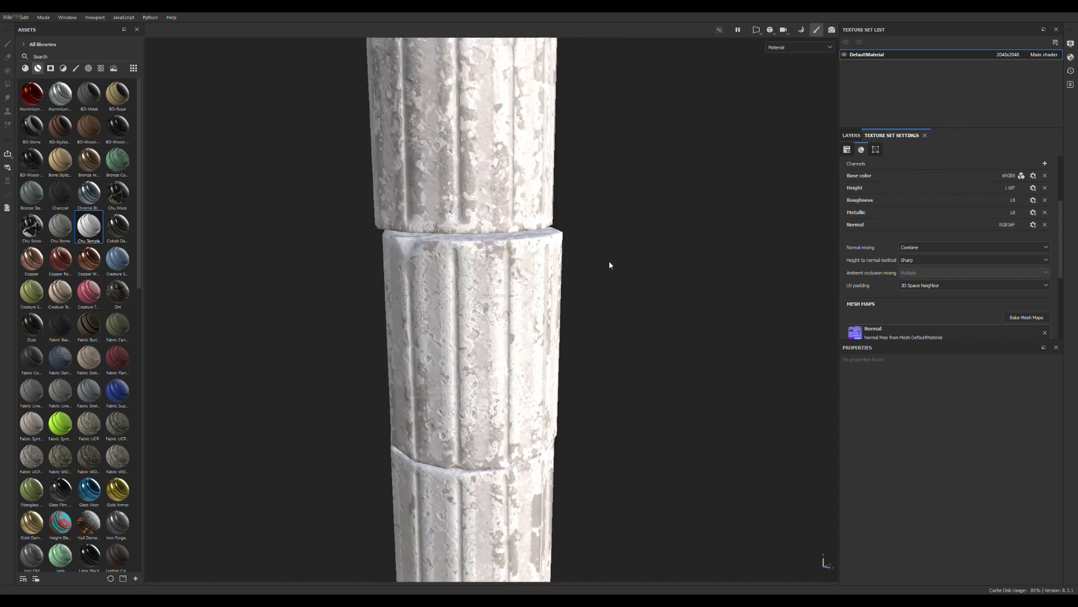
# Step: Show the 3D and 2D views side by side and examine the material across the column's UV islands
pyautogui.press('F1')
pyautogui.scroll(3, 669, 368)
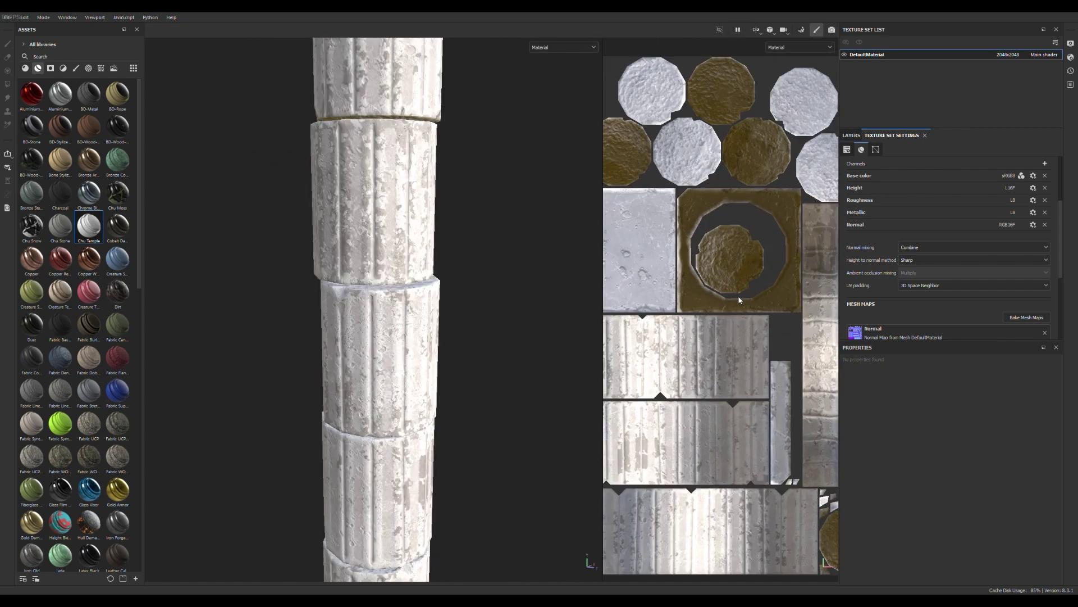
pyautogui.scroll(-3, 669, 368)
pyautogui.scroll(3, 670, 369)
pyautogui.scroll(3, 670, 368)
pyautogui.scroll(-6, 670, 368)
pyautogui.scroll(-1, 381, 160)
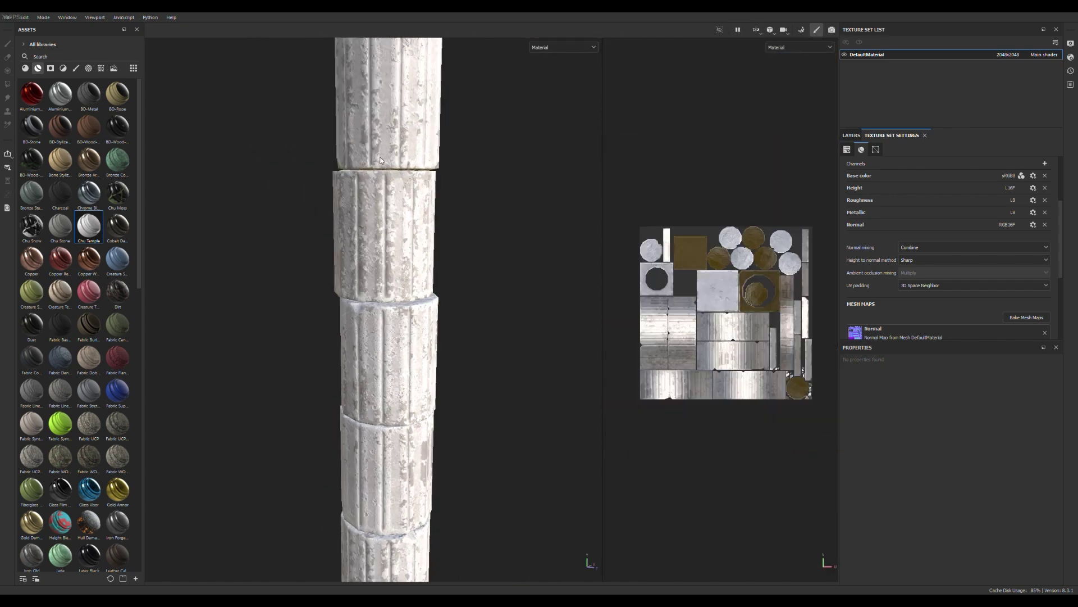